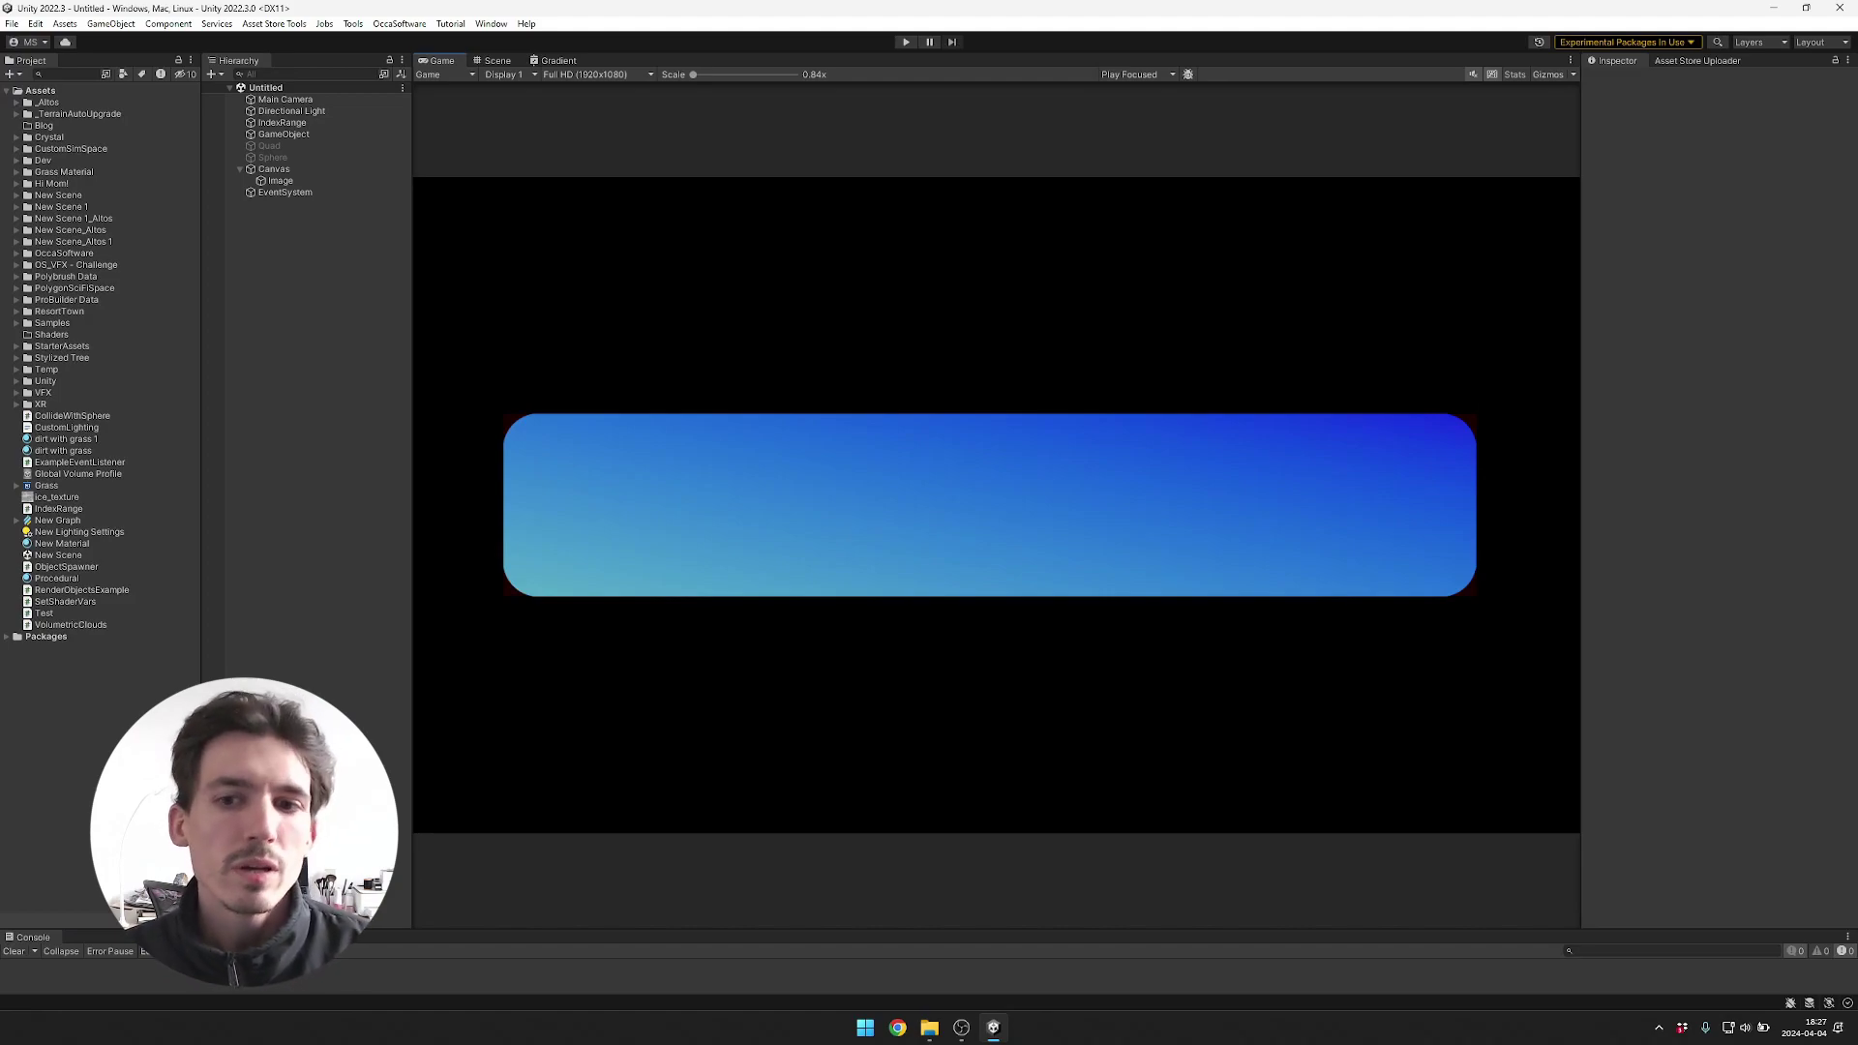
Set the Main Camera's solid background color to a medium red.
left_click(274, 169)
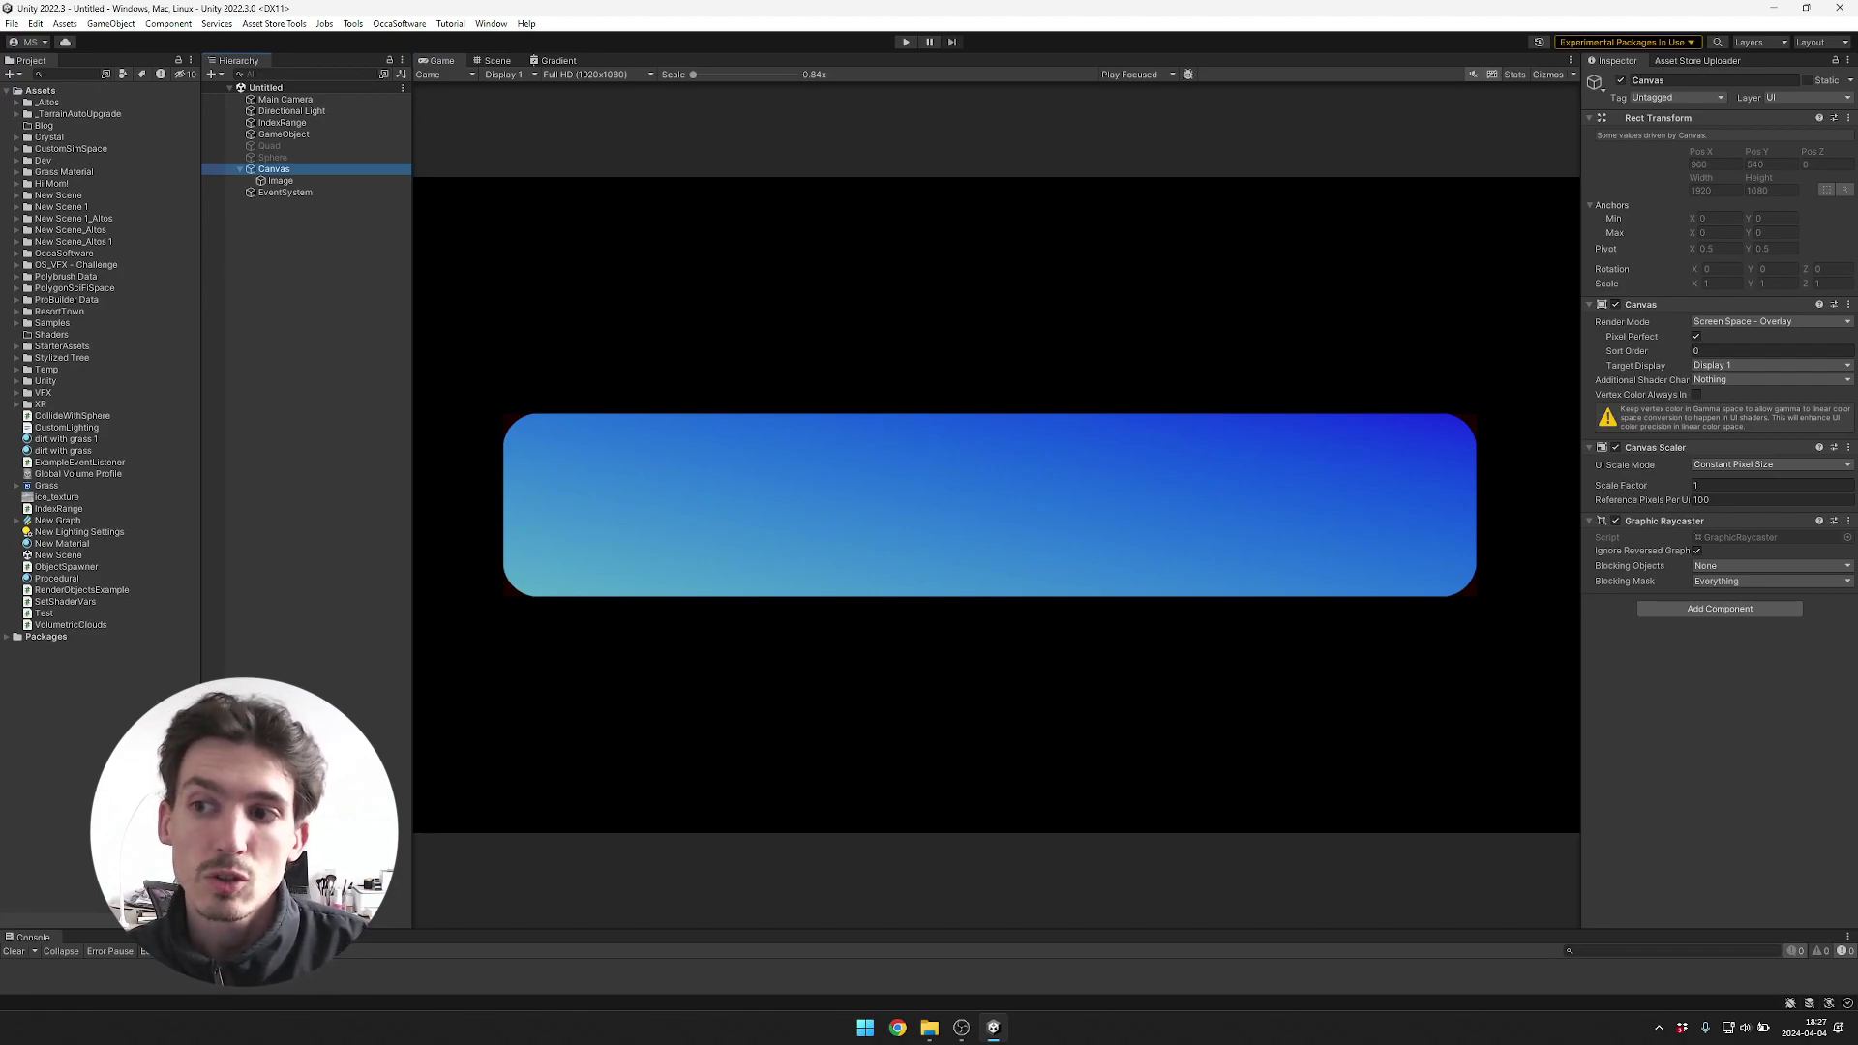
left_click(285, 99)
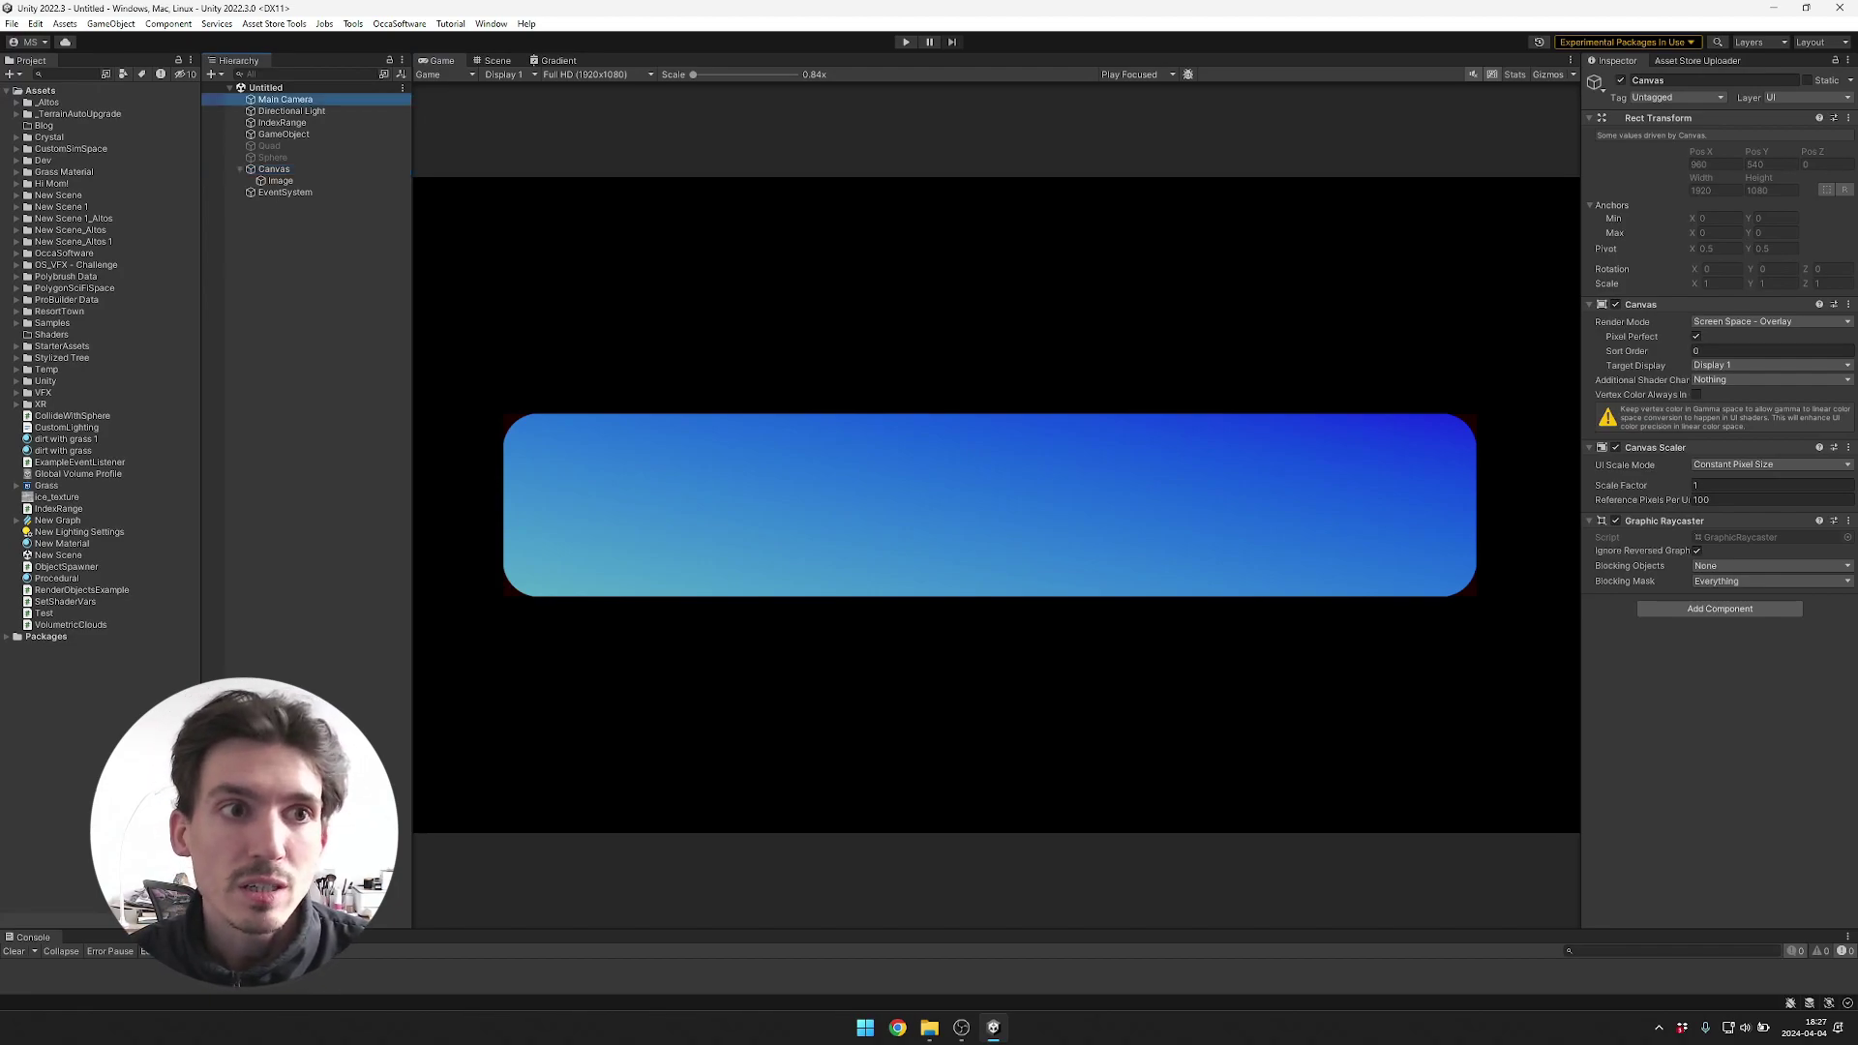
left_click(1765, 550)
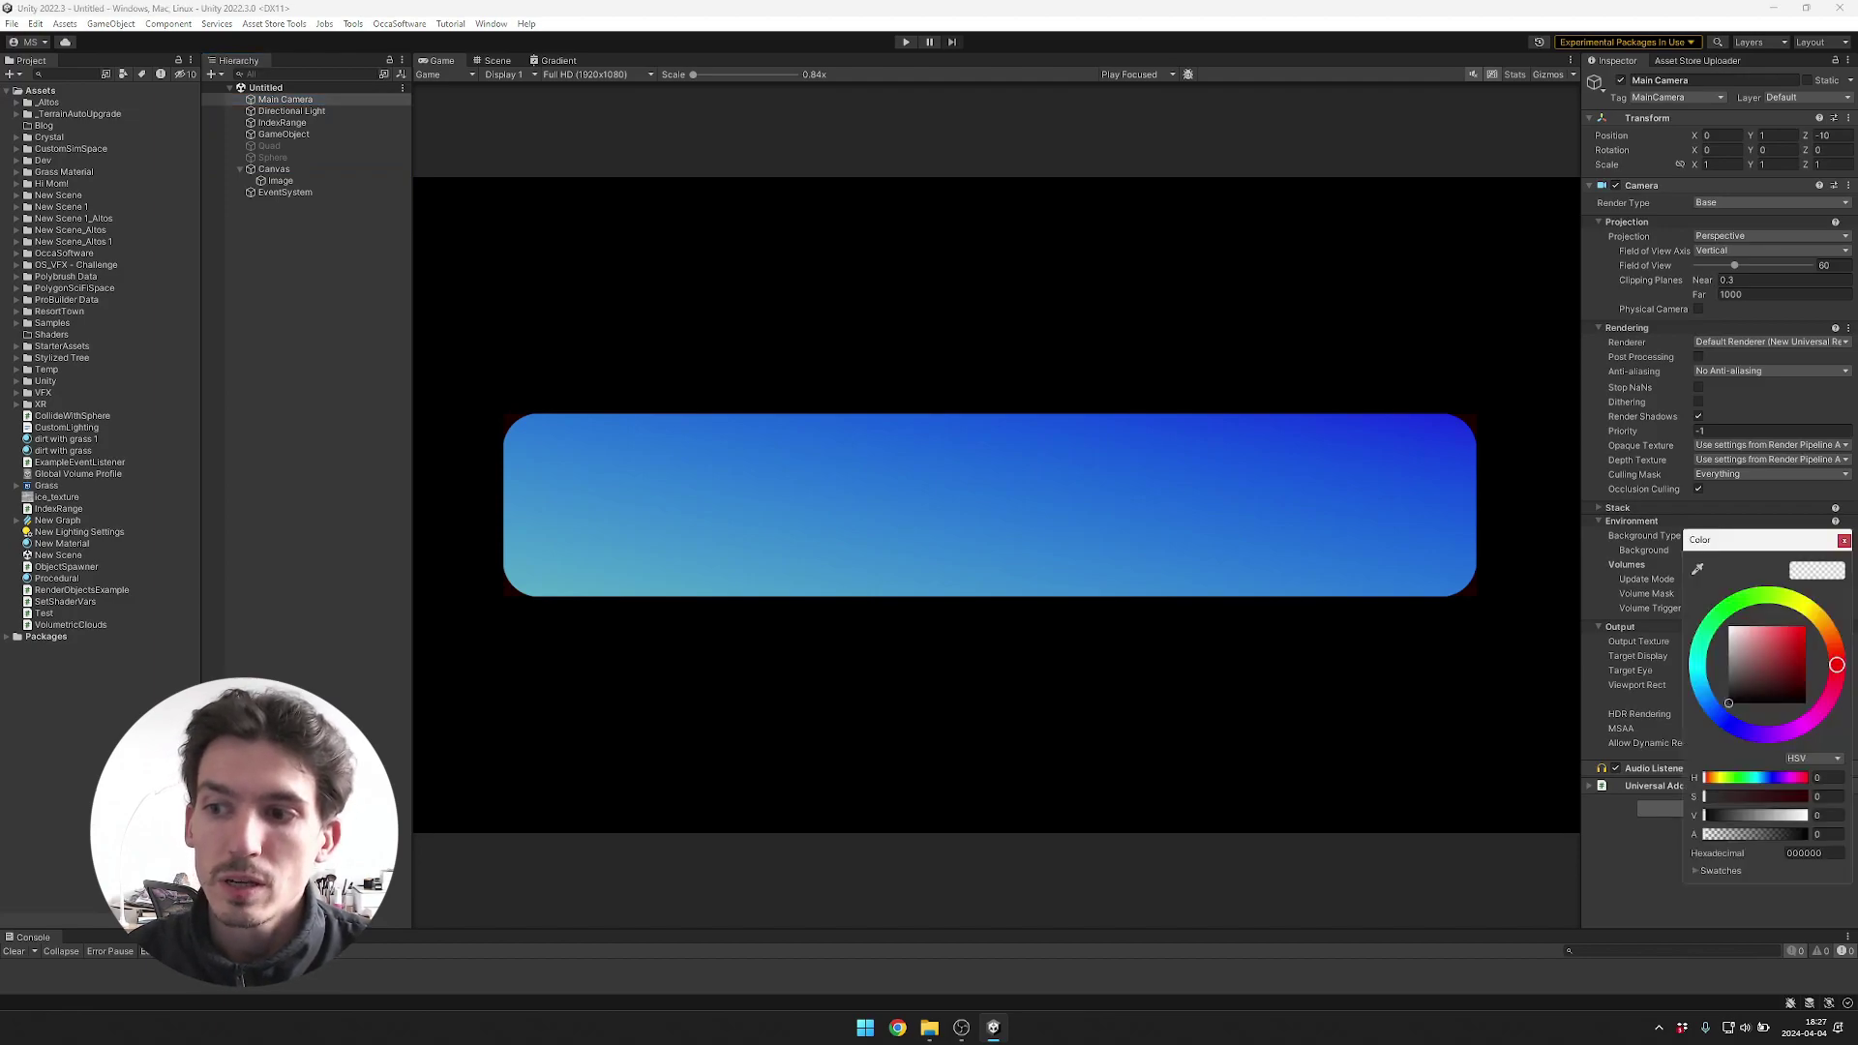
left_click(1781, 644)
key("Return")
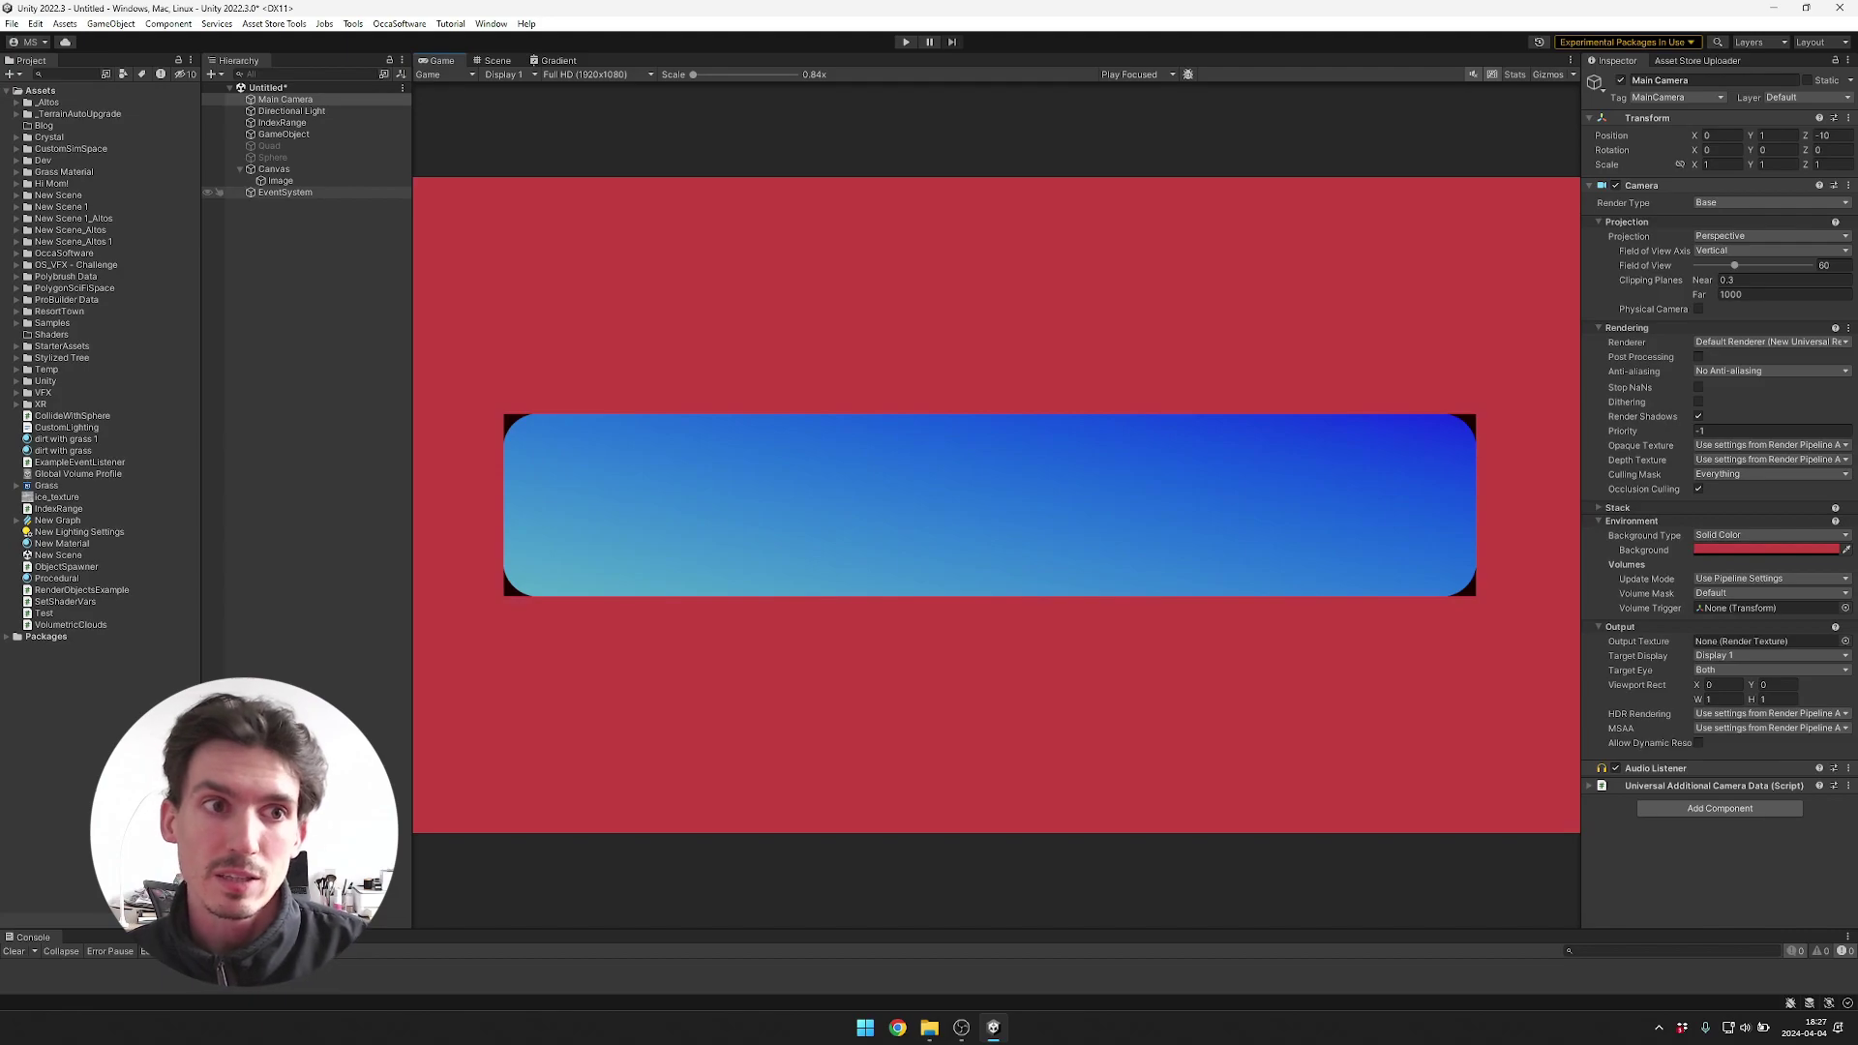
Examine the Canvas and Image components and the node layout of the Gradient shader graph.
left_click(280, 180)
left_click(274, 168)
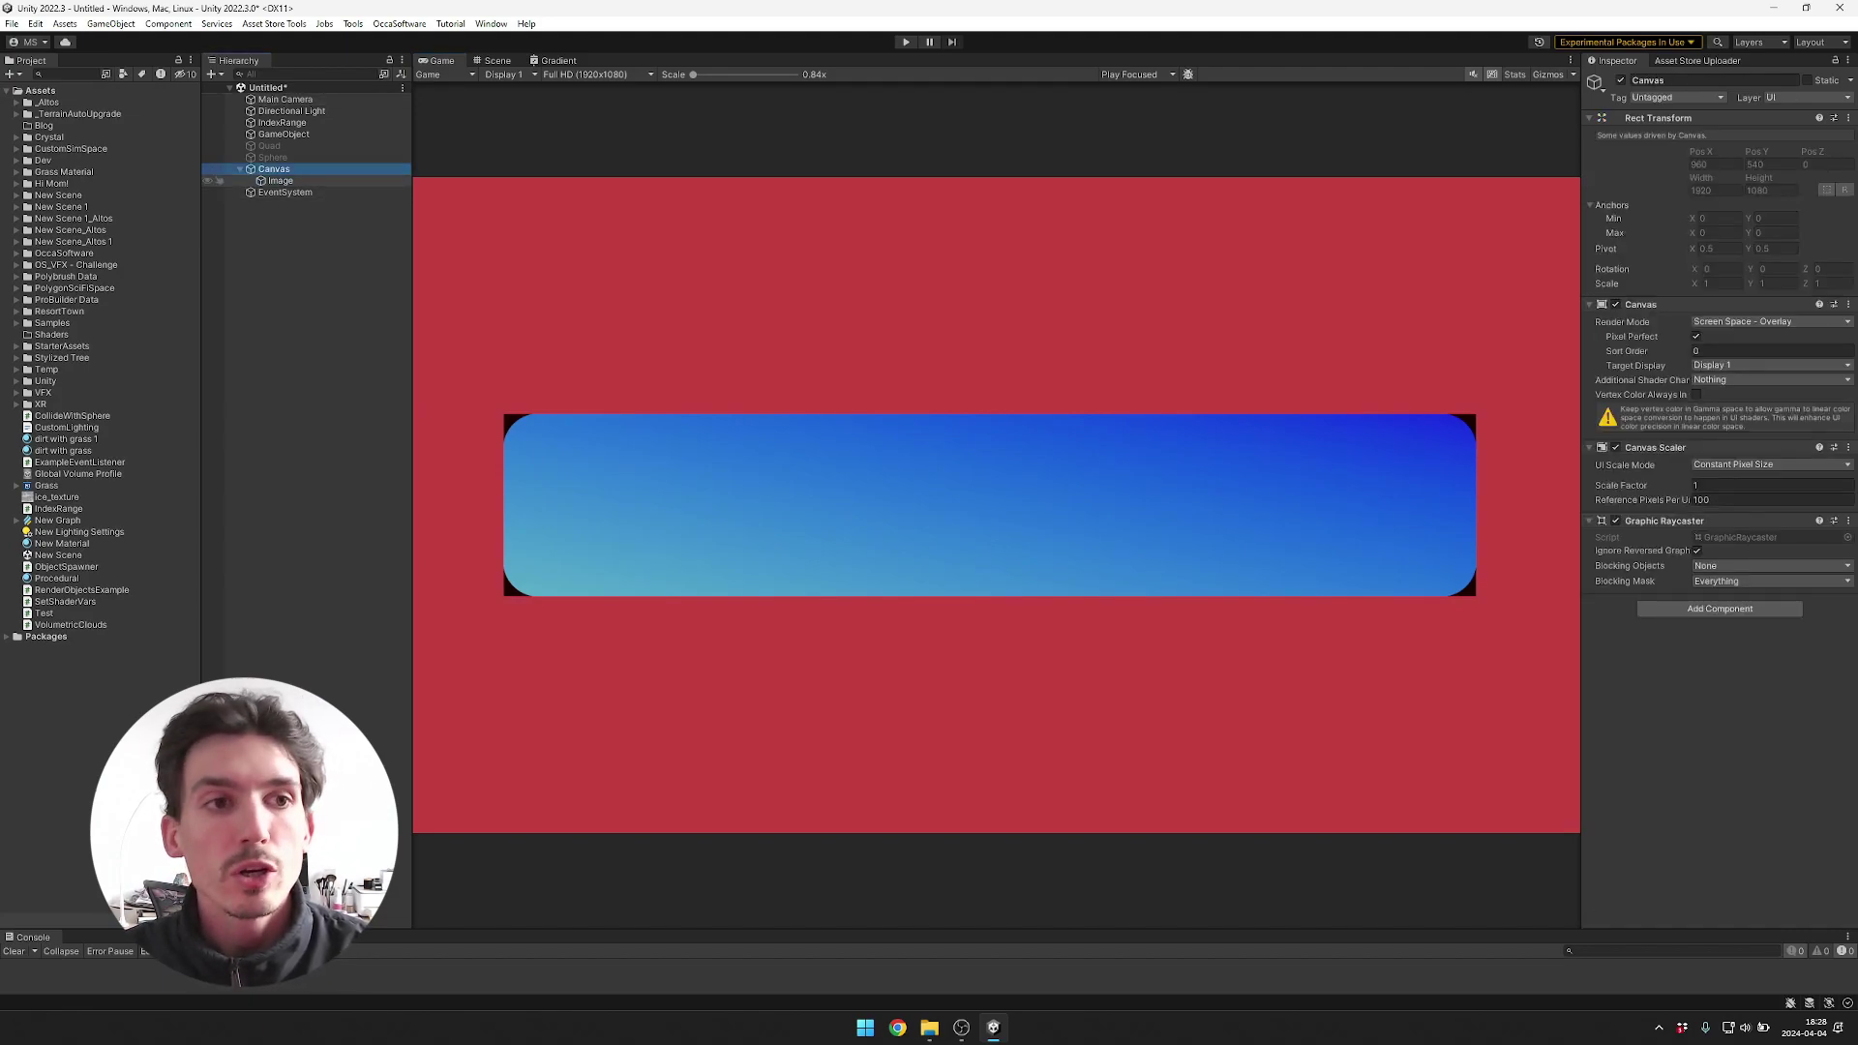
left_click(279, 180)
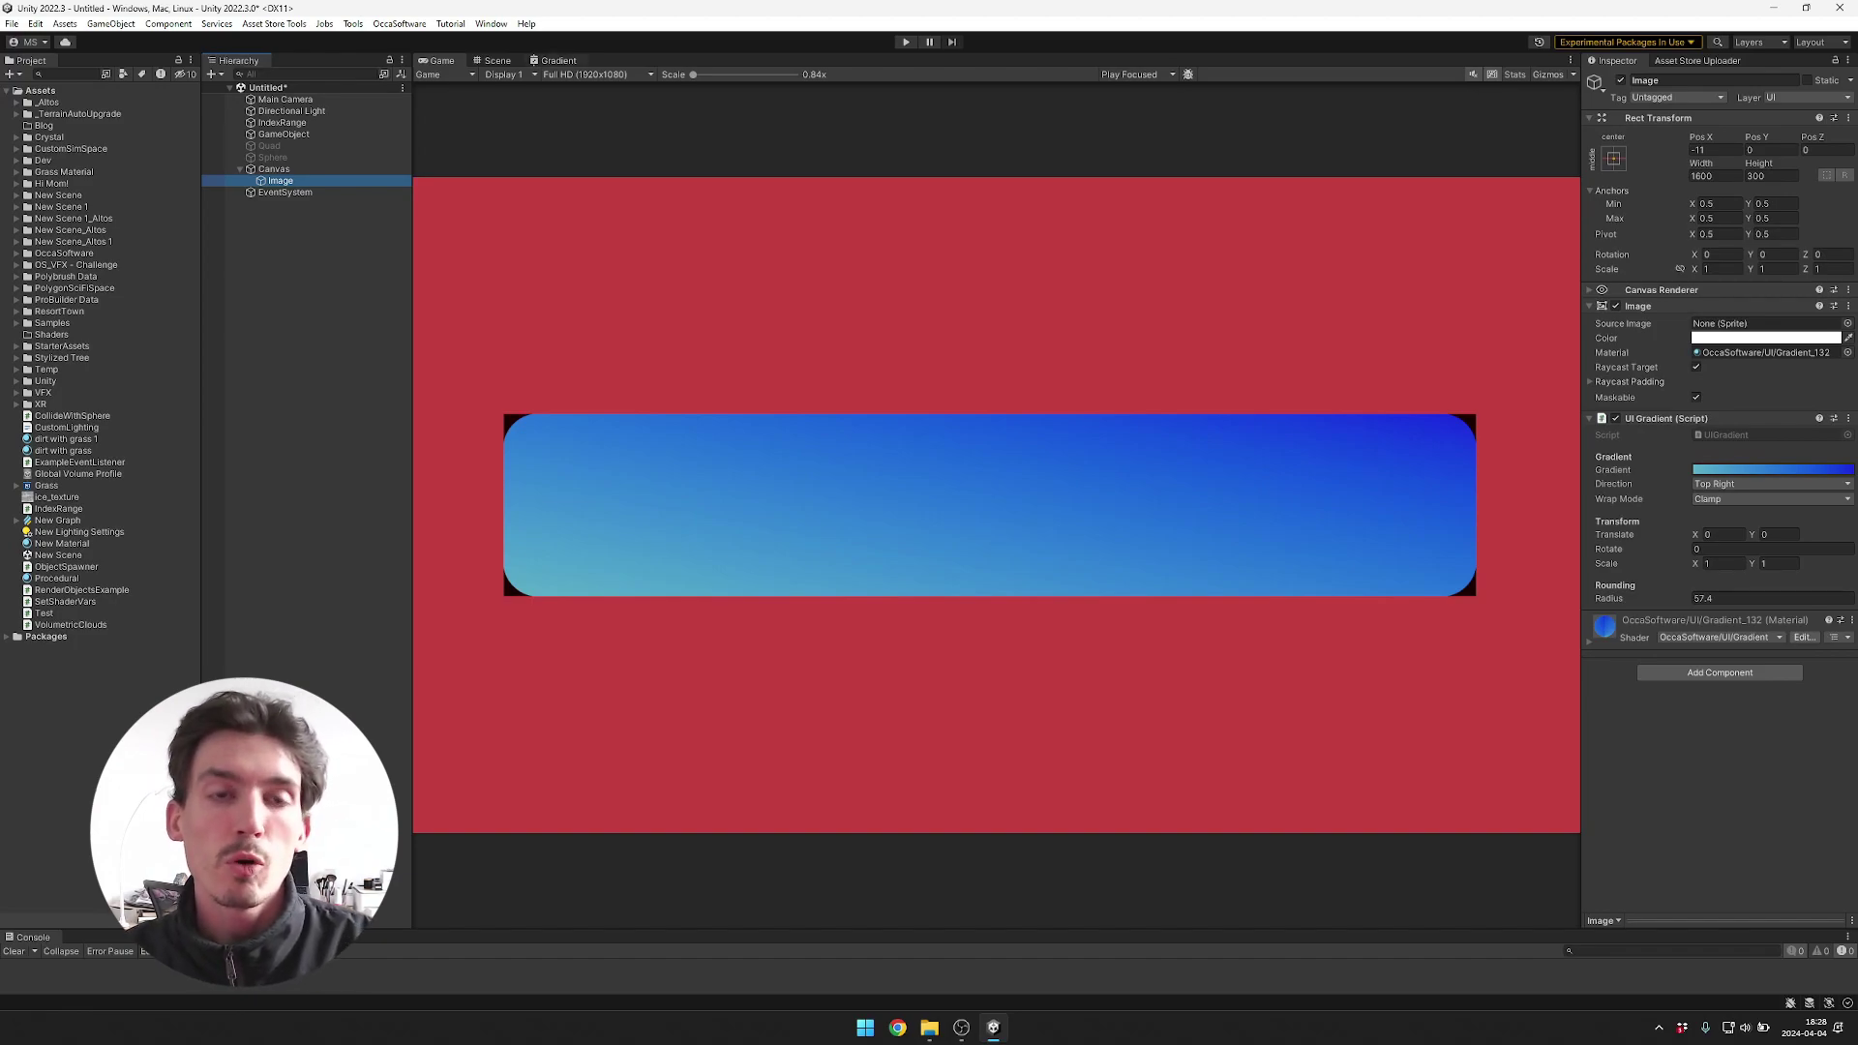
left_click(558, 60)
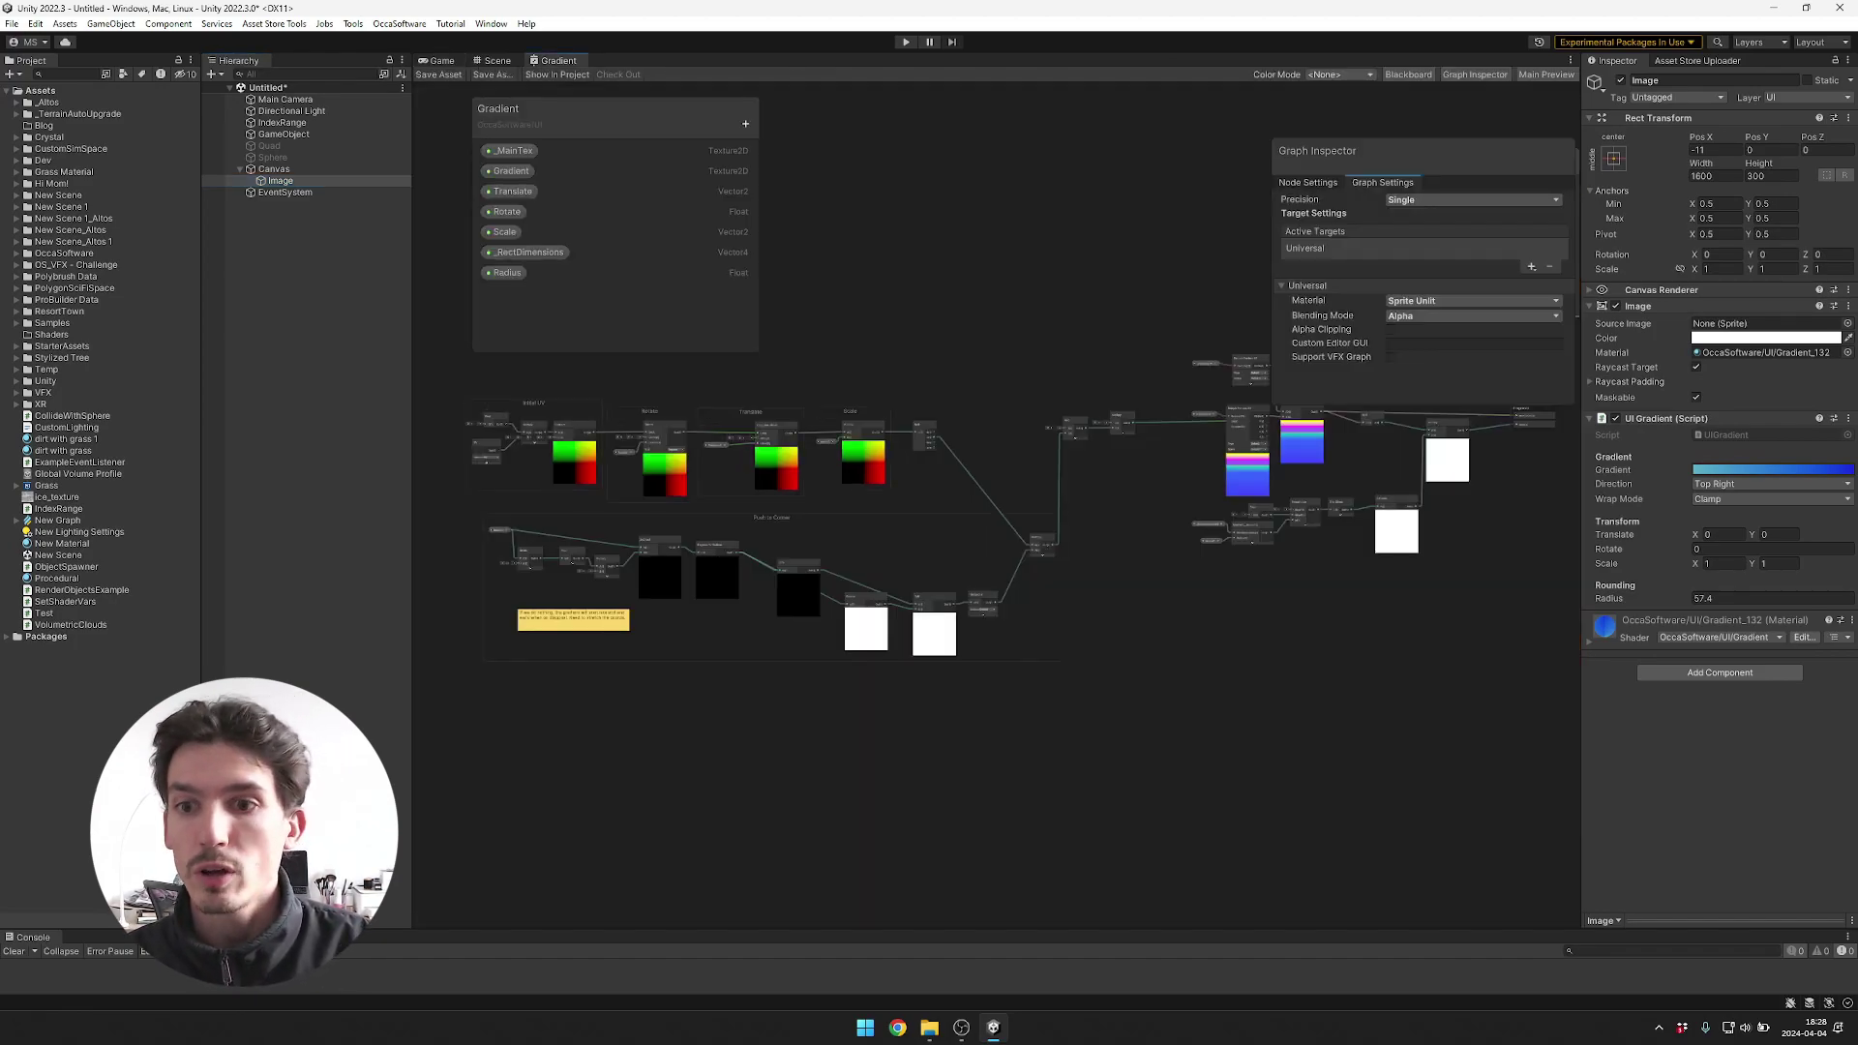
middle_click_drag(997, 504, 1167, 594)
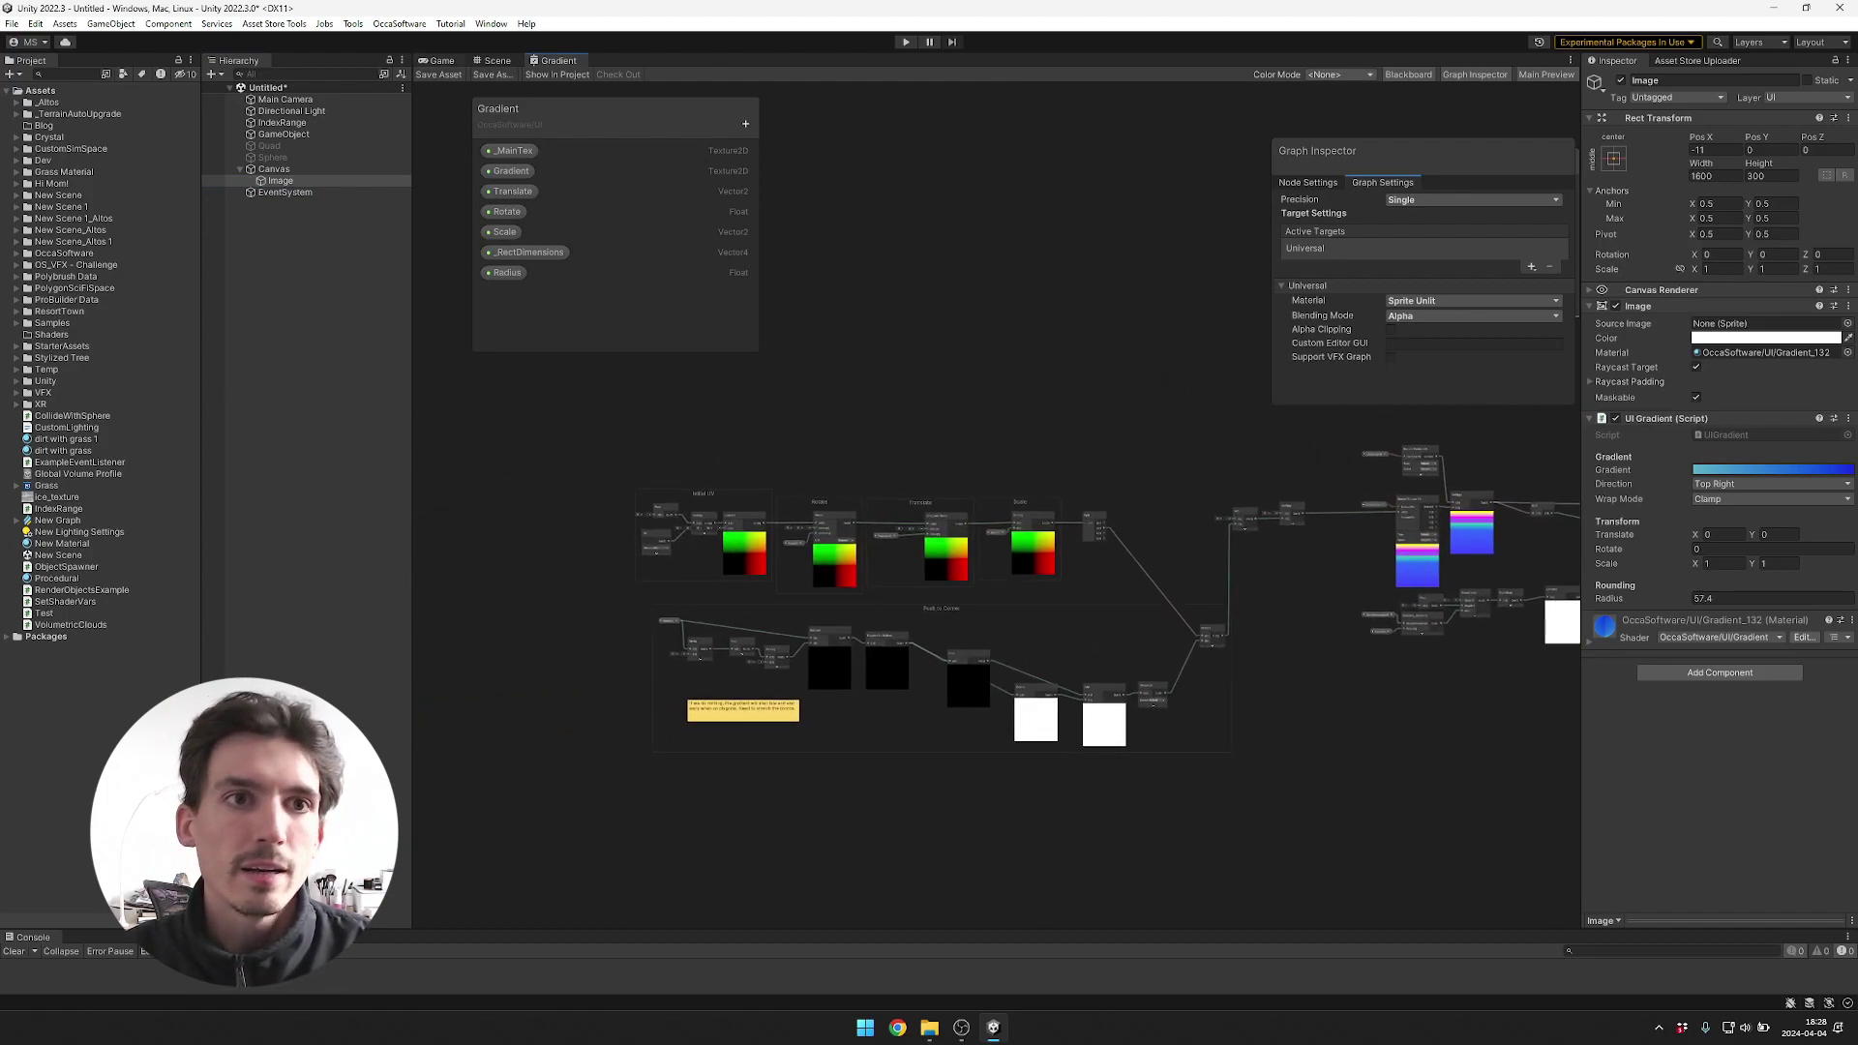
left_click(440, 60)
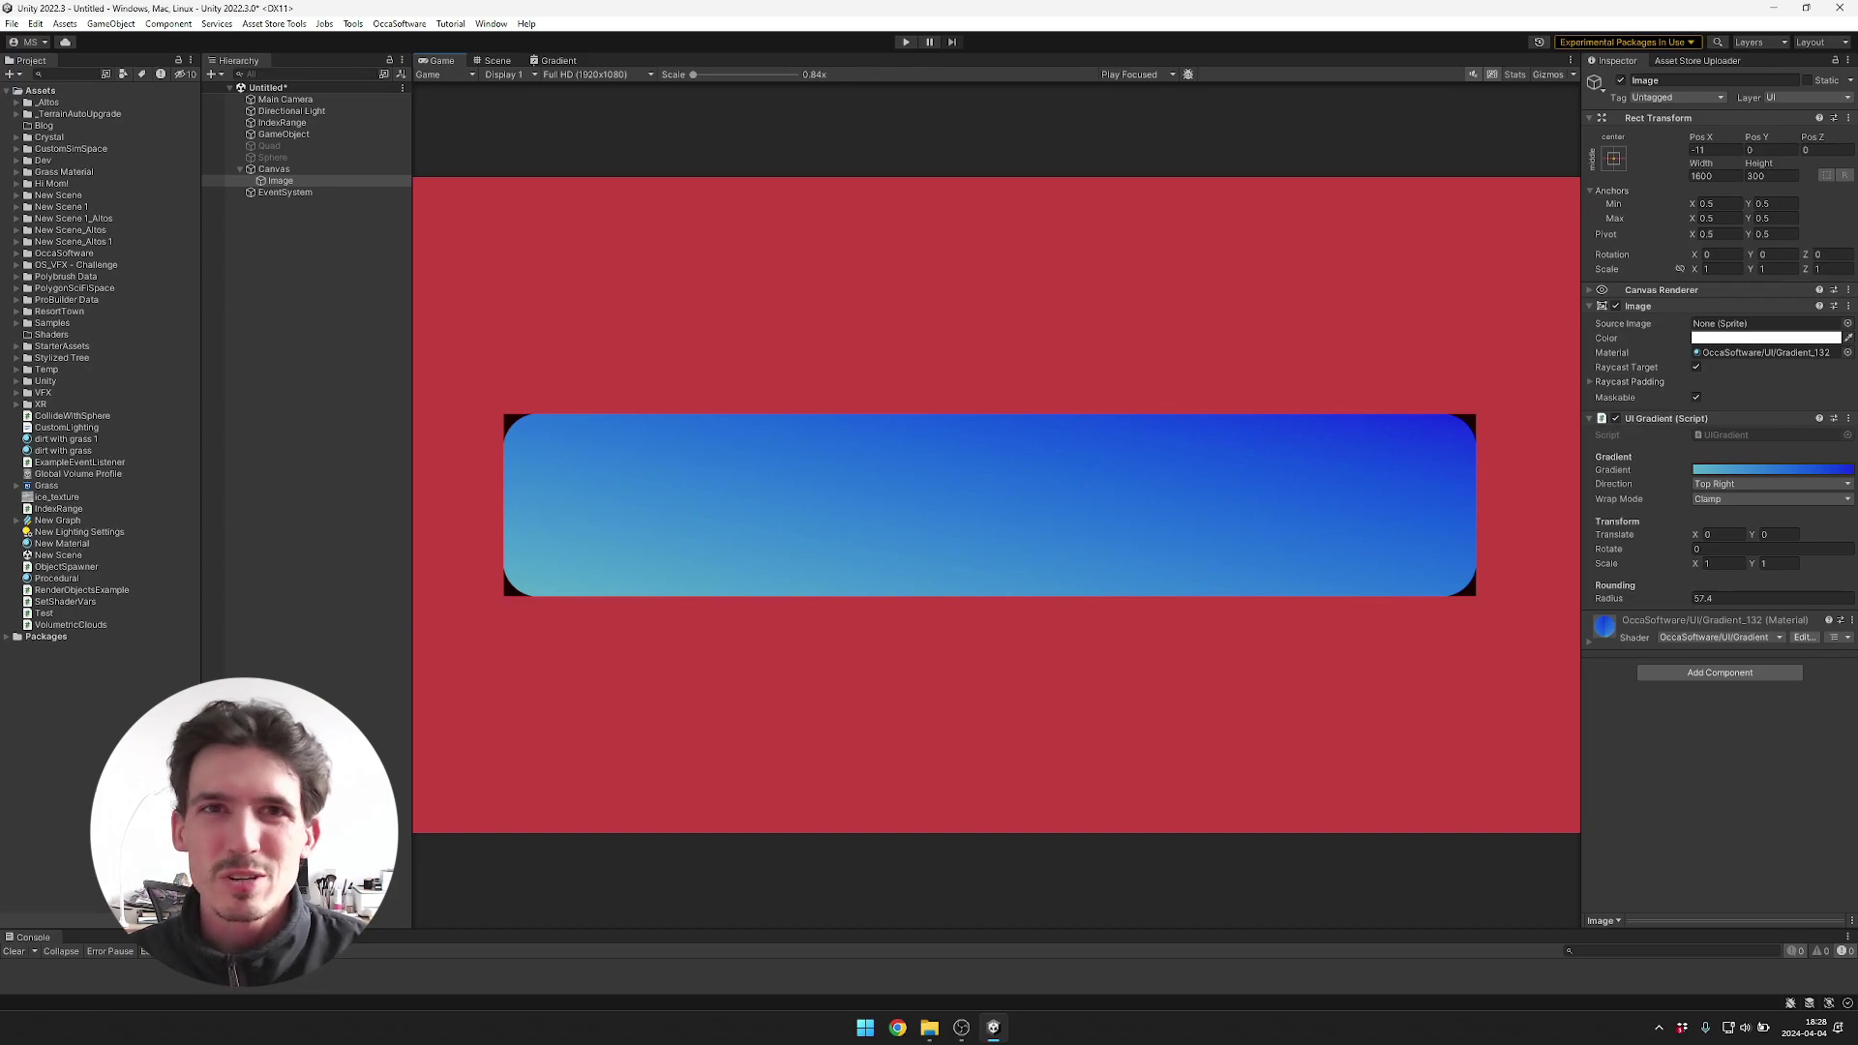
Set the Canvas render mode to Screen Space - Camera, with Main Camera as its render camera.
left_click(274, 169)
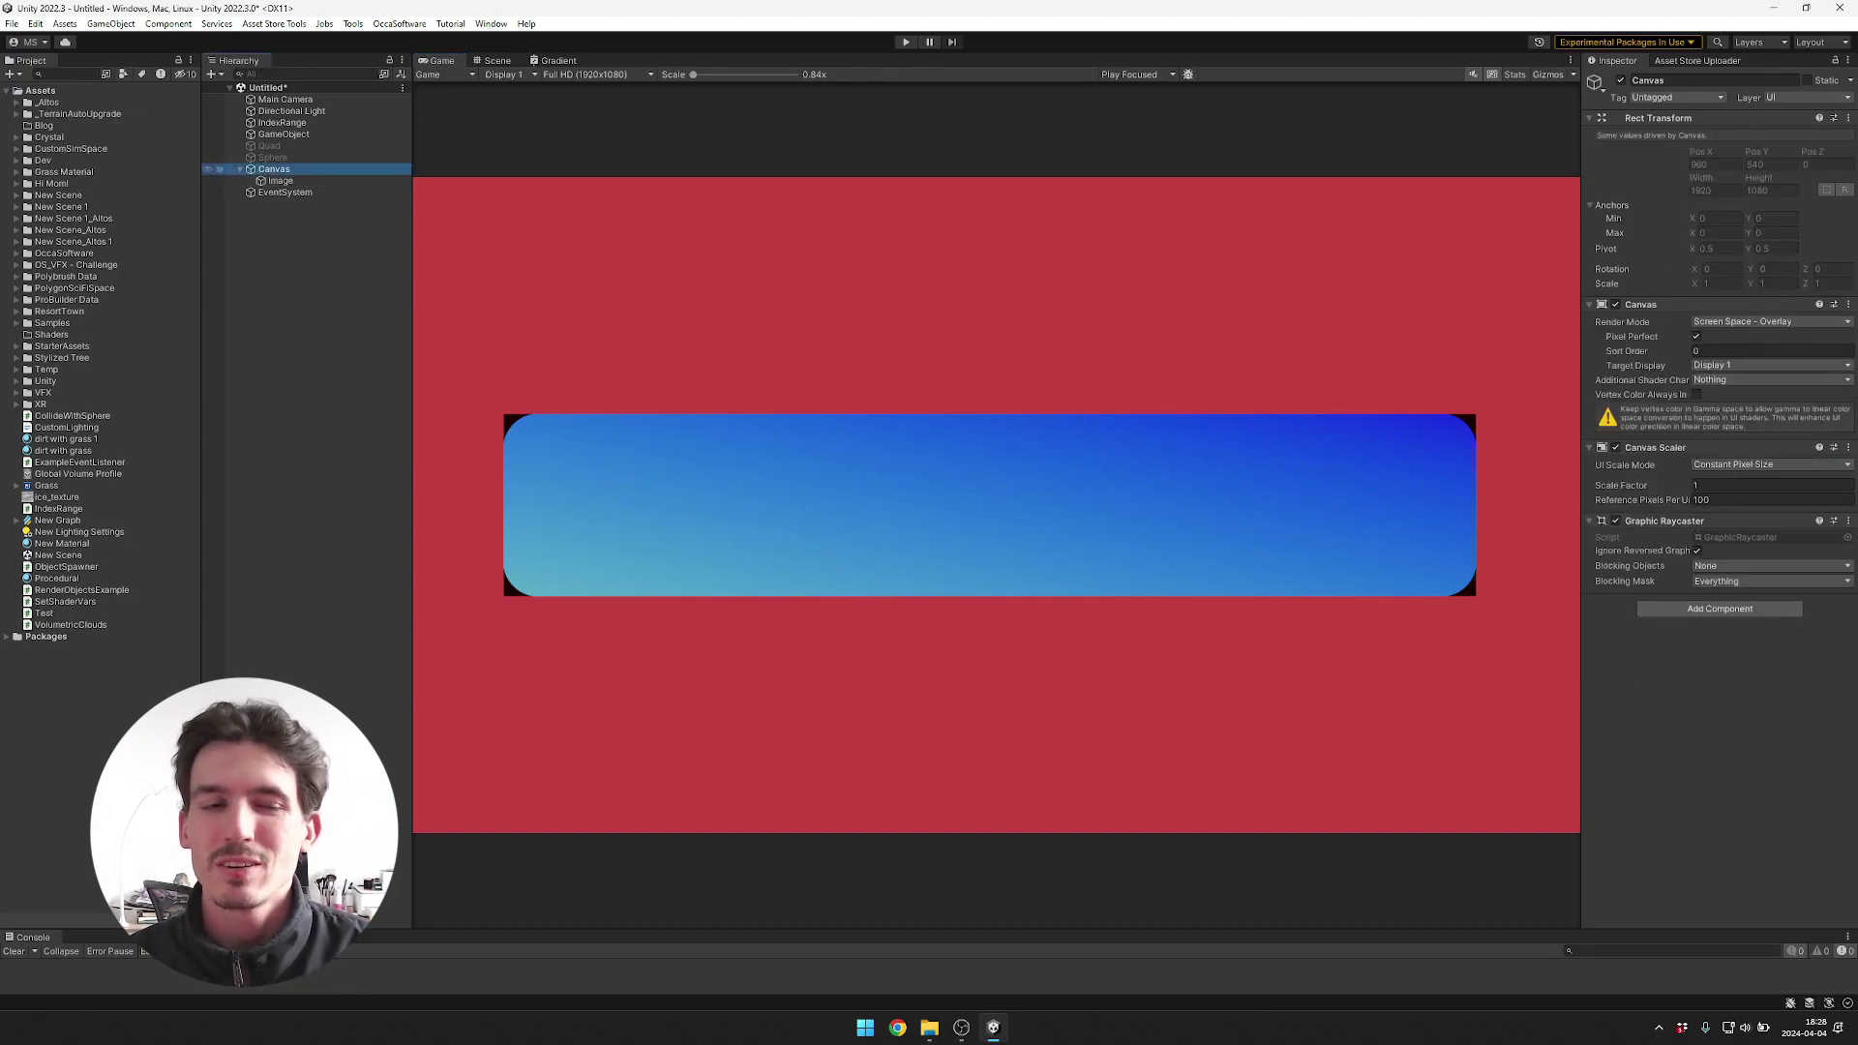
left_click(1771, 321)
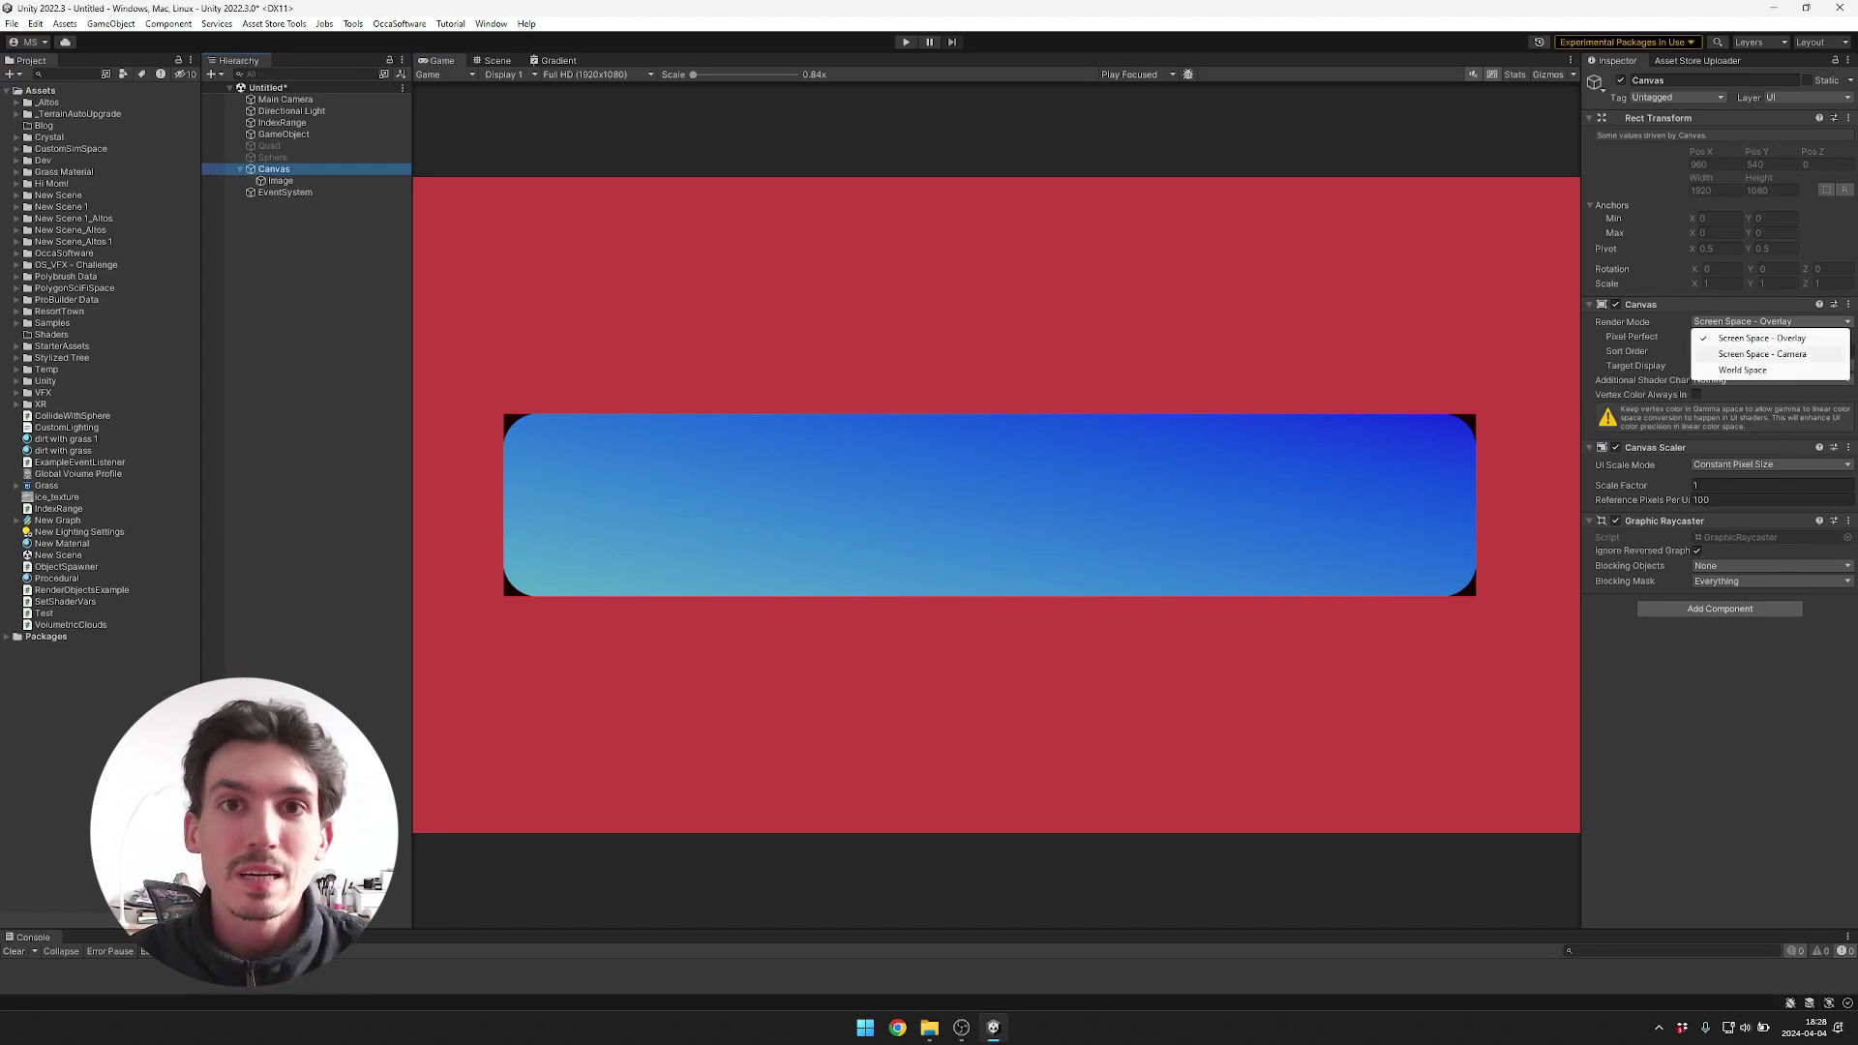
left_click(1762, 354)
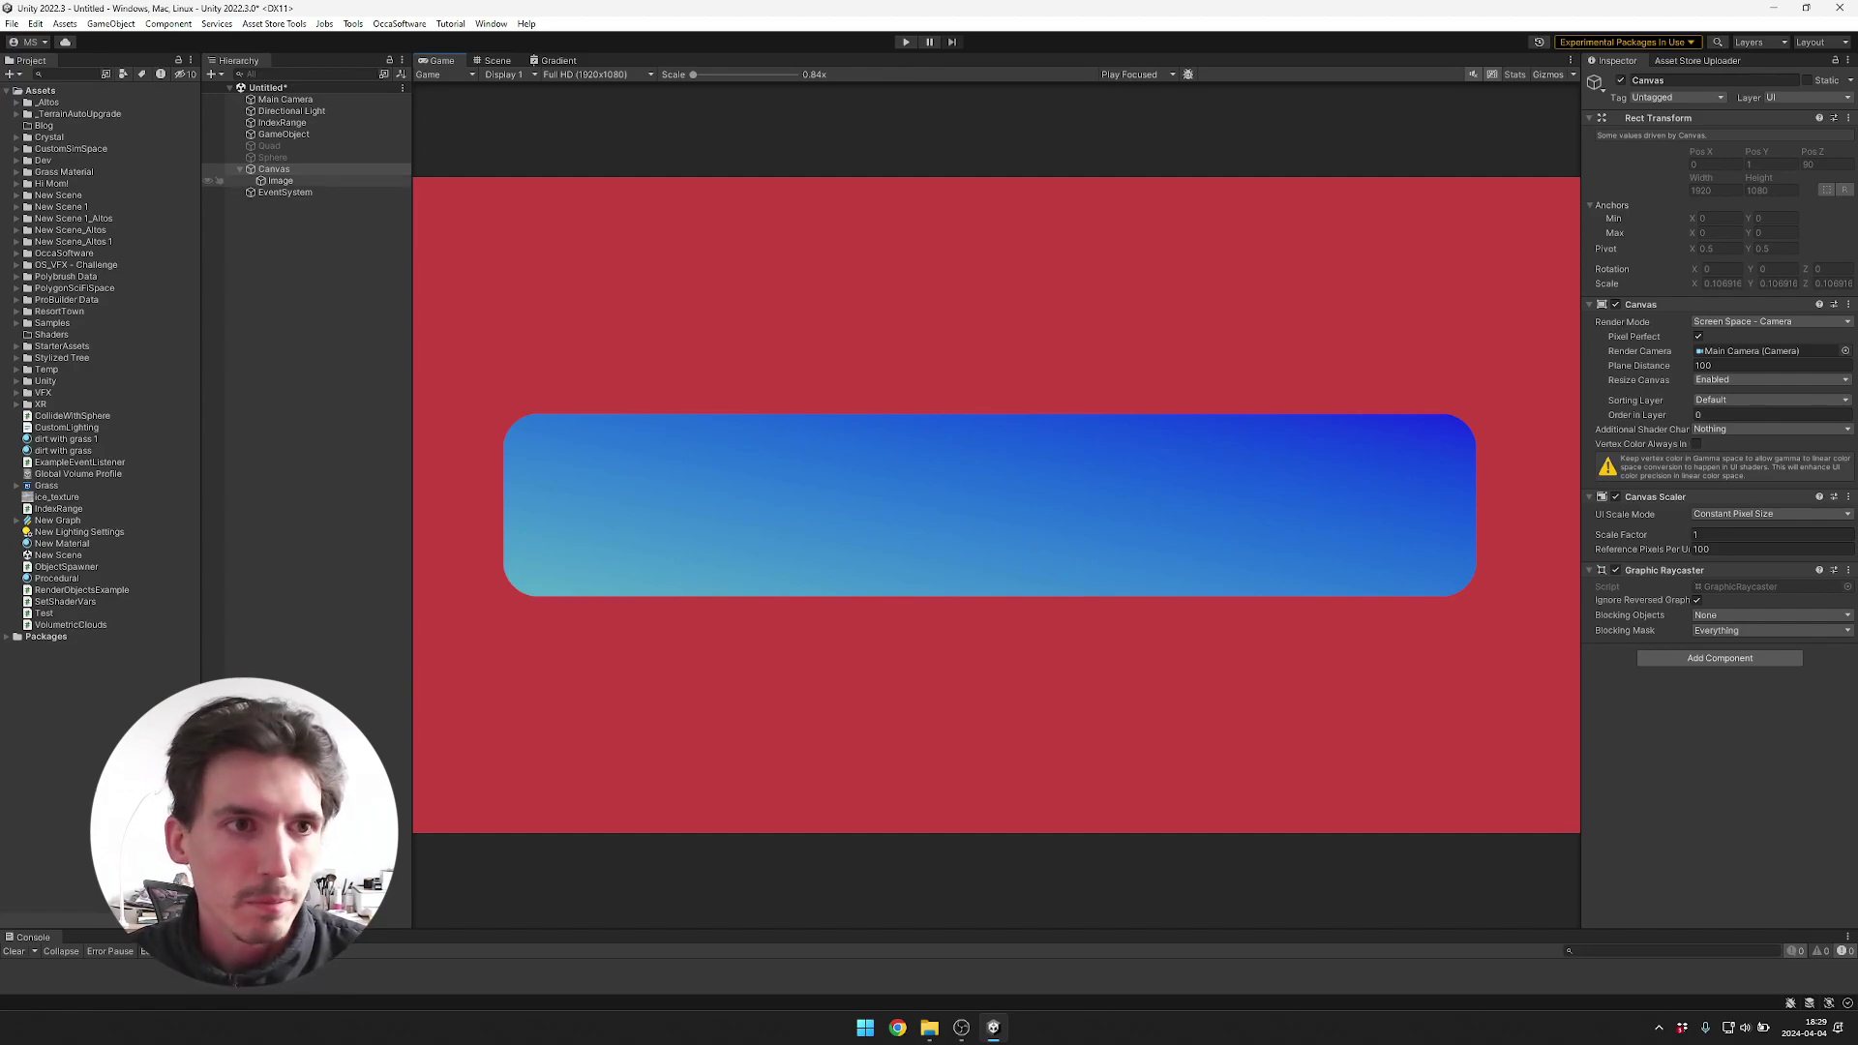
Remove the UI Gradient component from the Image object and set the Image's material to None.
left_click(280, 180)
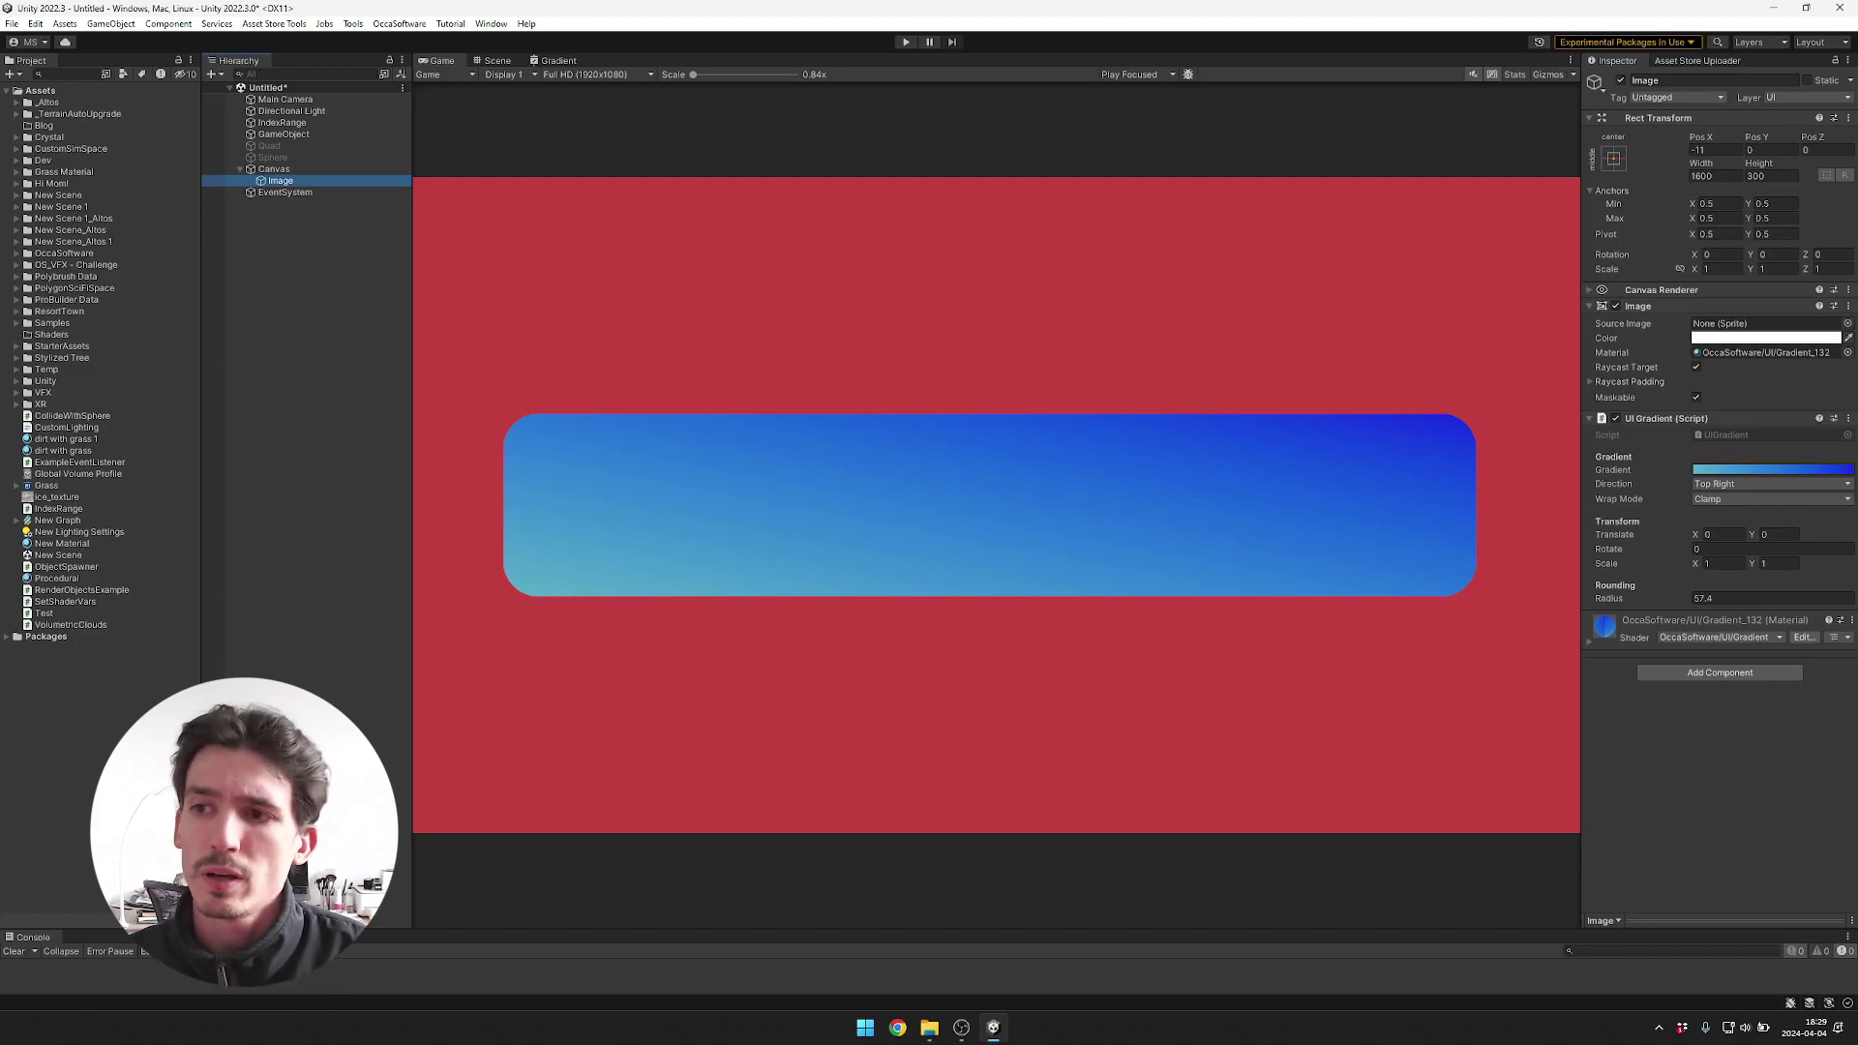
left_click_drag(1582, 523, 1392, 523)
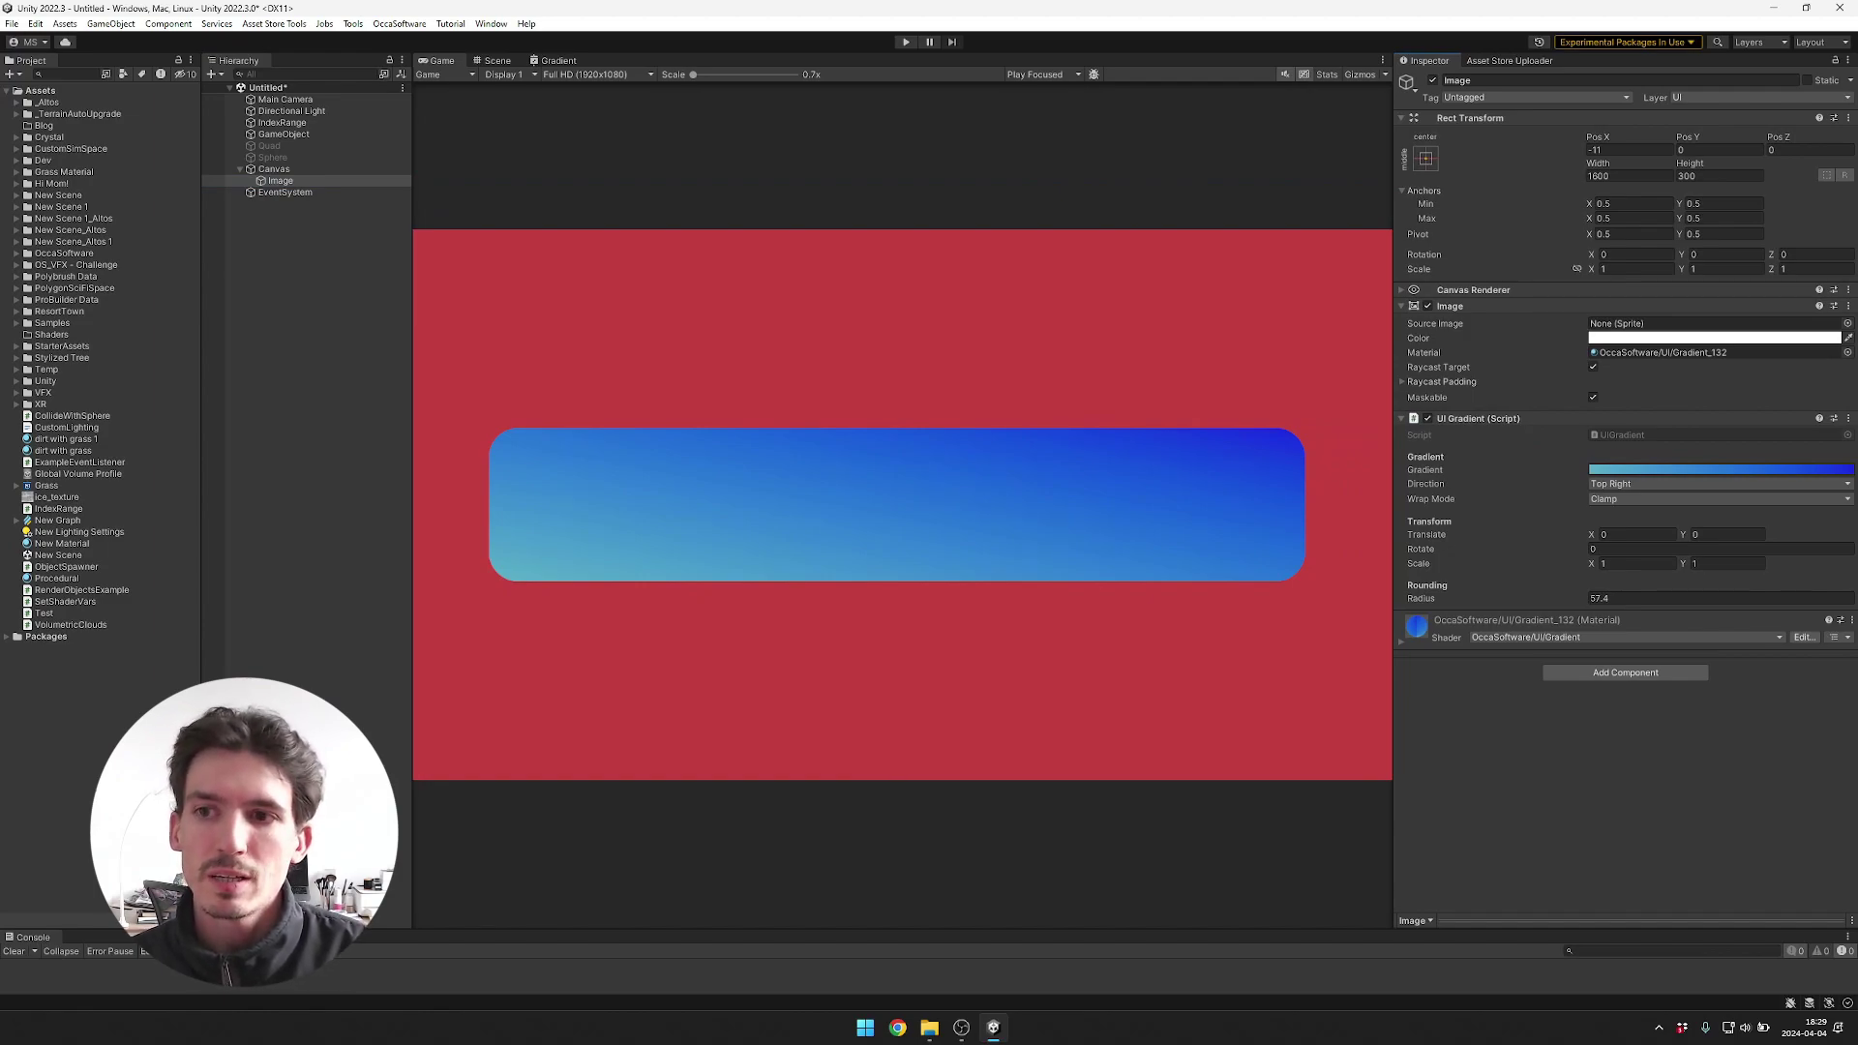
left_click(1661, 352)
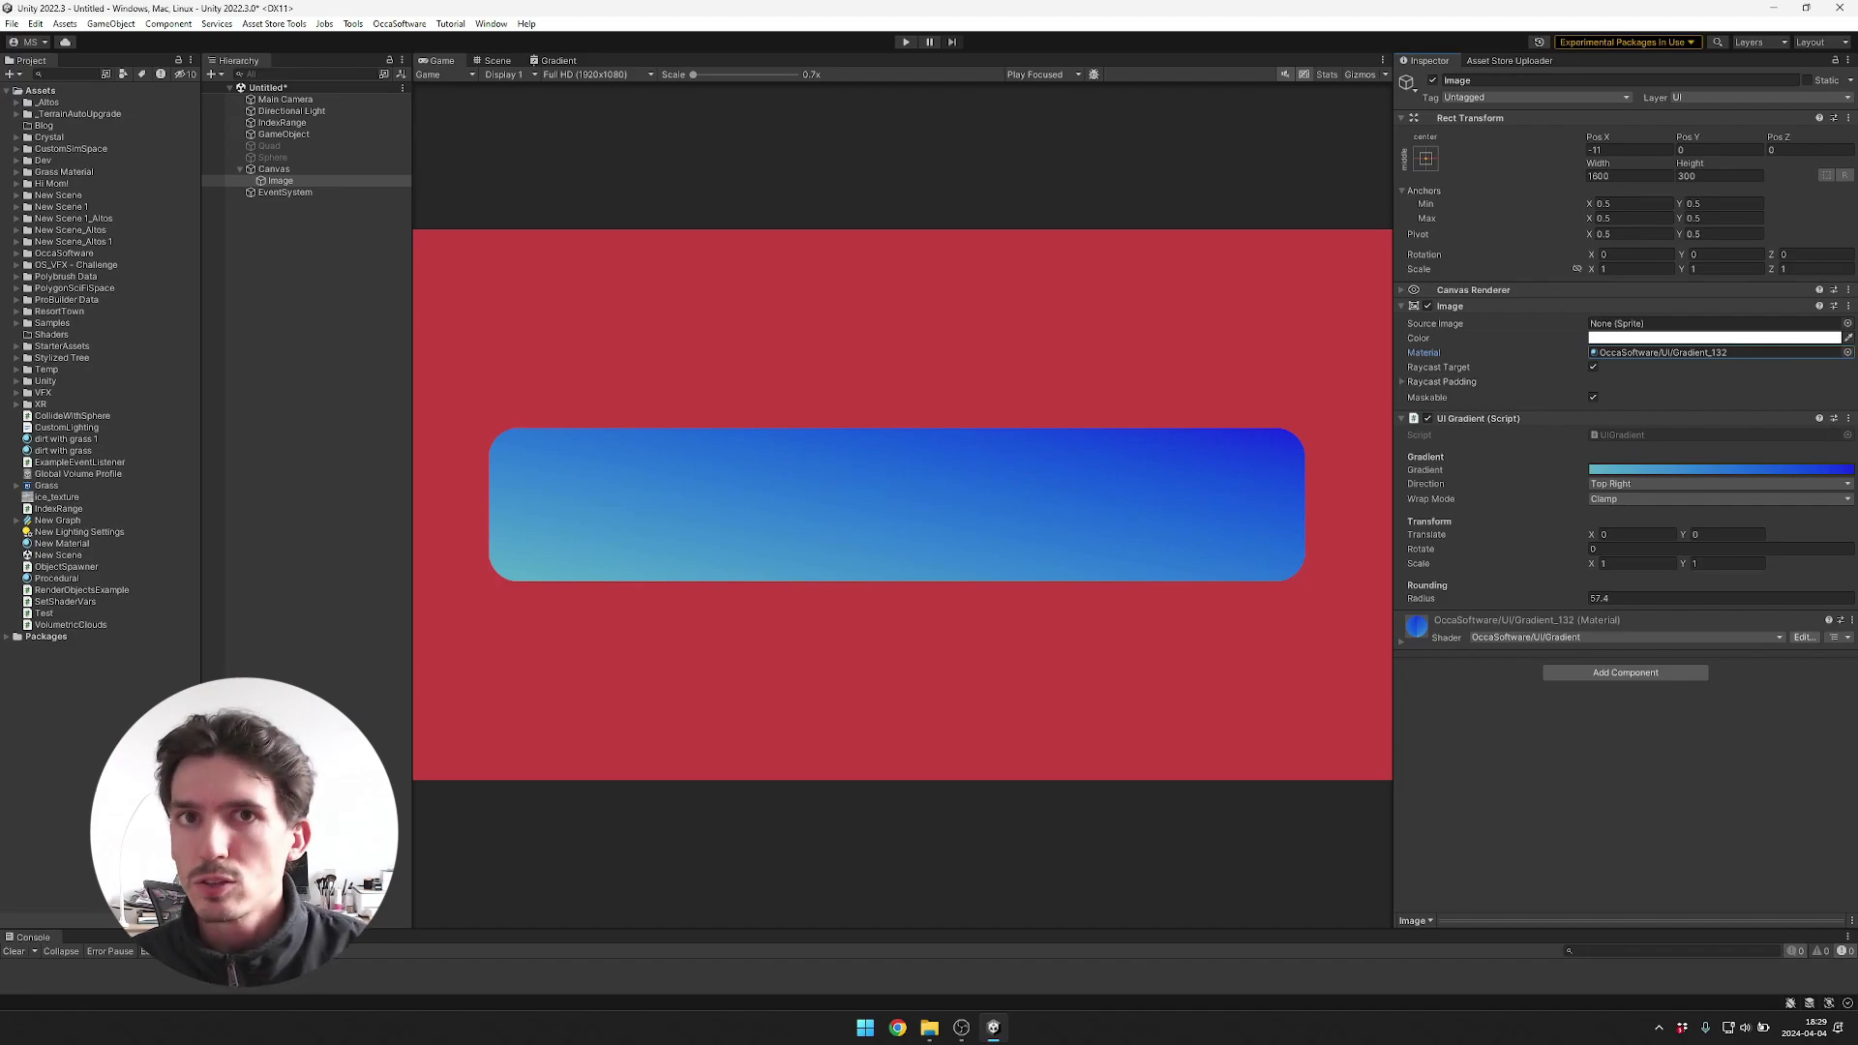
left_click(1848, 418)
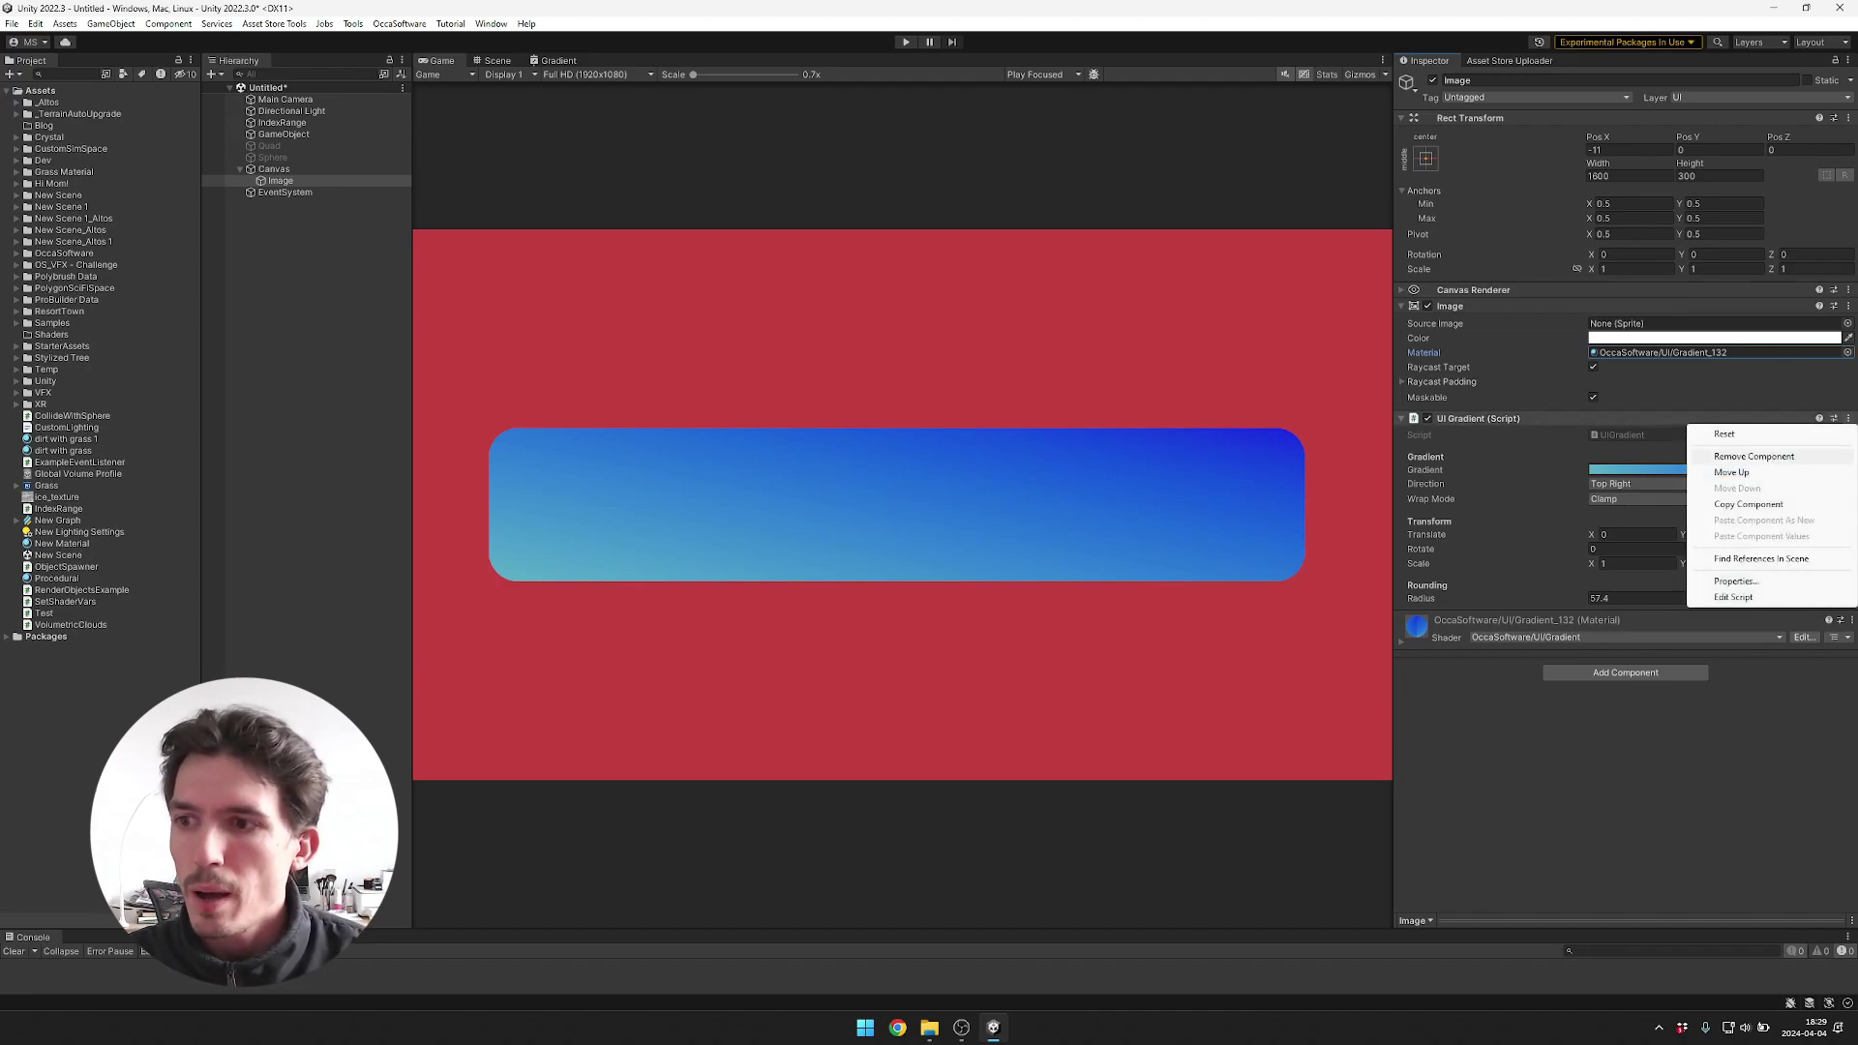
left_click(1754, 455)
left_click(1848, 352)
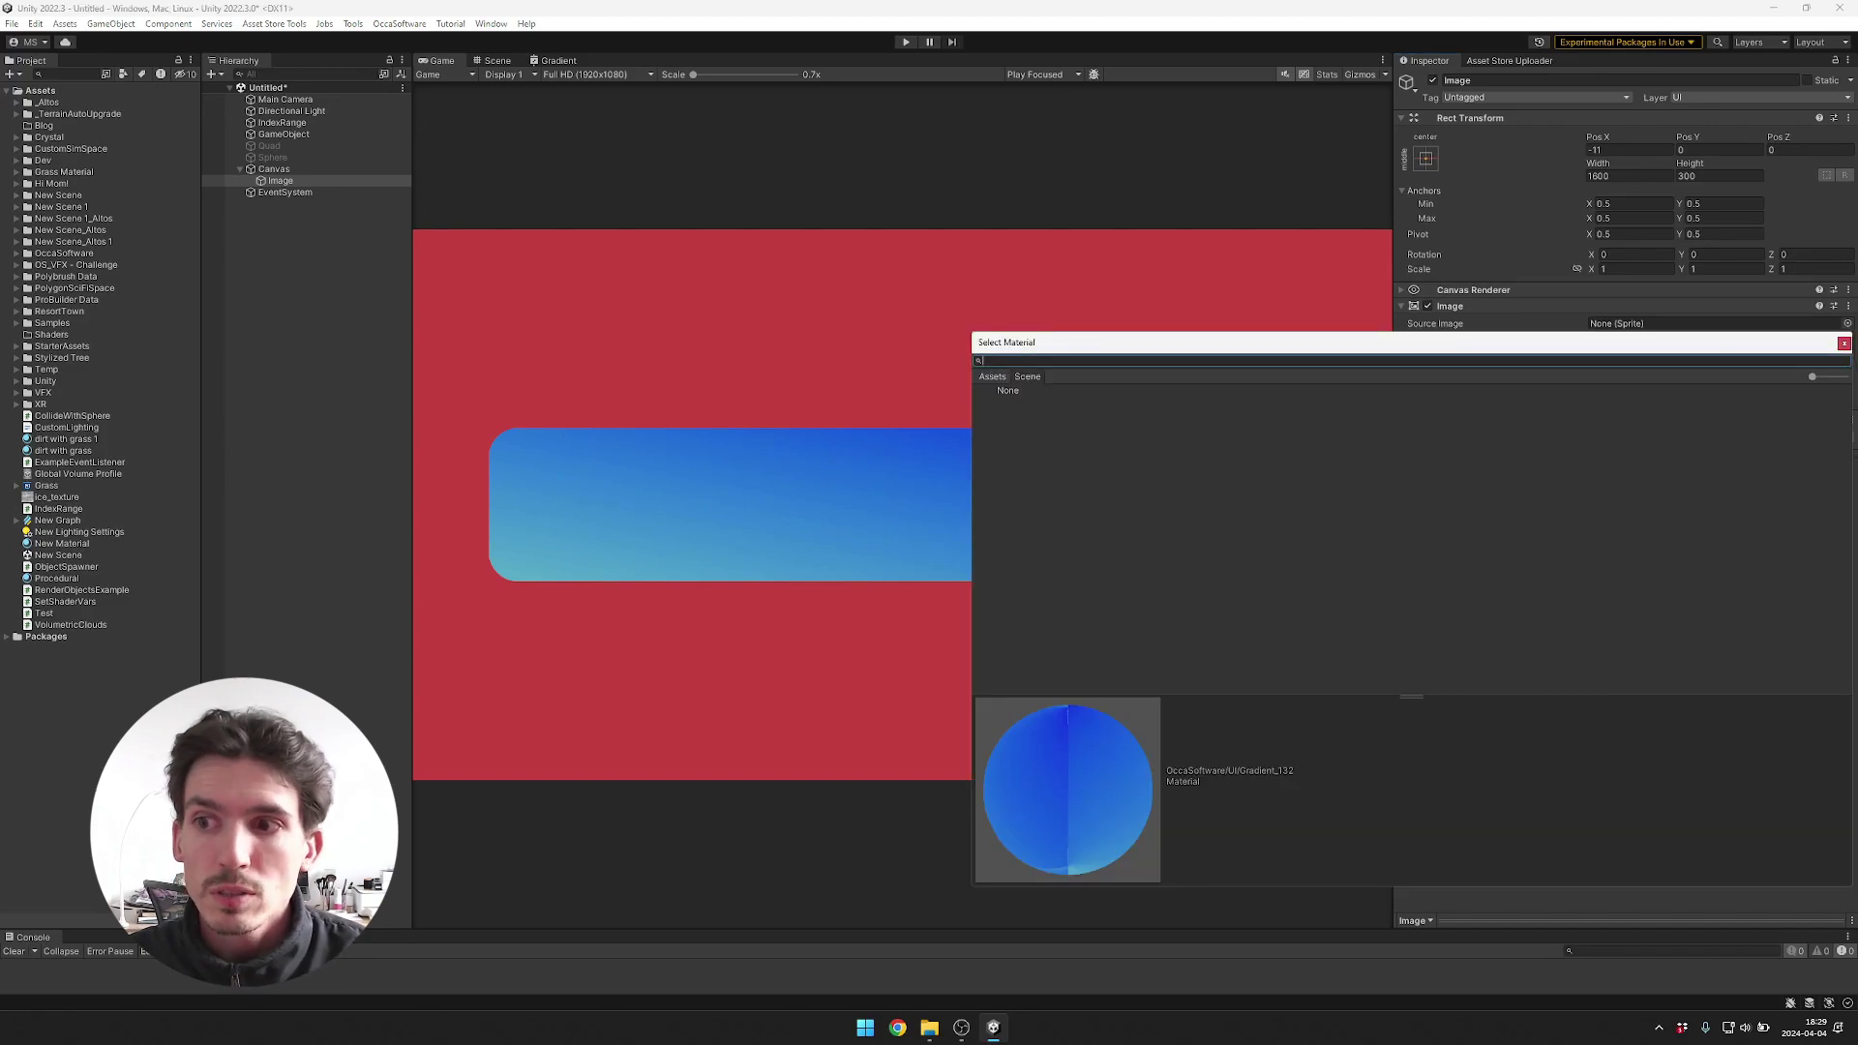
left_click(1007, 390)
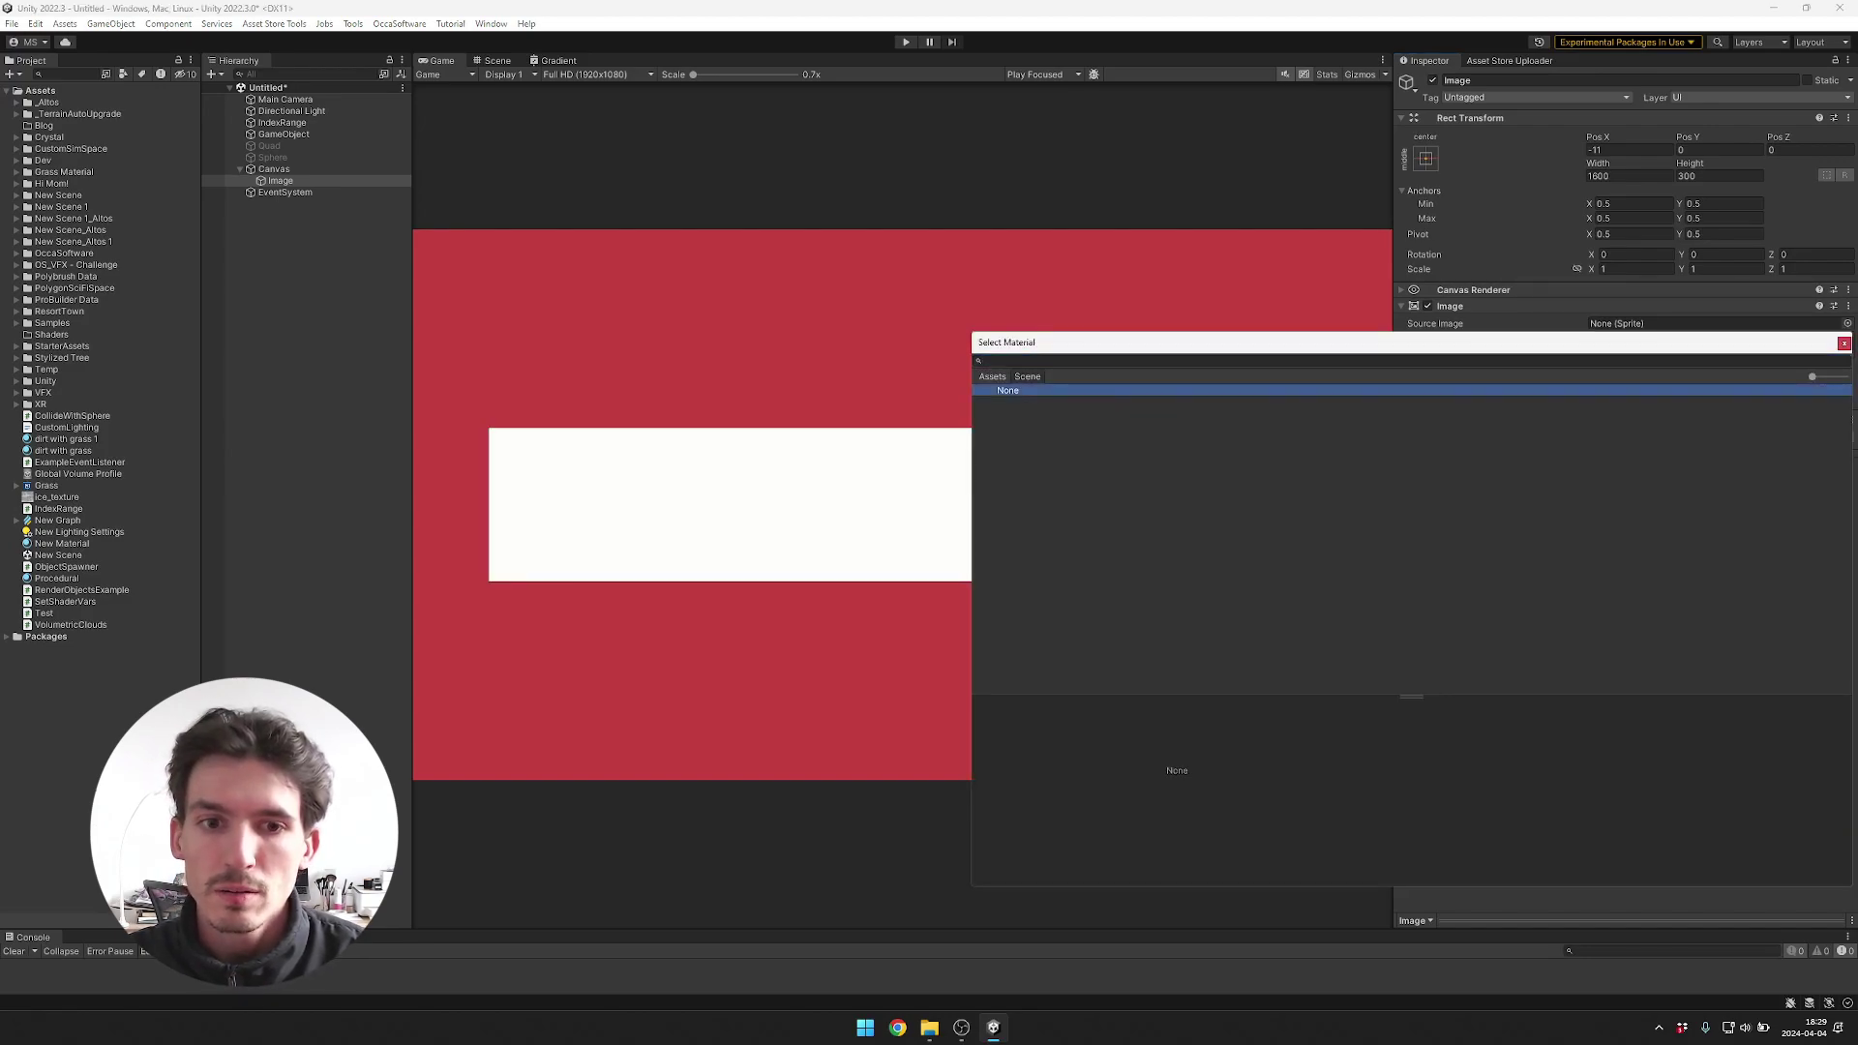
left_click(1845, 343)
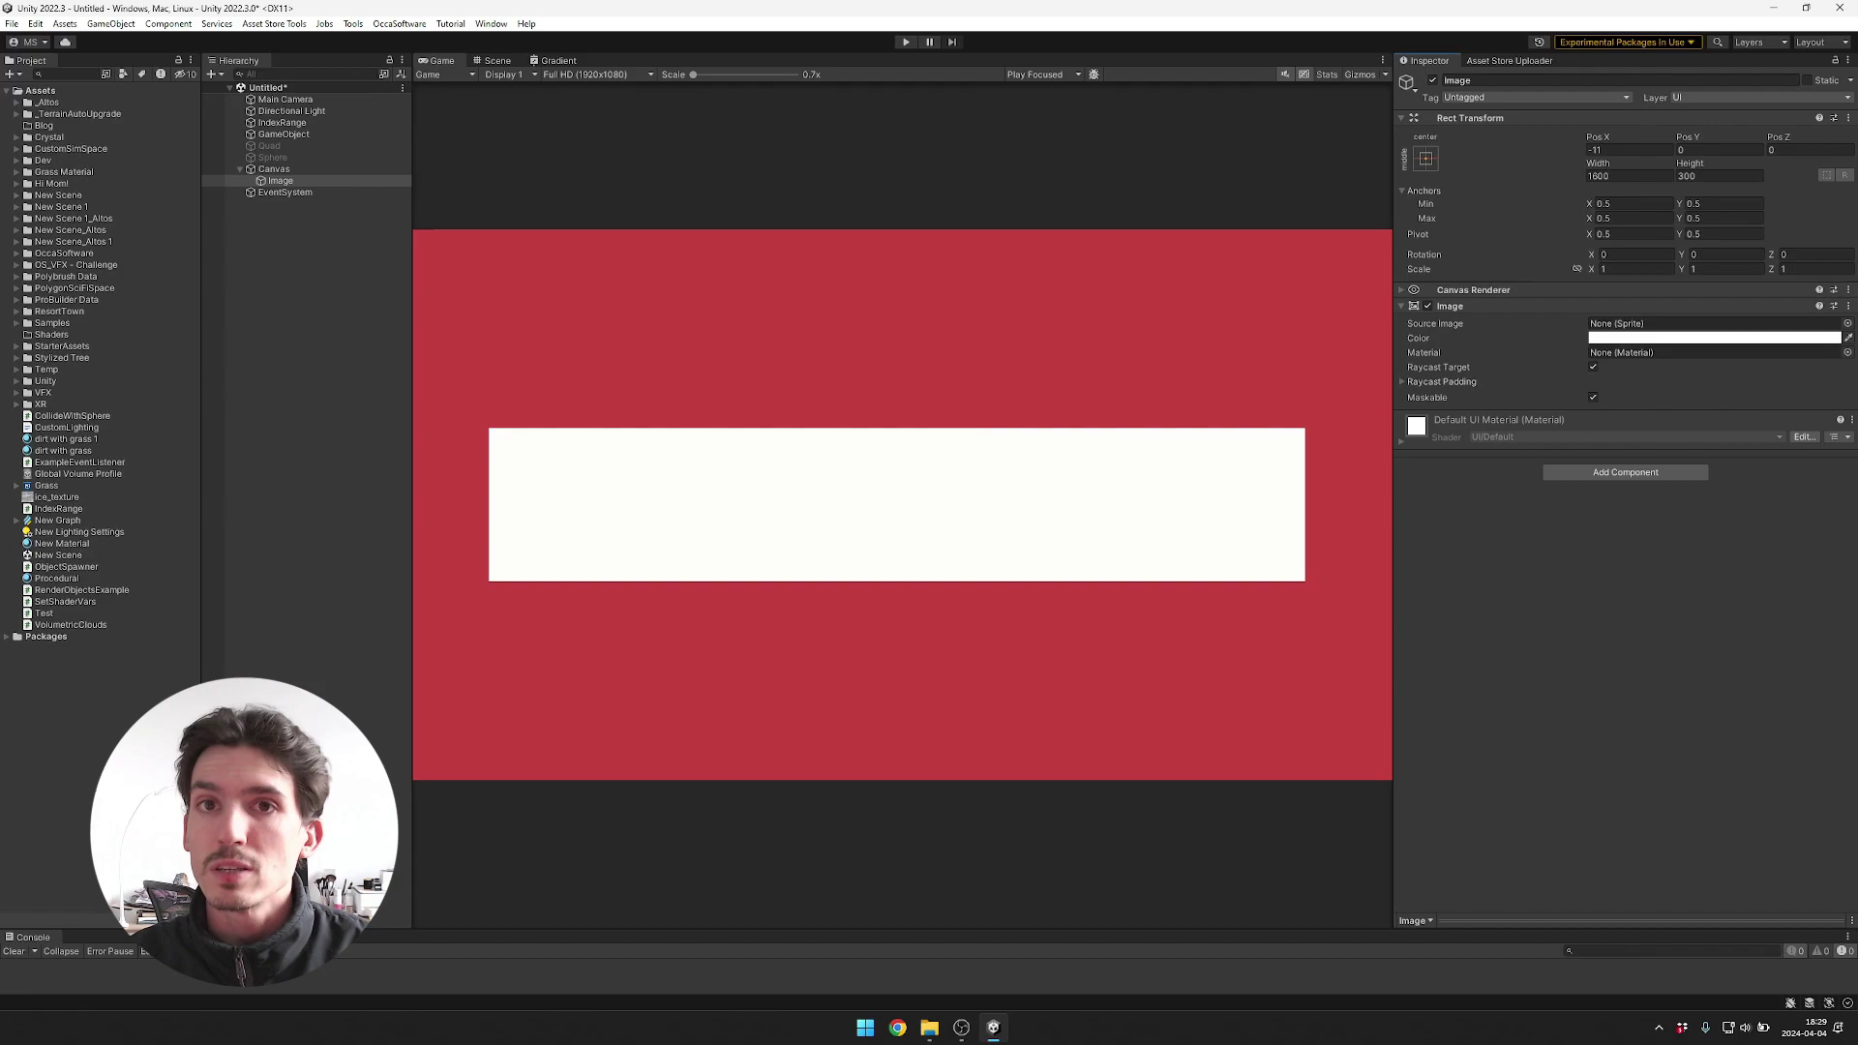
left_click(1714, 338)
left_click_drag(1781, 422, 1718, 414)
left_click(1831, 327)
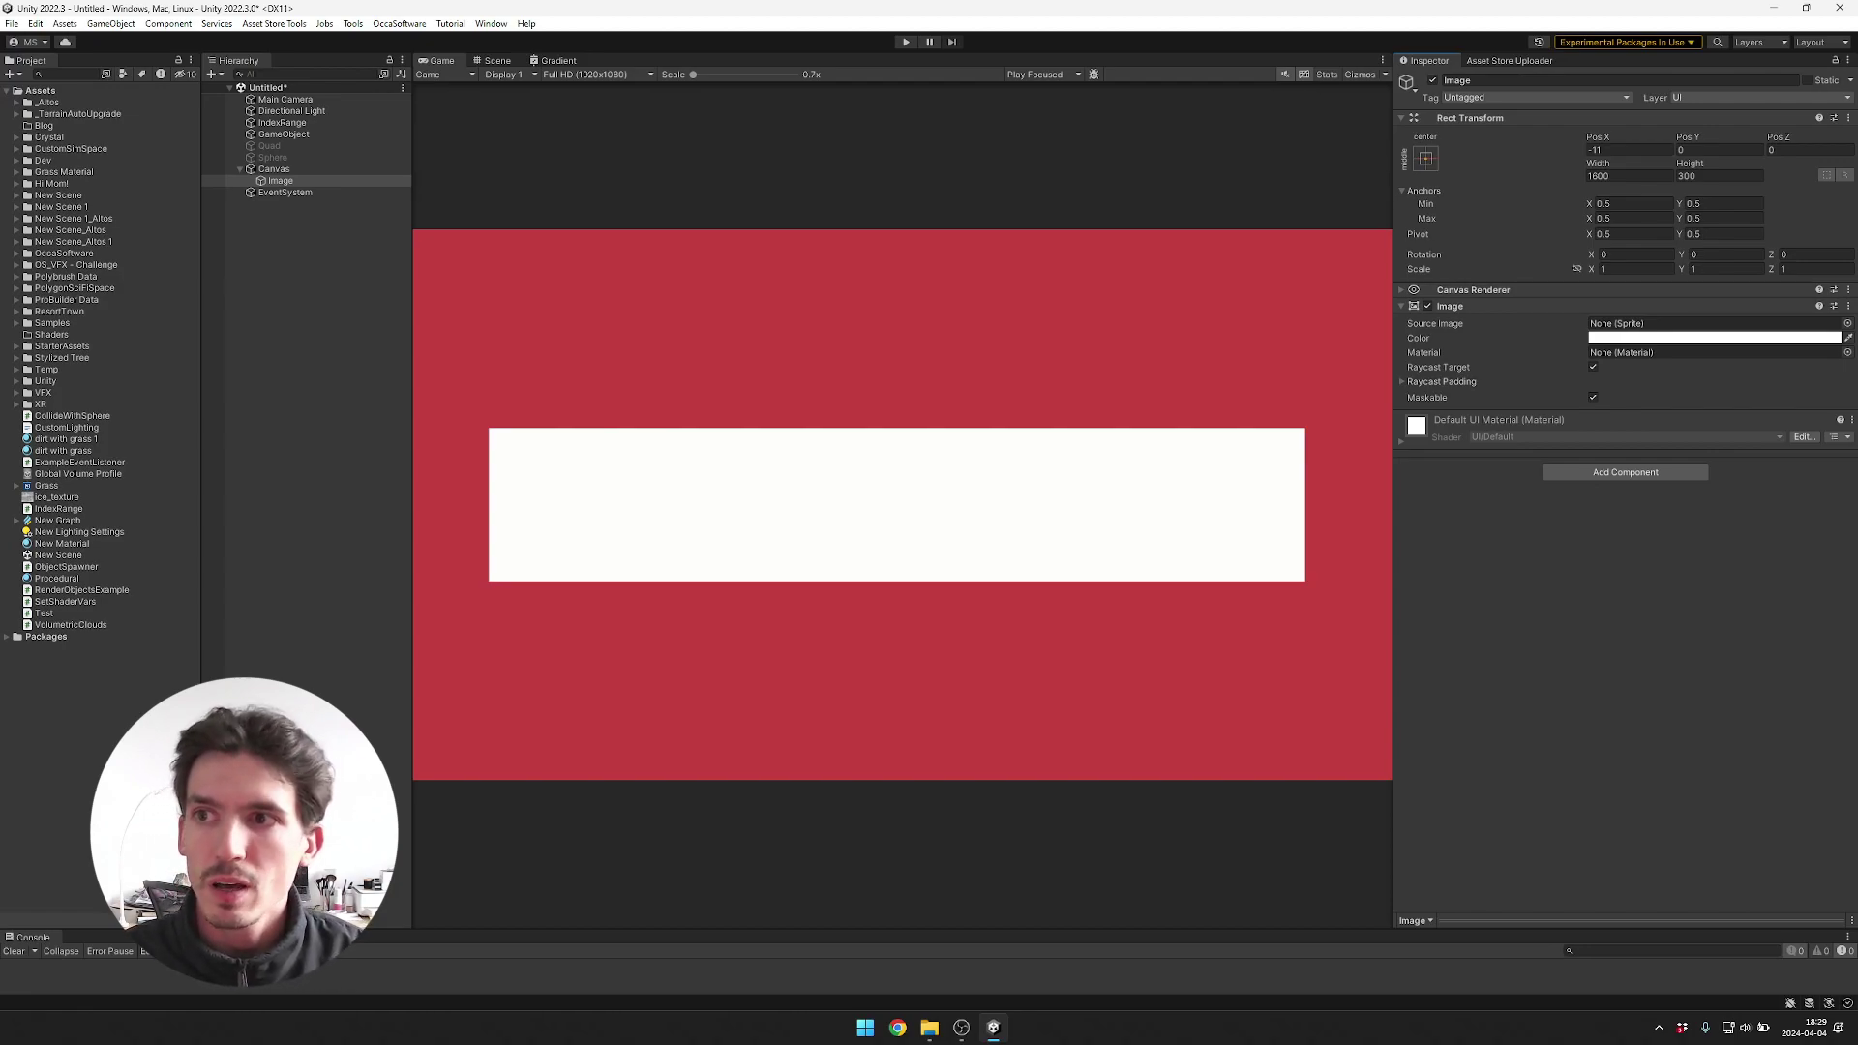
right_click(1470, 117)
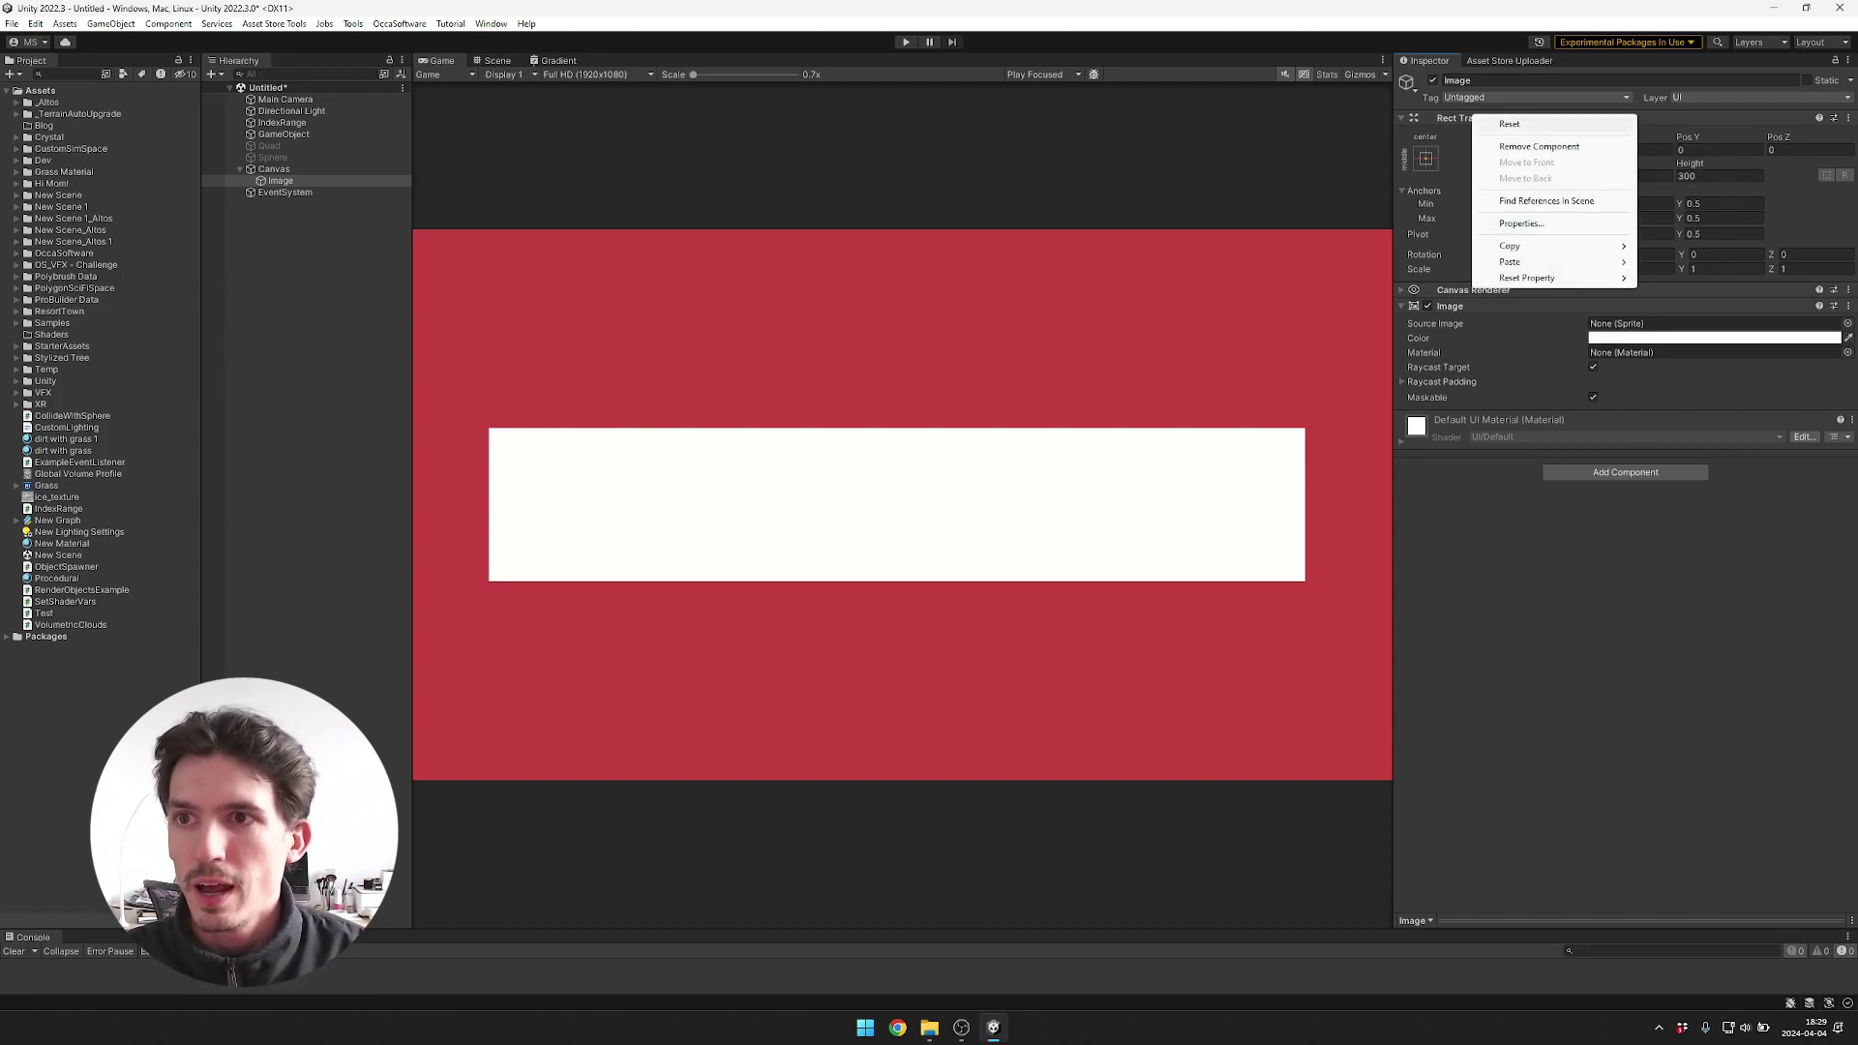
key("Escape")
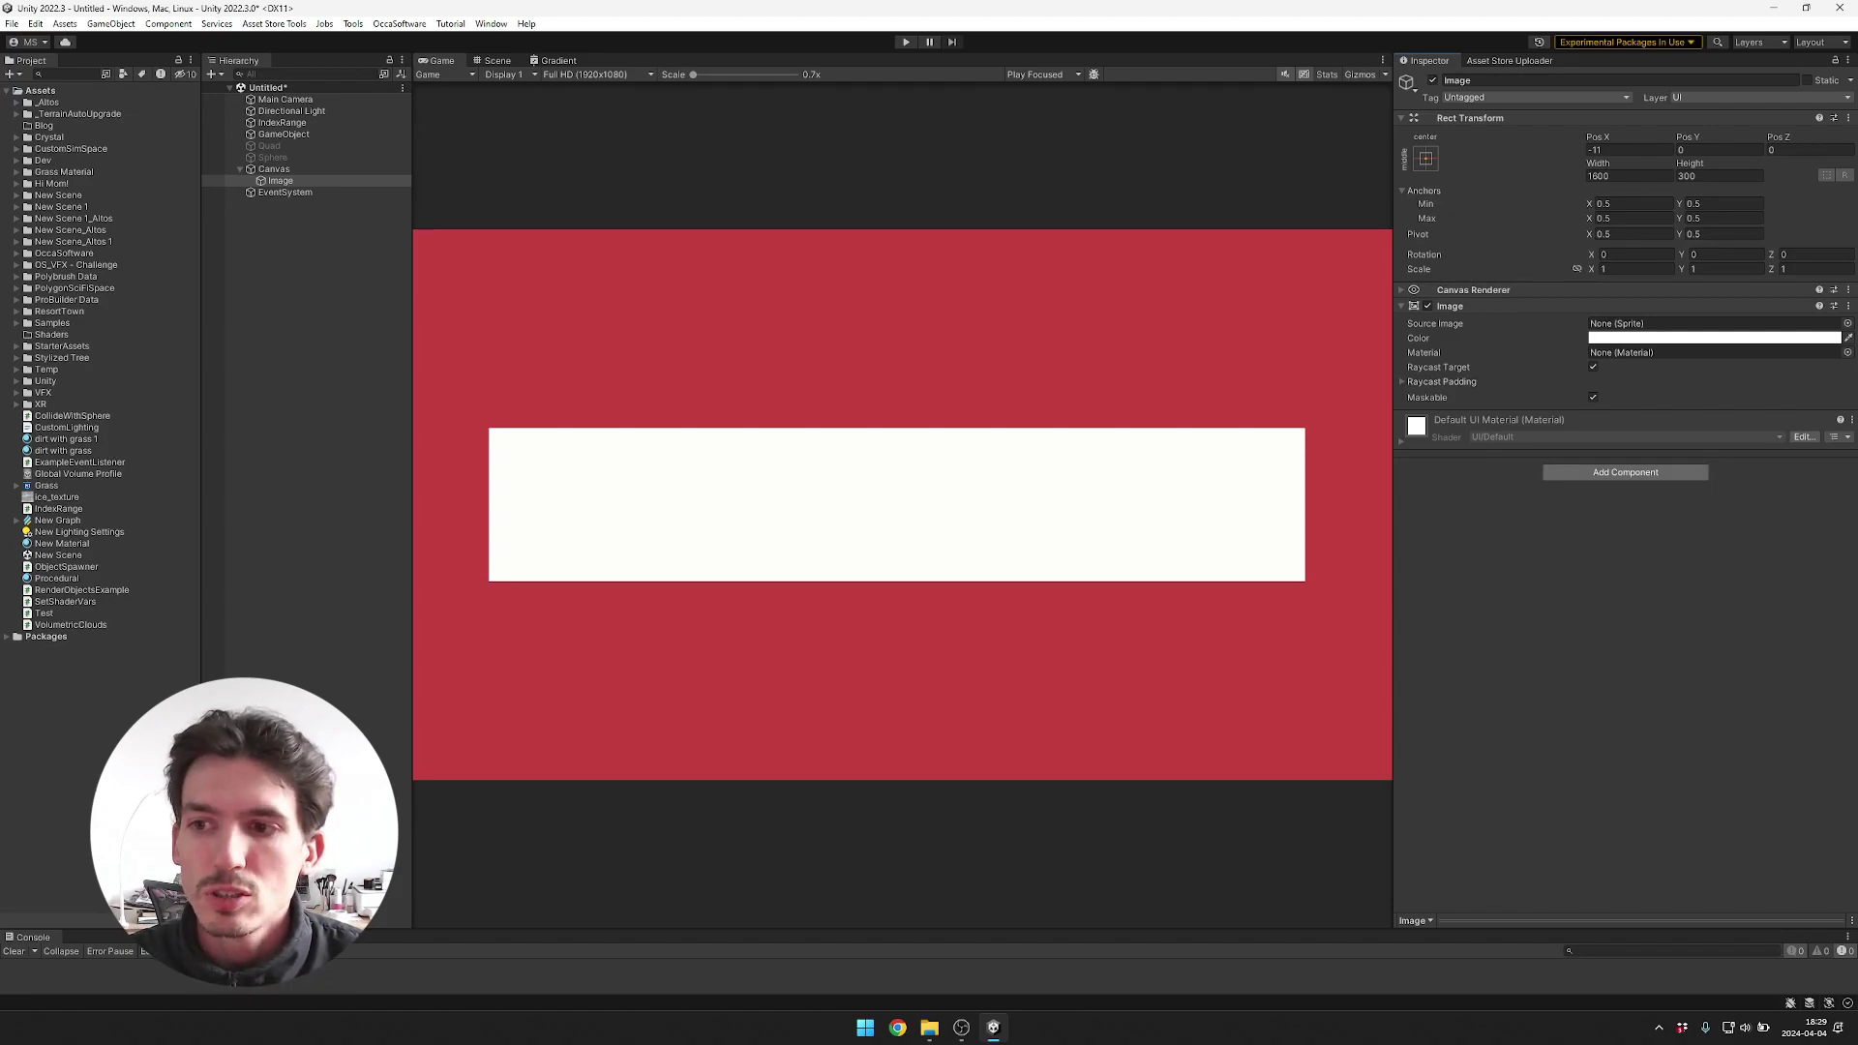
Browse the components that can be added to the Image, including the OccaSoftware category, for a gradient component.
left_click(1626, 472)
key("BackSpace")
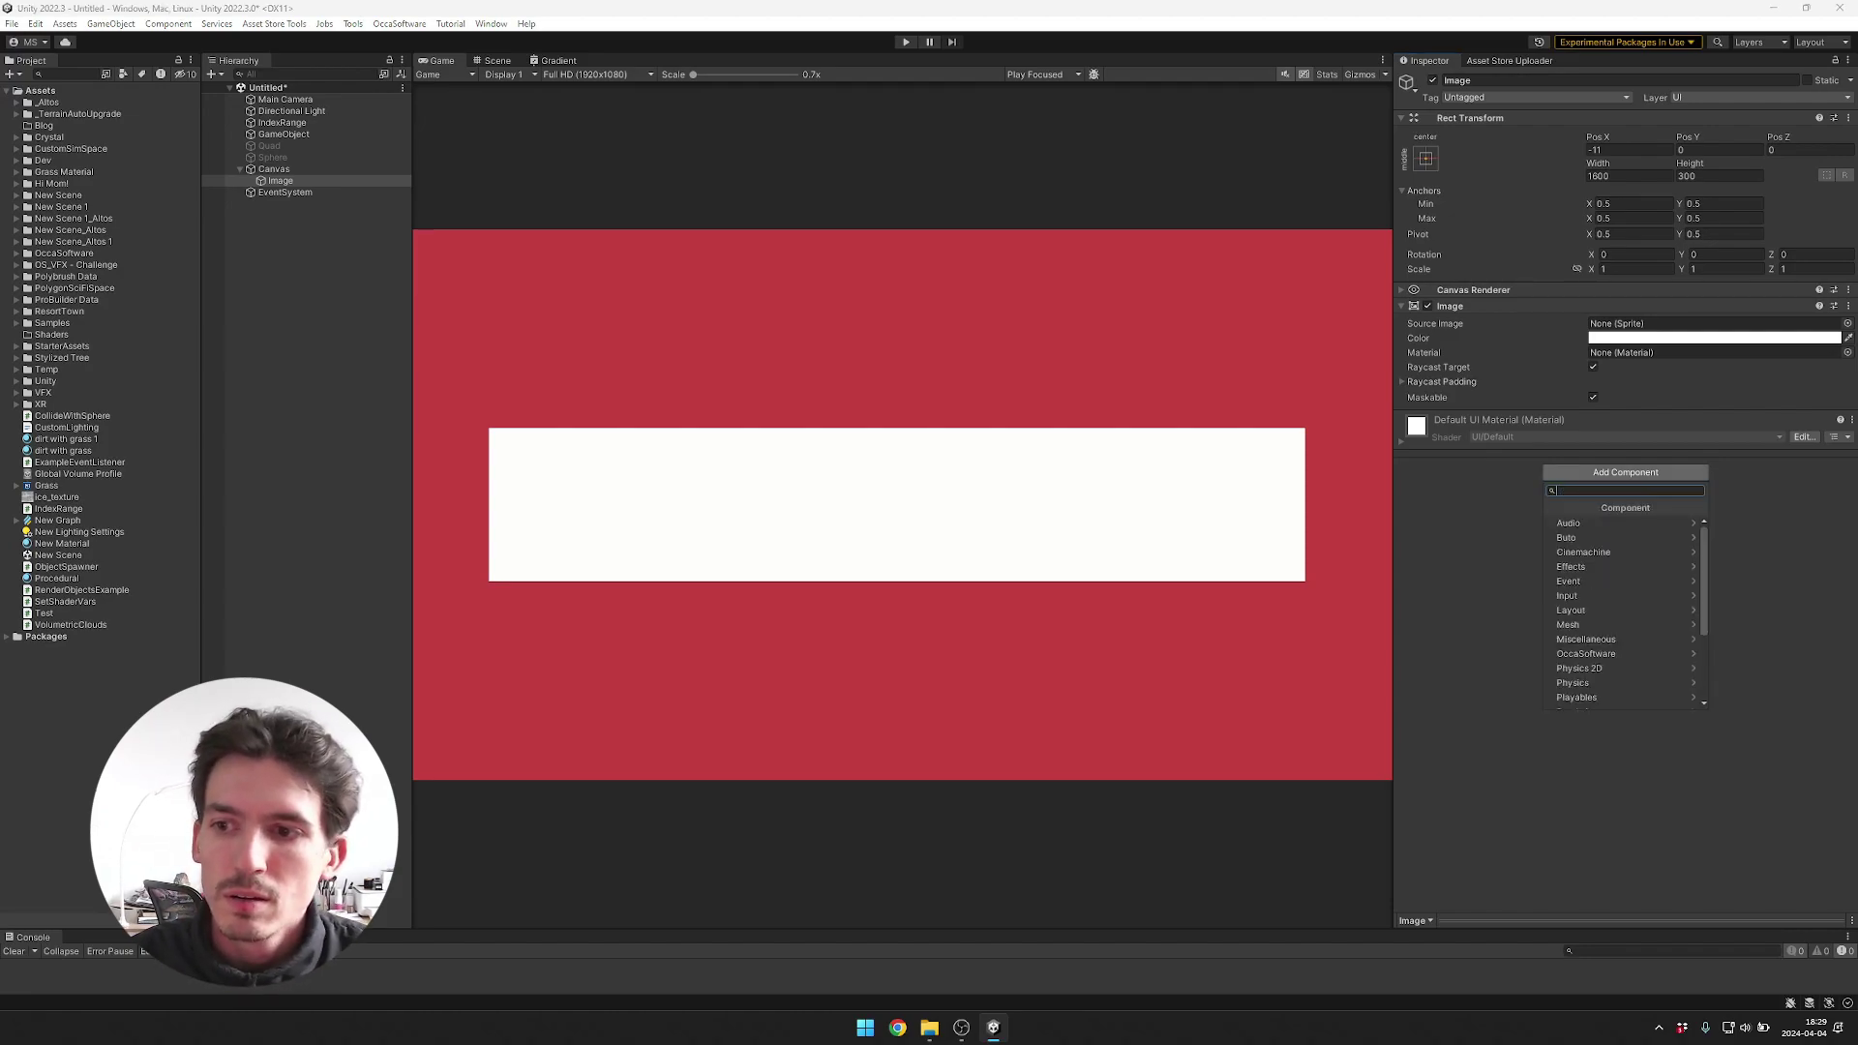
left_click(1622, 654)
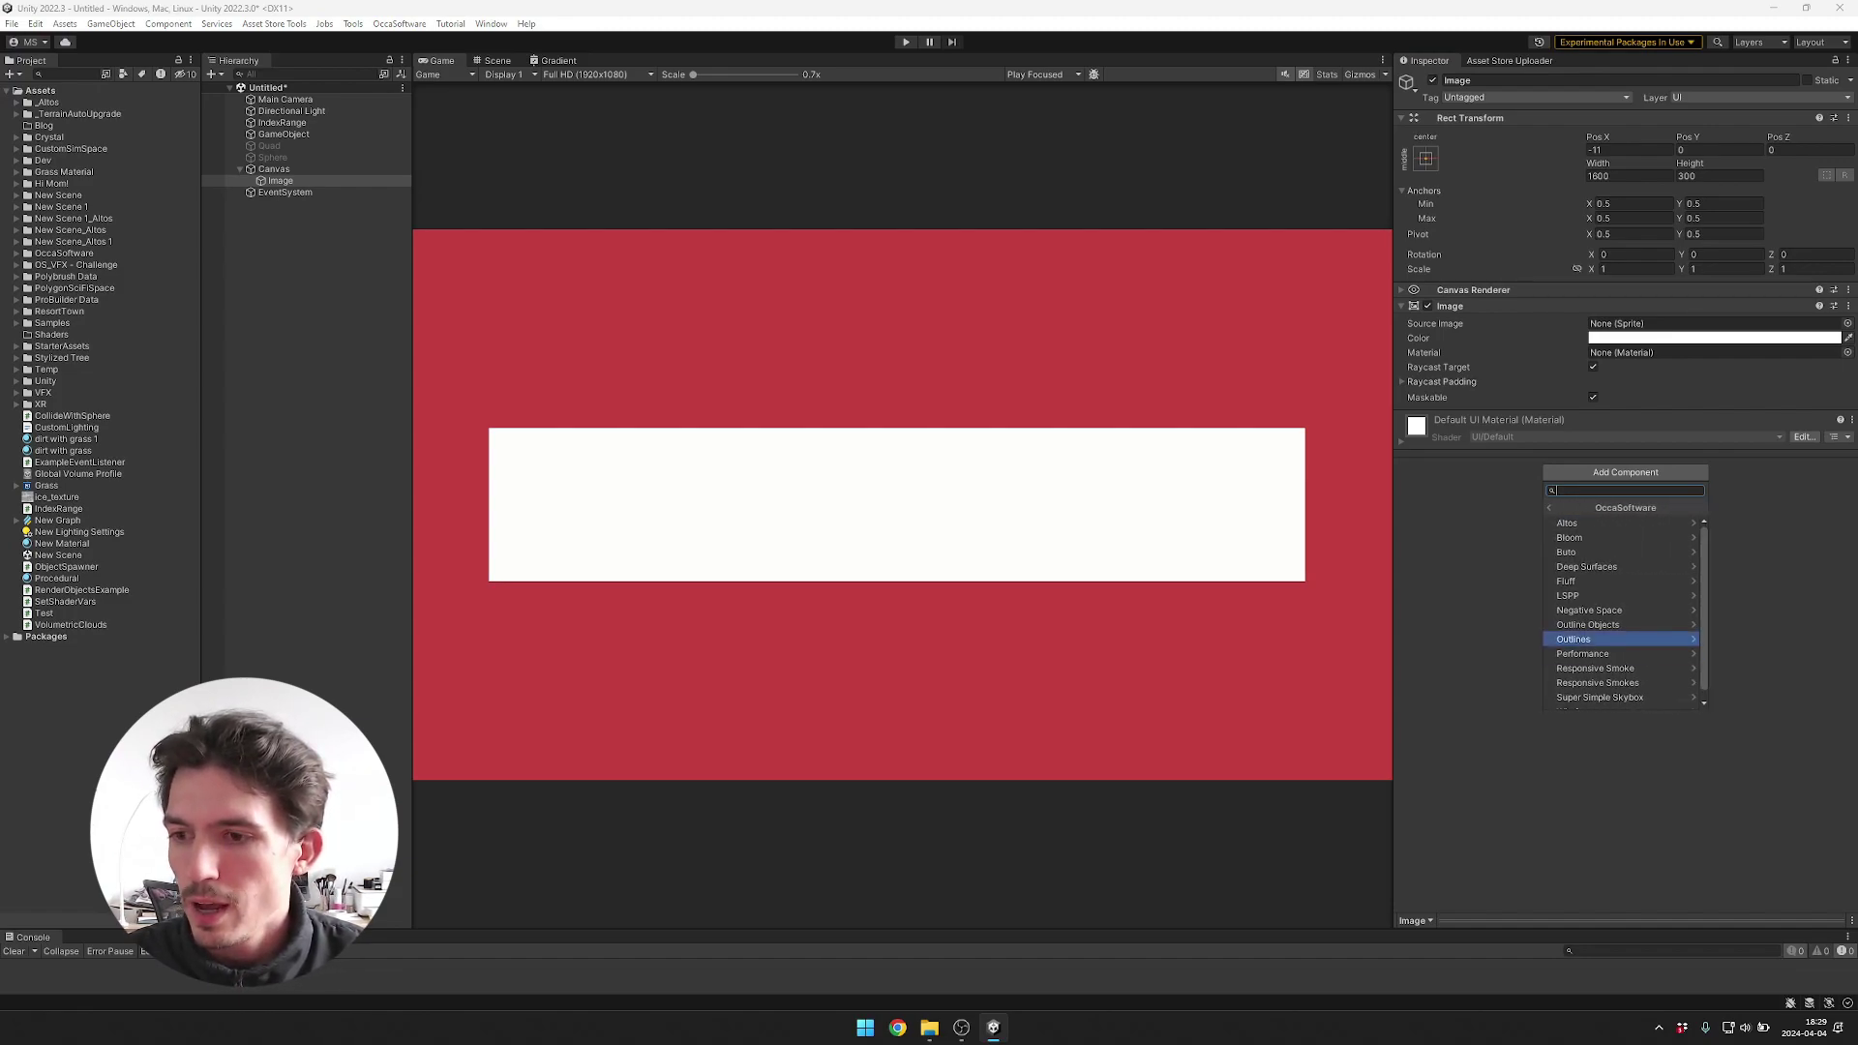
key("Down")
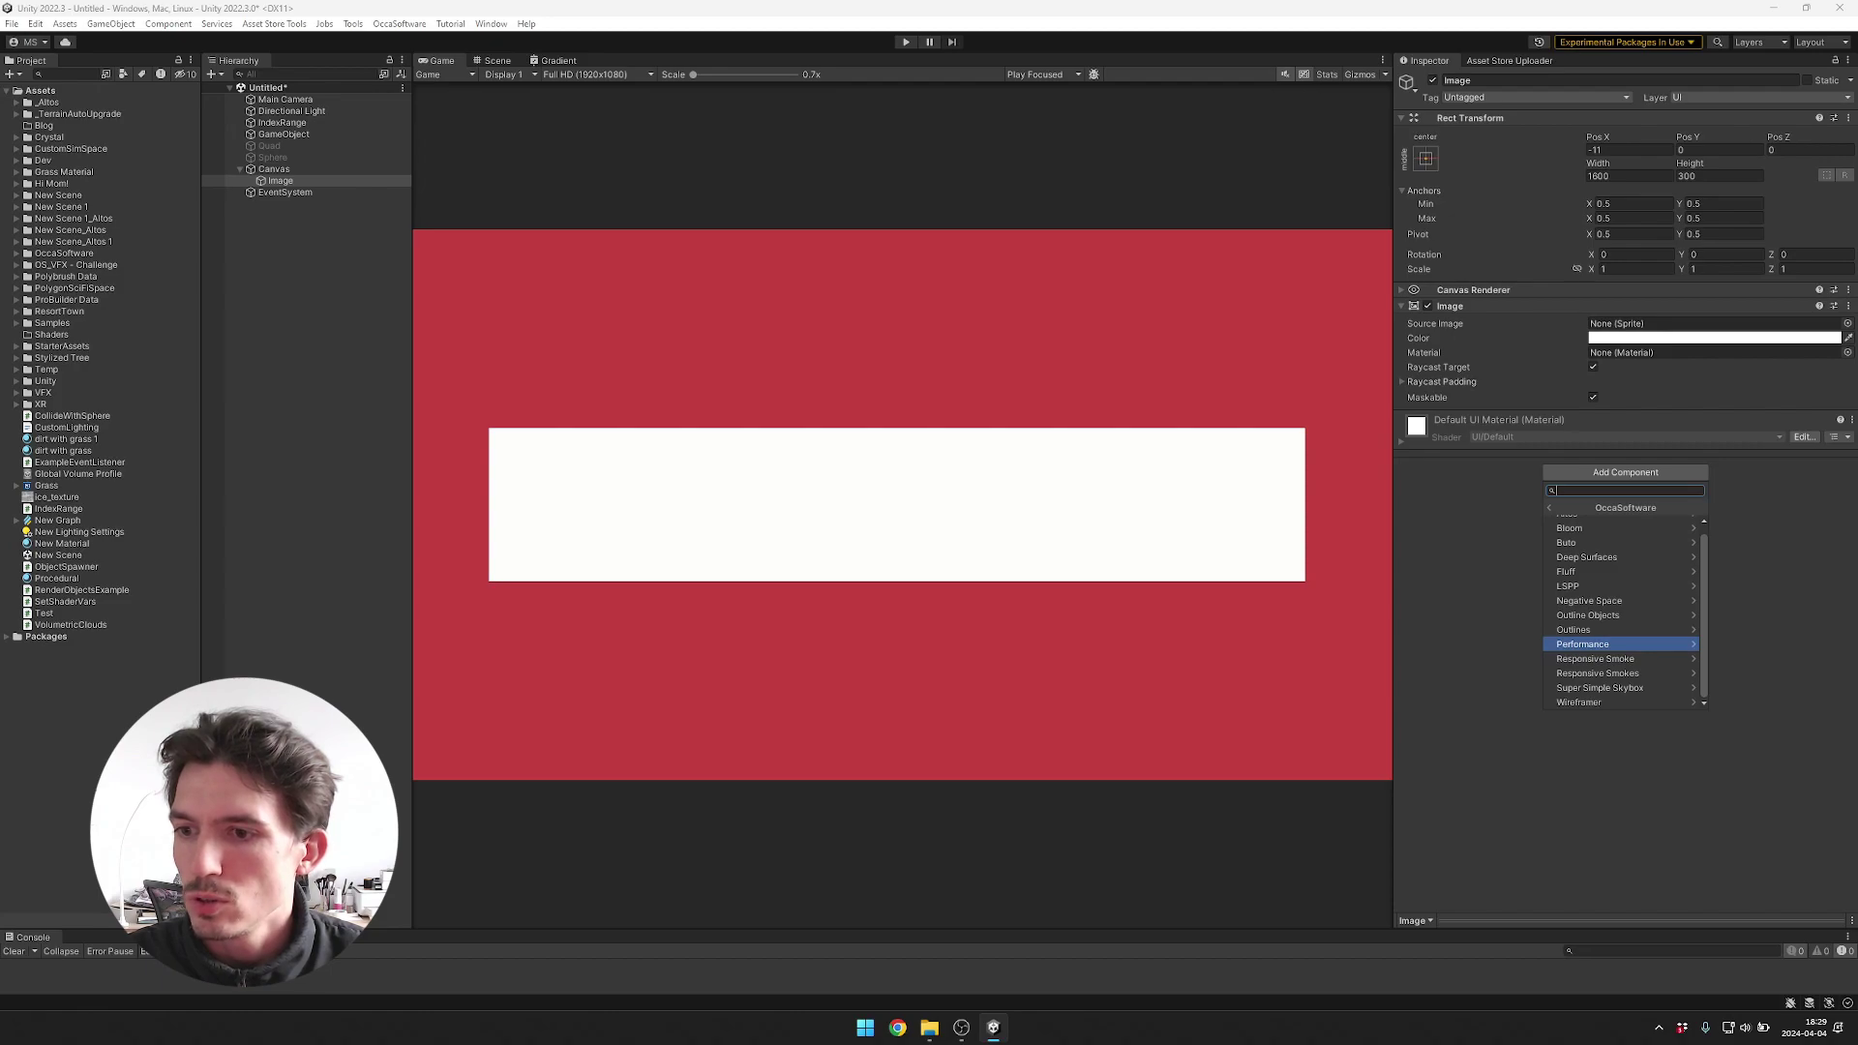
scroll(1621, 648, "up", 1)
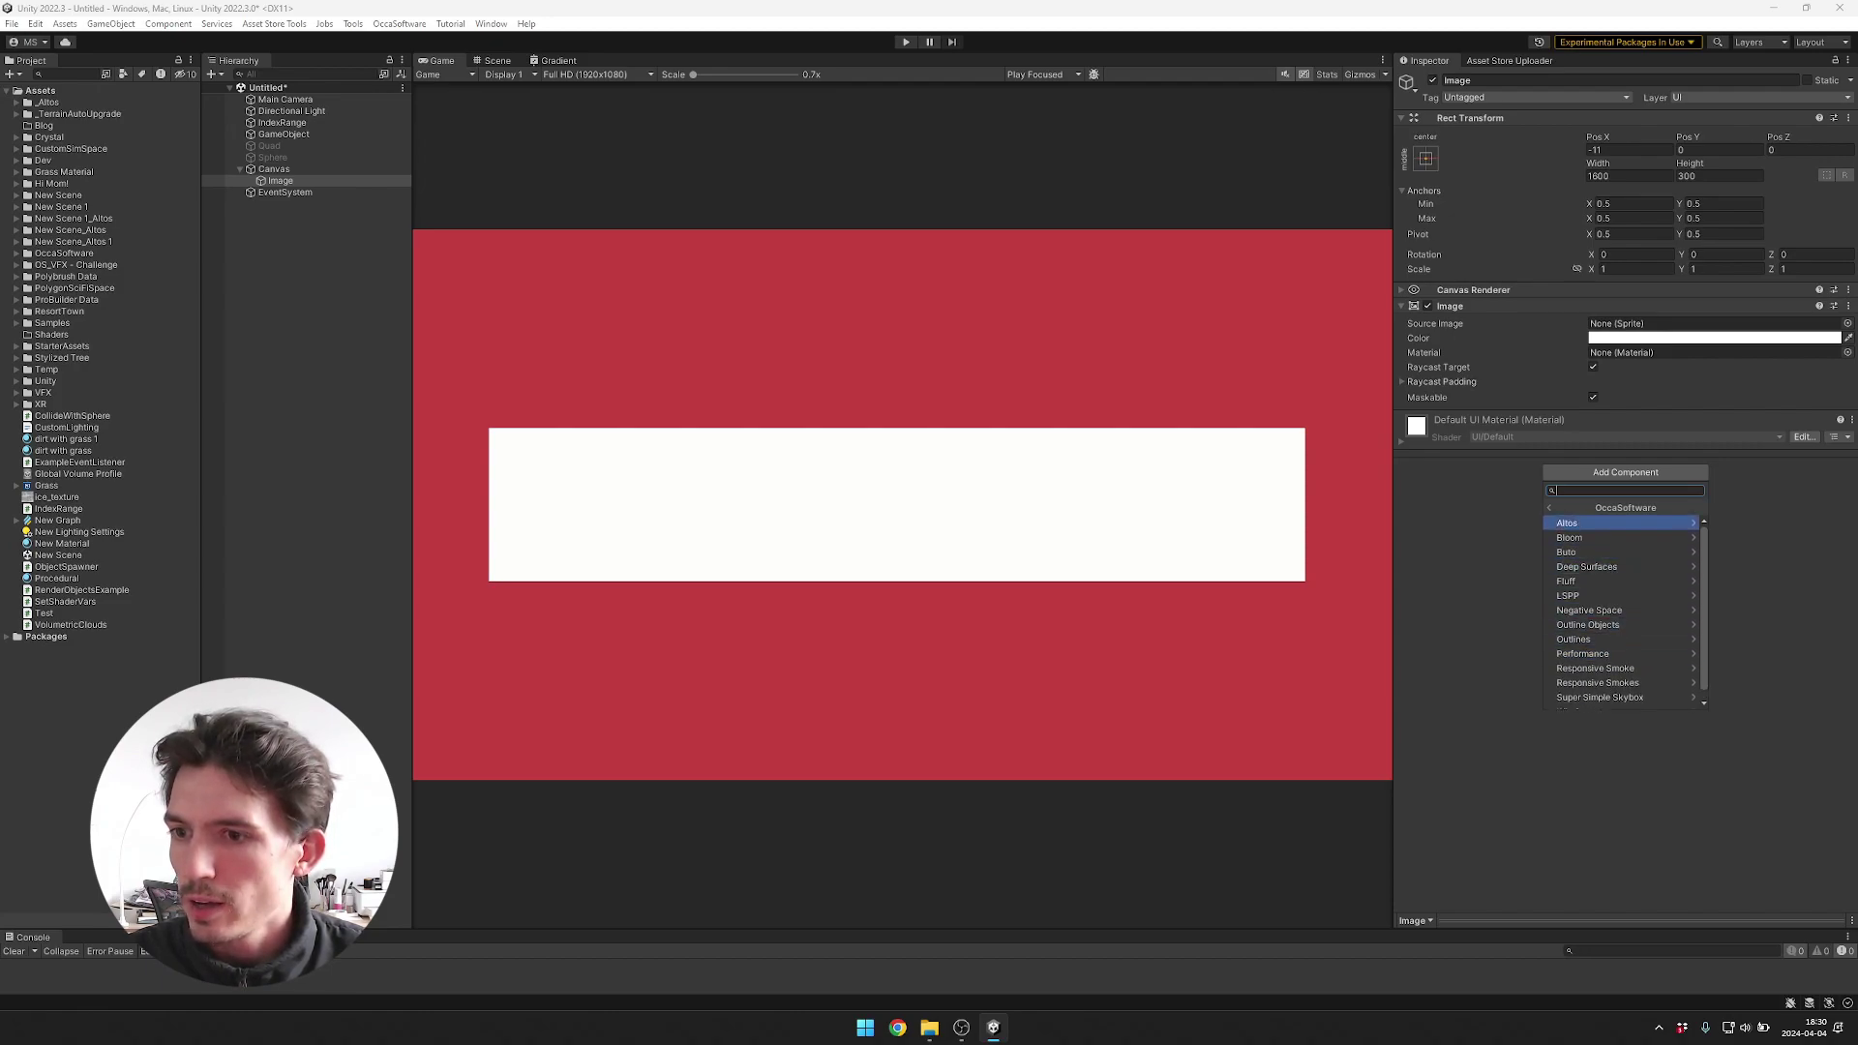
scroll(1622, 571, "down", 1)
key("Up")
key("Up")
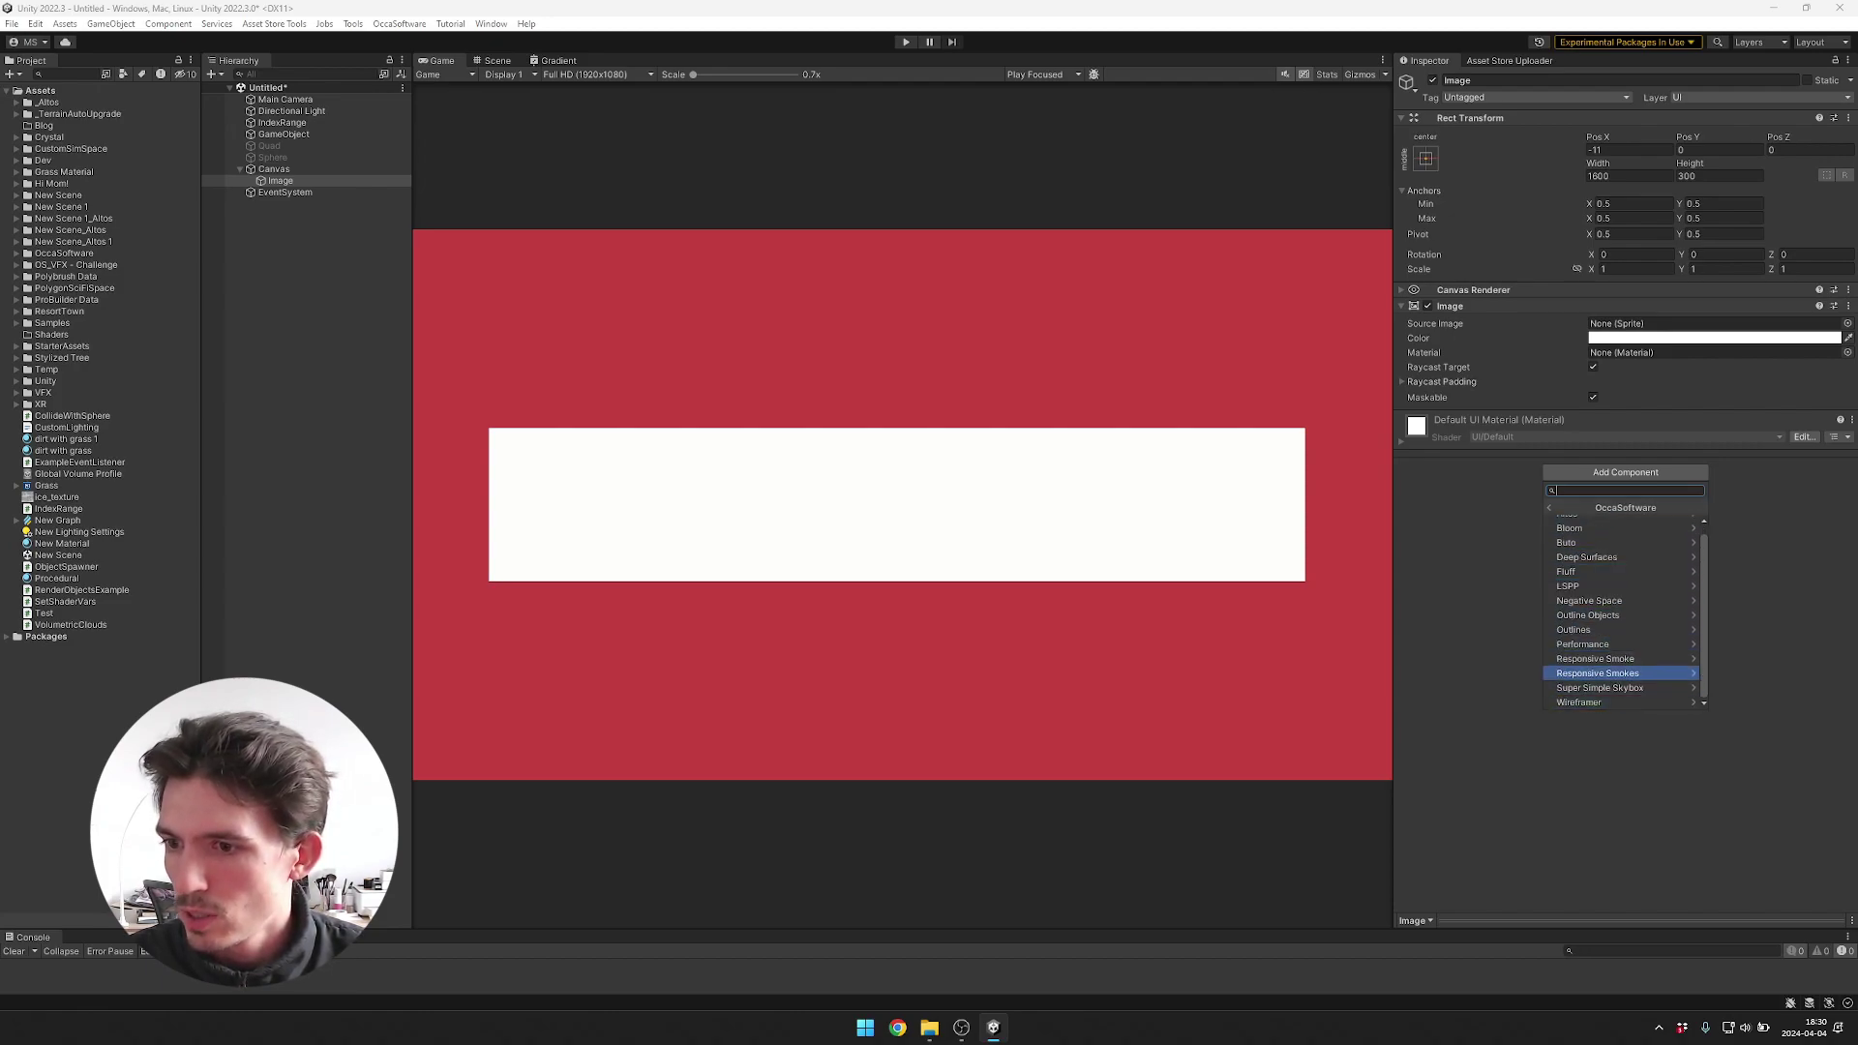
key("Up")
key("Up")
key("Up")
key("Up")
key("Up")
key("Up")
key("Up")
key("Up")
key("Up")
key("Up")
key("Left")
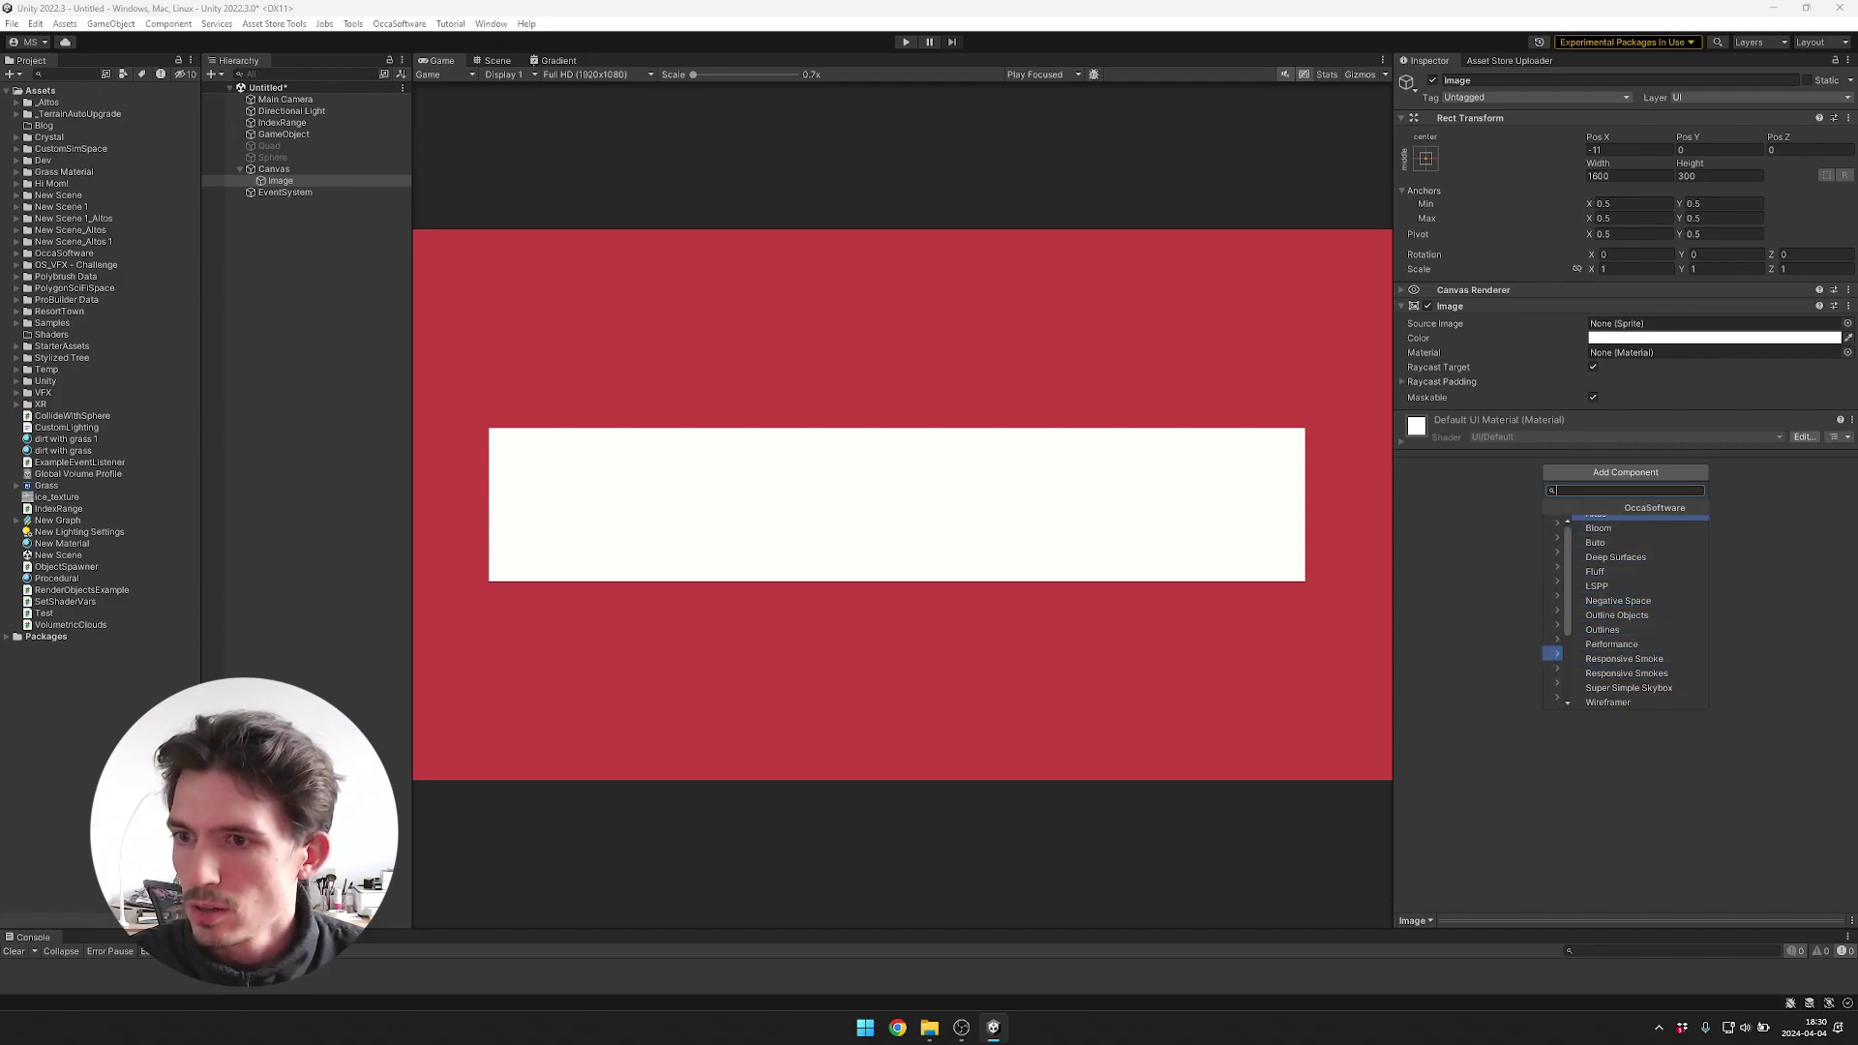
key("Up")
key("Up")
key("Up")
key("Up")
key("Up")
key("Up")
key("Up")
key("Up")
key("Up")
key("Down")
key("Down")
key("Down")
key("Down")
key("Down")
key("Down")
key("Down")
key("Down")
key("Down")
key("Down")
key("Down")
key("Down")
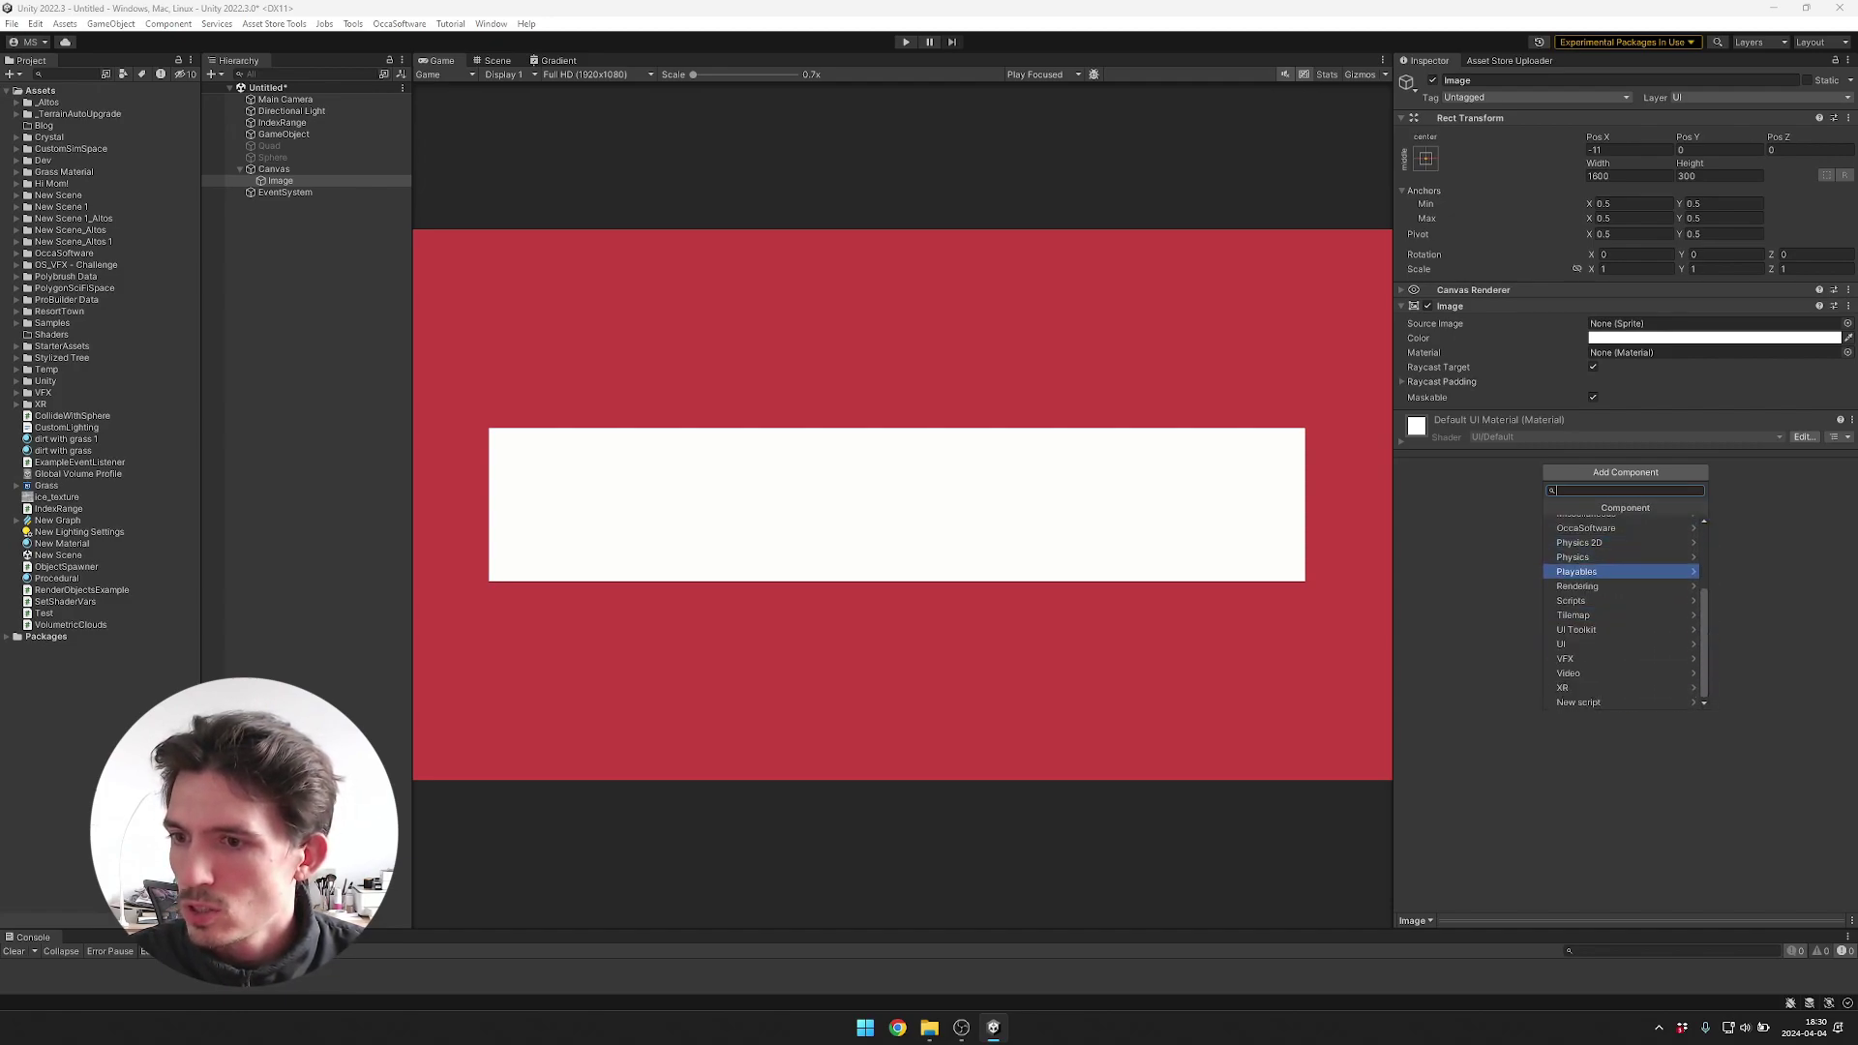
key("Up")
key("Up")
key("Up")
Search the components for "ui gra" and add UI Gradient to the Image object.
type("ui")
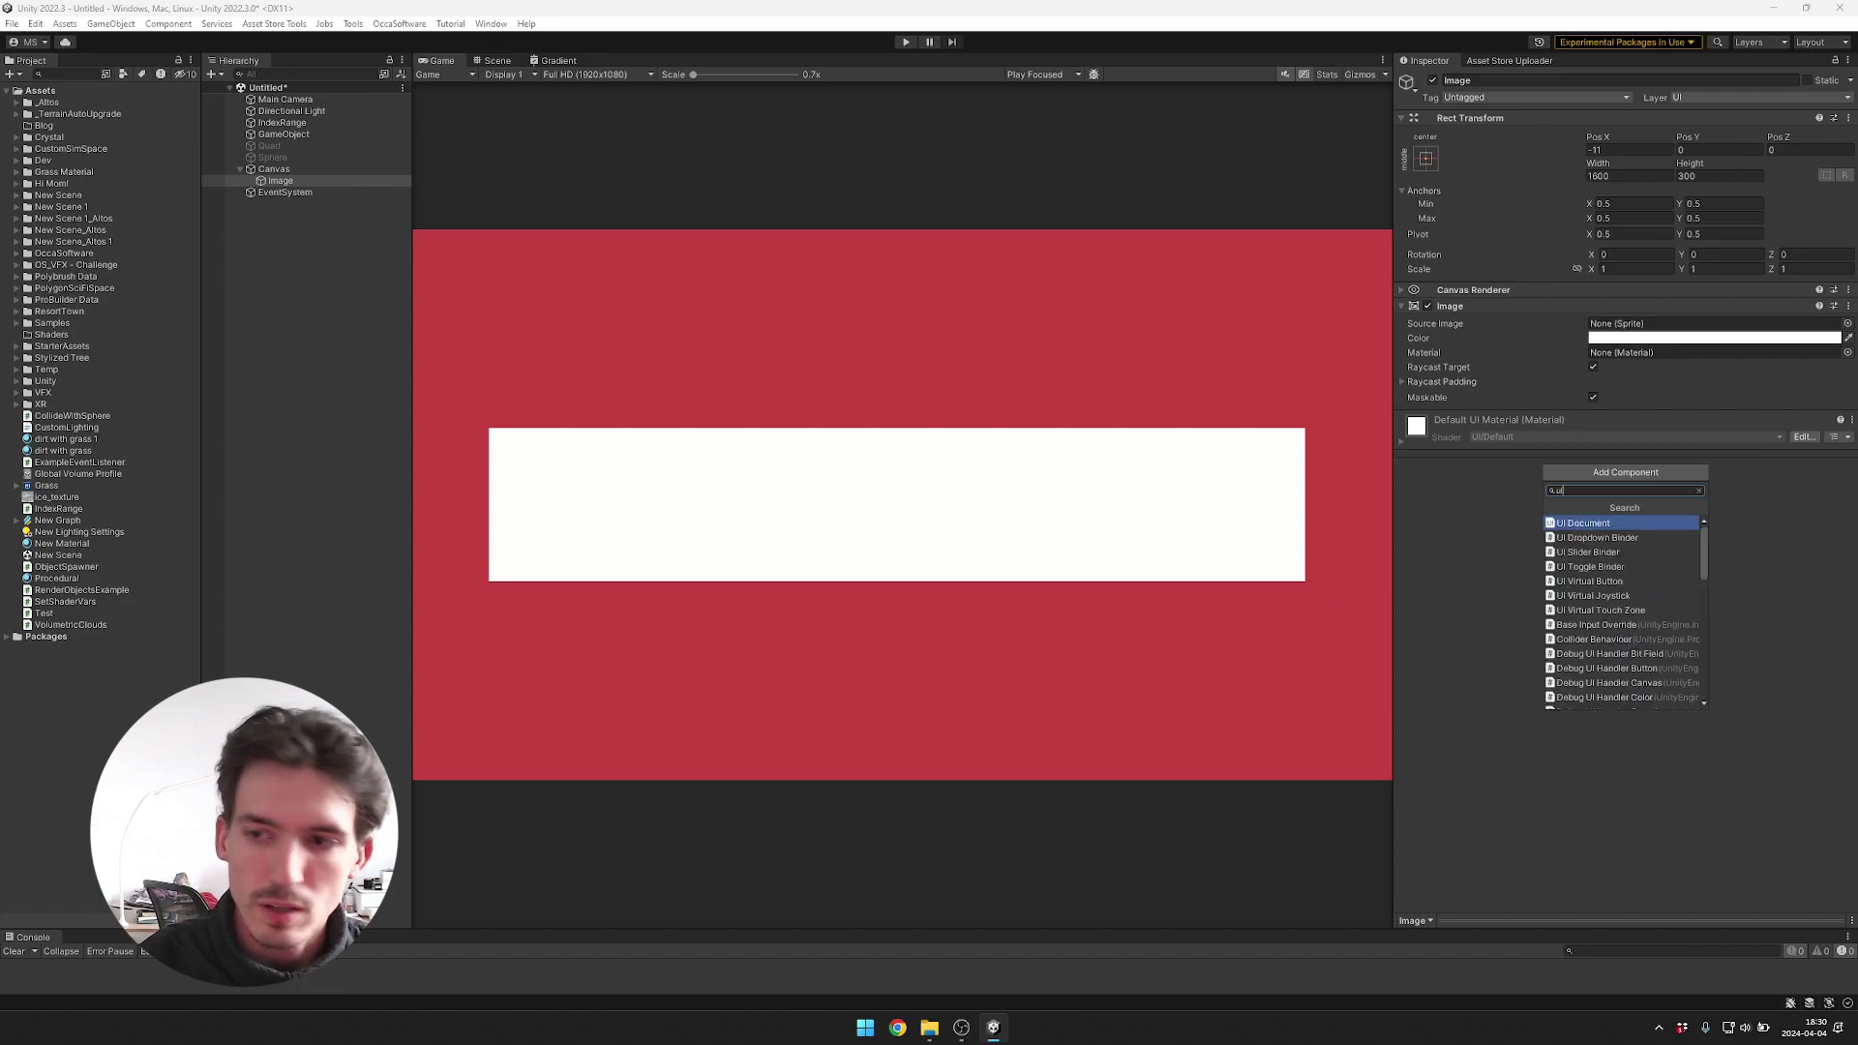
type(" gra")
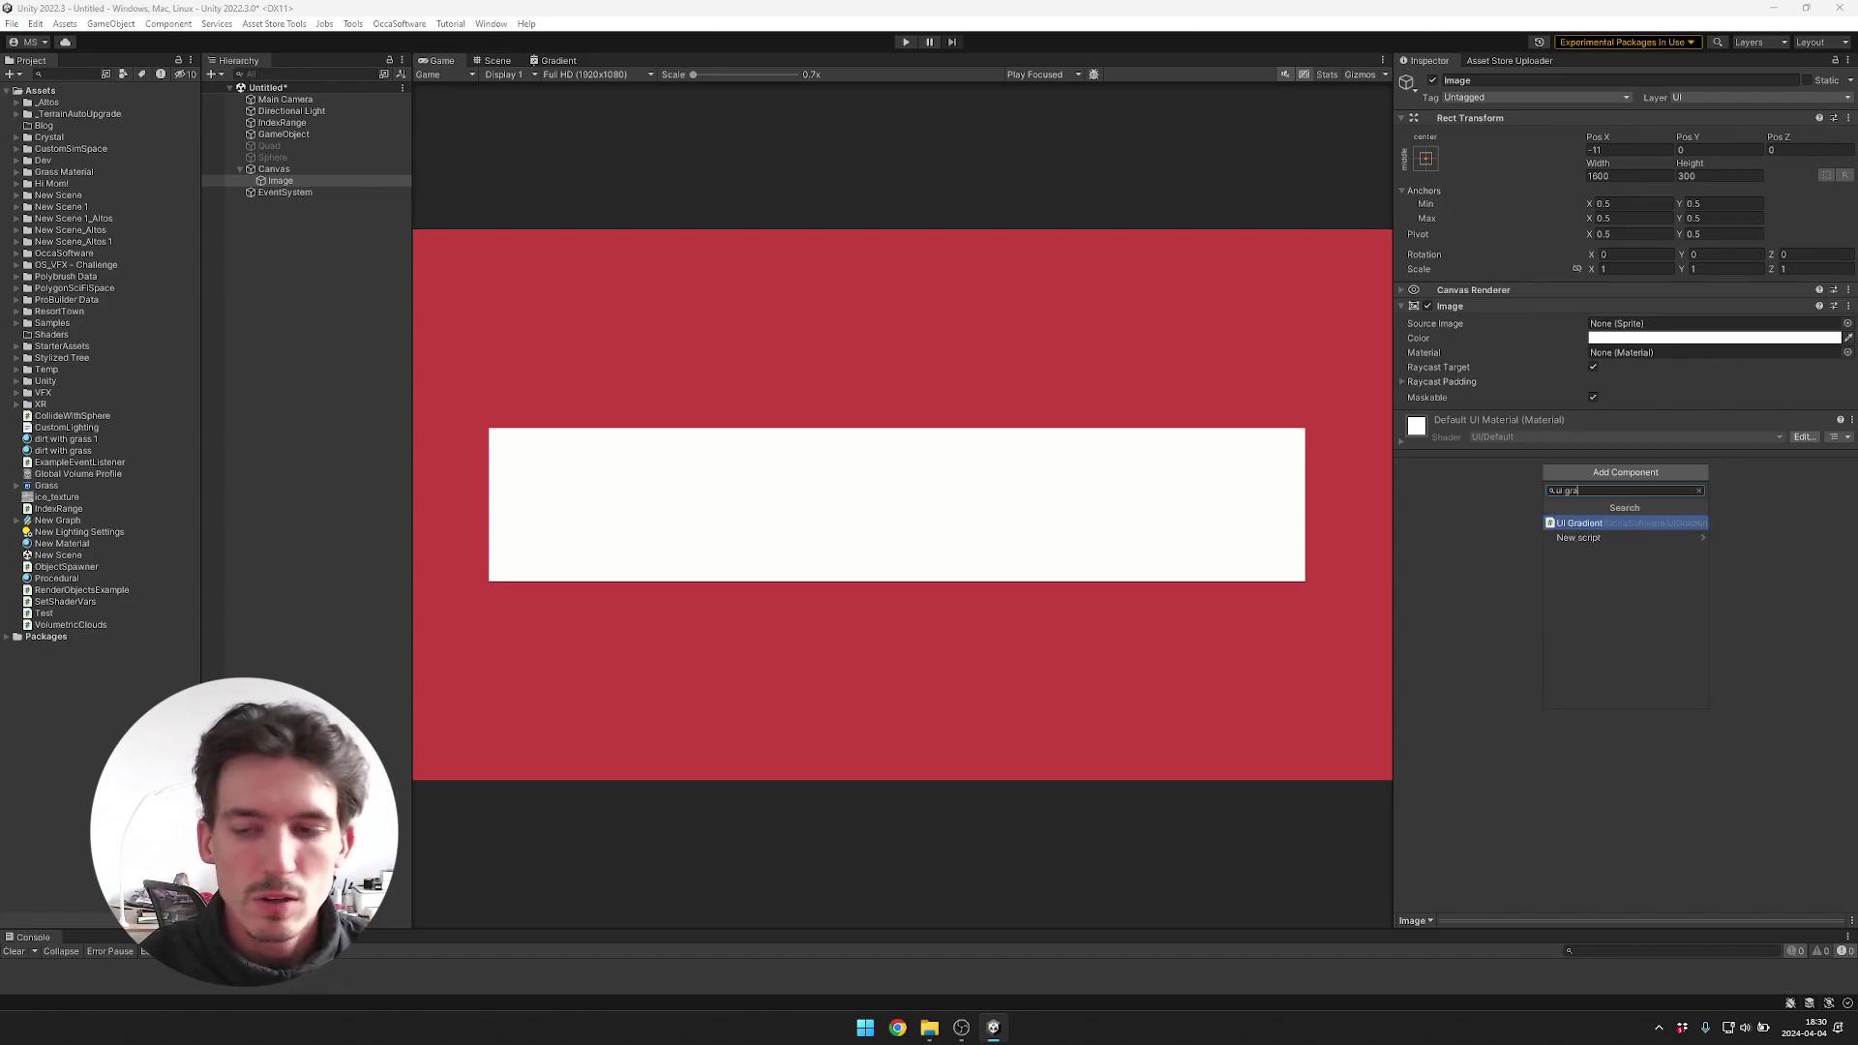
key("Return")
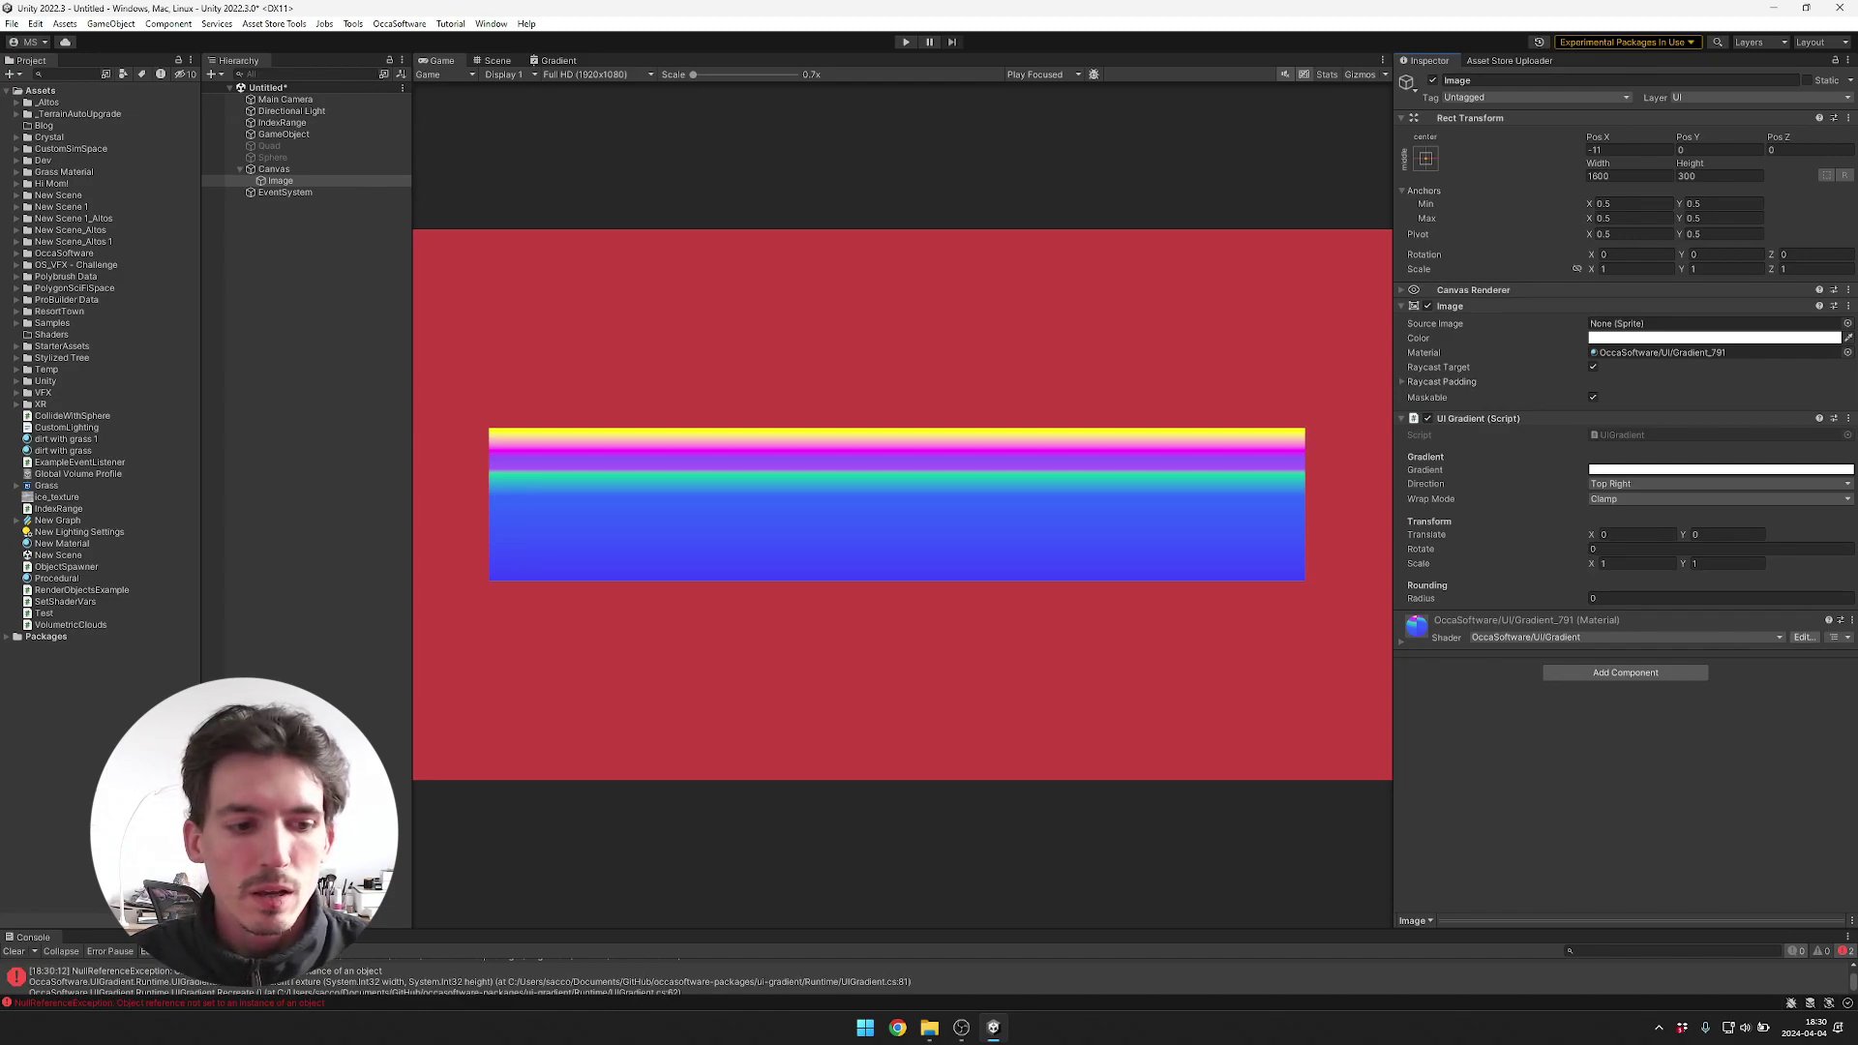
Enlarge the Console area moderately beneath the Game view.
left_click_drag(902, 929, 902, 784)
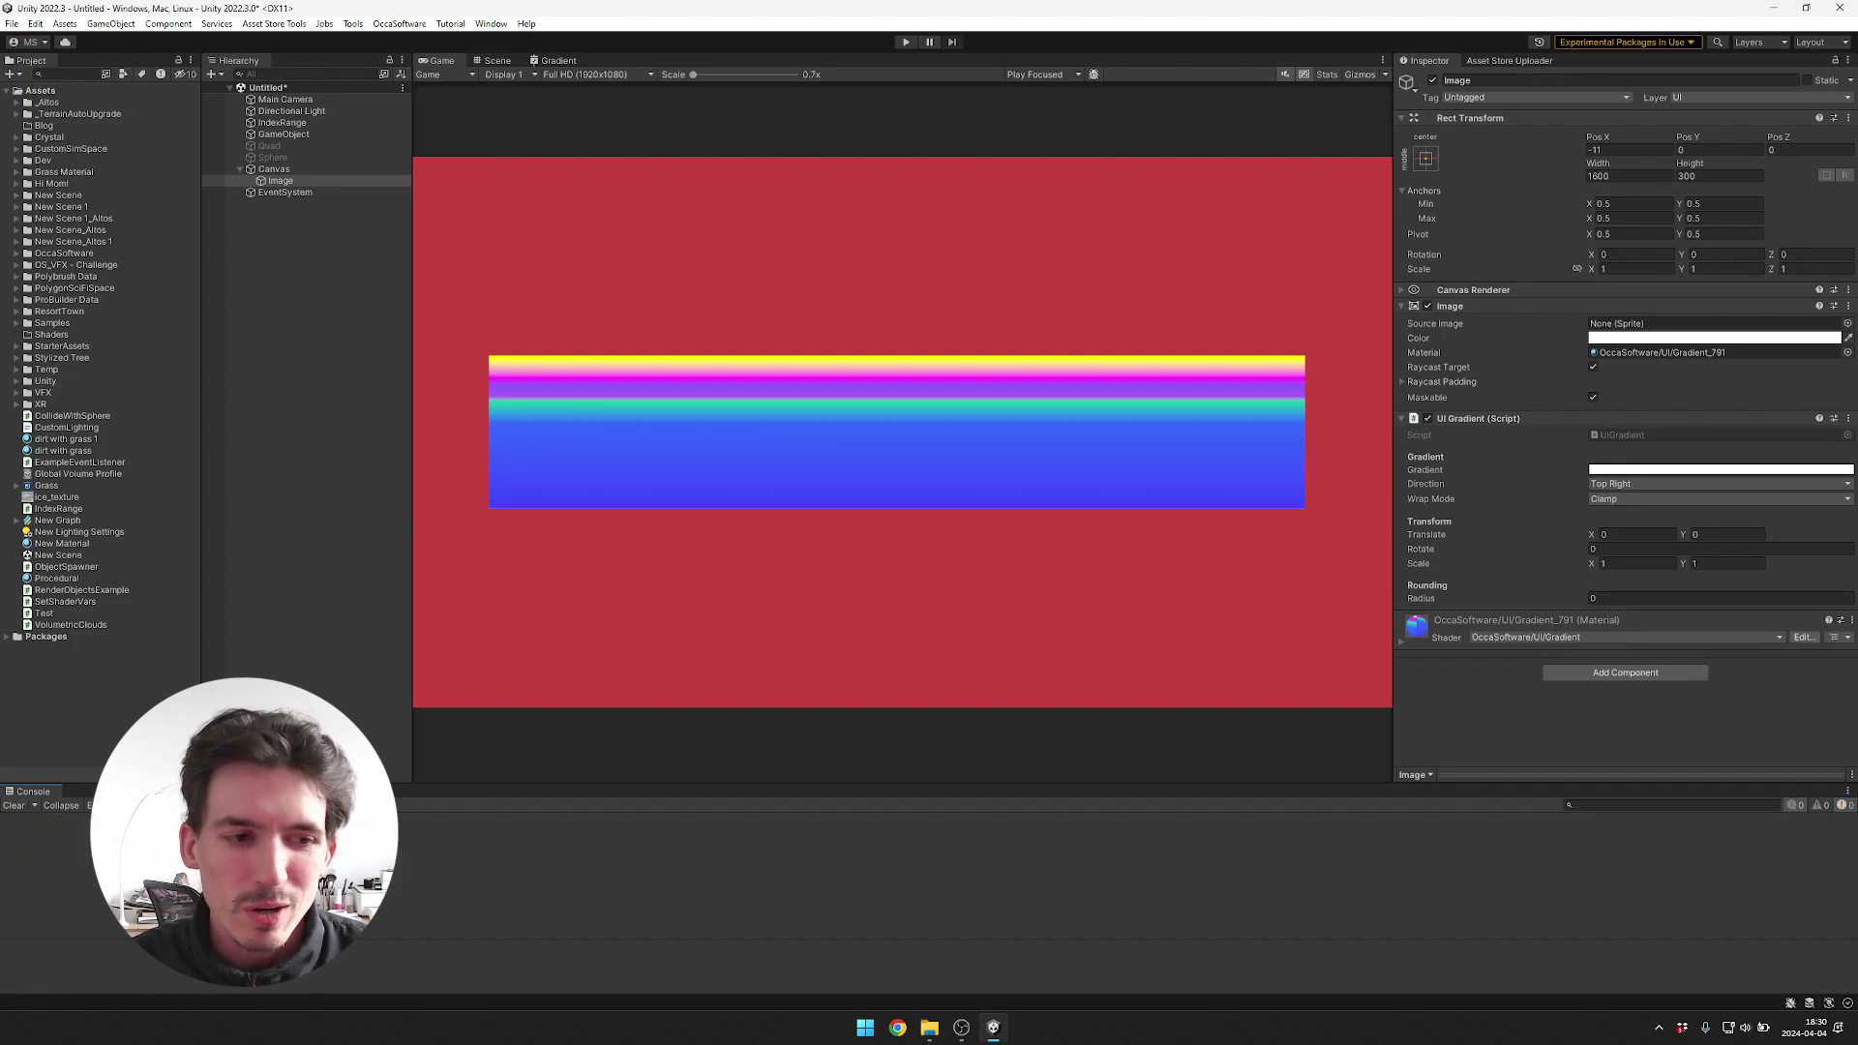
left_click_drag(902, 783, 902, 856)
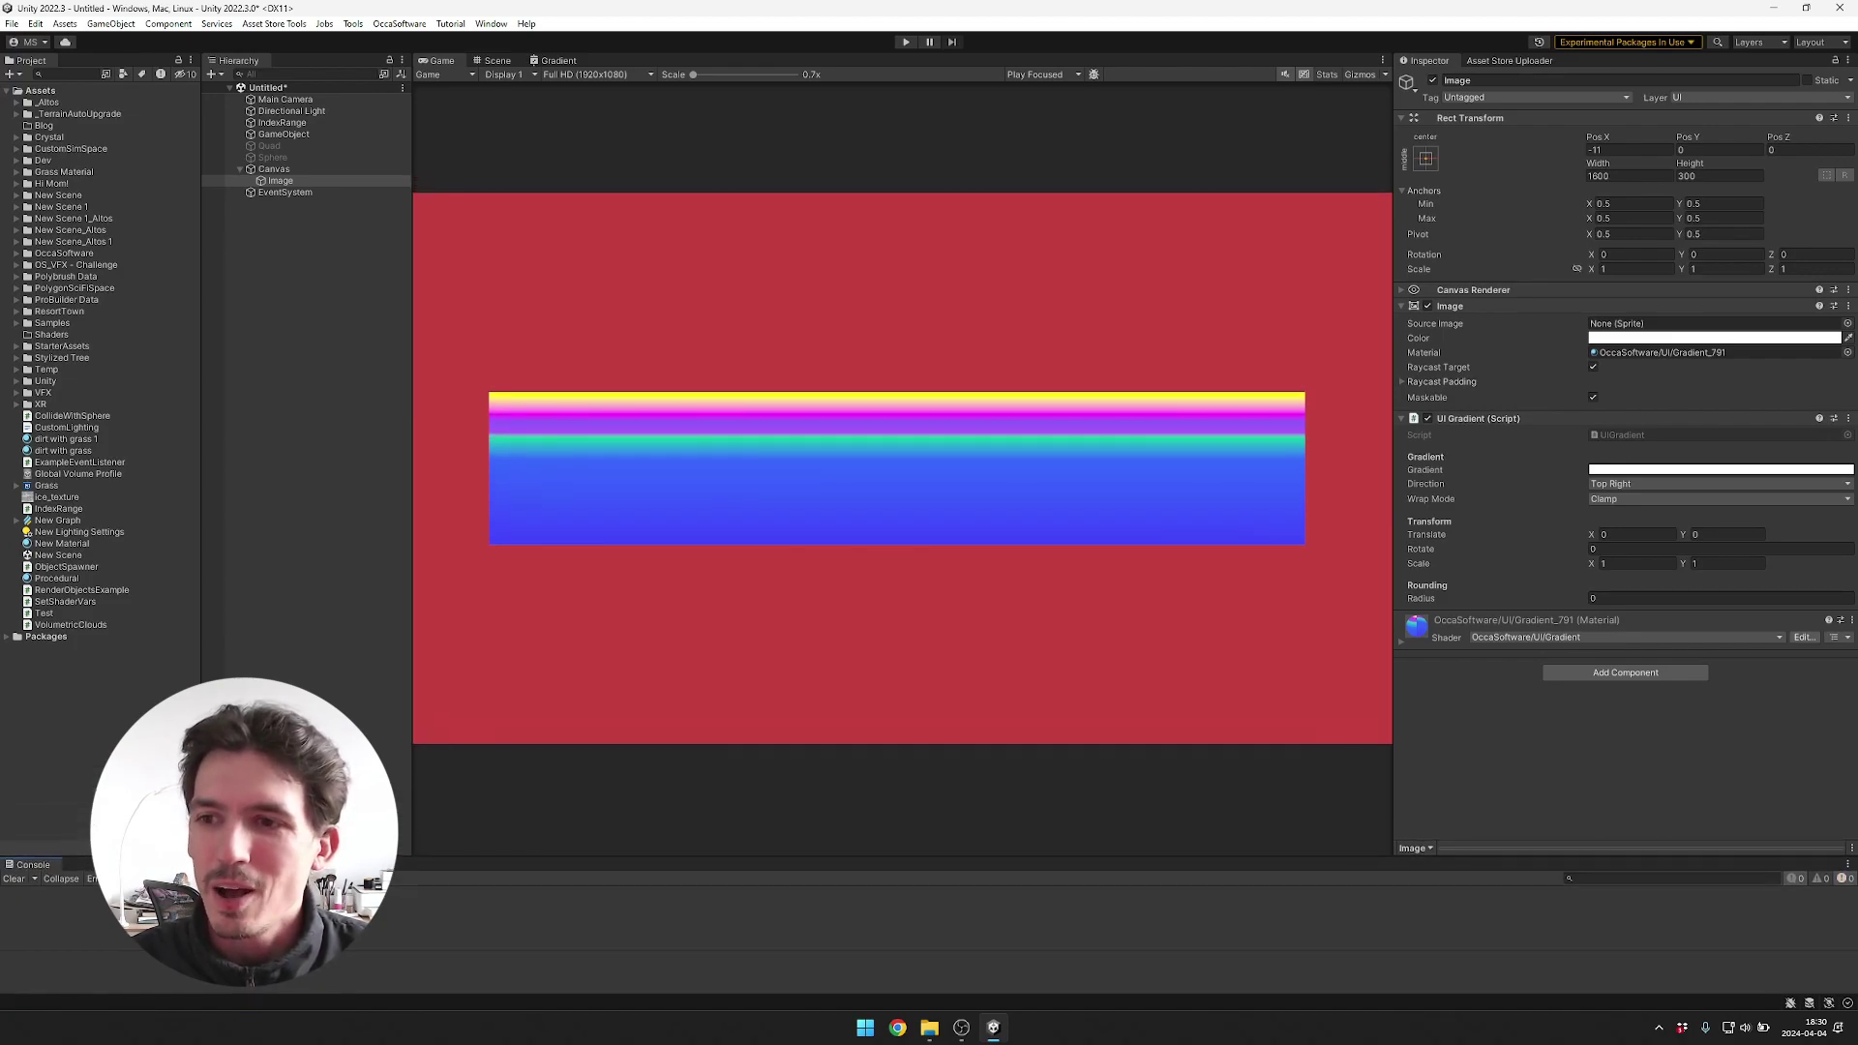
Set the end colour key of the UI Gradient to black (000000), making a white-to-black gradient.
left_click(1720, 469)
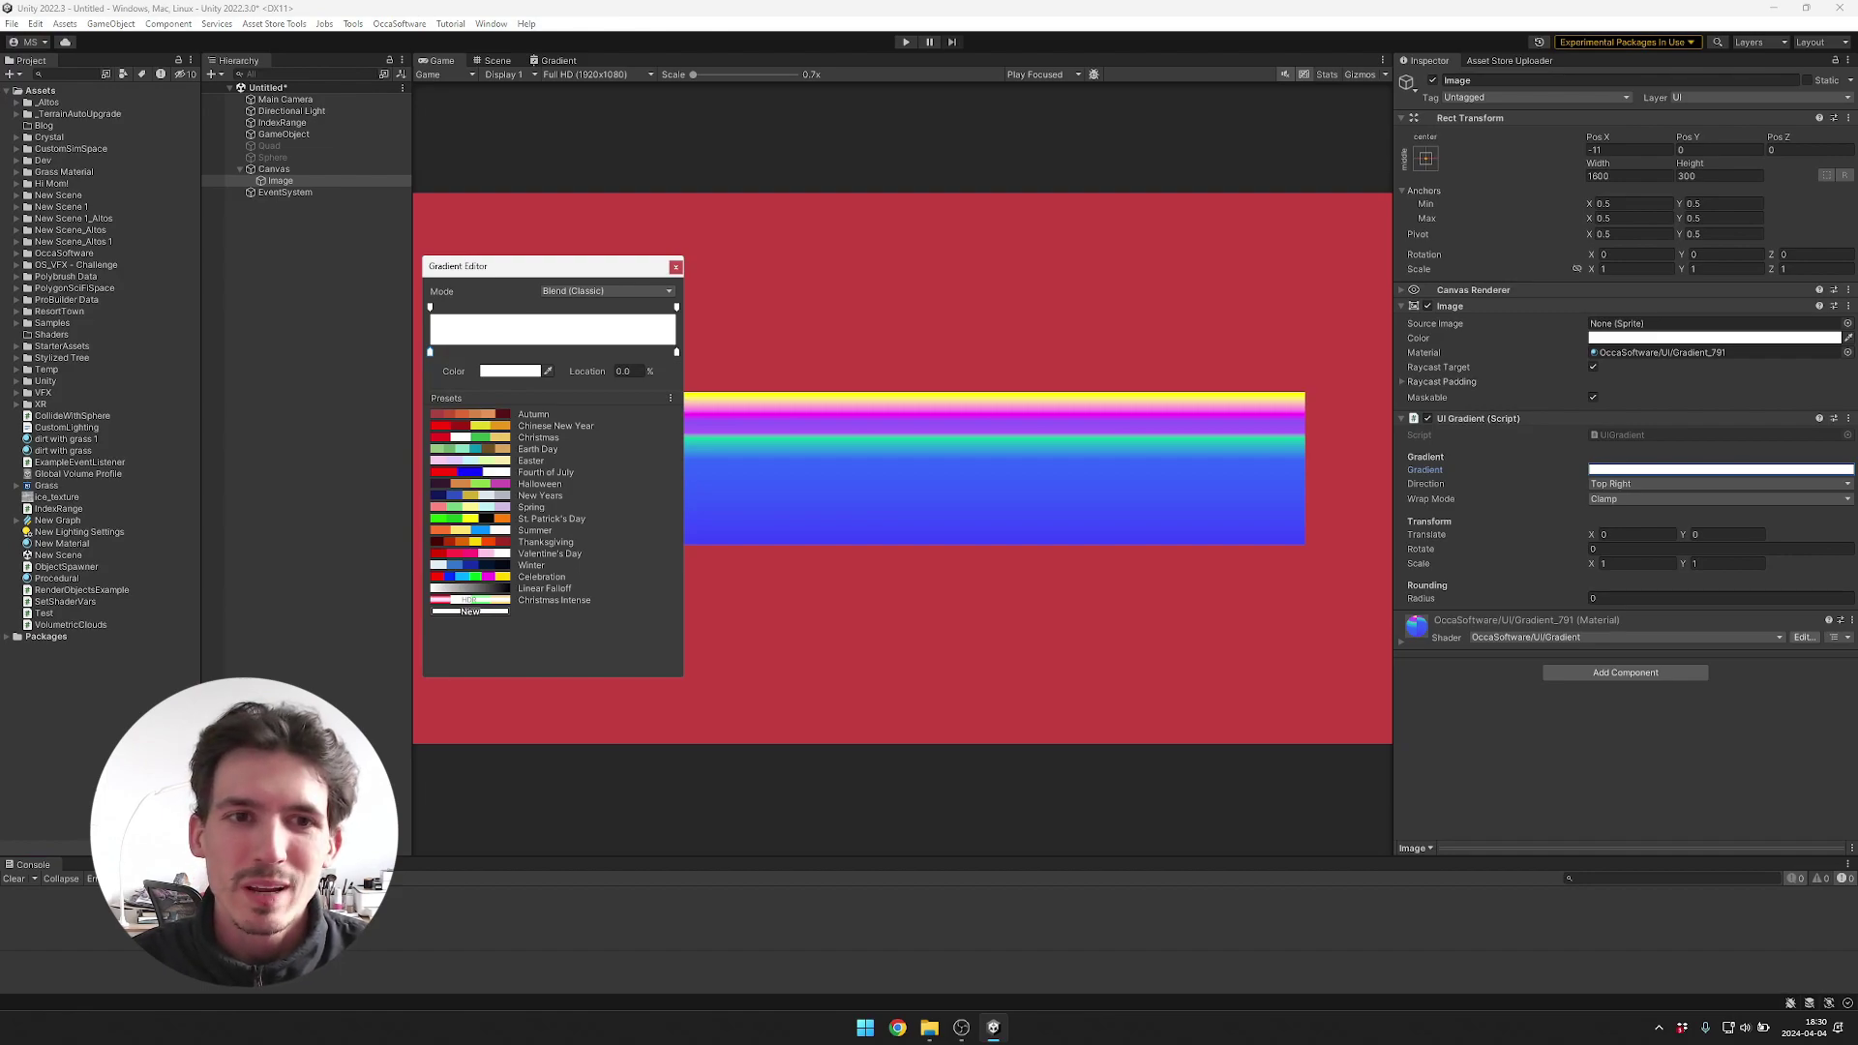
left_click(676, 267)
left_click(1719, 469)
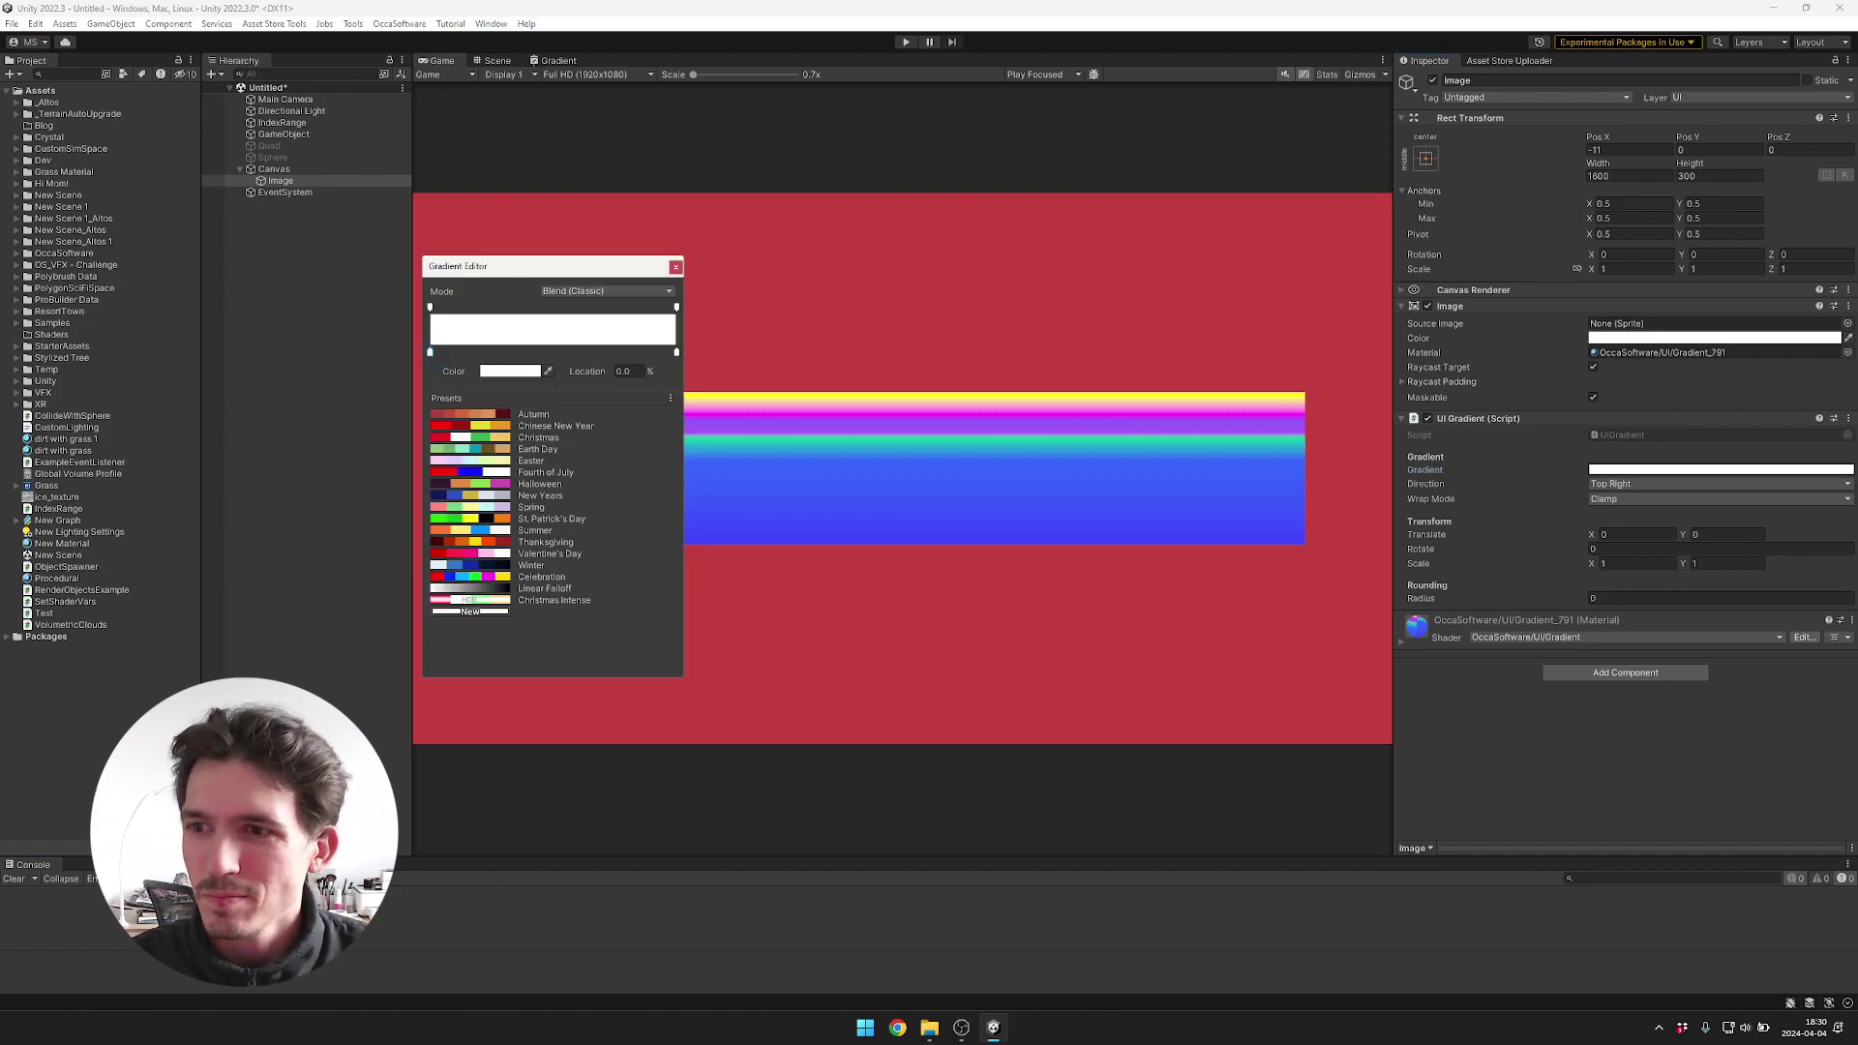
left_click(676, 307)
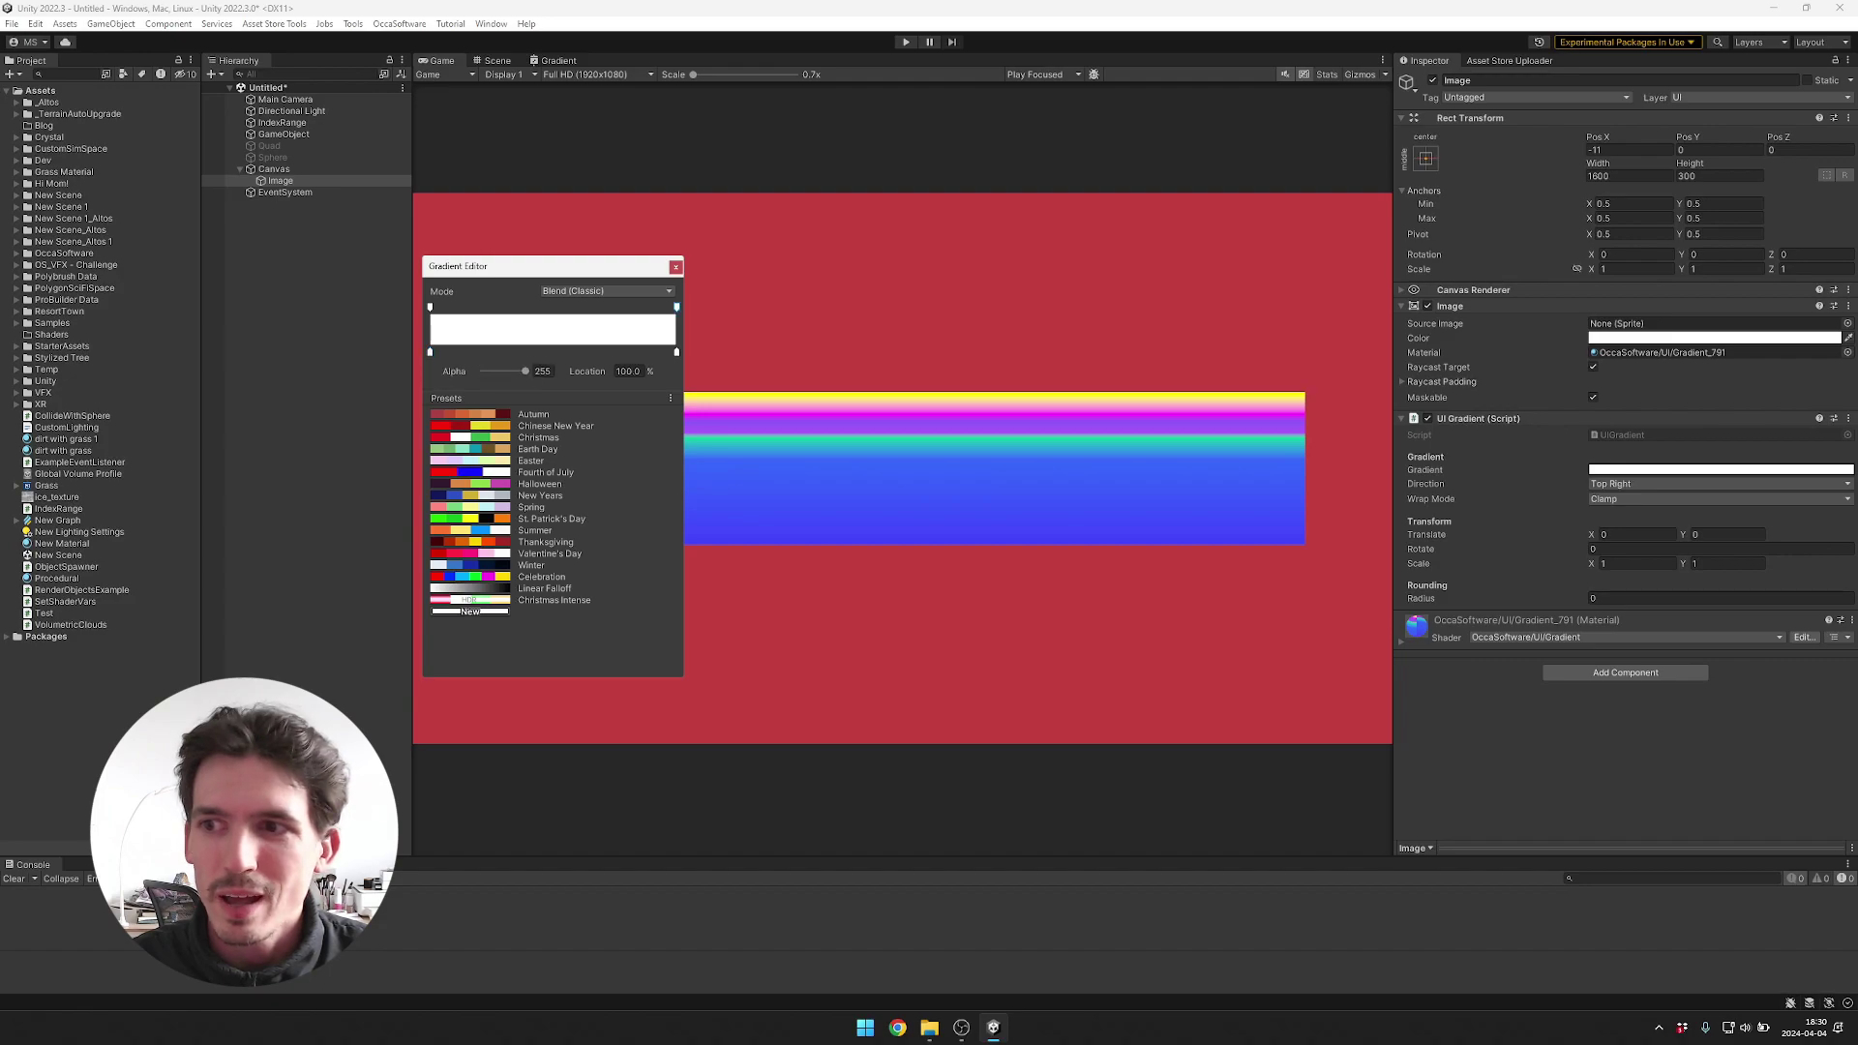
double_click(676, 351)
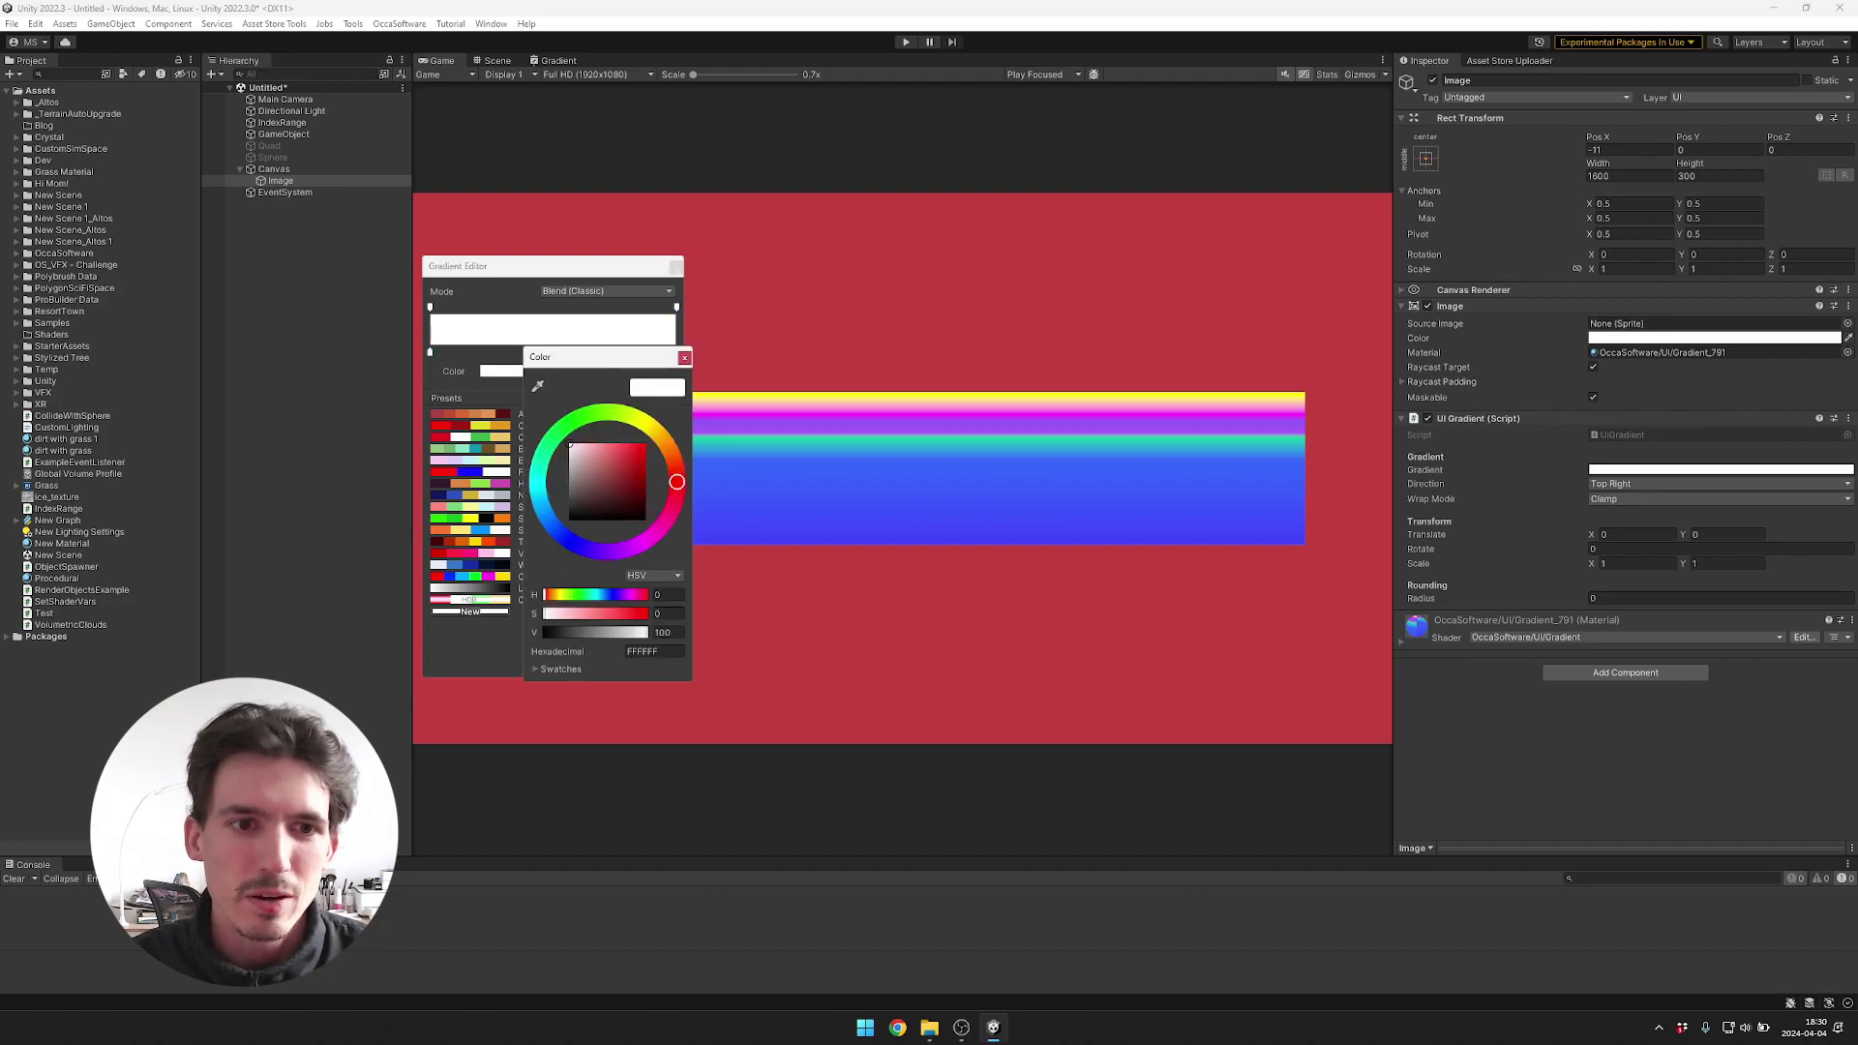
left_click_drag(571, 446, 569, 520)
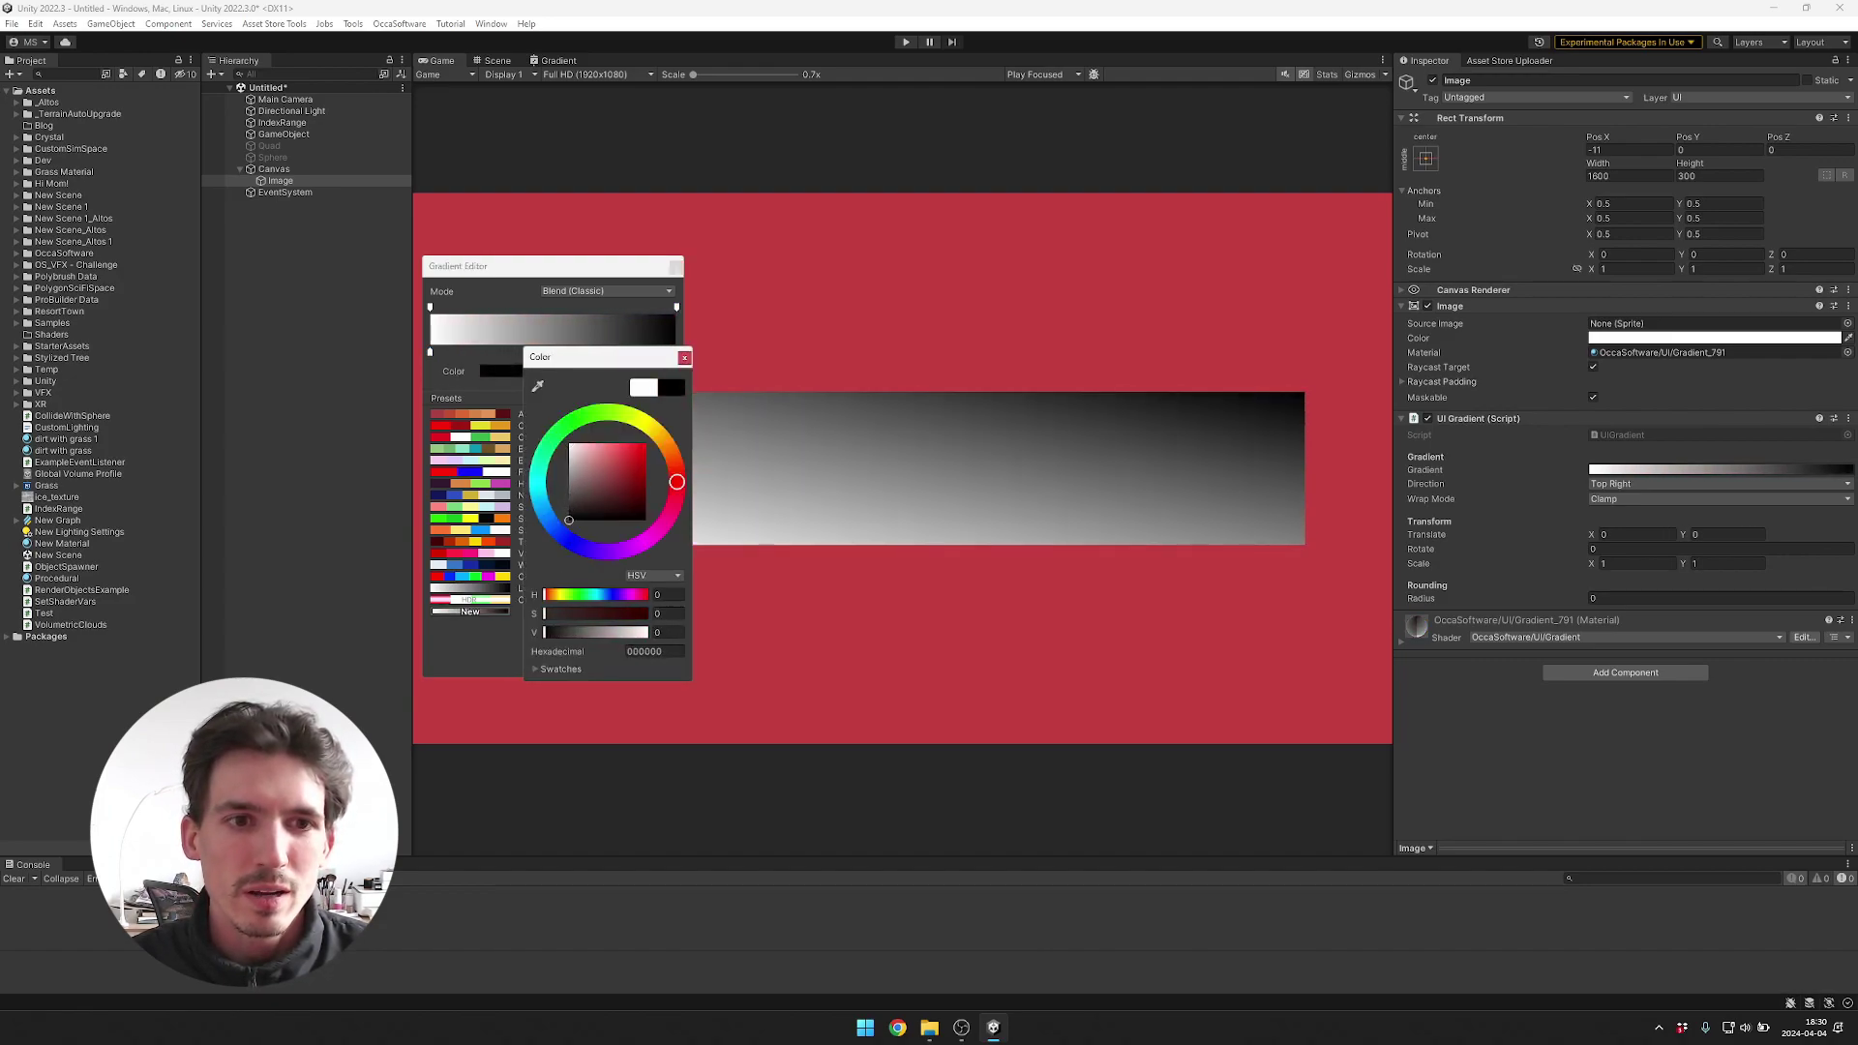
left_click(684, 357)
left_click(676, 267)
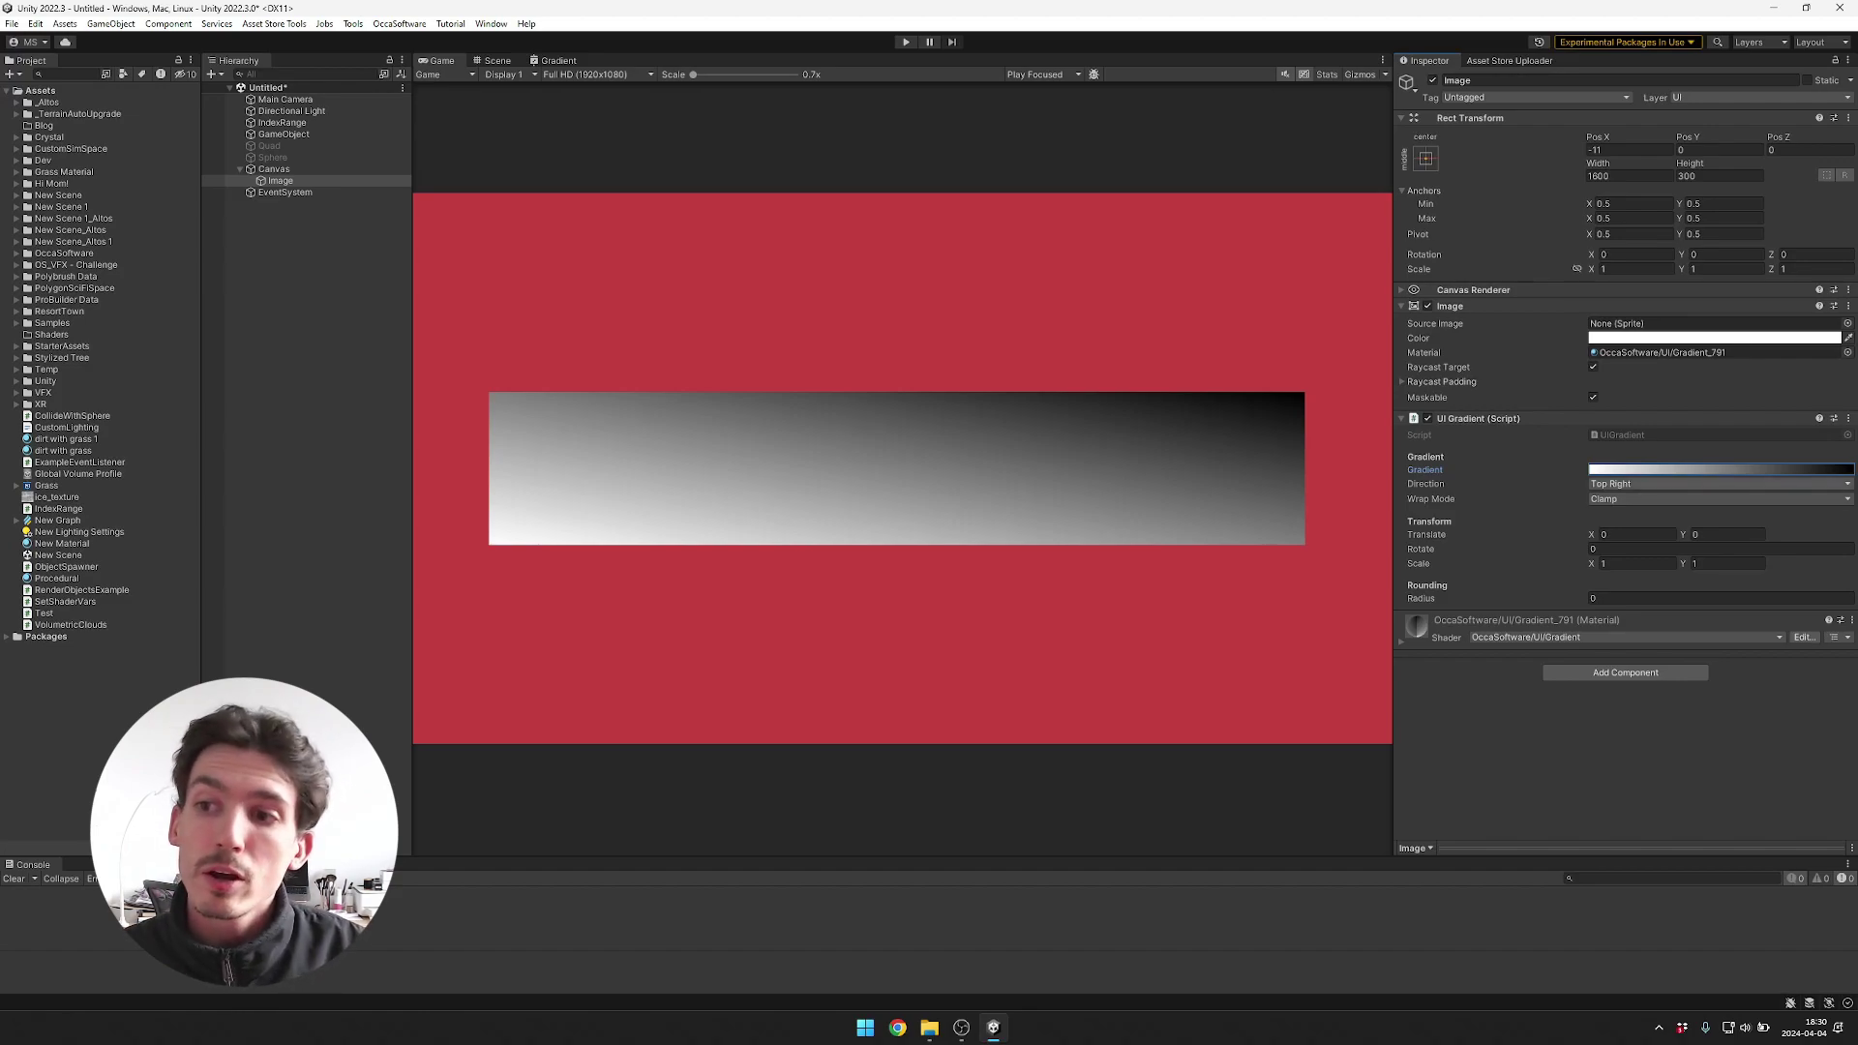
Locate the UI Gradient script in the project and check the material assigned to the Image.
left_click(1621, 435)
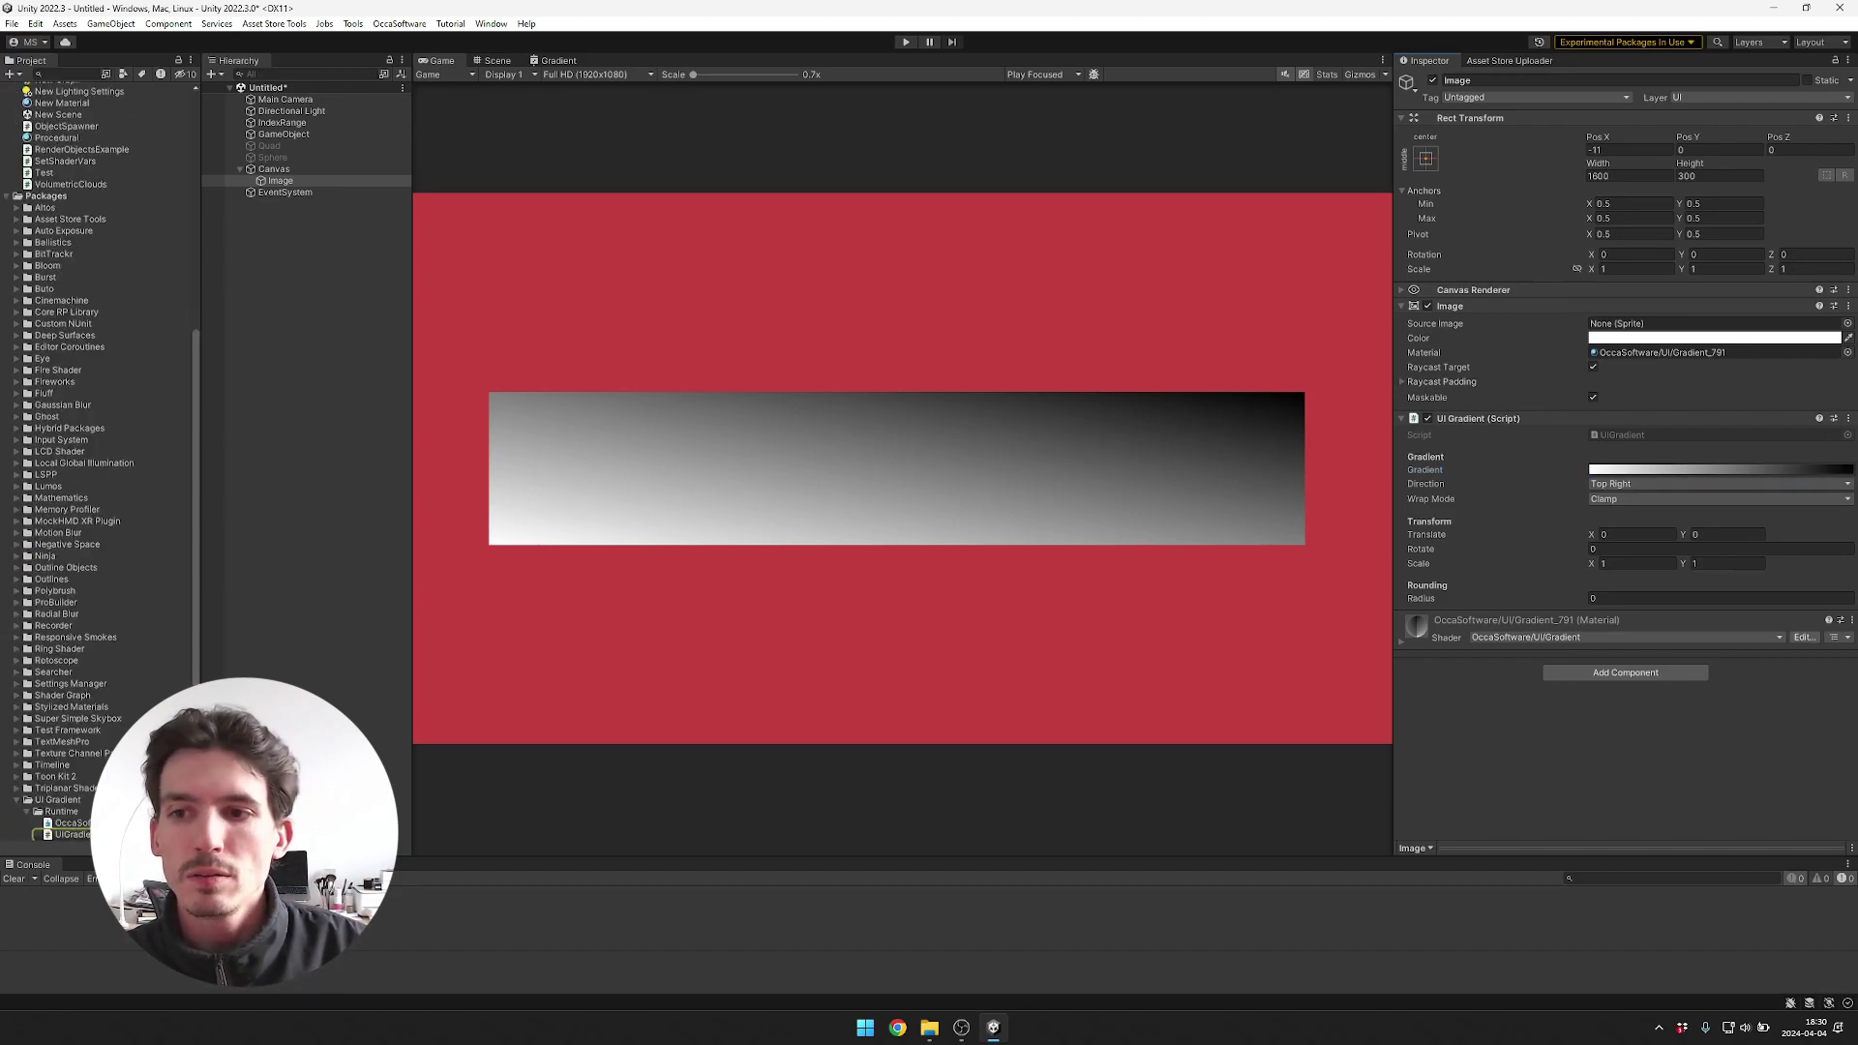
left_click(1645, 470)
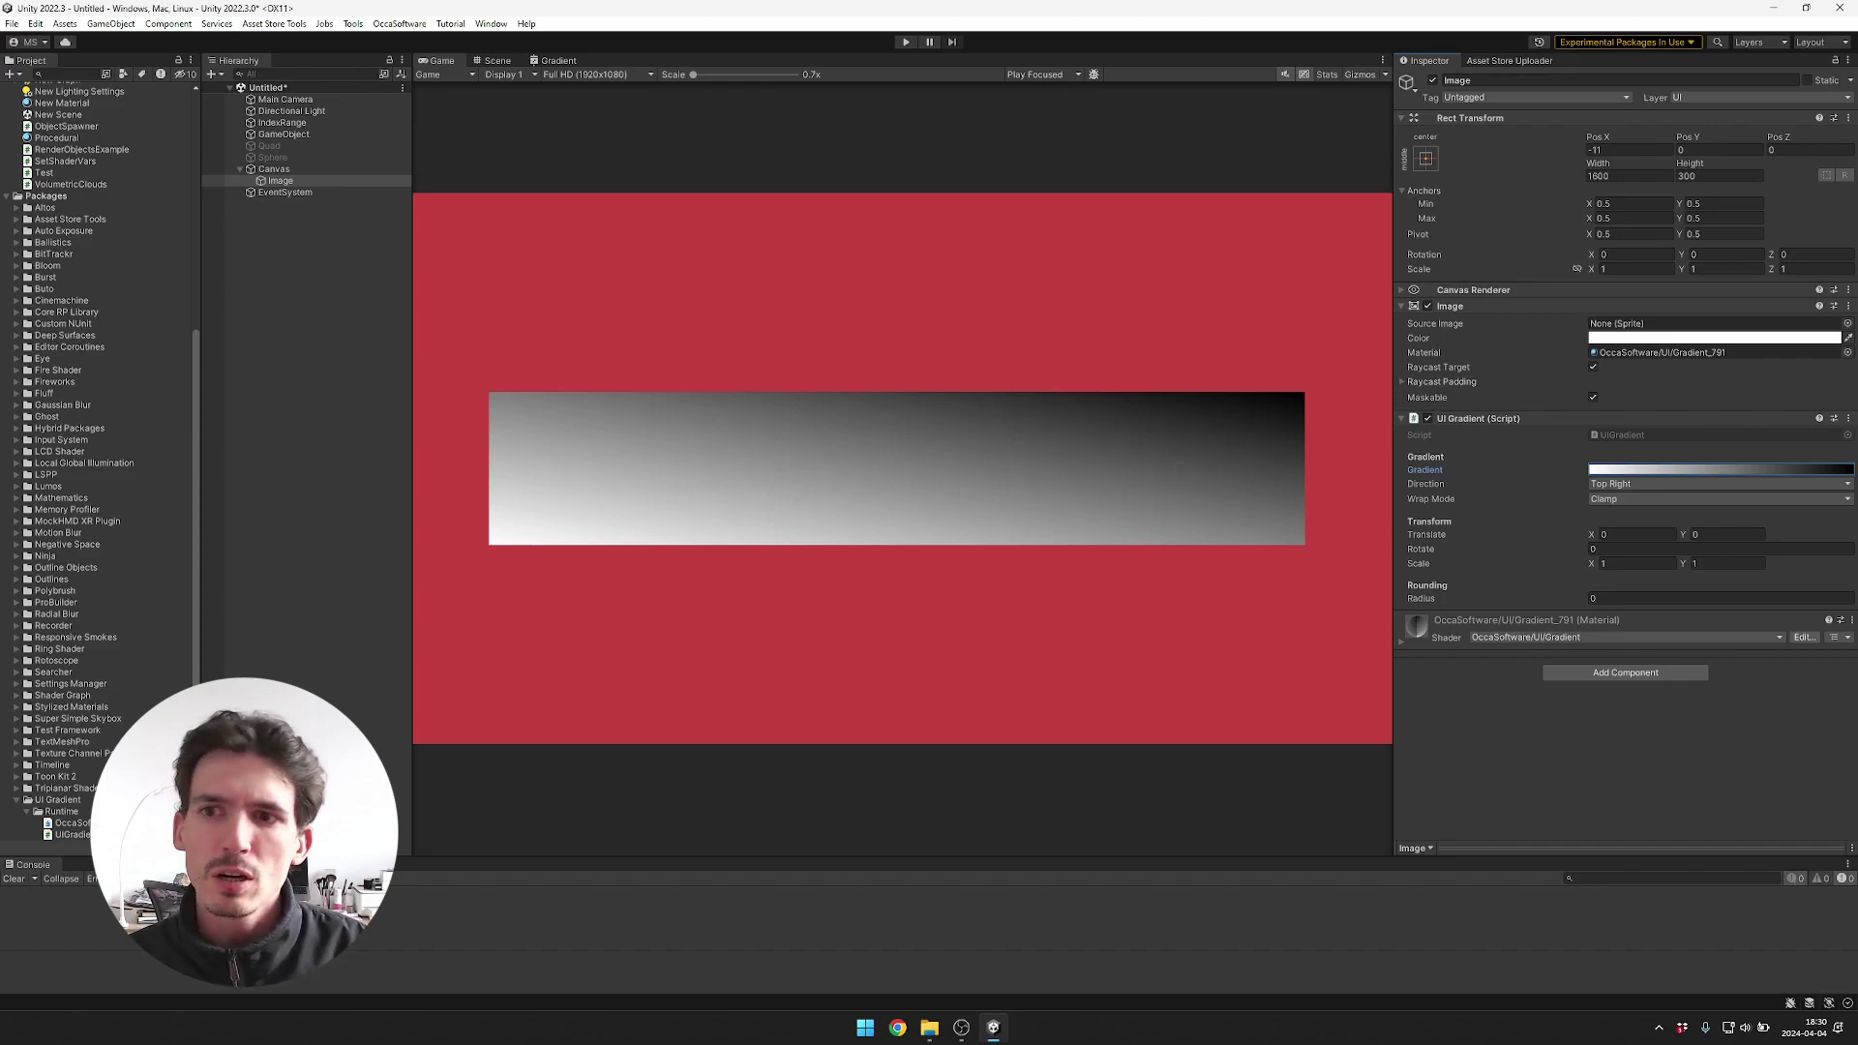
left_click(1660, 352)
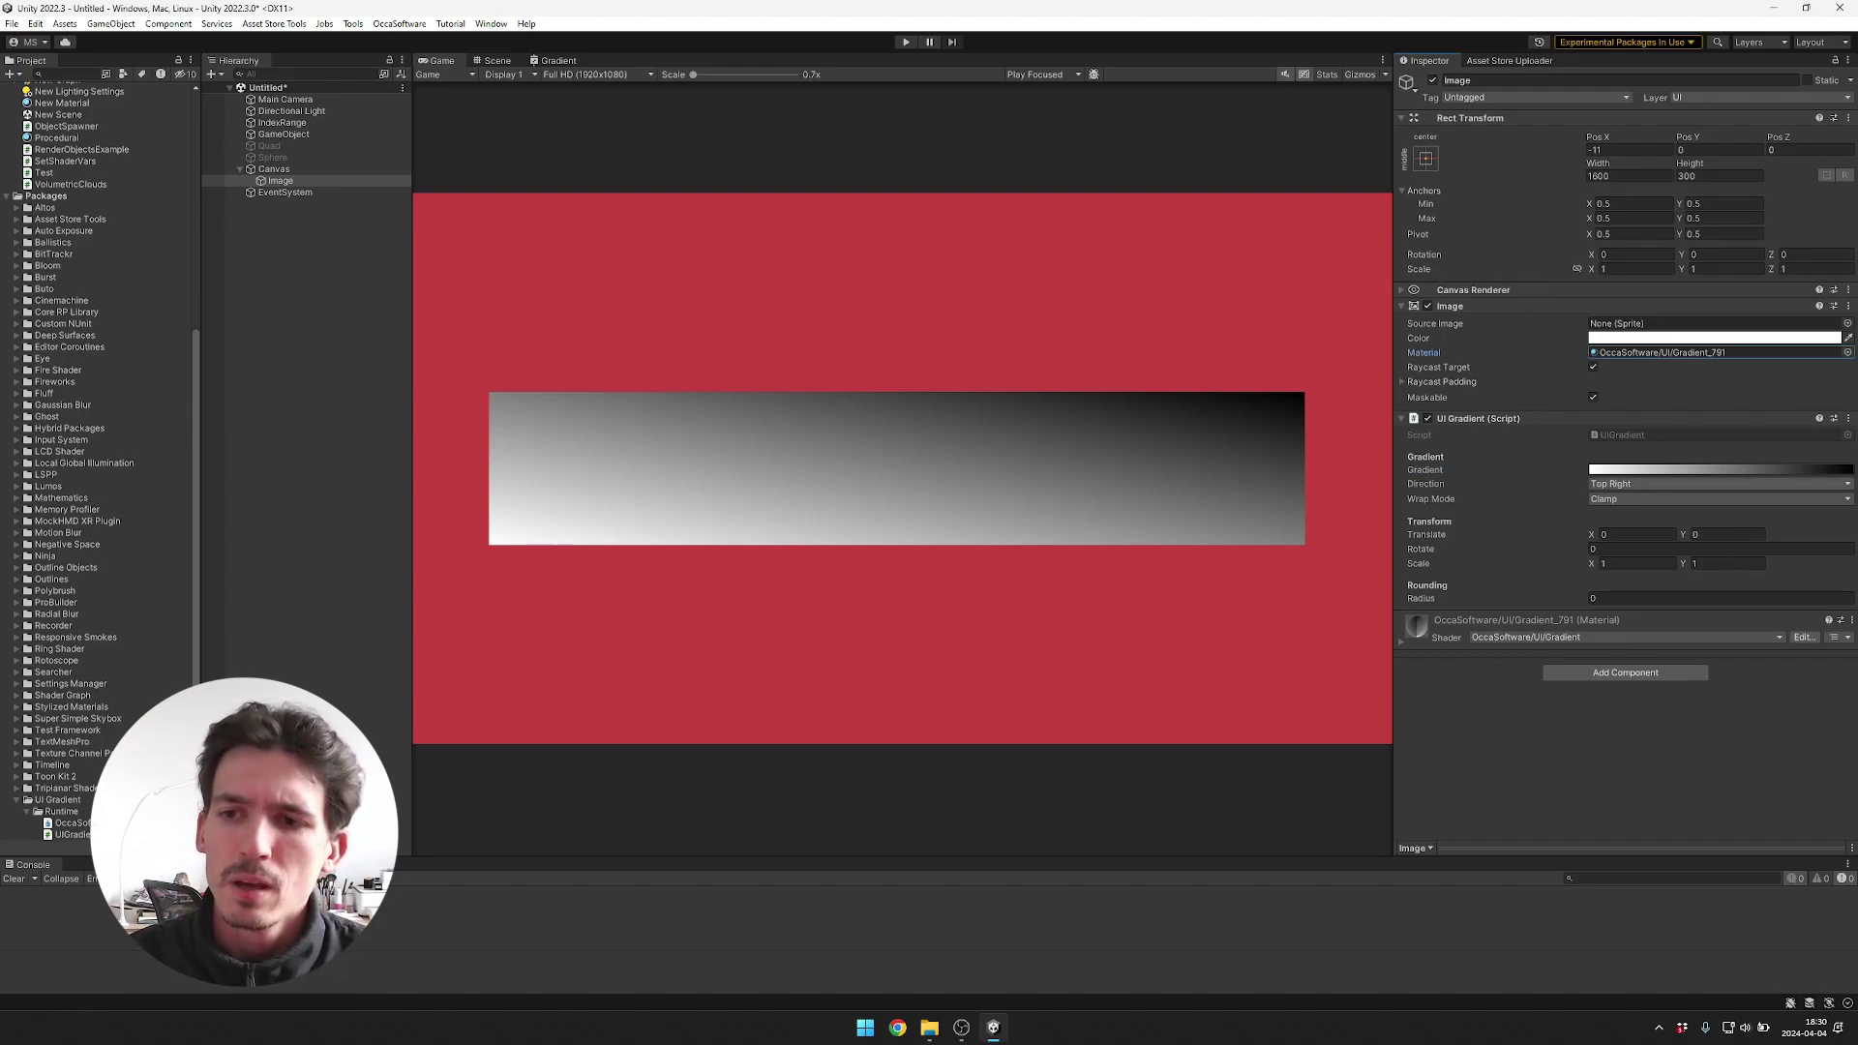
Try the gradient directions Top and Right, and set Direction to Bottom.
left_click(1672, 483)
left_click(1660, 500)
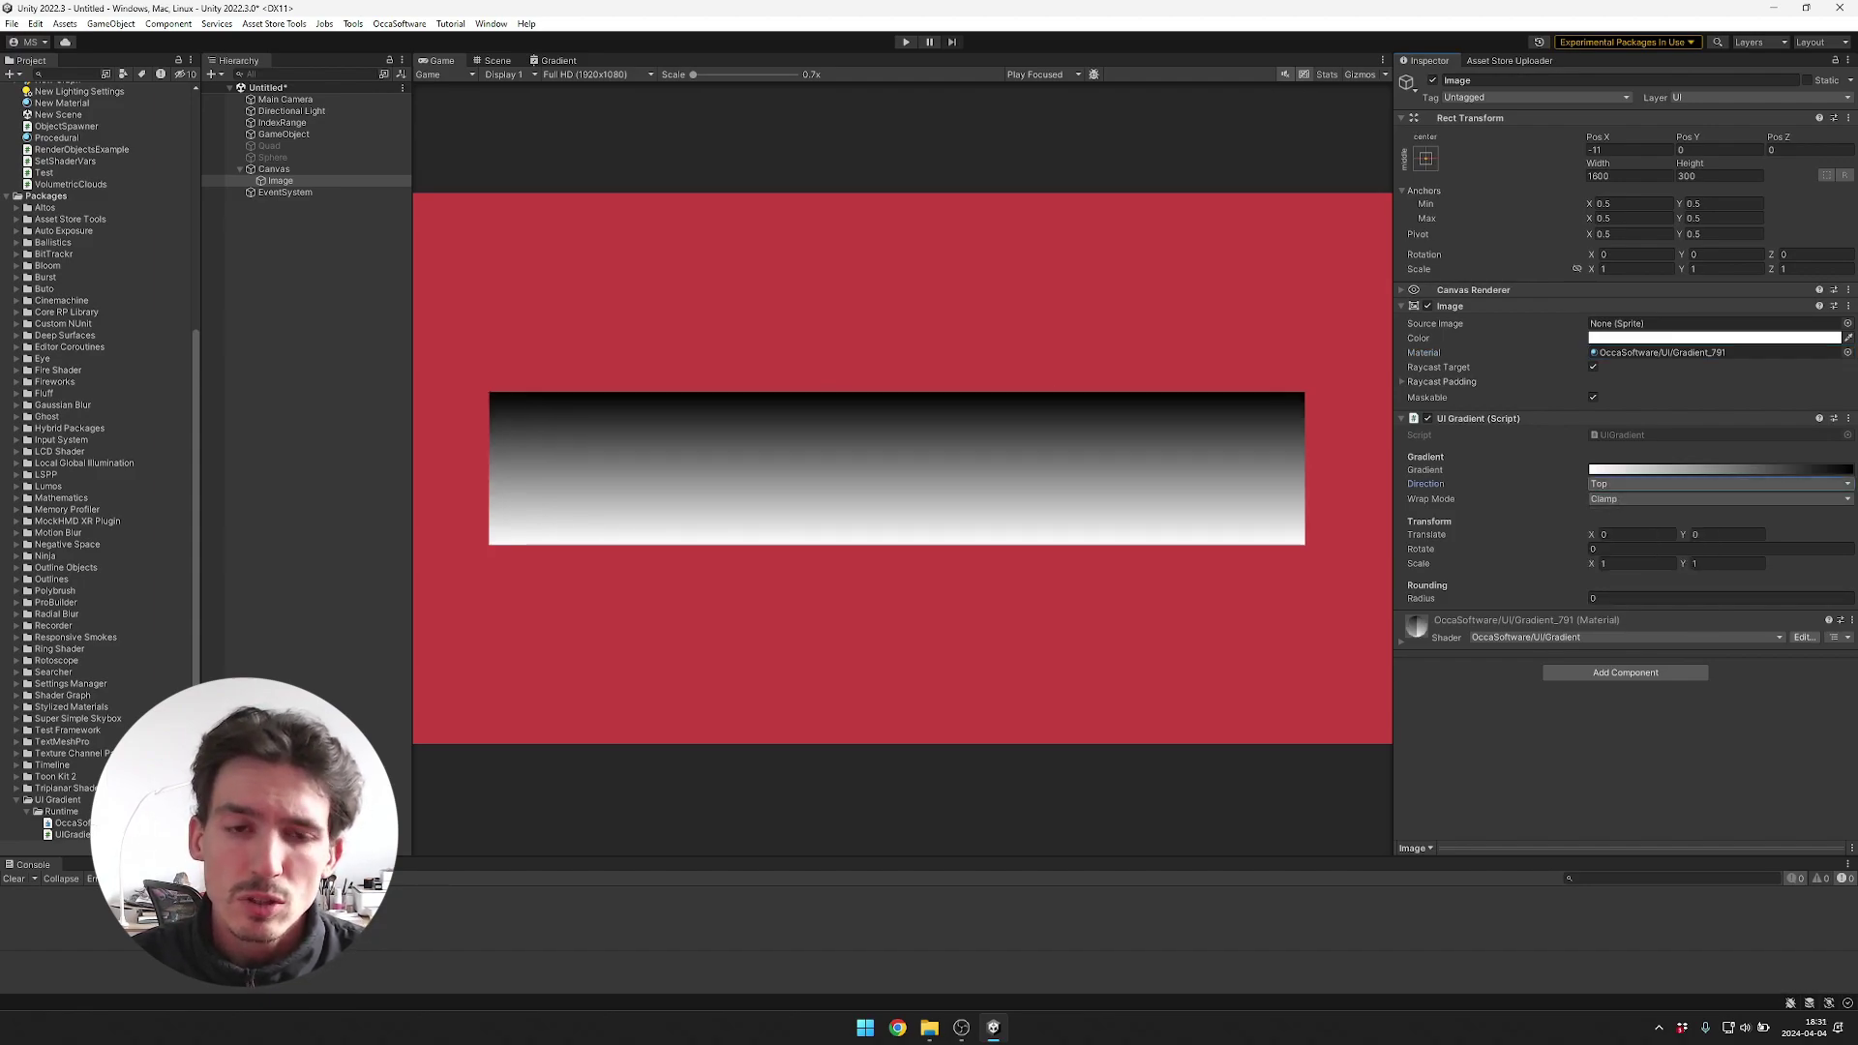
left_click(1718, 484)
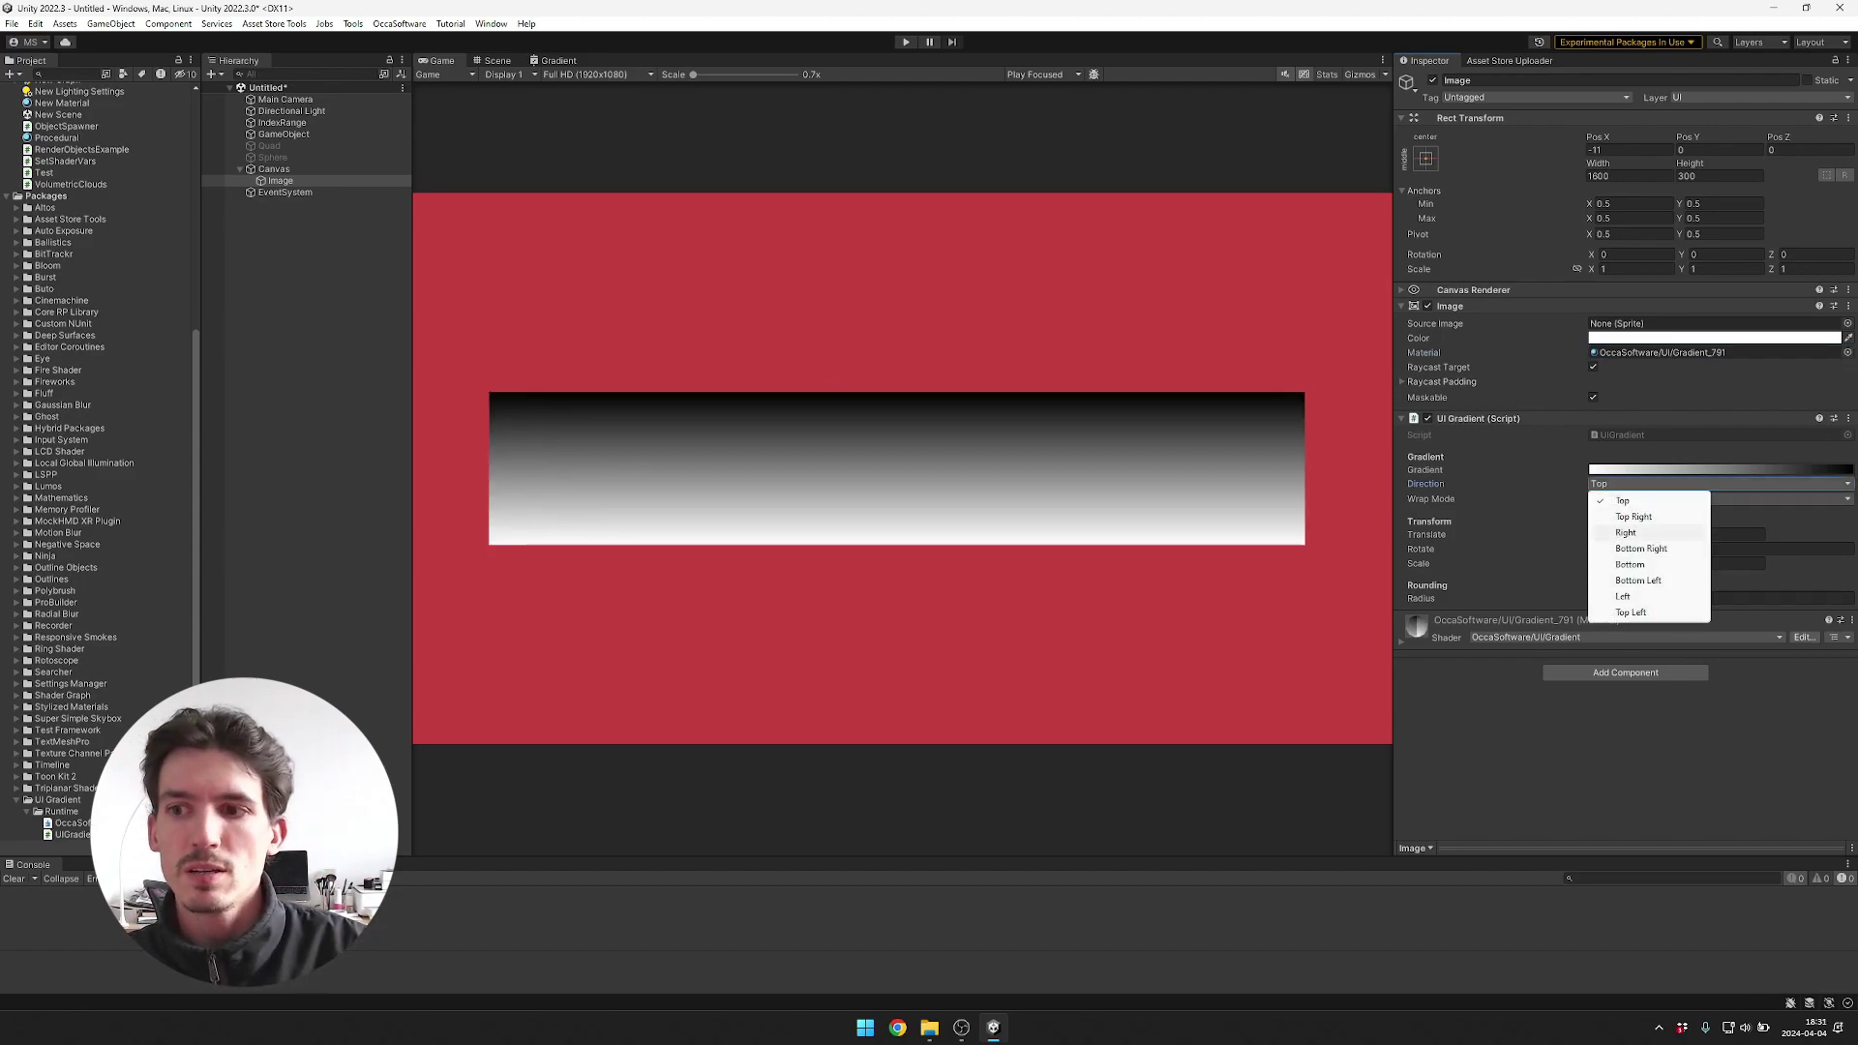
left_click(1664, 535)
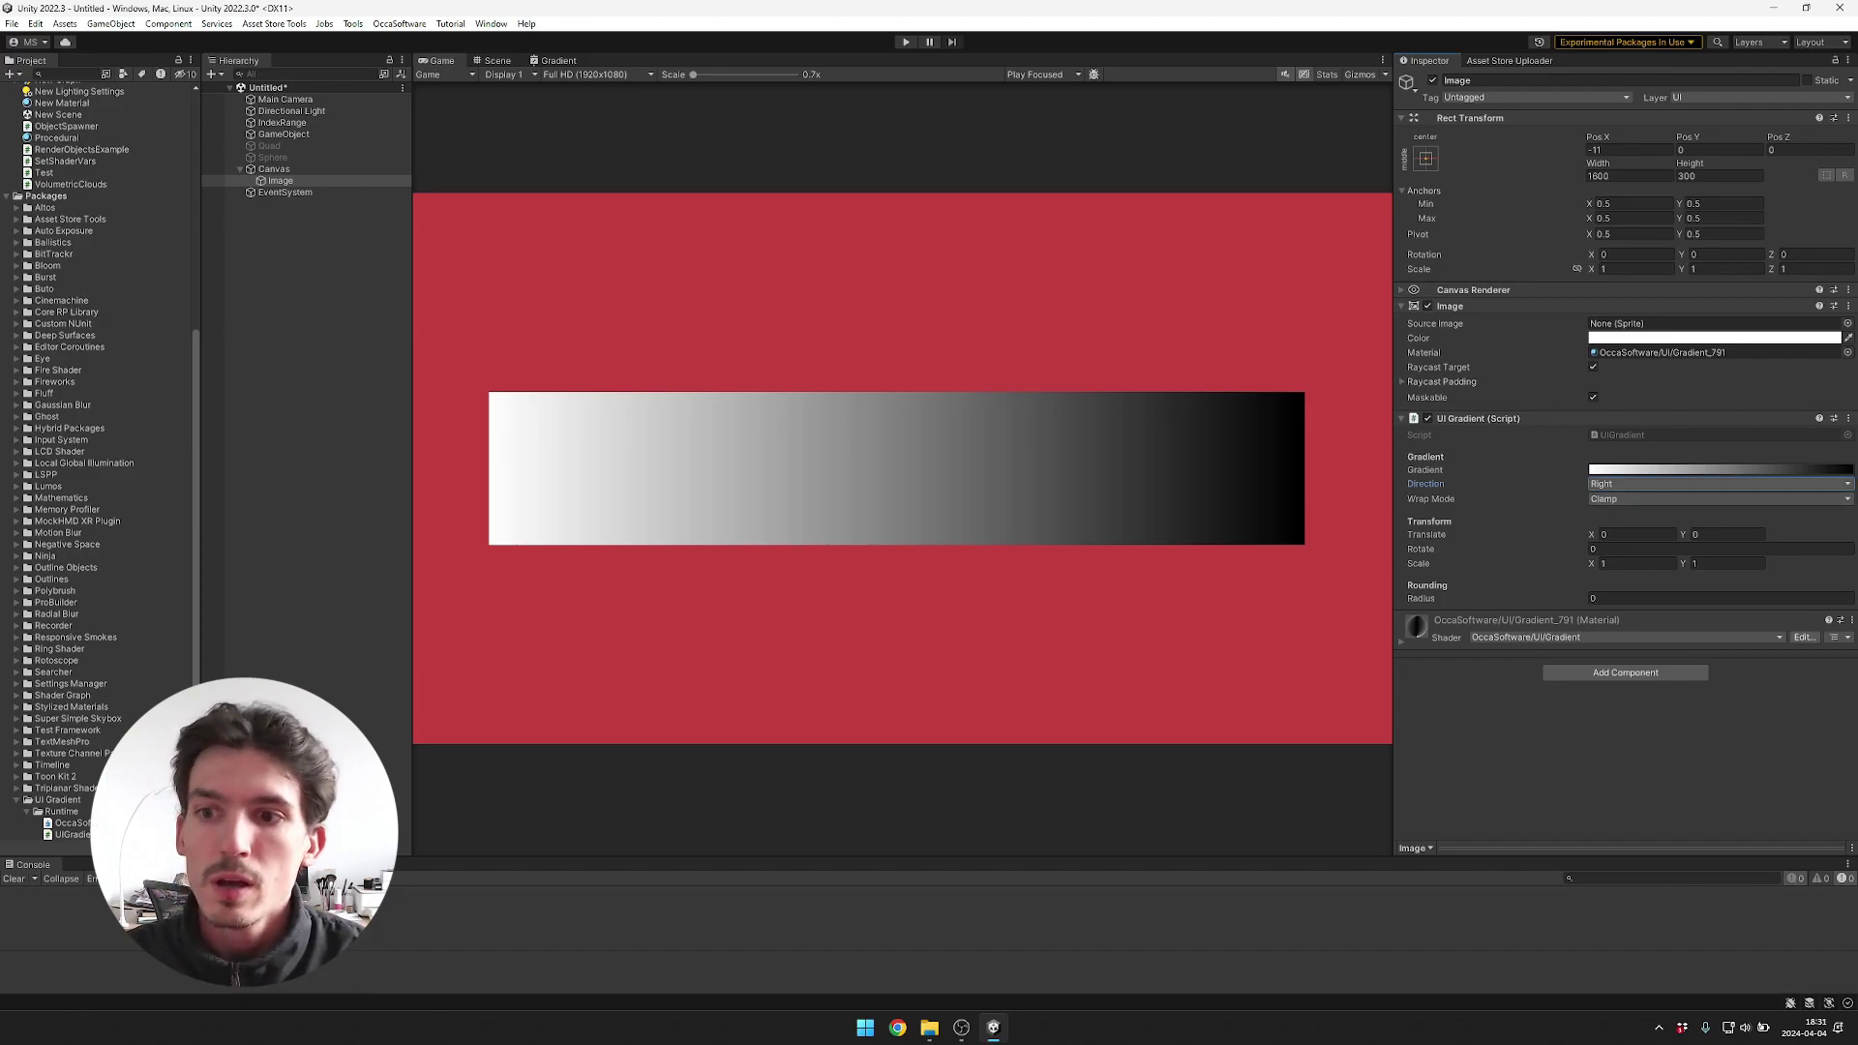
left_click(1645, 483)
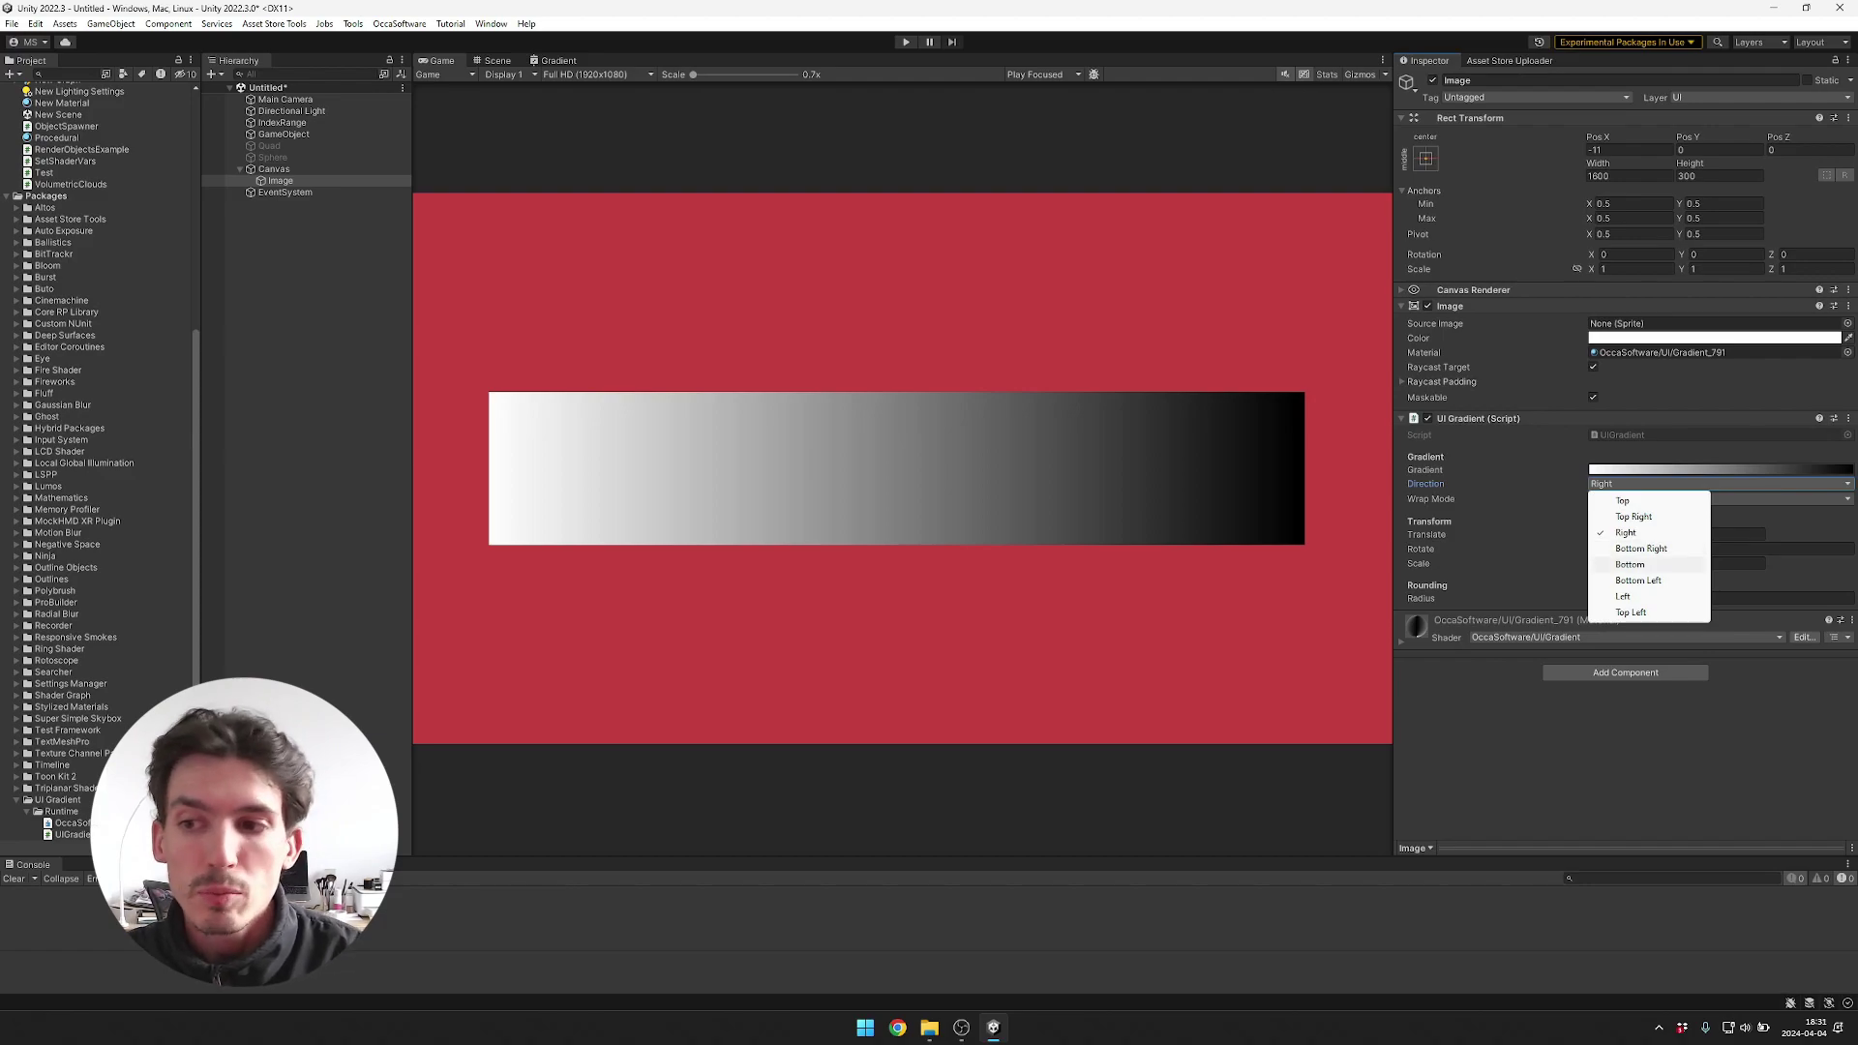
left_click(1630, 564)
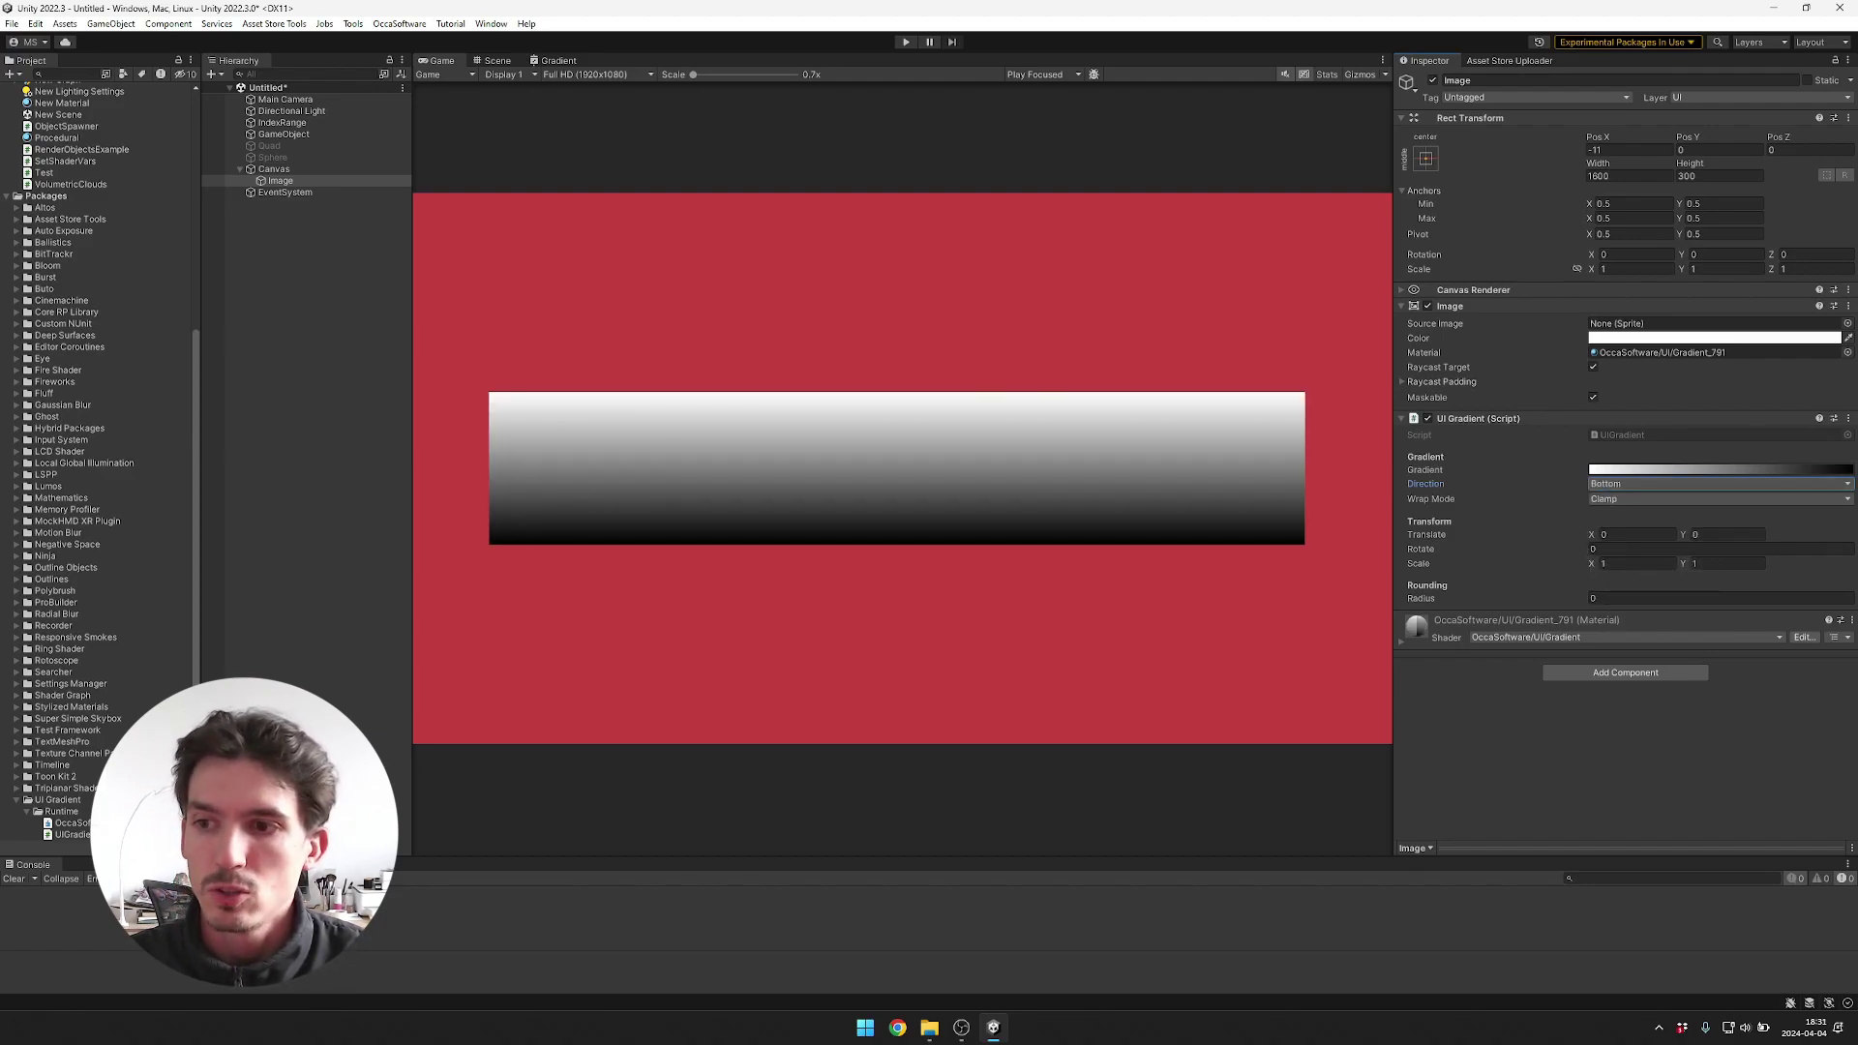
Try the Repeat wrap mode on the gradient and return it to Clamp.
left_click(1645, 498)
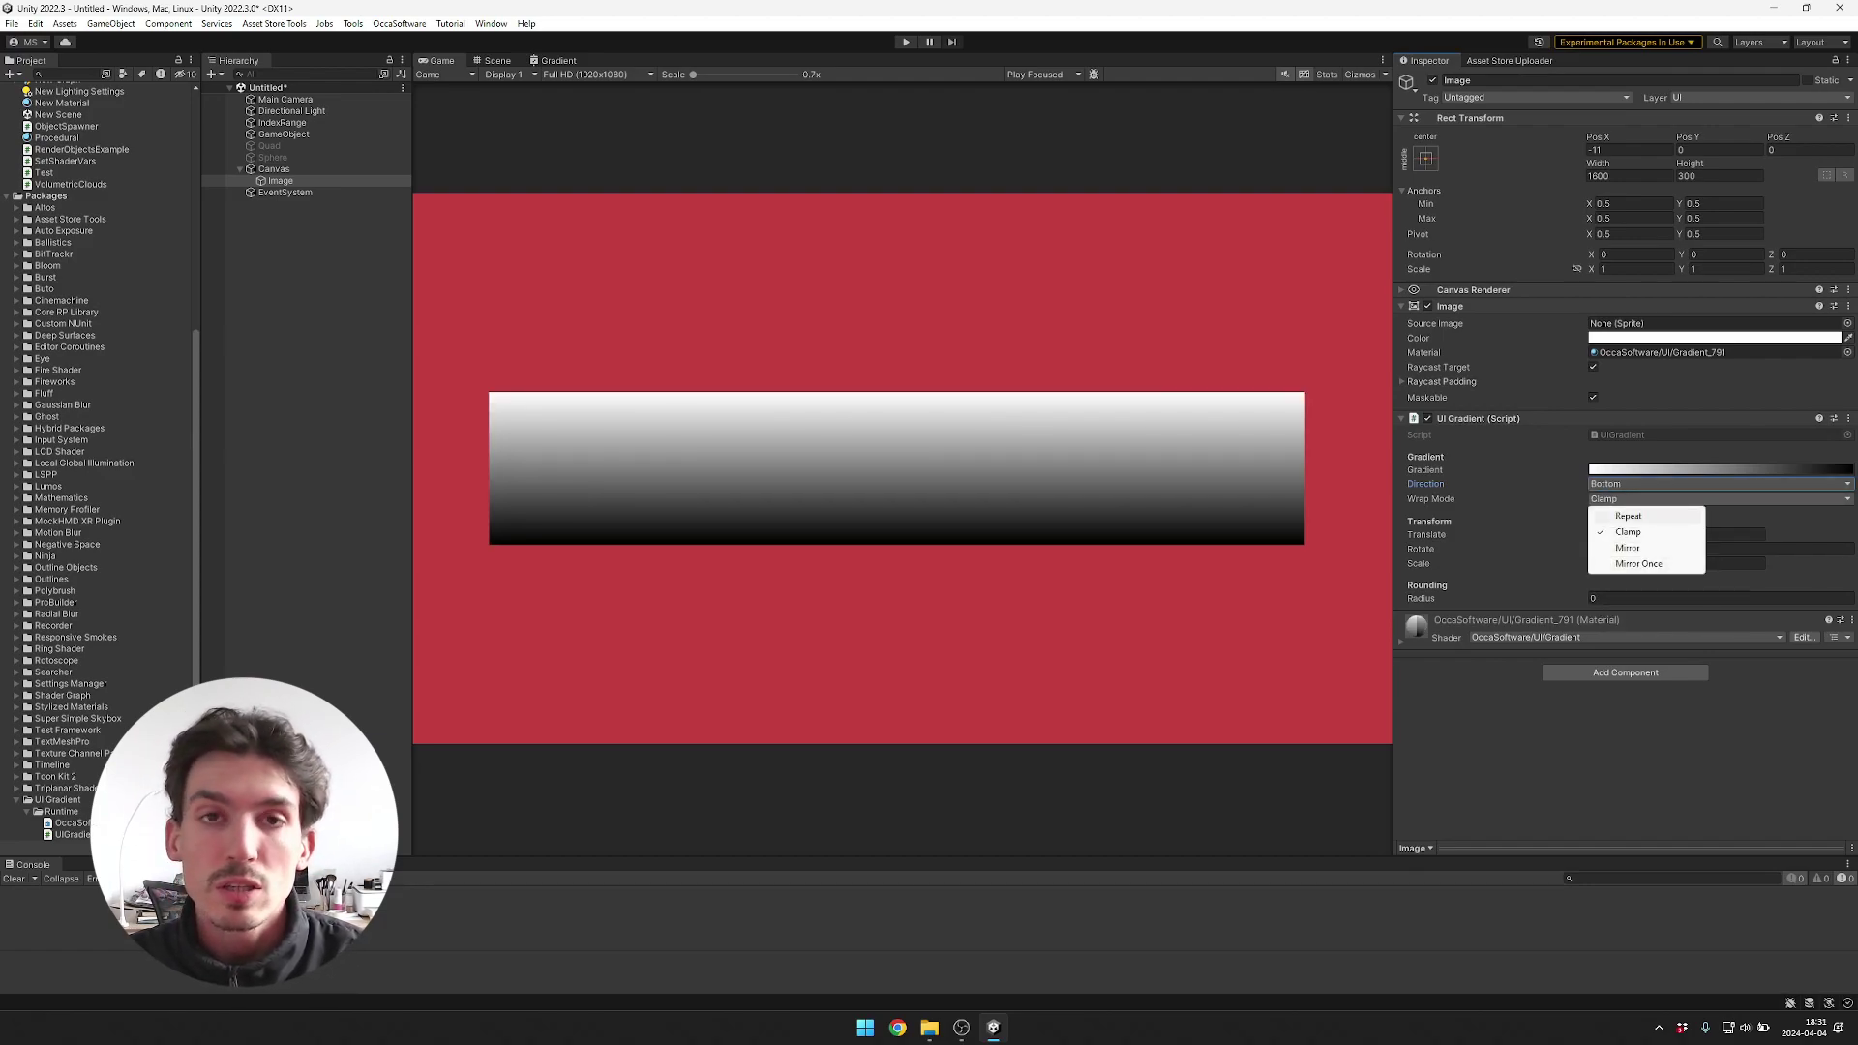
left_click(1629, 515)
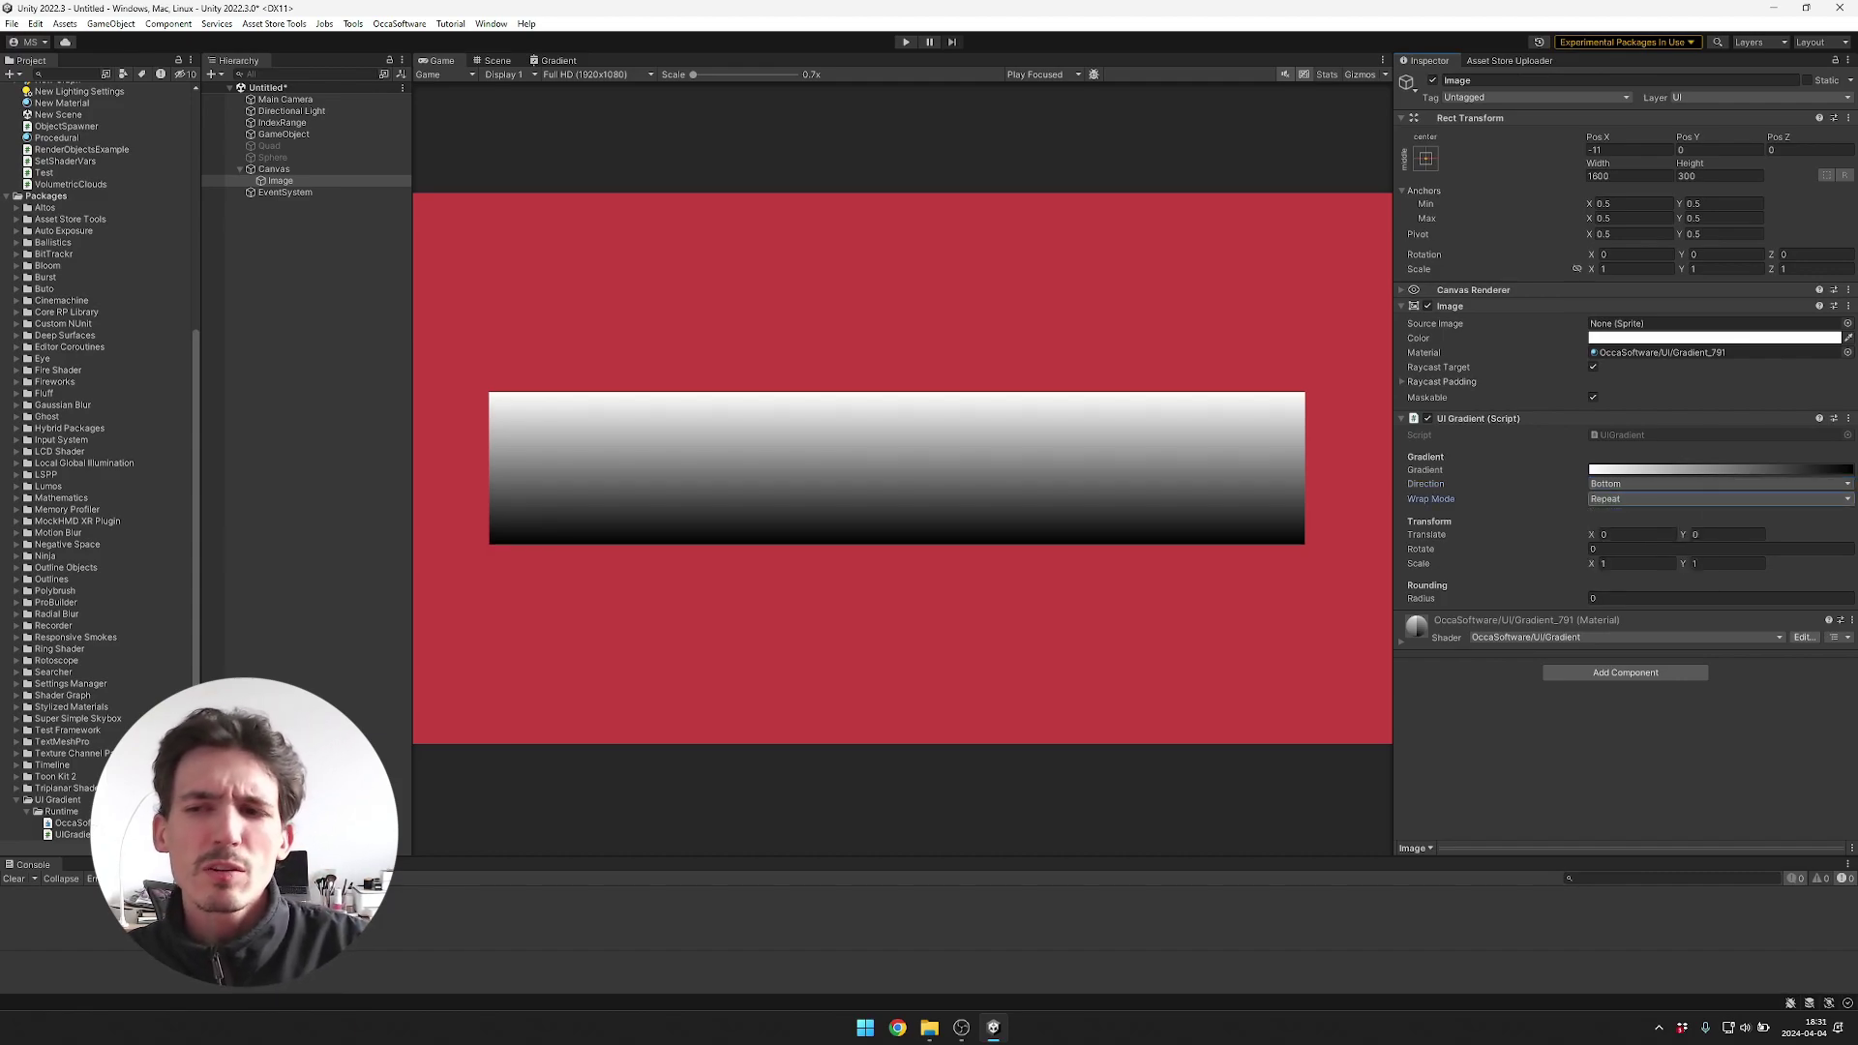
left_click(1645, 499)
left_click(1629, 531)
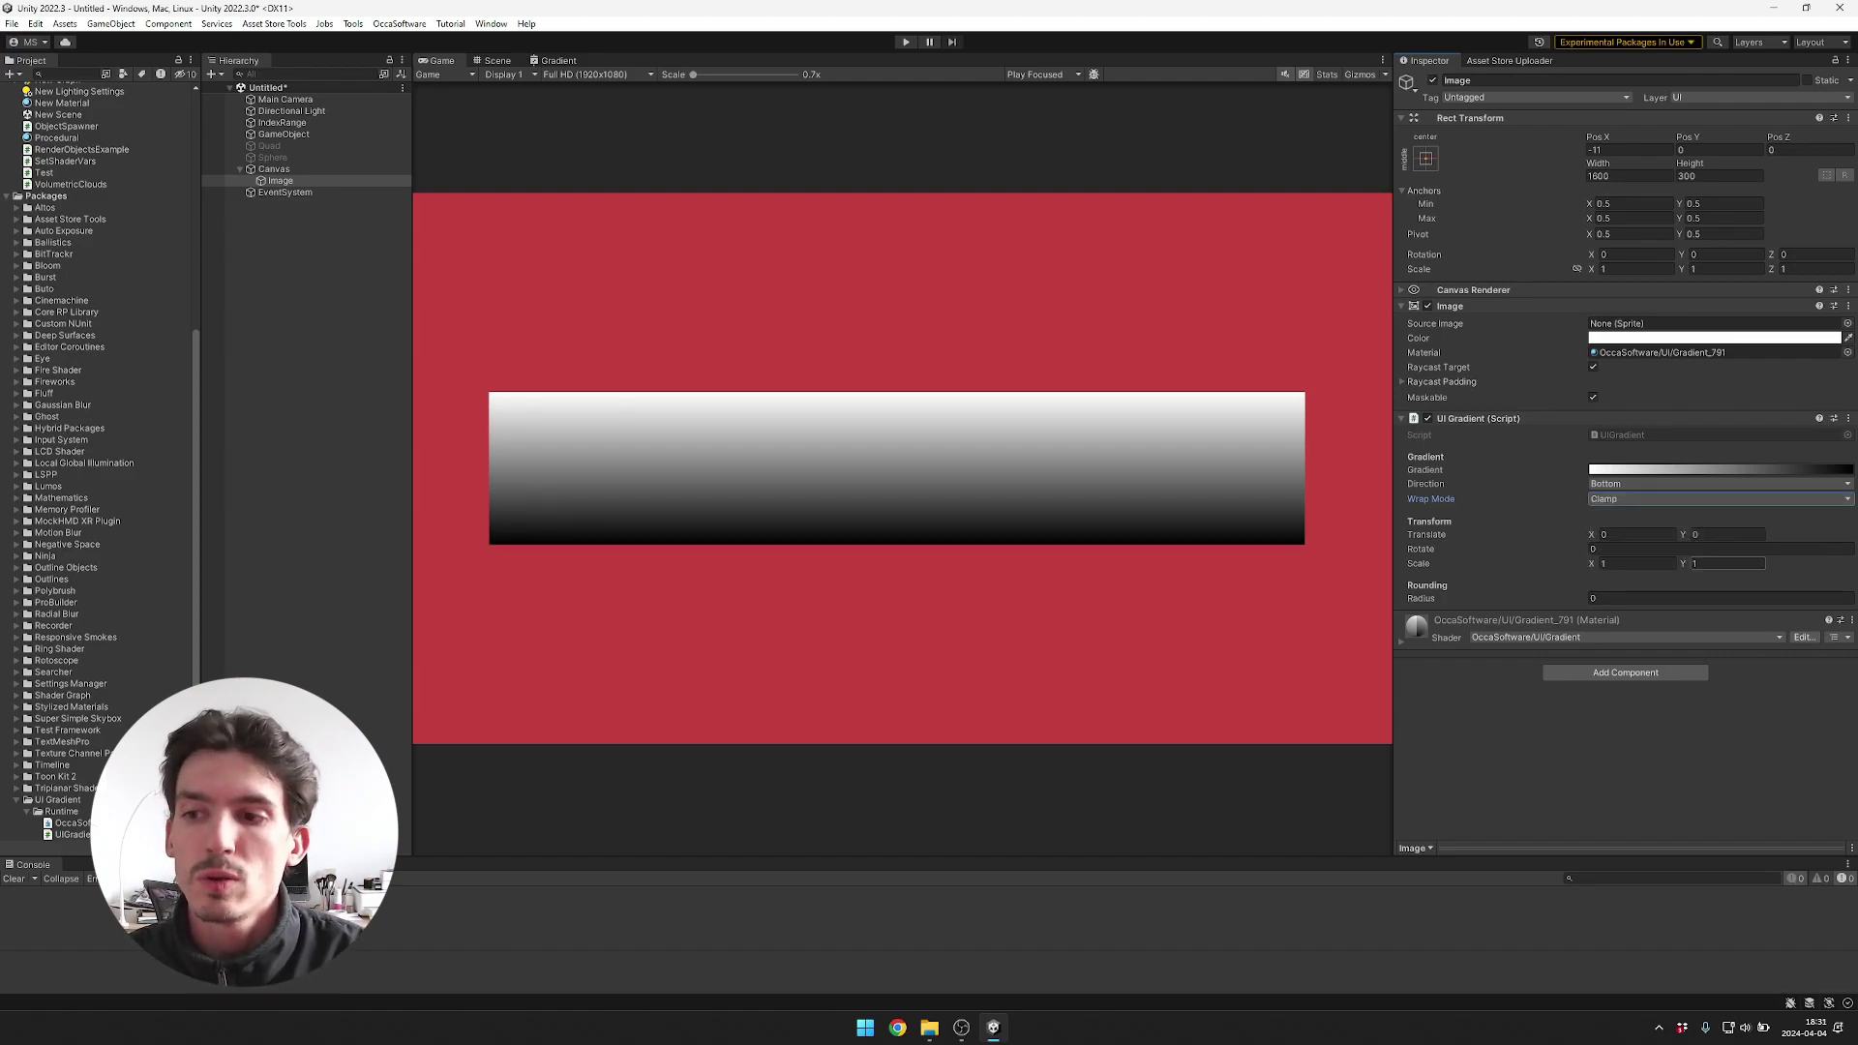
Set the gradient's Y scale to 3.
left_click_drag(1682, 563, 1732, 563)
left_click(1727, 563)
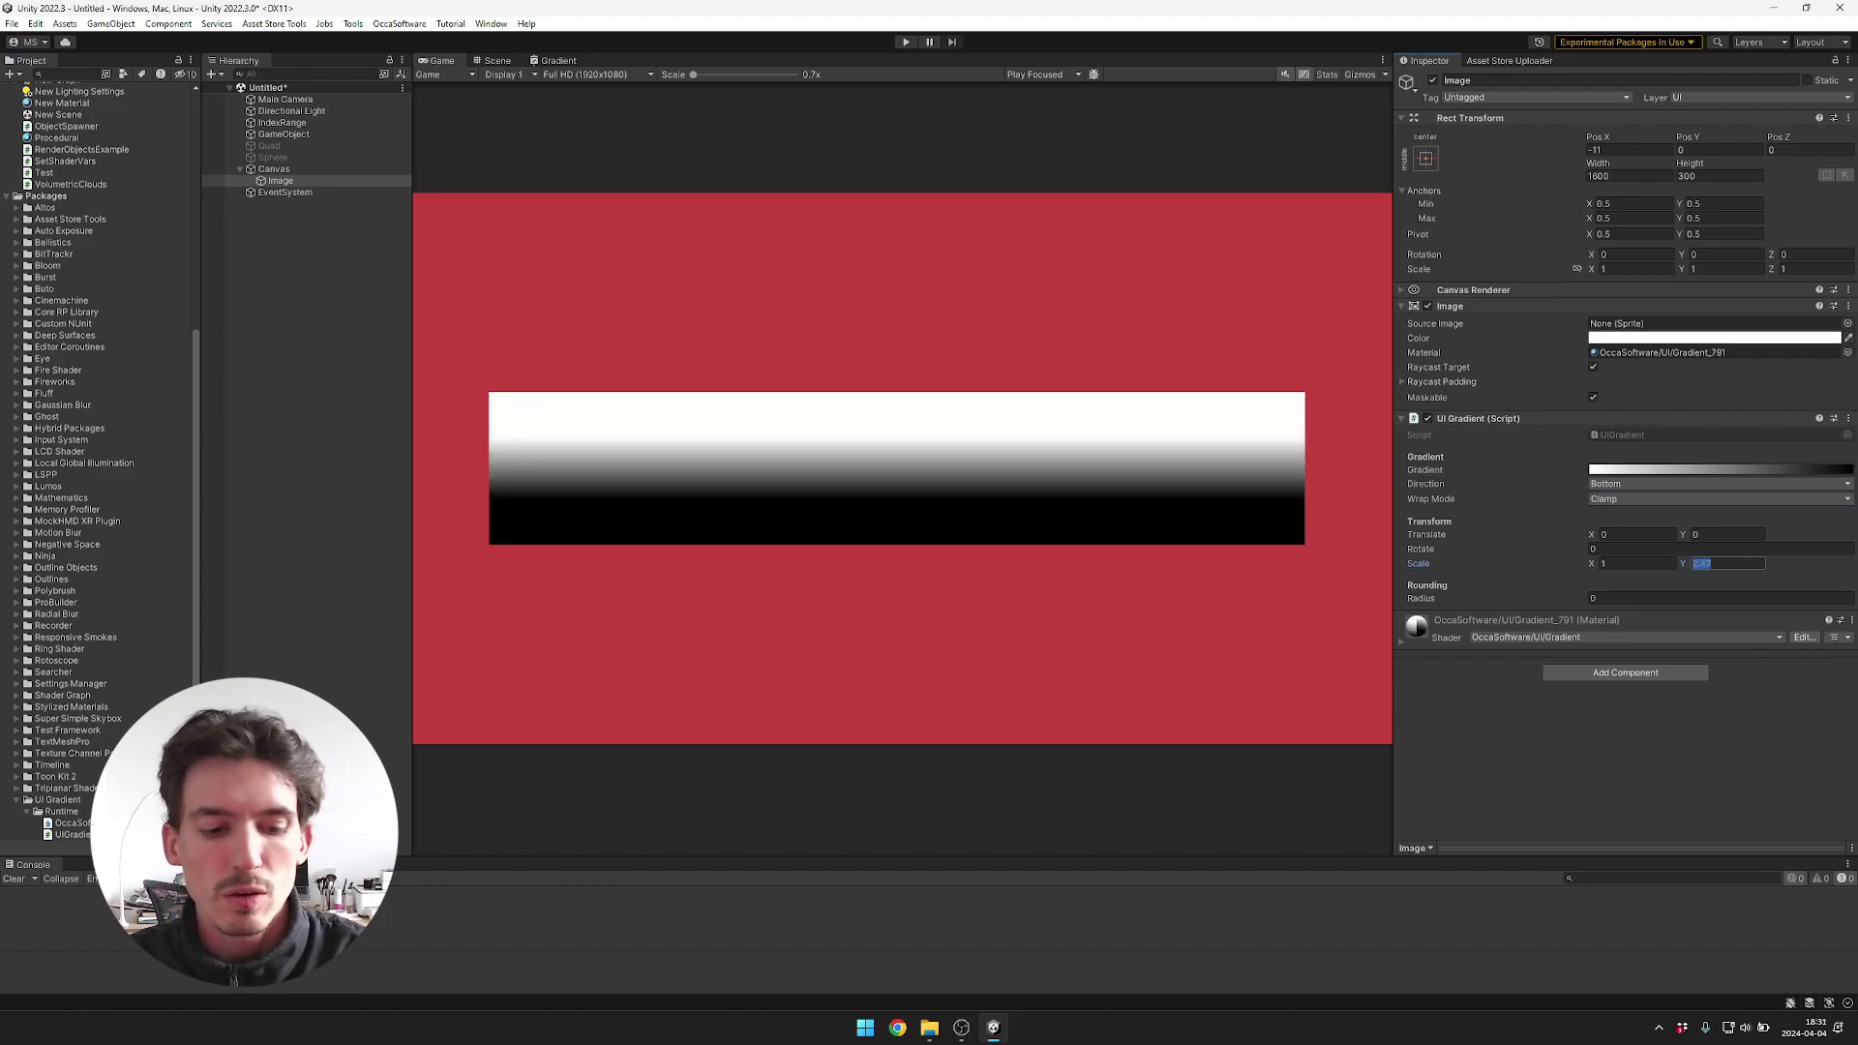
type("3")
key("Return")
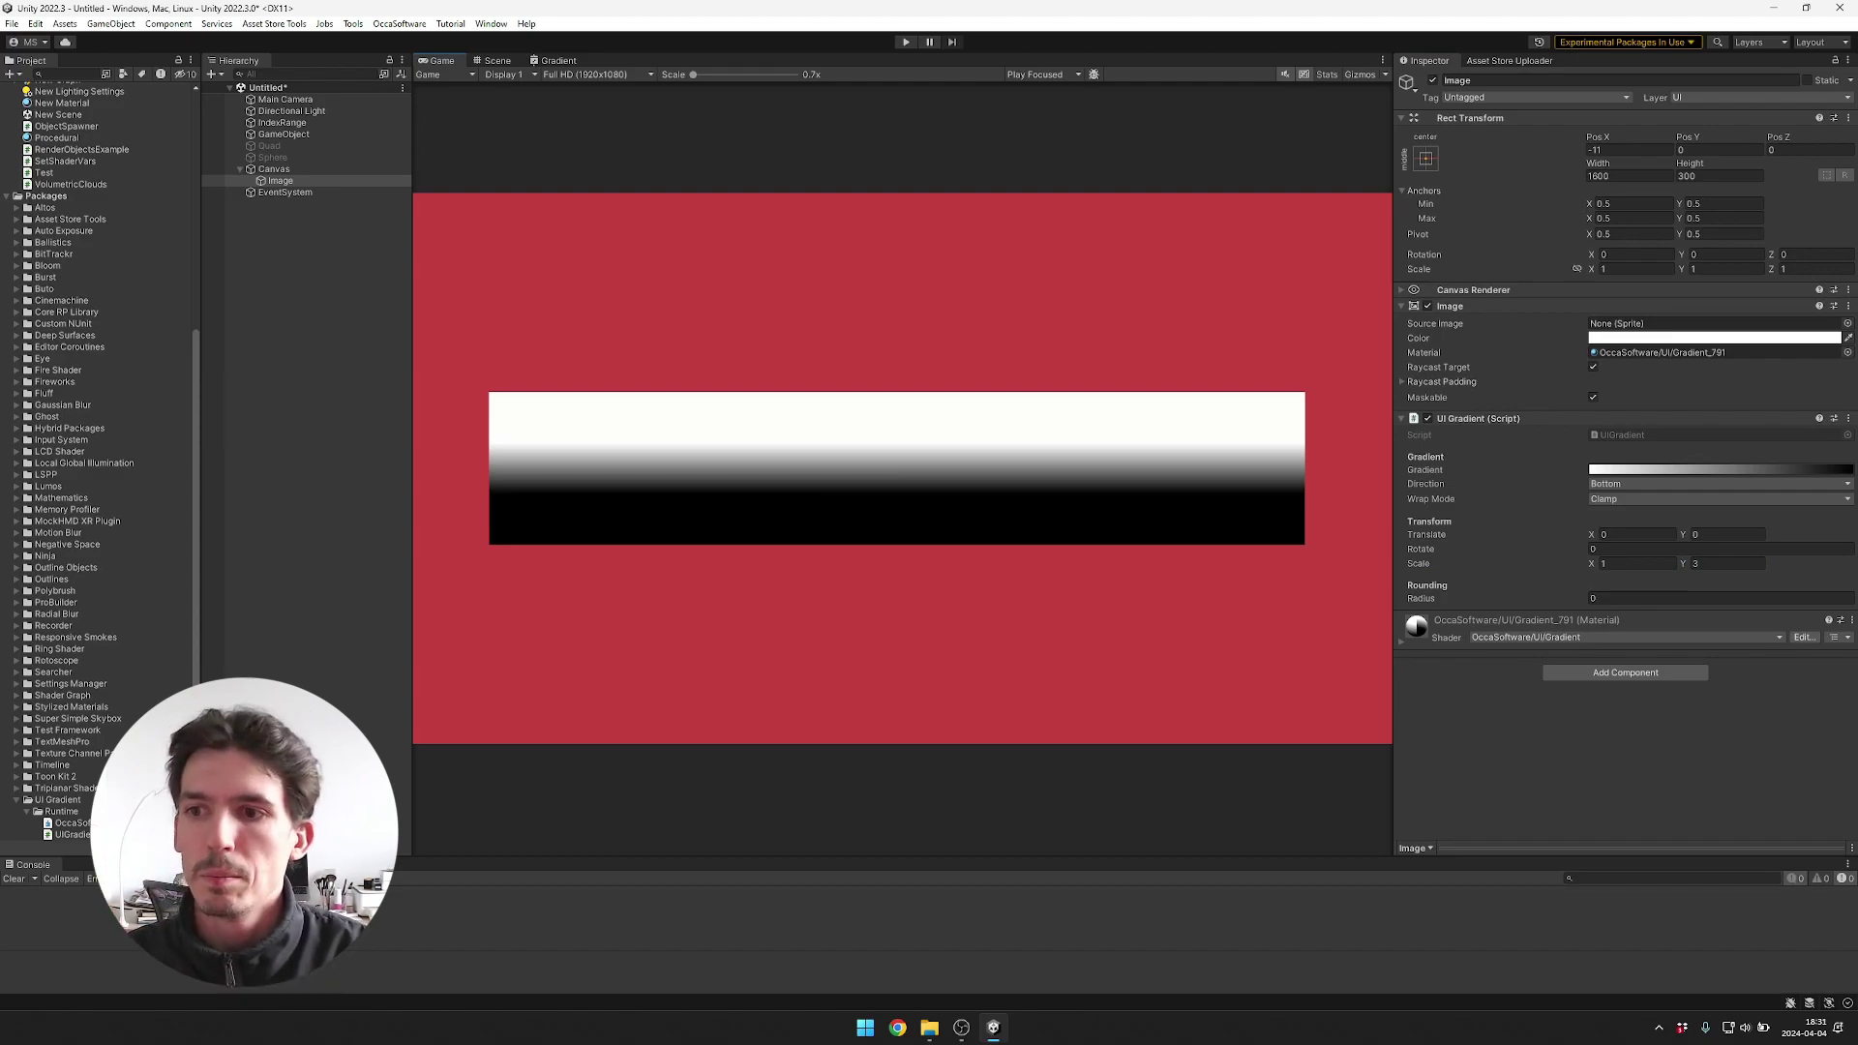
left_click(1719, 498)
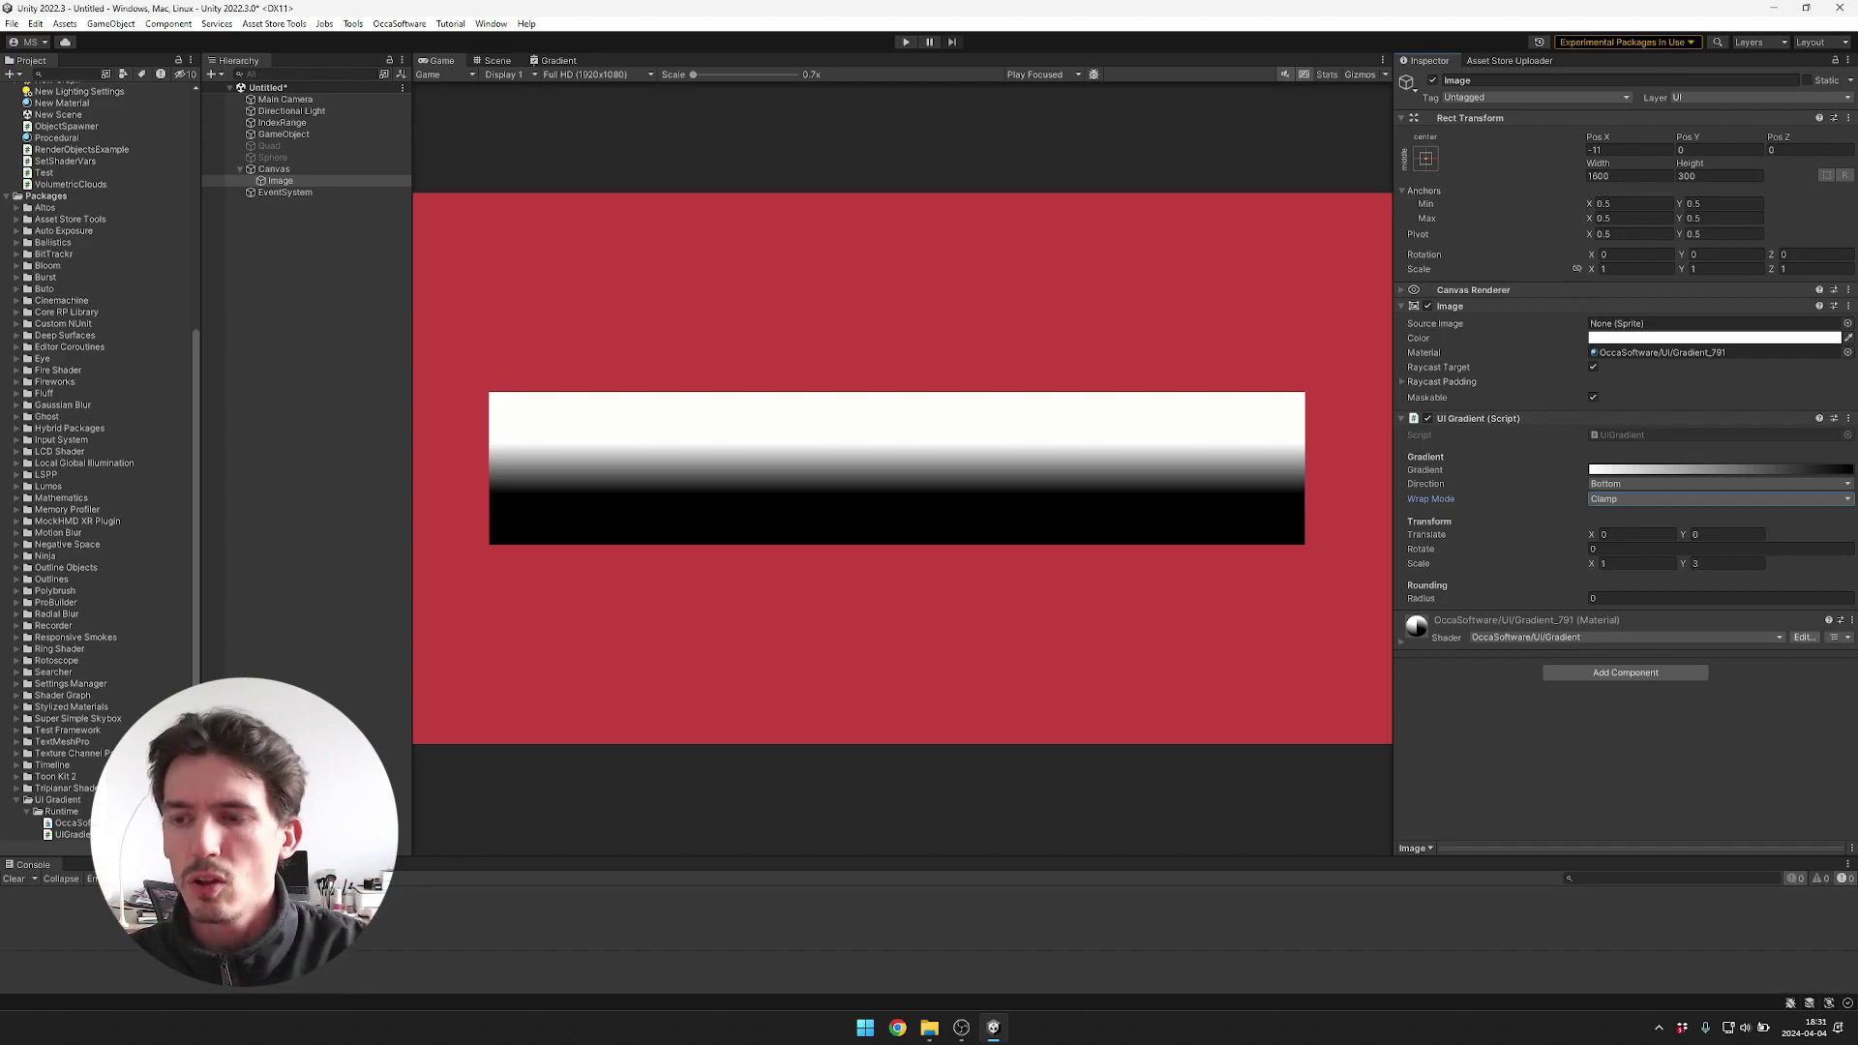
Cycle the gradient's Direction through Bottom Left, Left, Top Left and Top, and set it to Right.
left_click(1645, 482)
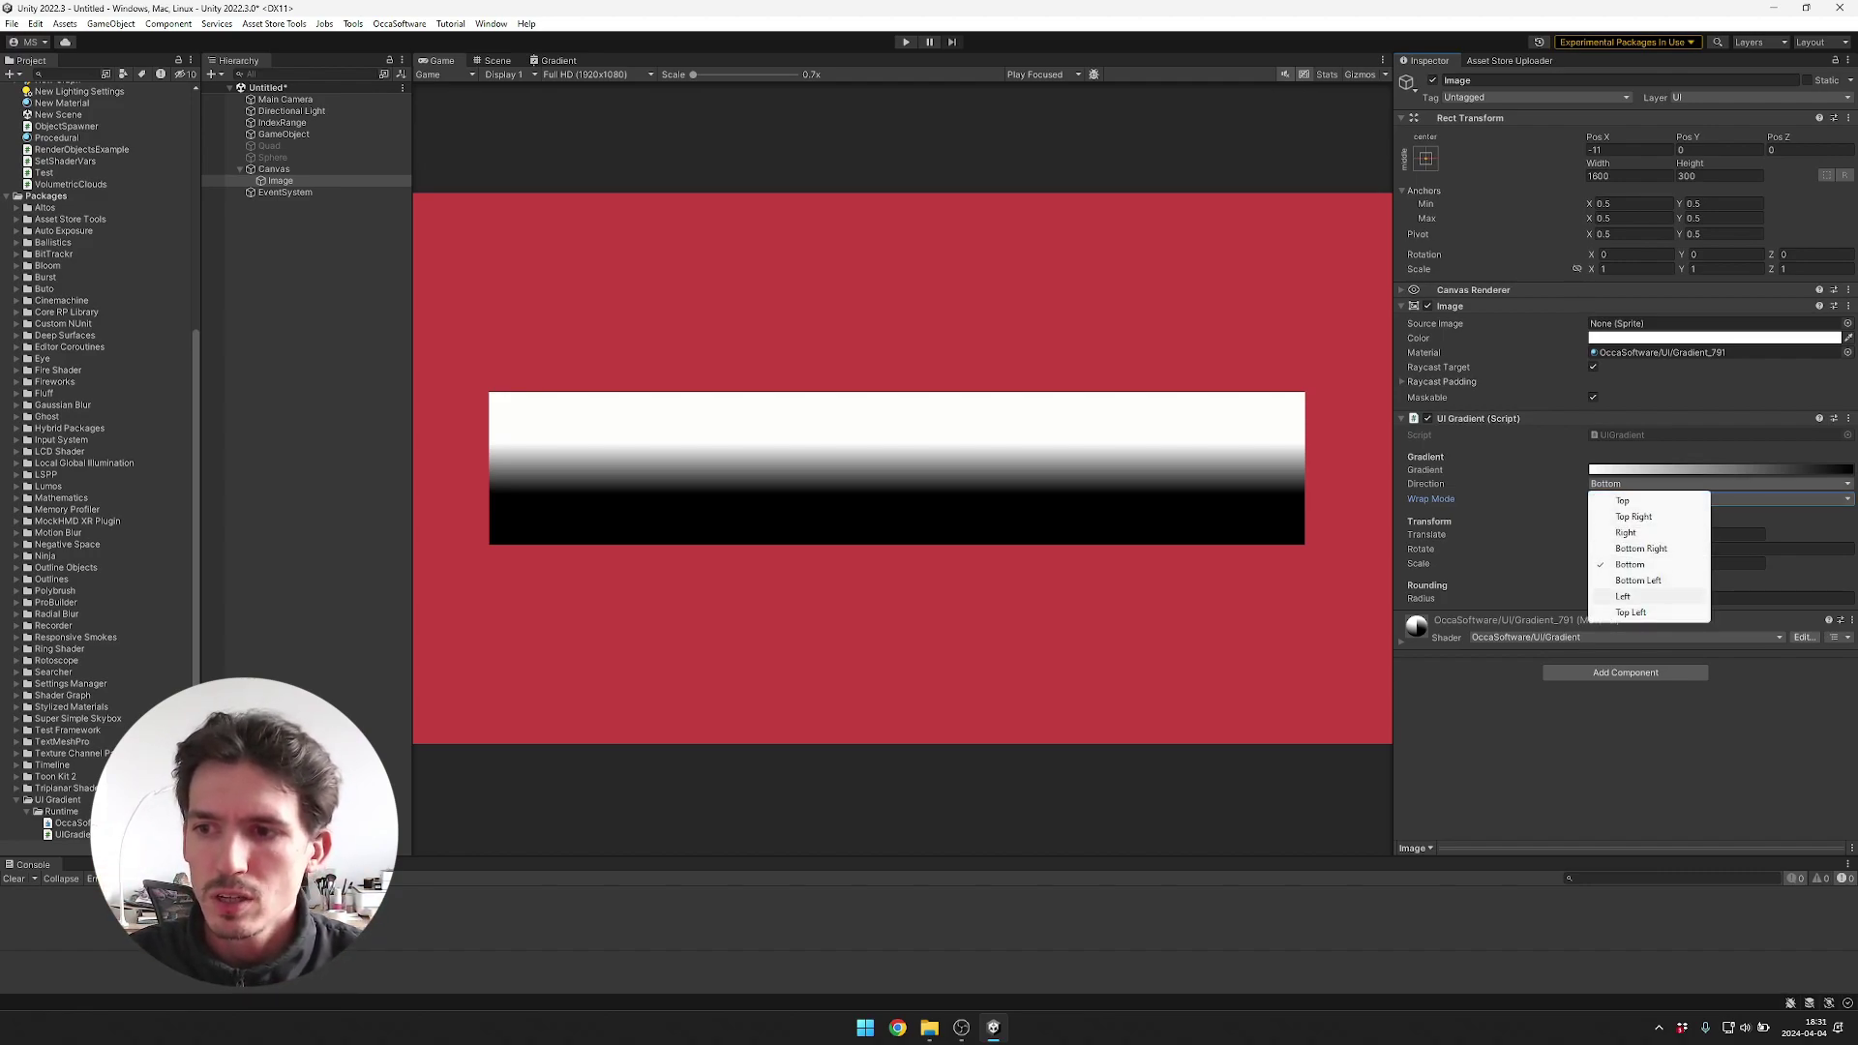
left_click(1645, 581)
left_click(1717, 484)
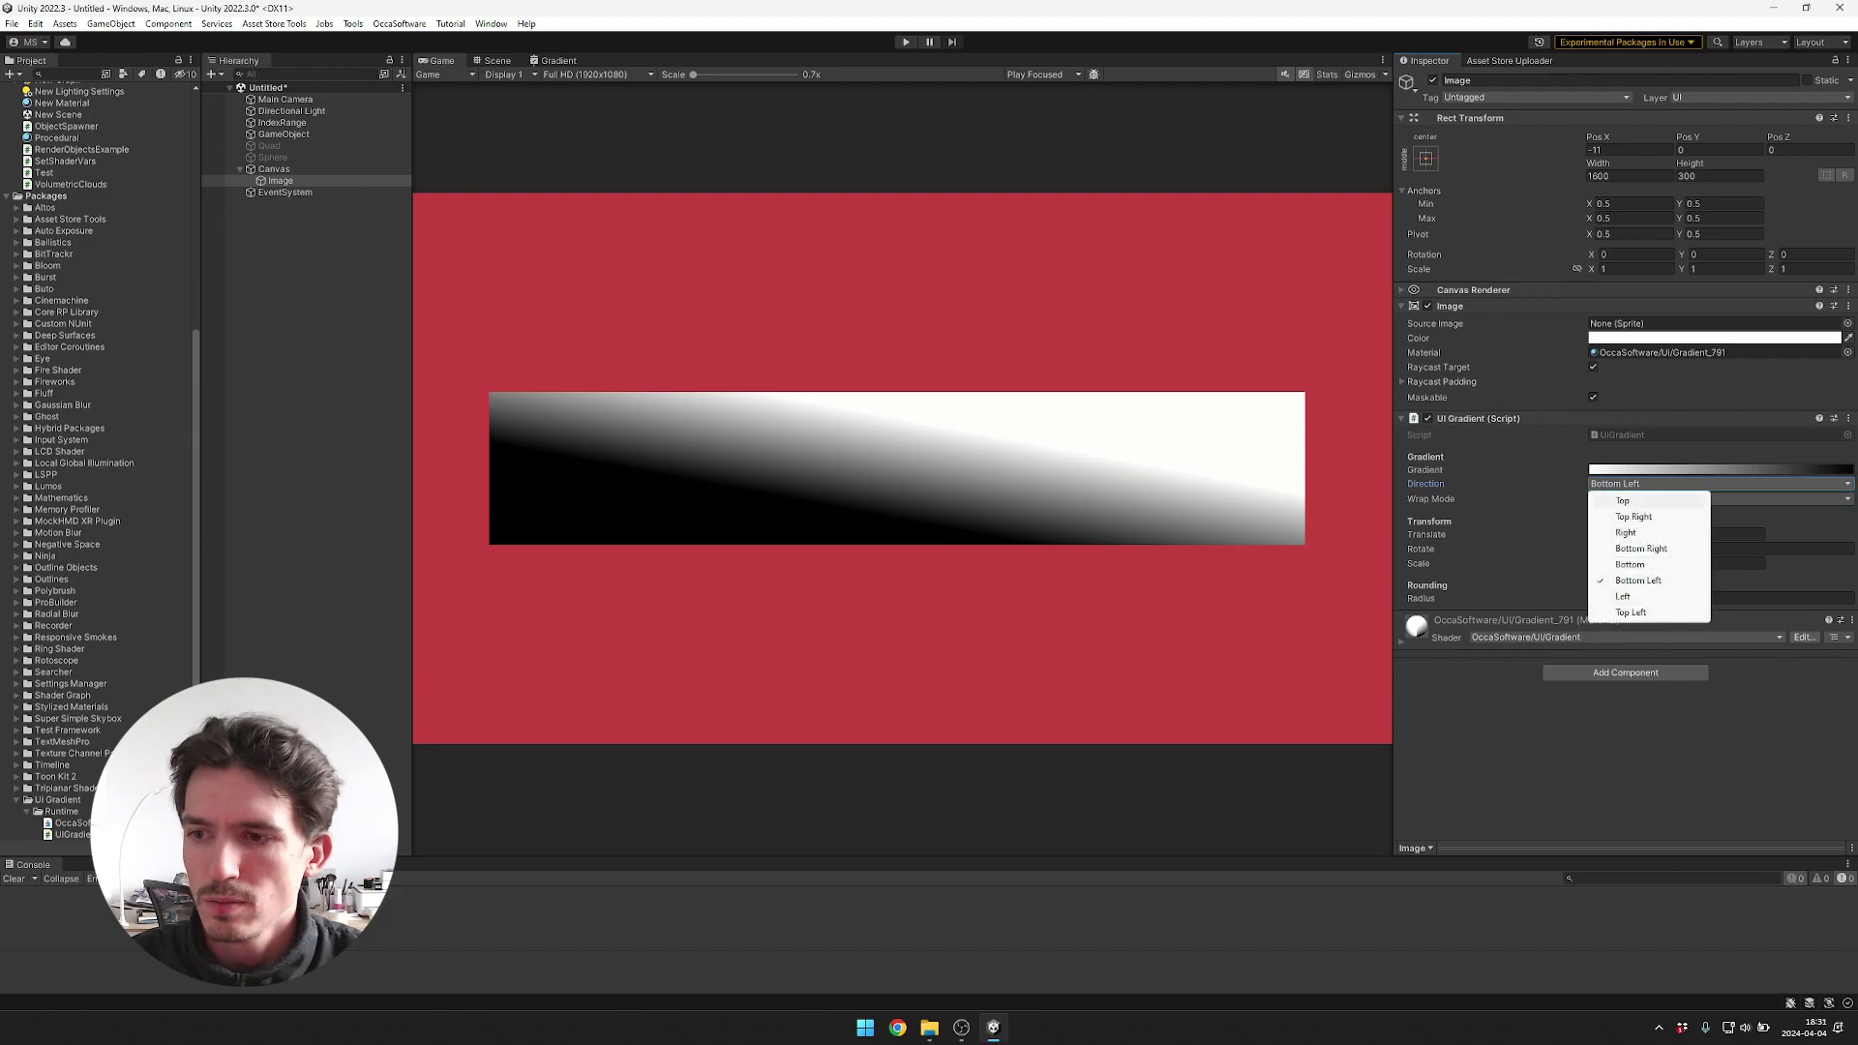
left_click(1664, 502)
left_click(1717, 483)
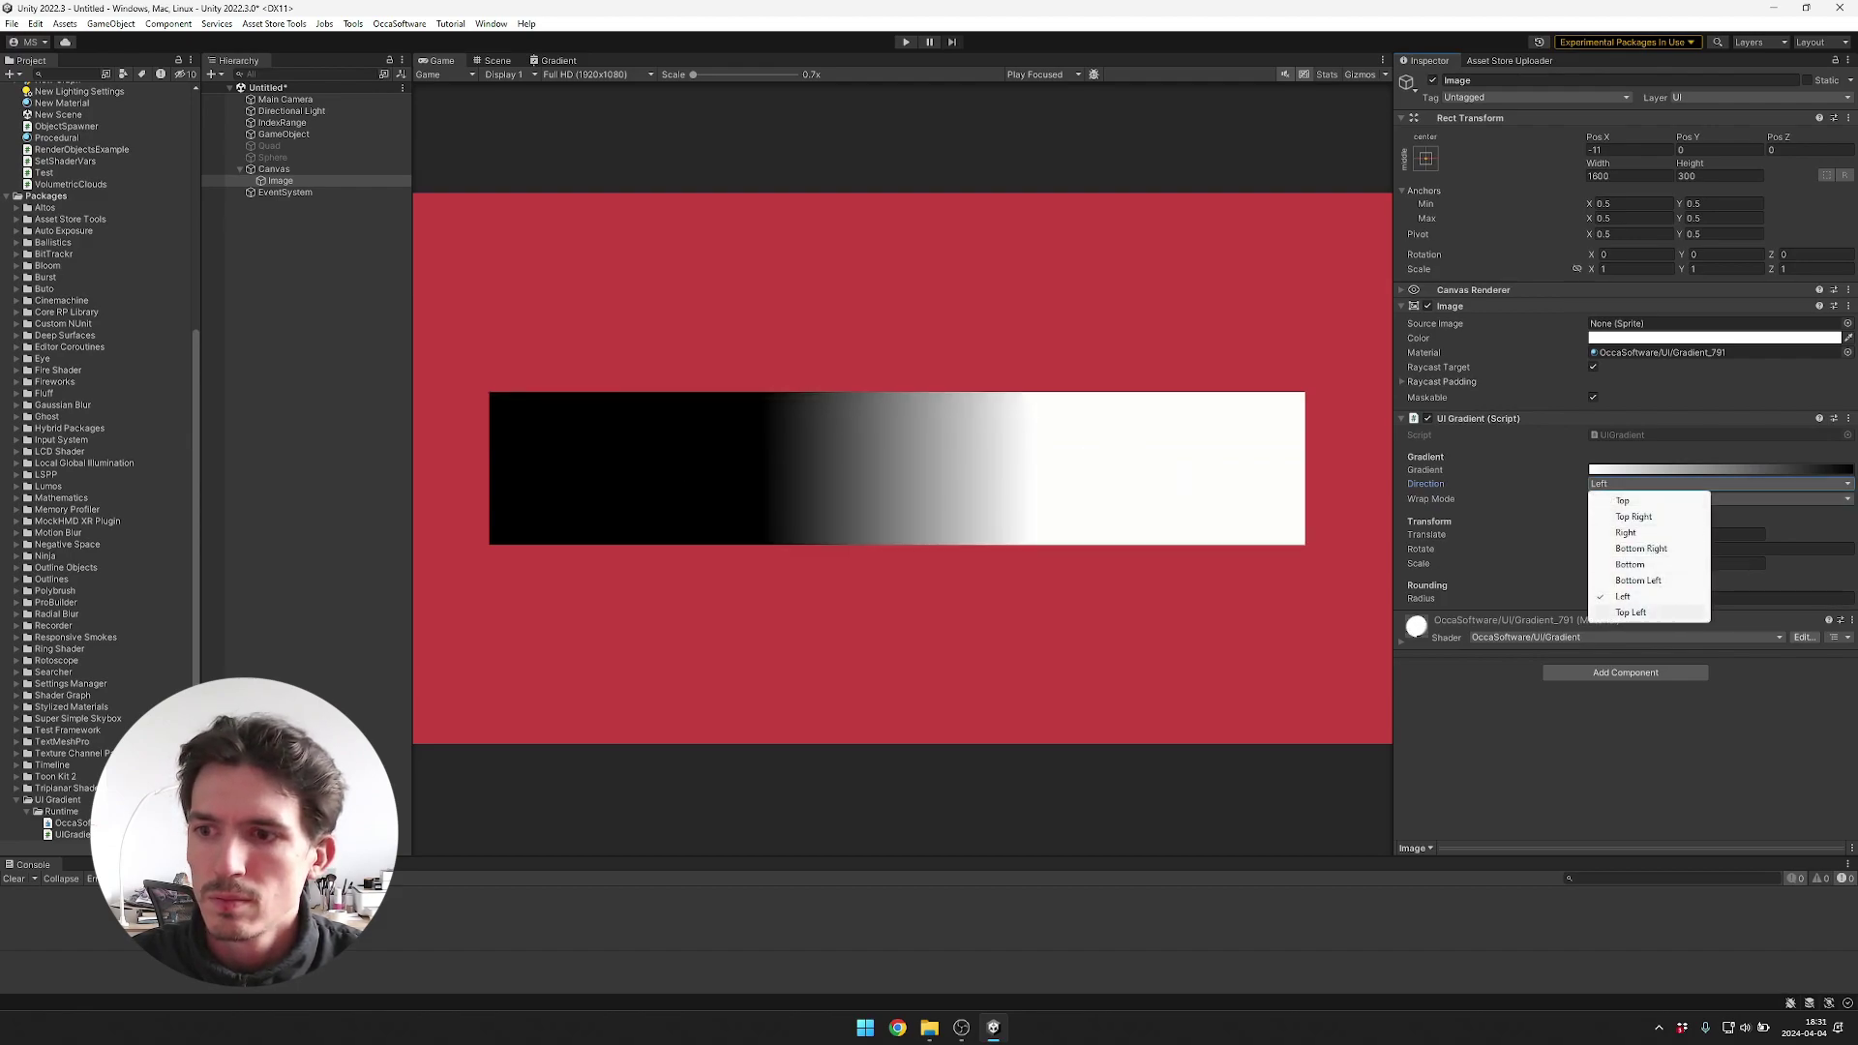
left_click(1664, 565)
left_click(1718, 484)
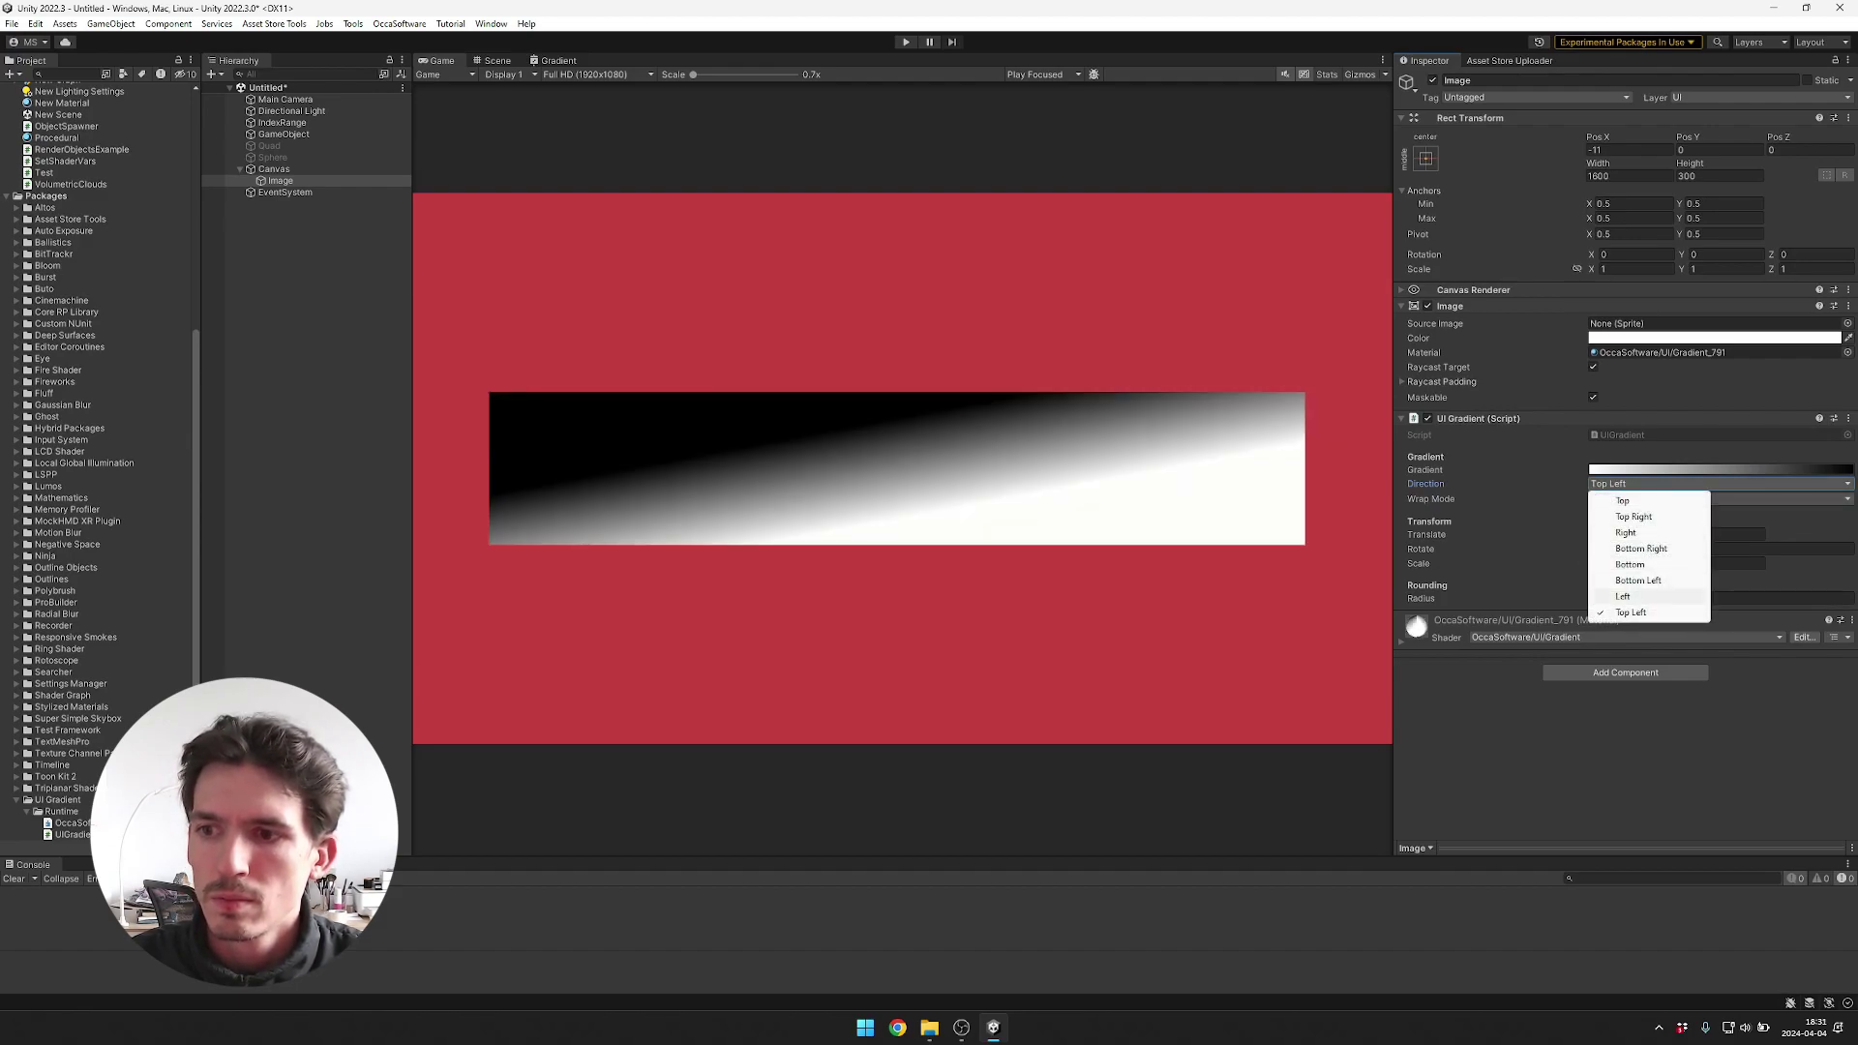
left_click(1664, 533)
left_click(1703, 484)
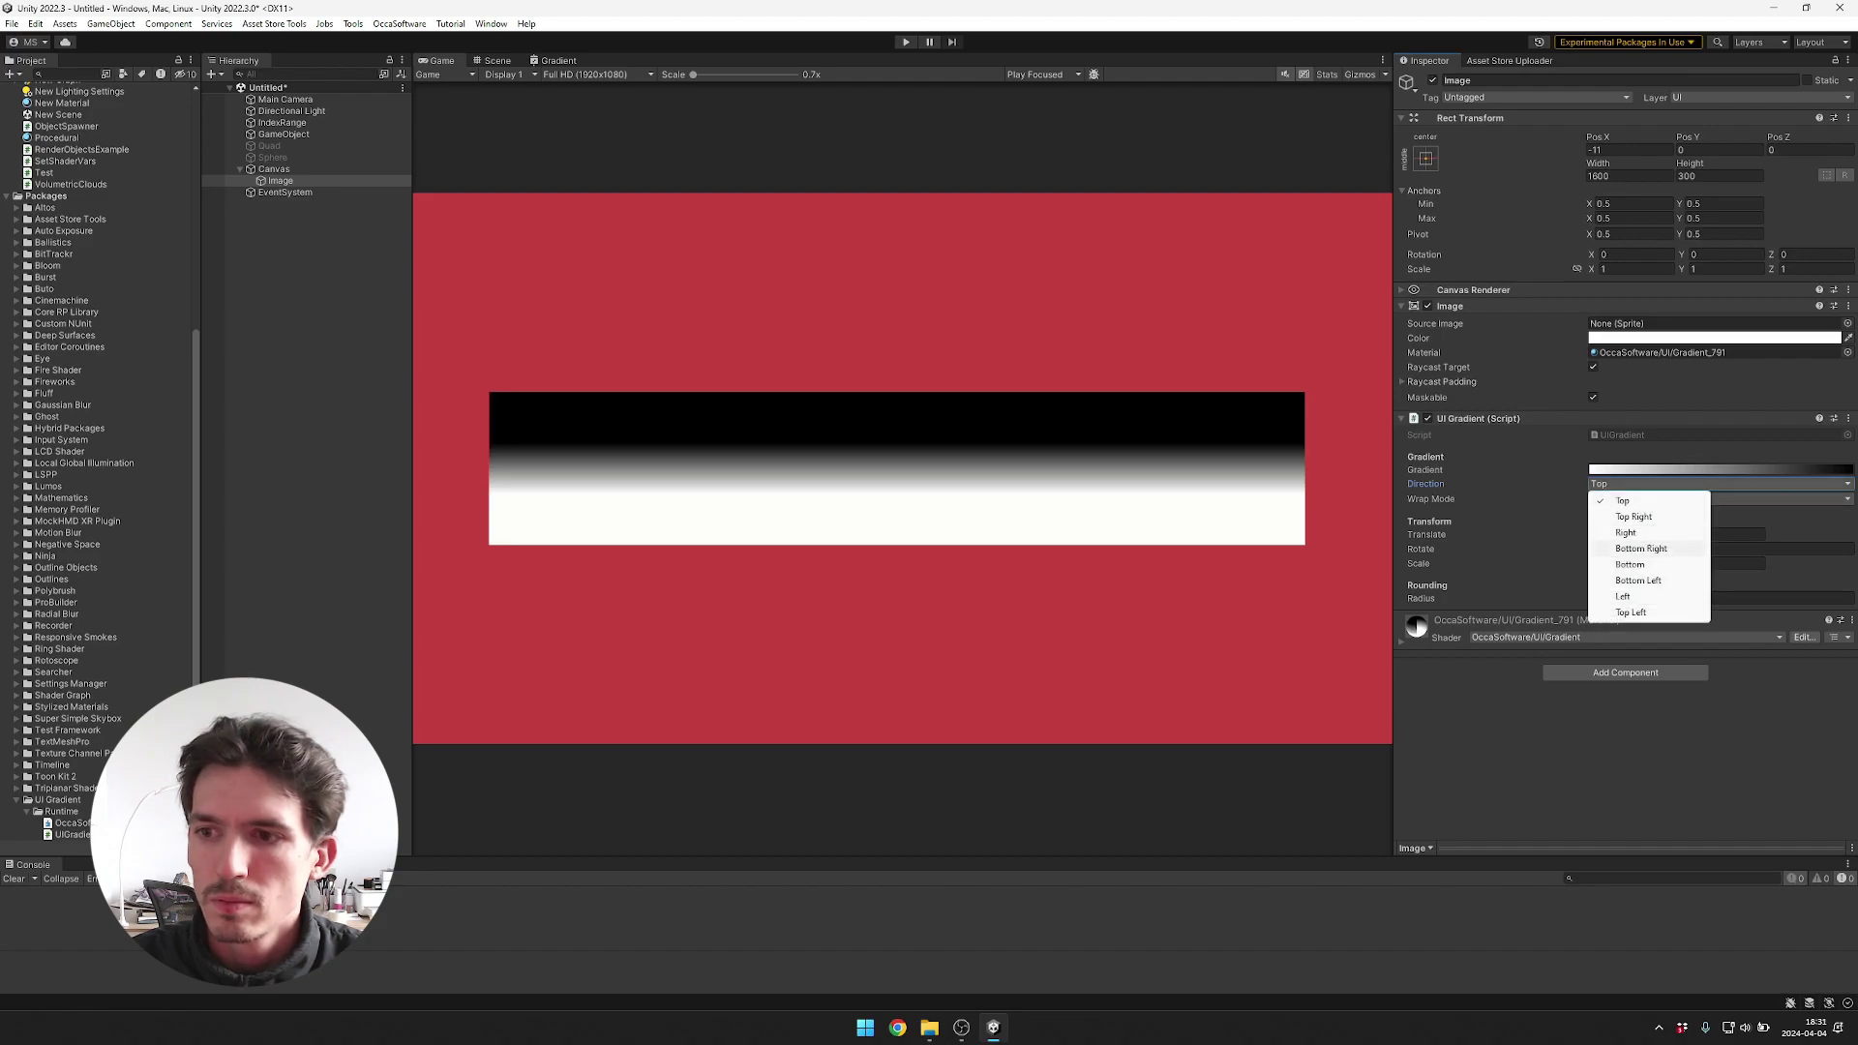
left_click(1645, 534)
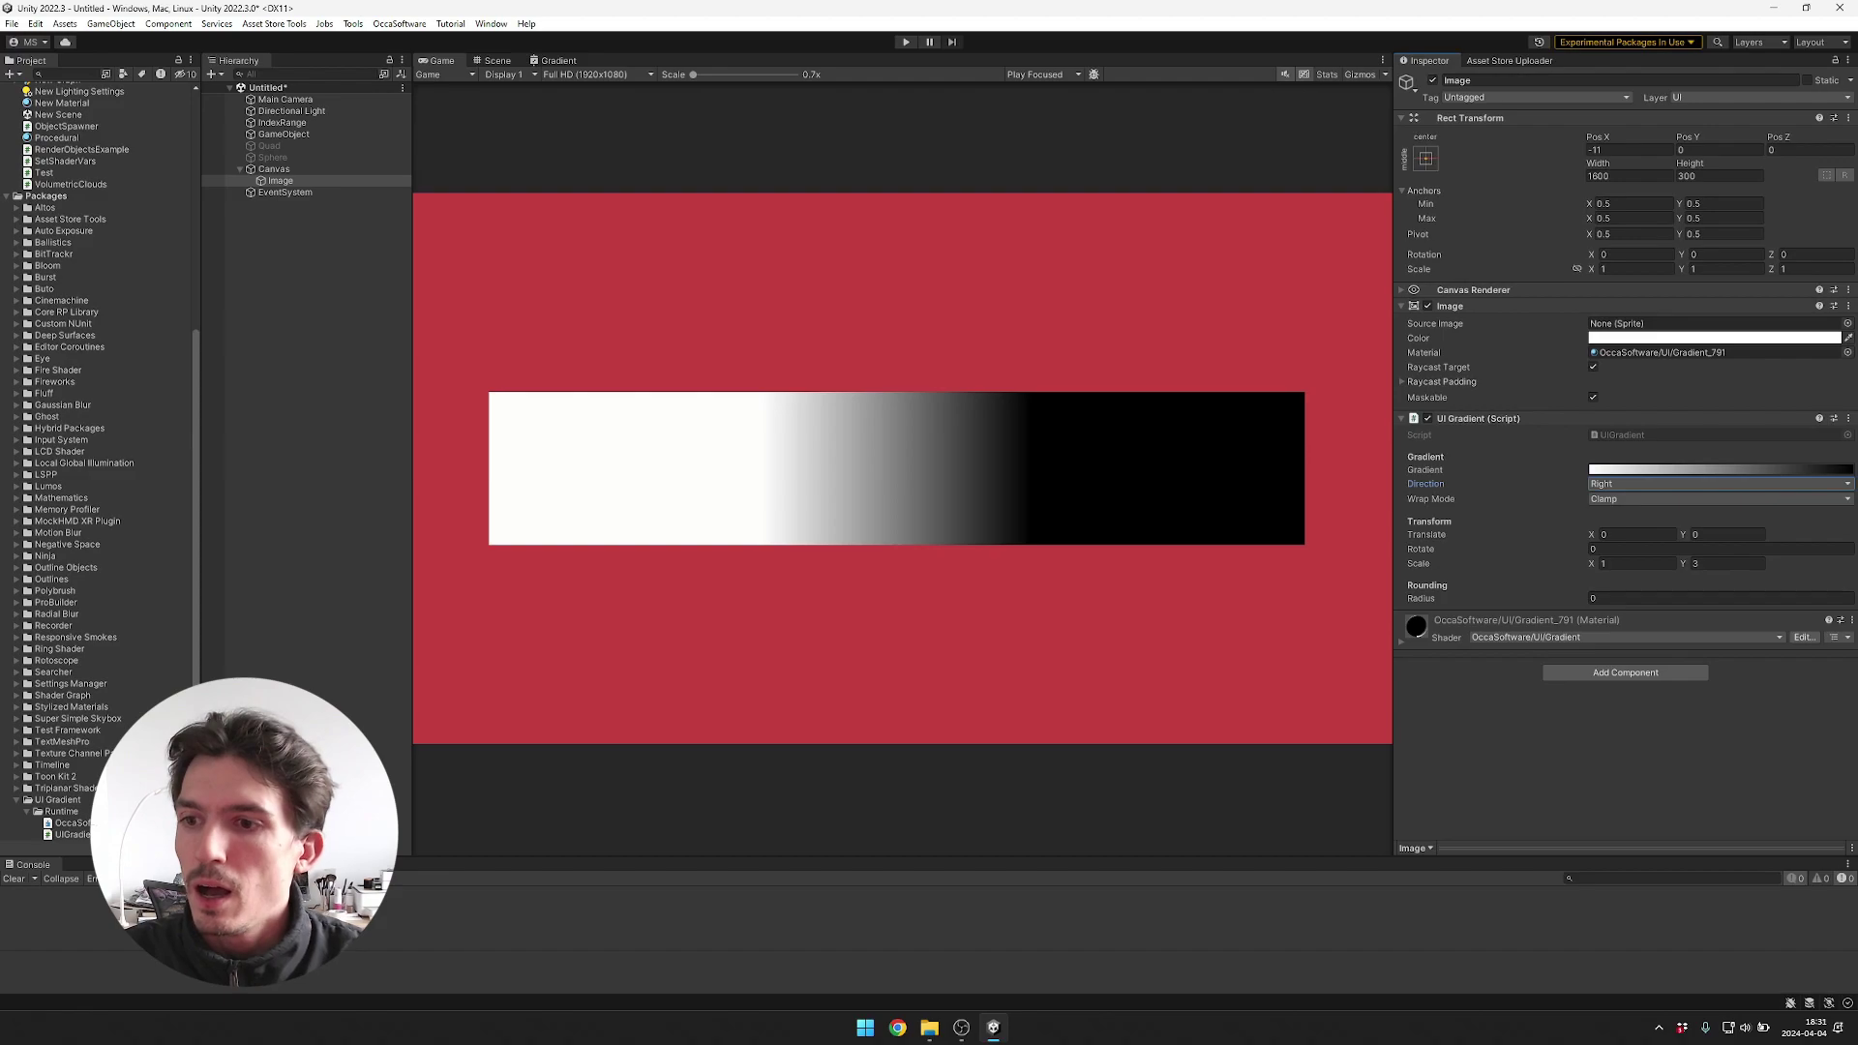
Compare the Repeat and Mirror wrap modes on the gradient and set Wrap Mode to Mirror.
left_click(1645, 498)
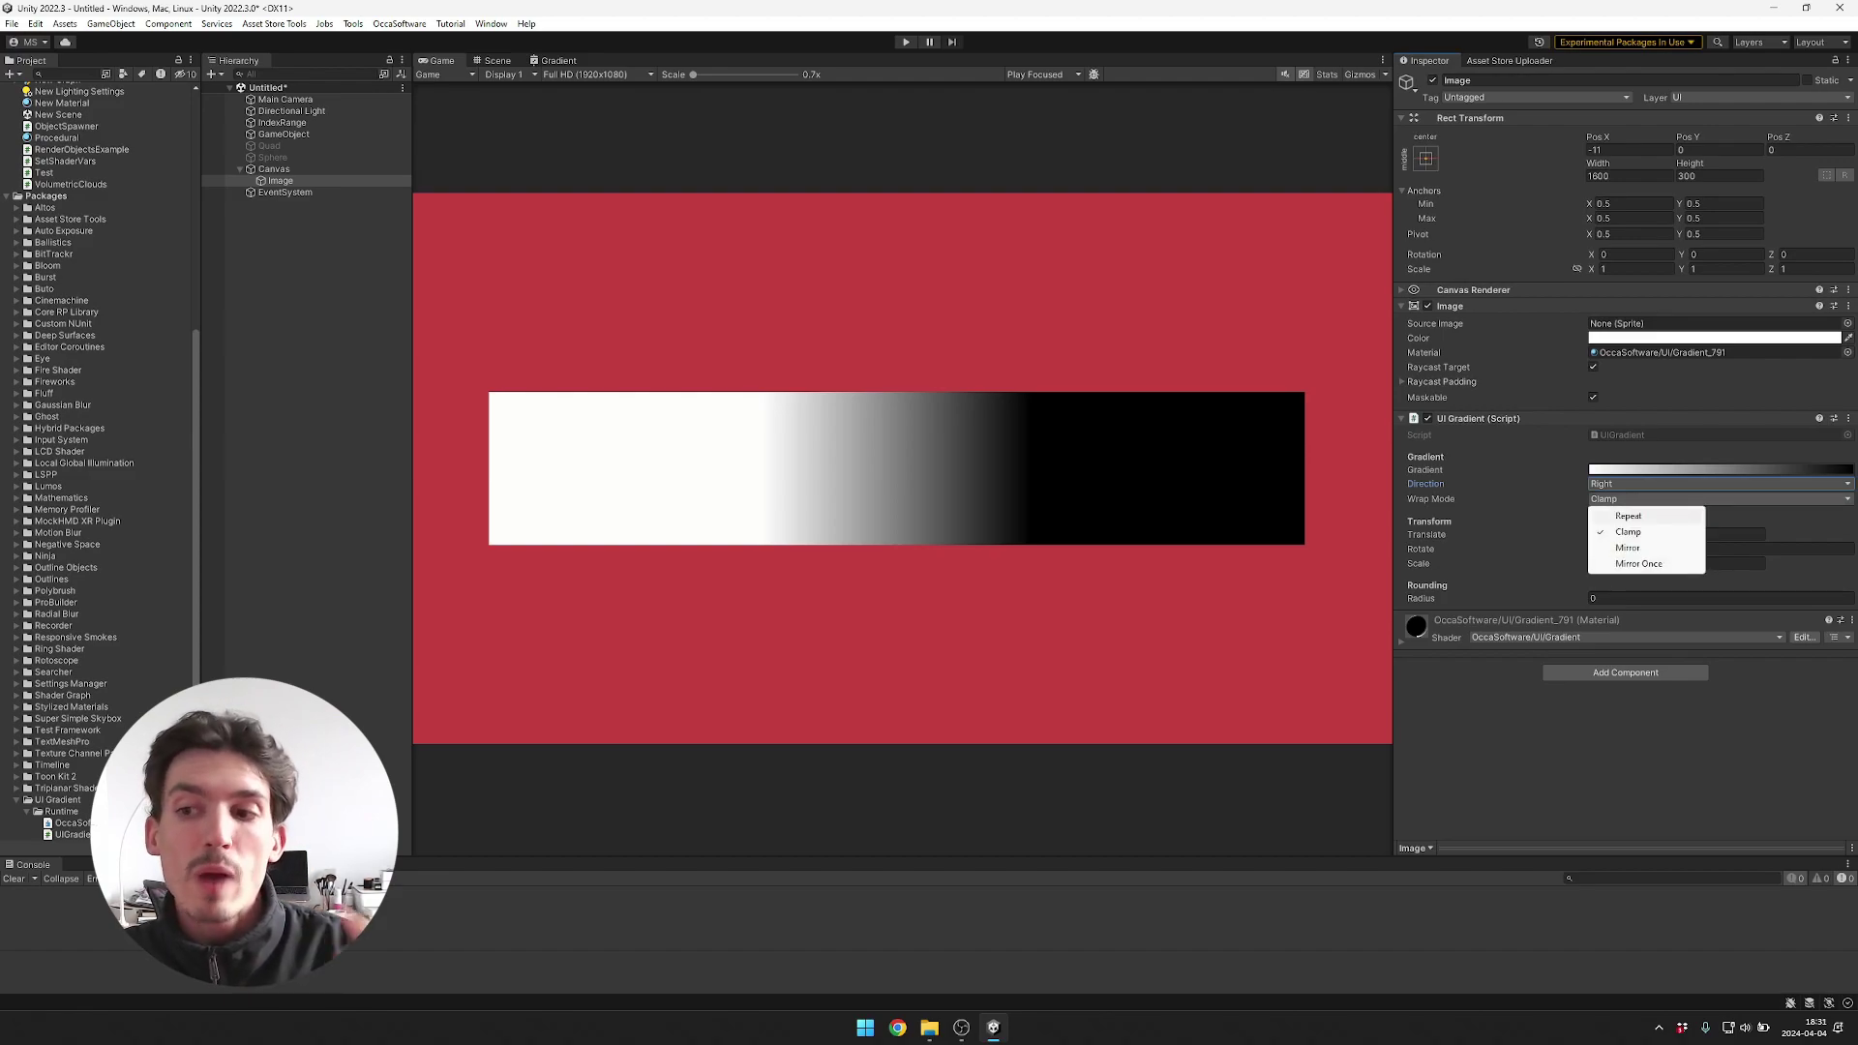
left_click(1629, 515)
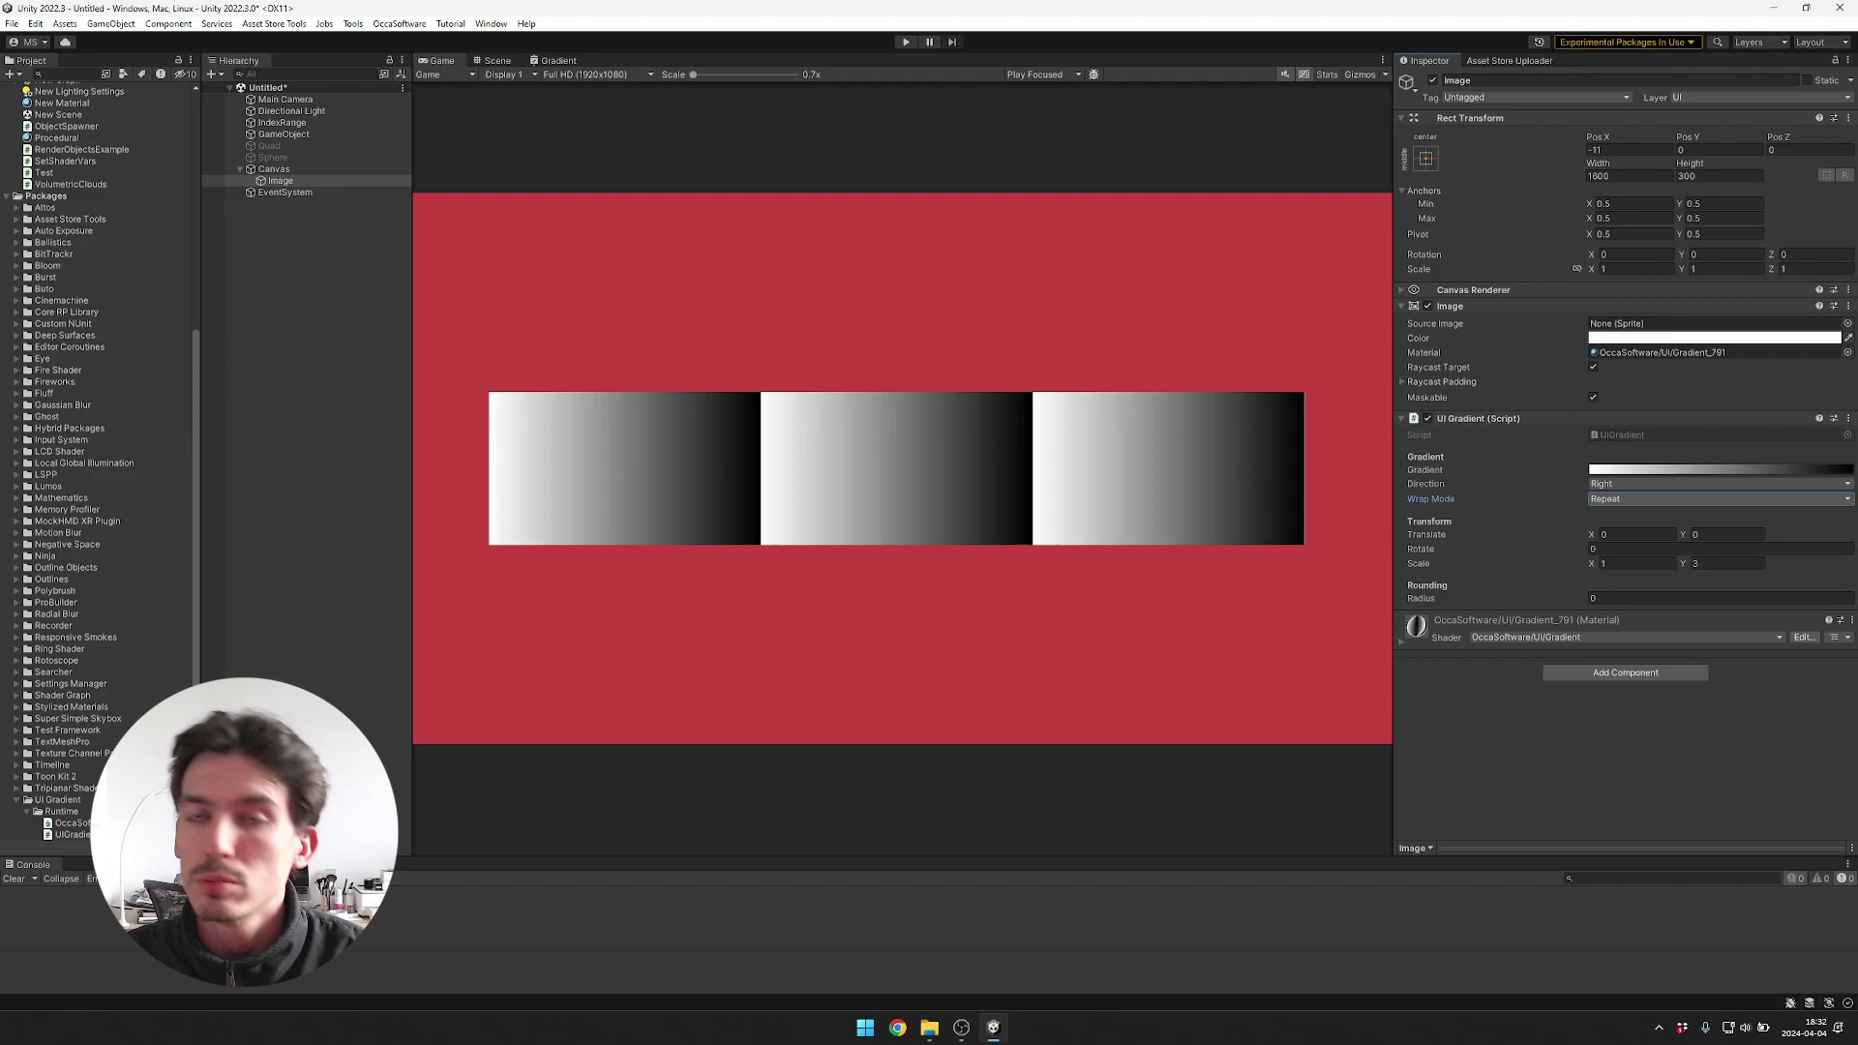
left_click(1645, 499)
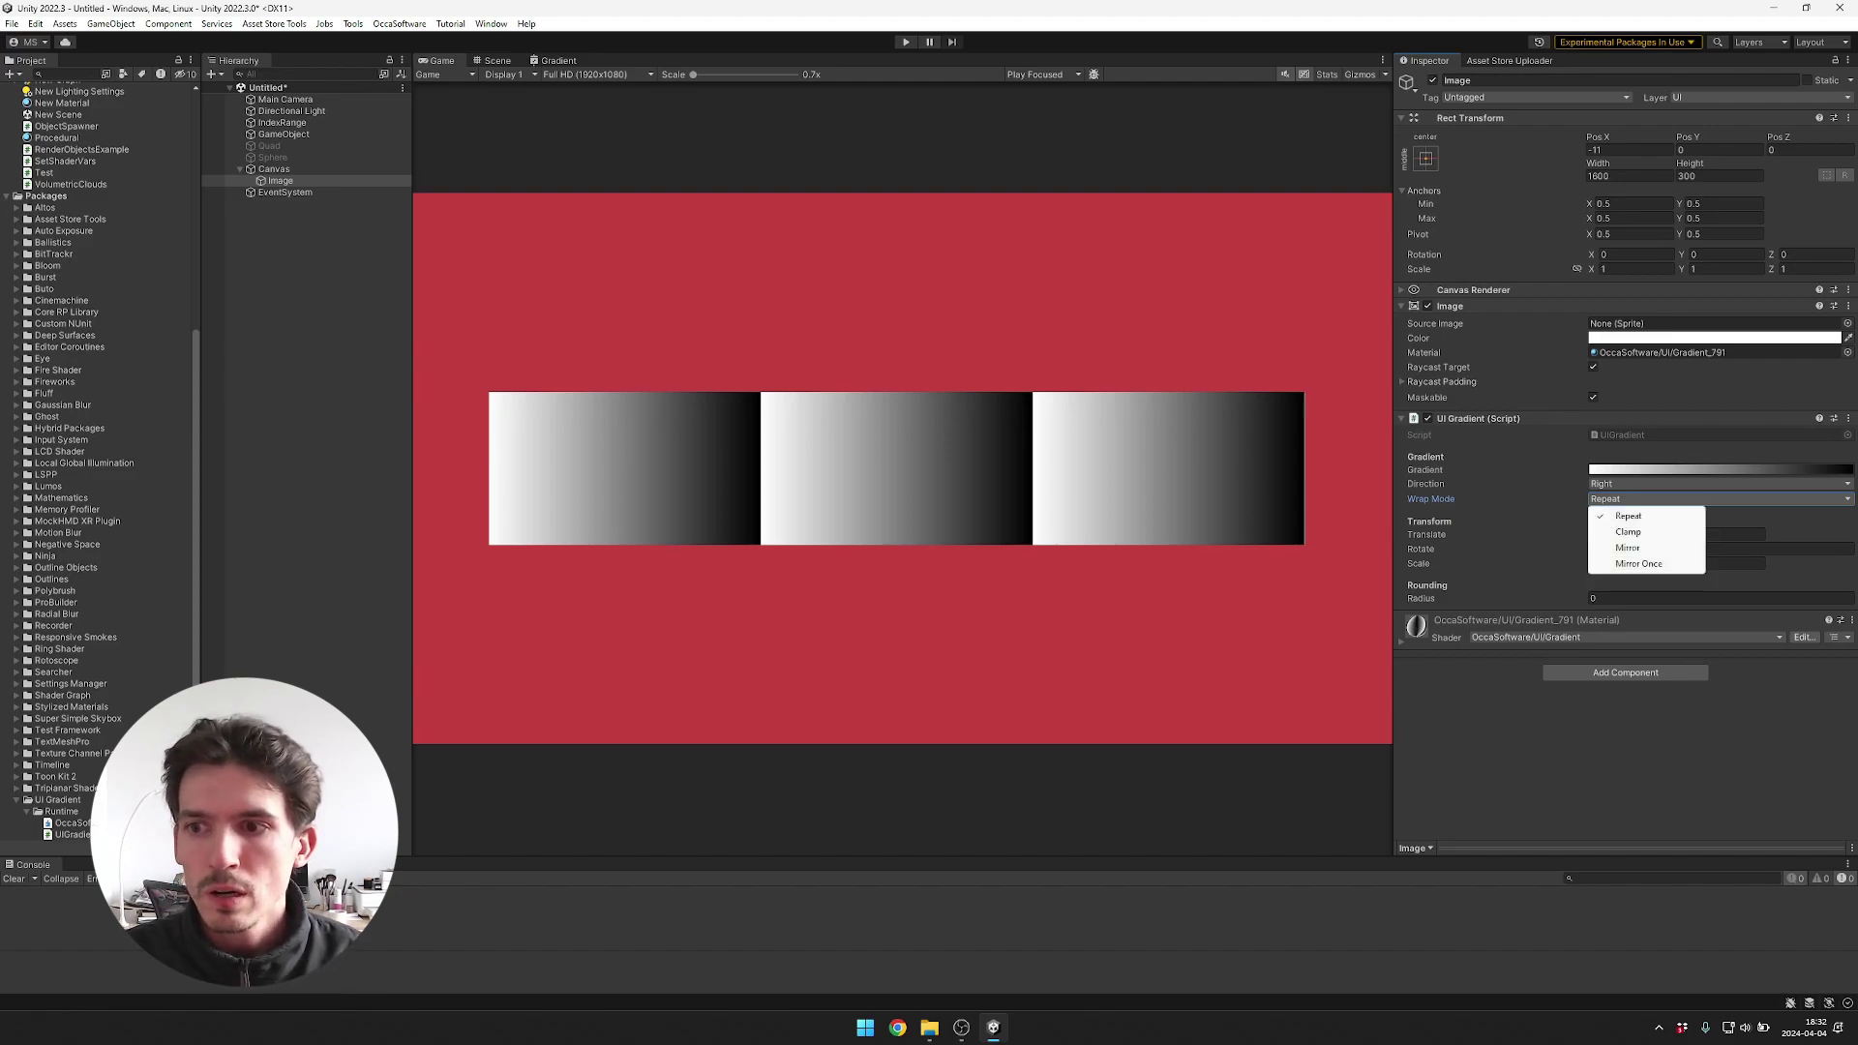
left_click(1634, 548)
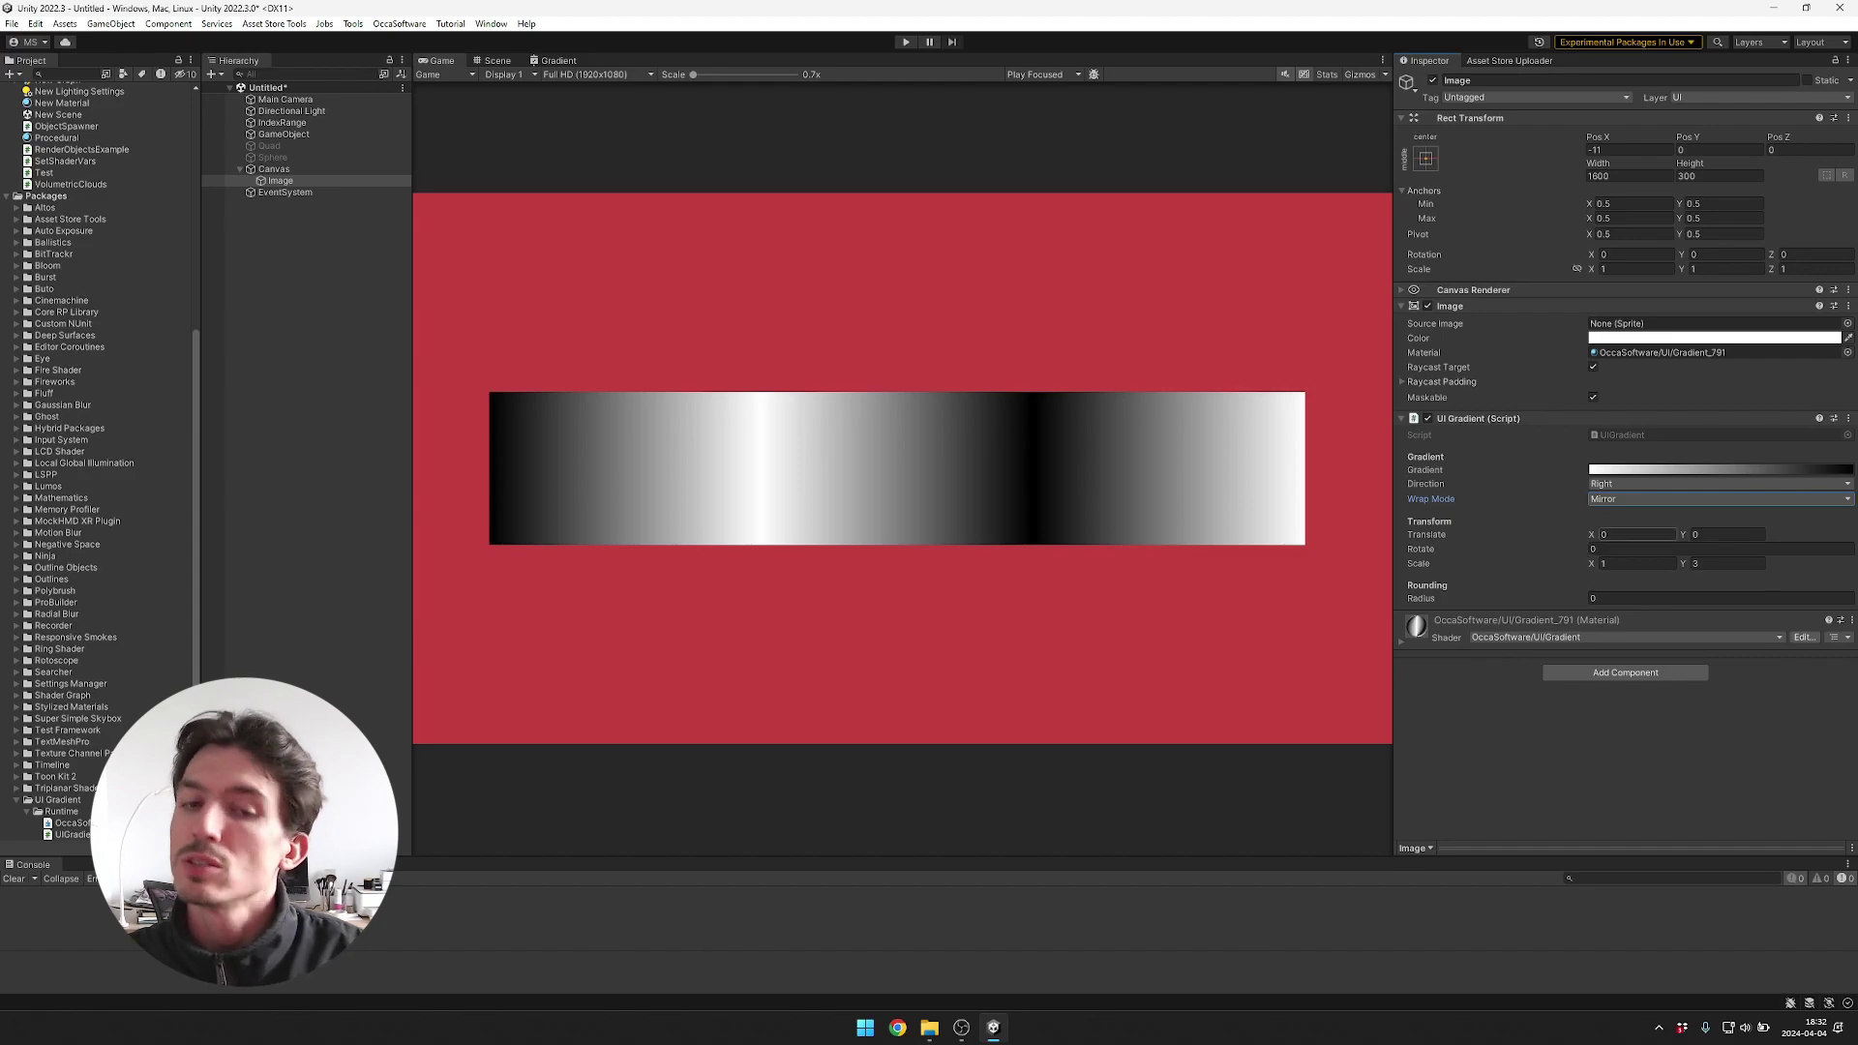
left_click(1645, 498)
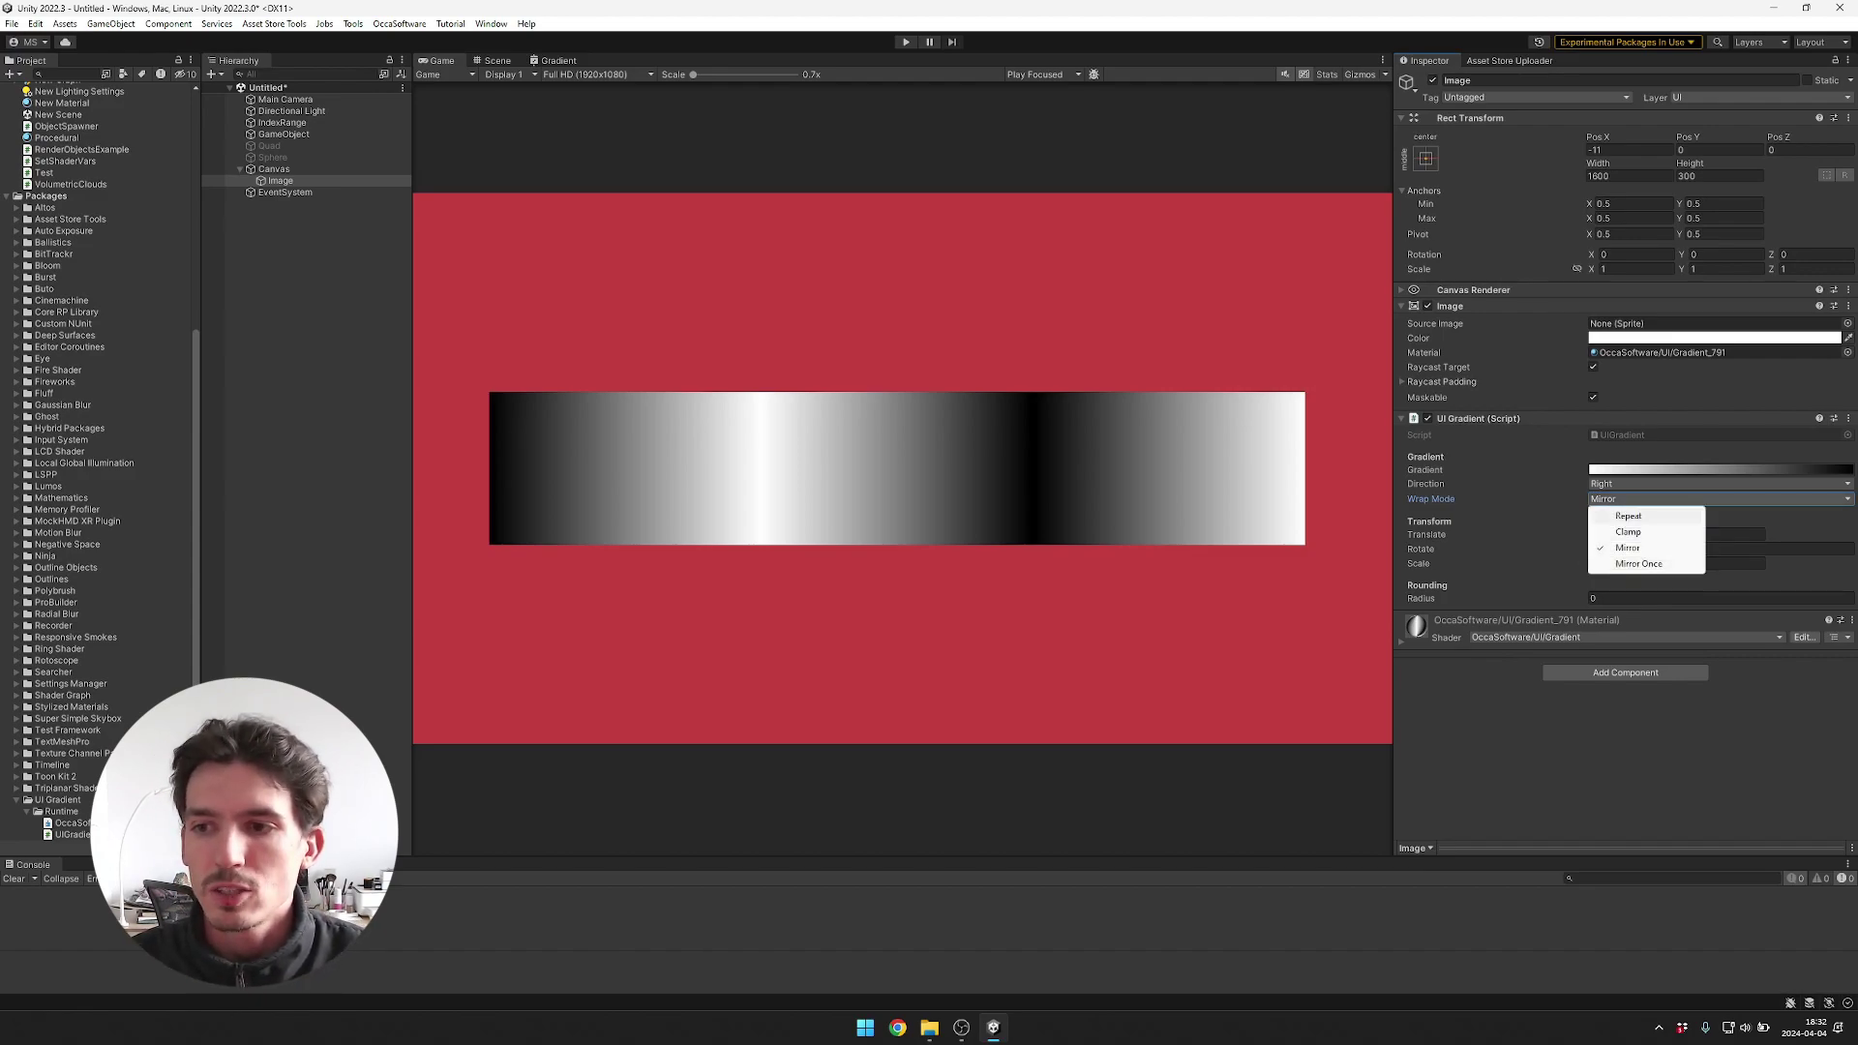
left_click(1636, 514)
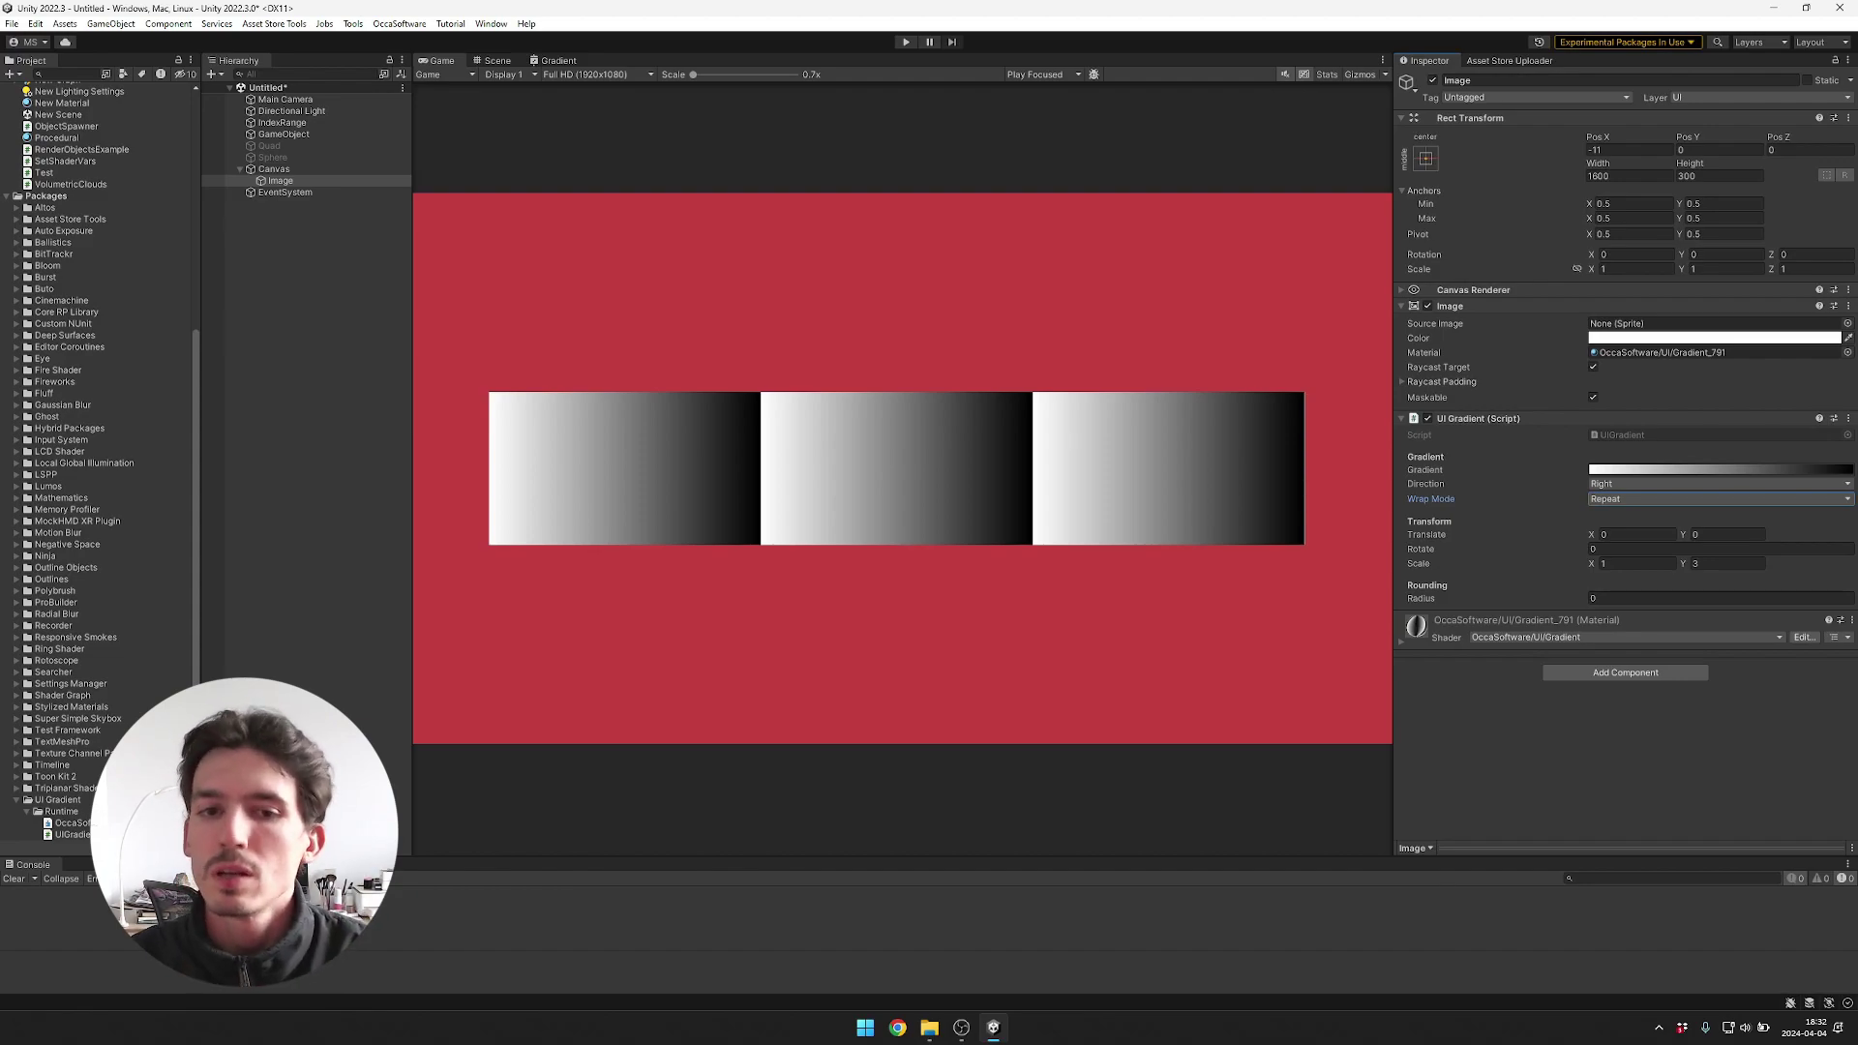
left_click(1645, 498)
left_click(1636, 548)
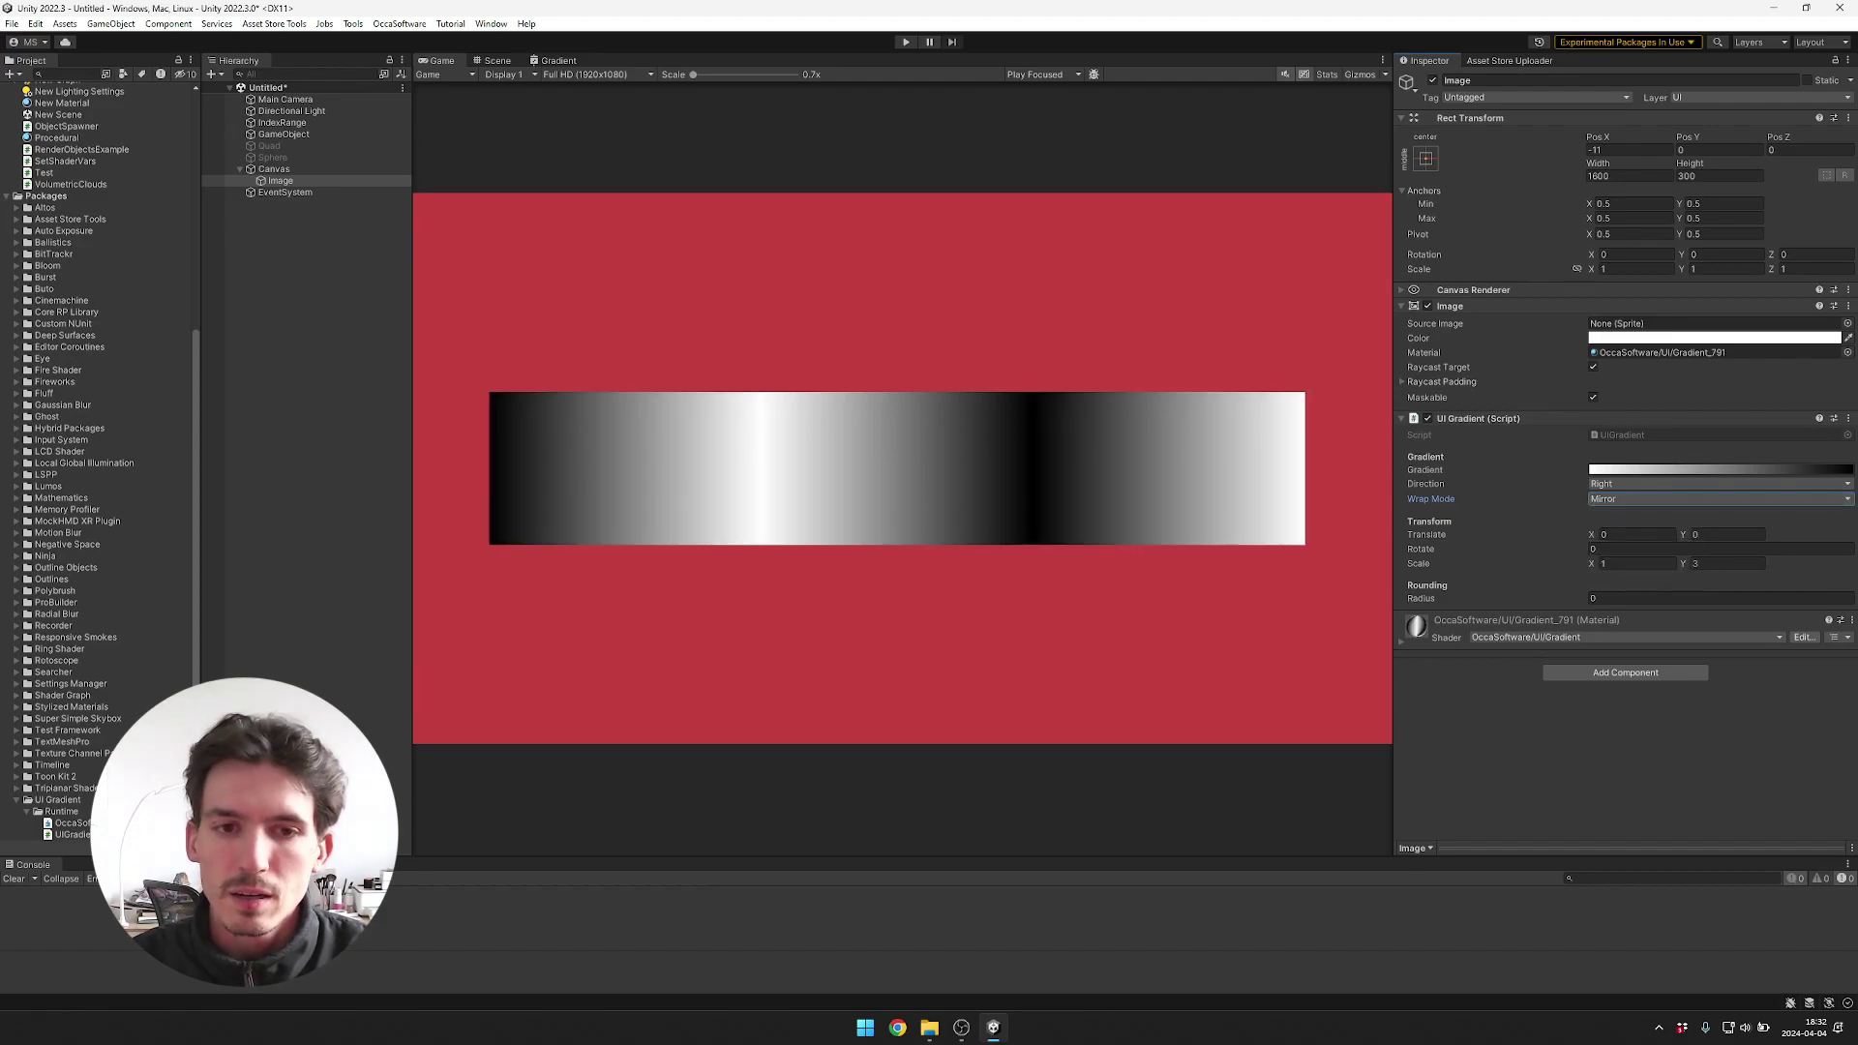
Set the gradient's Wrap Mode to Repeat and its Y scale to 1.
left_click(1645, 498)
left_click(1636, 515)
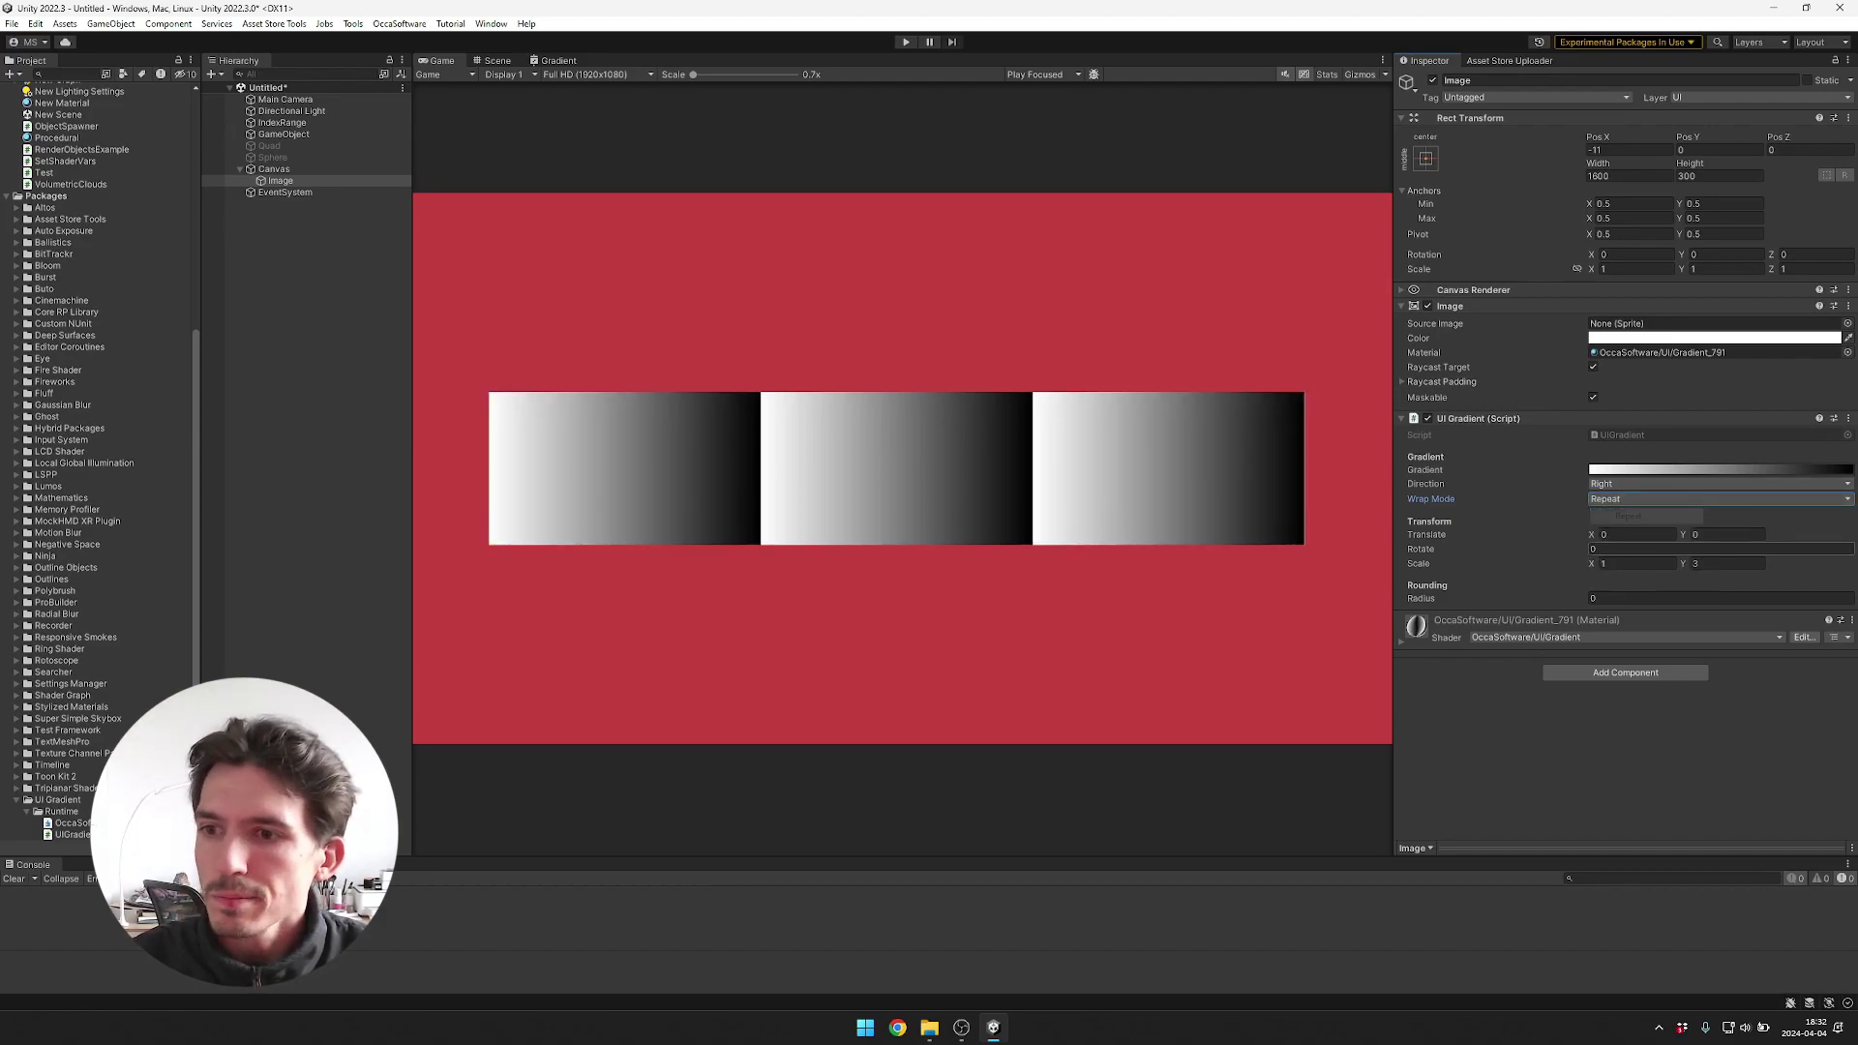
left_click(1728, 564)
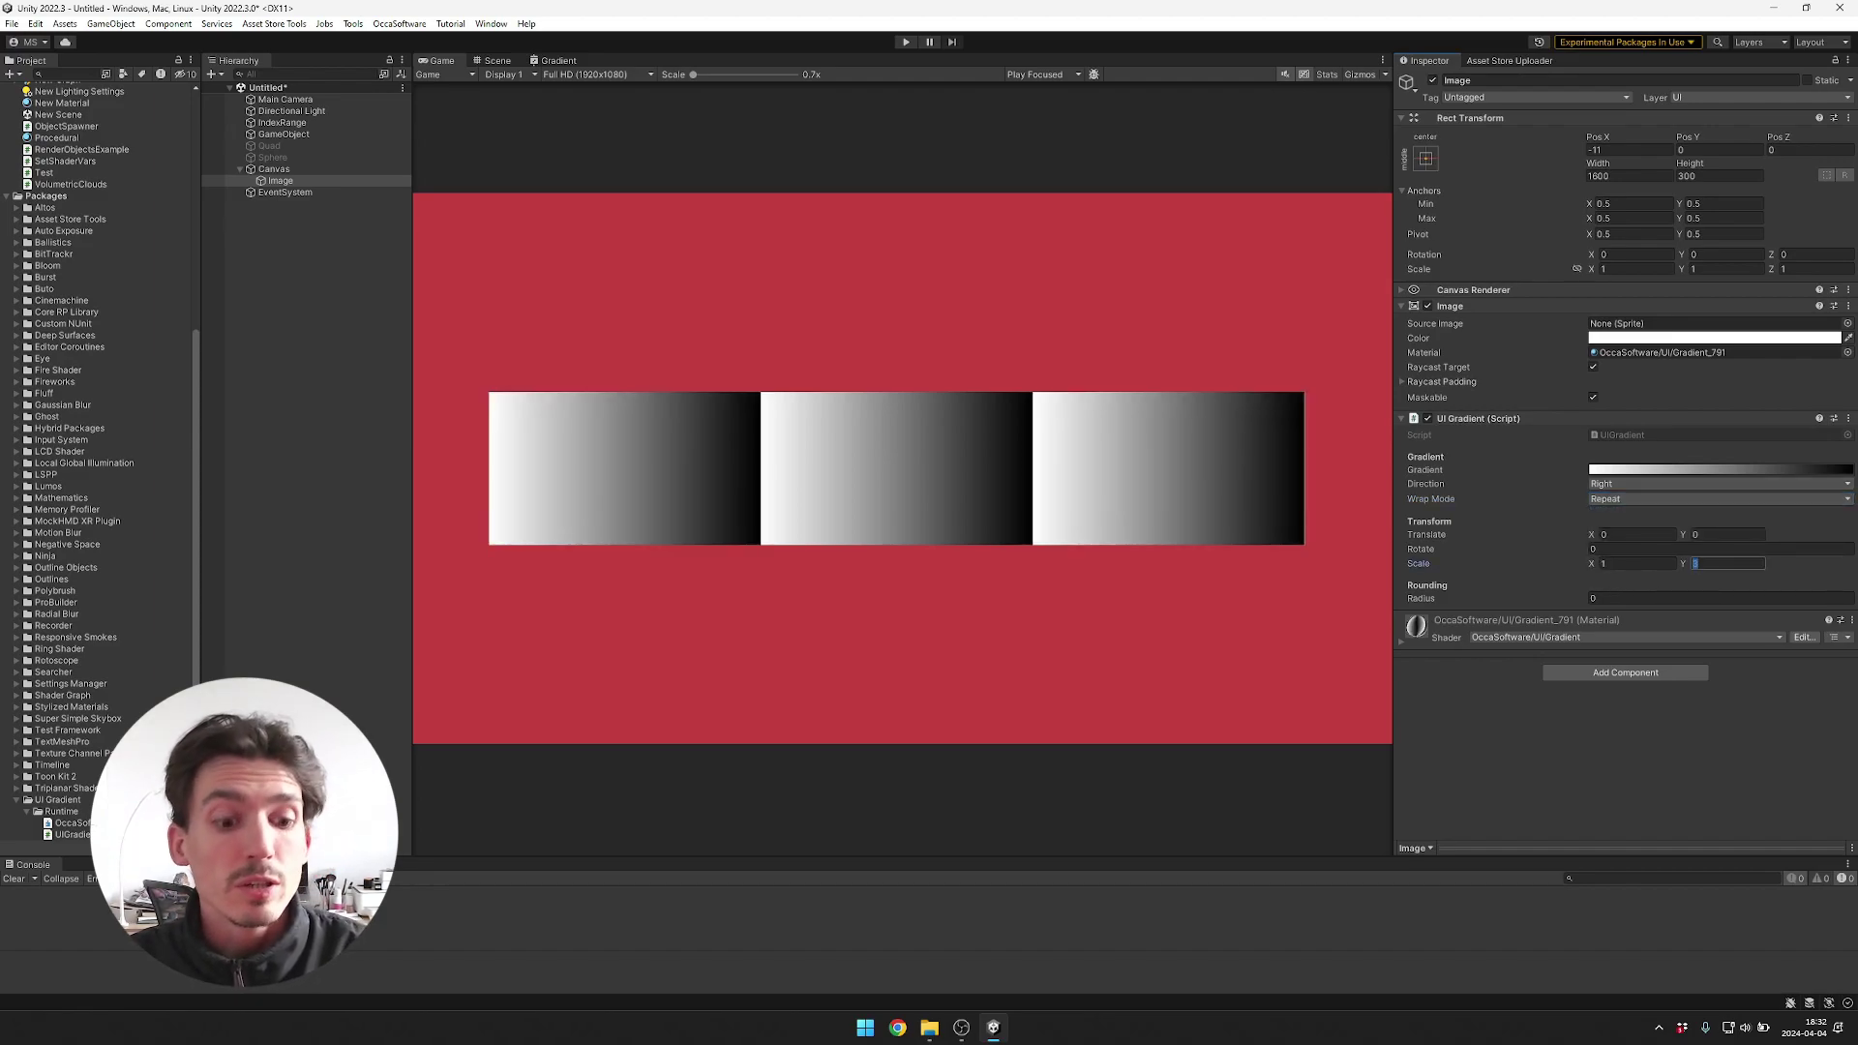
type("1")
Shift the gradient through negative Translate Y values, set the image Height to 30, and shift Translate Y to about -3.3.
left_click_drag(1683, 534, 1087, 534)
left_click_drag(1297, 535, 1200, 534)
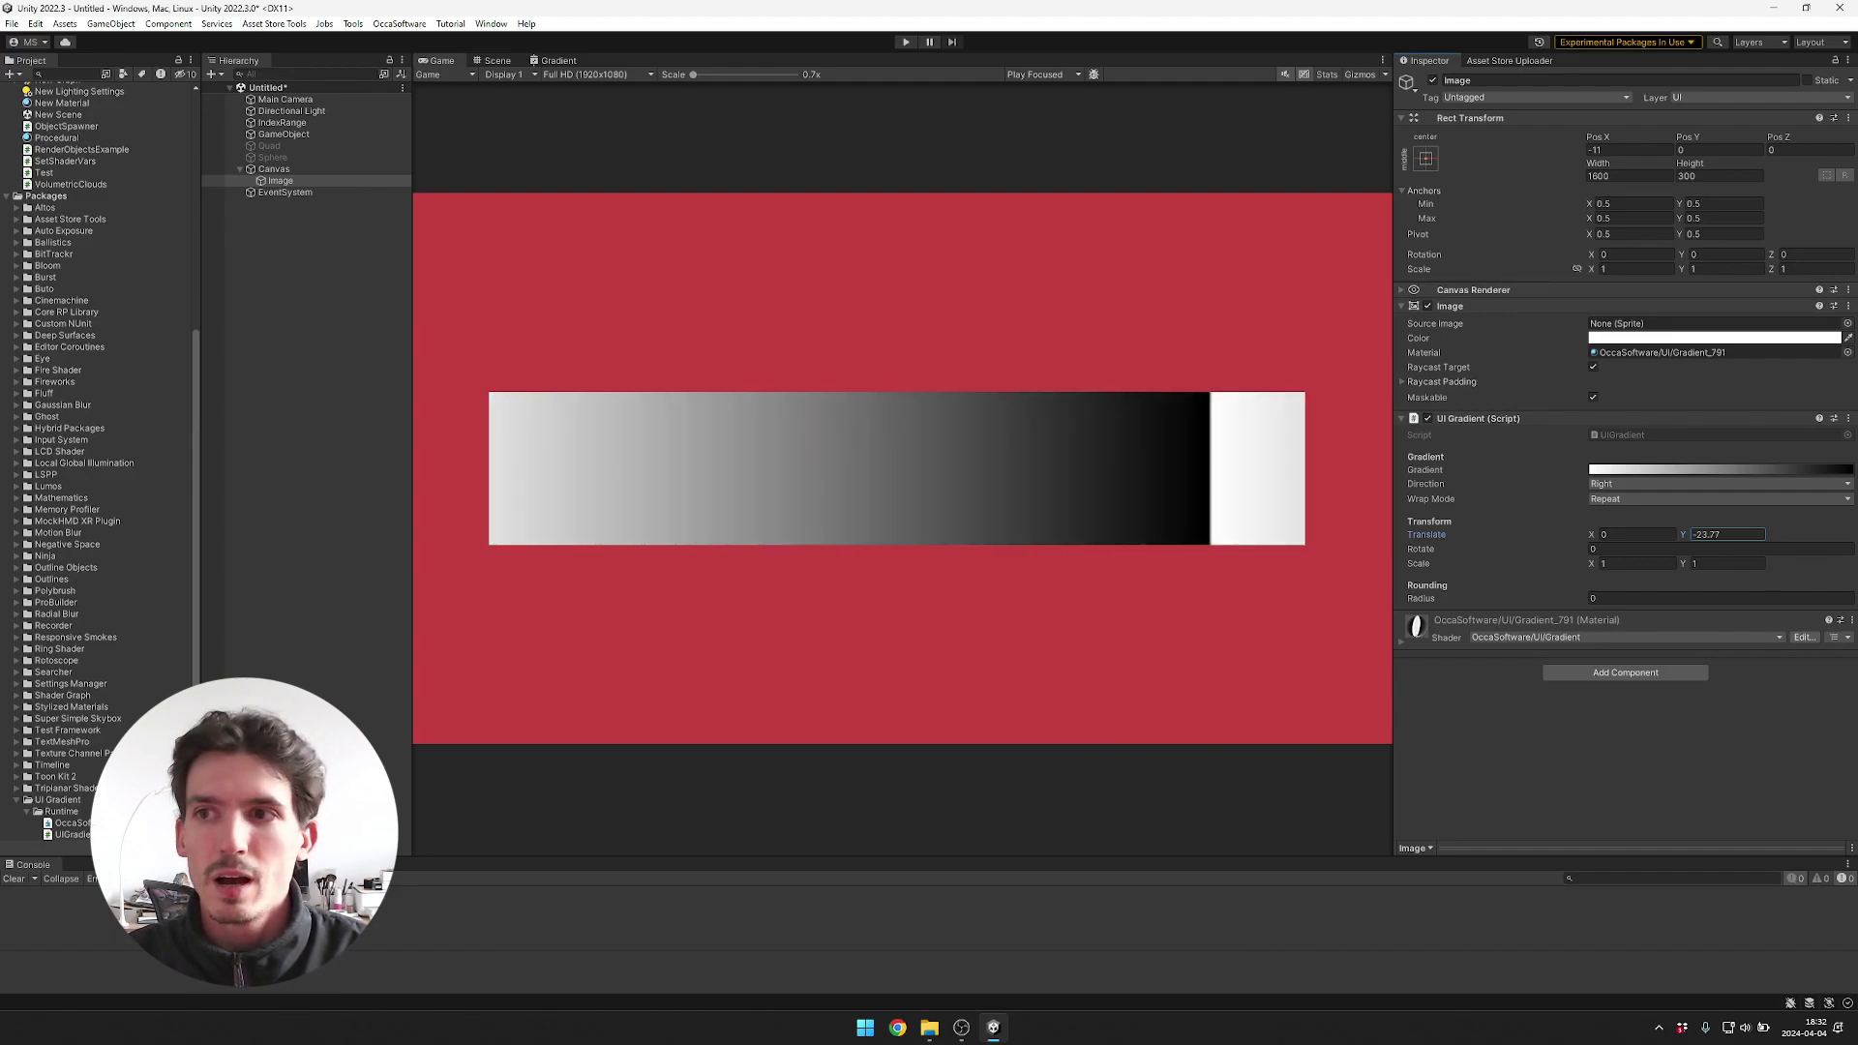
left_click(1718, 175)
type("1")
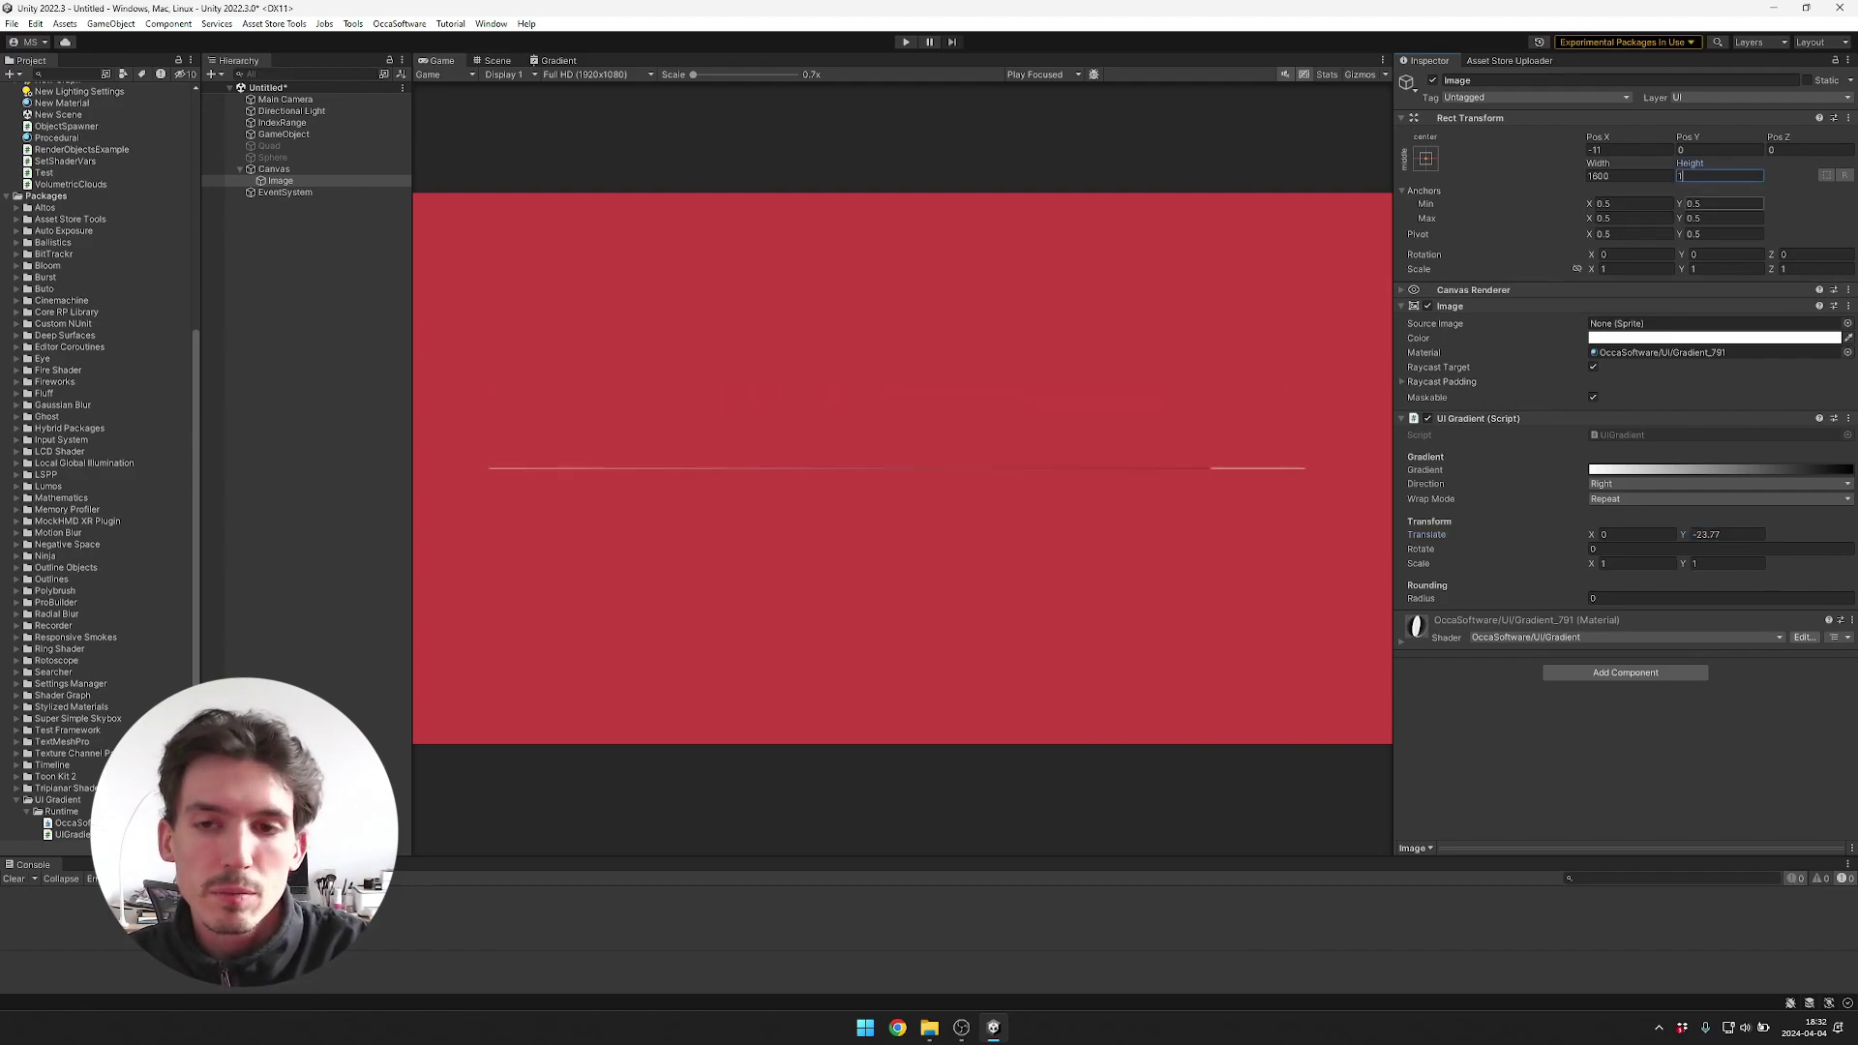
key("BackSpace")
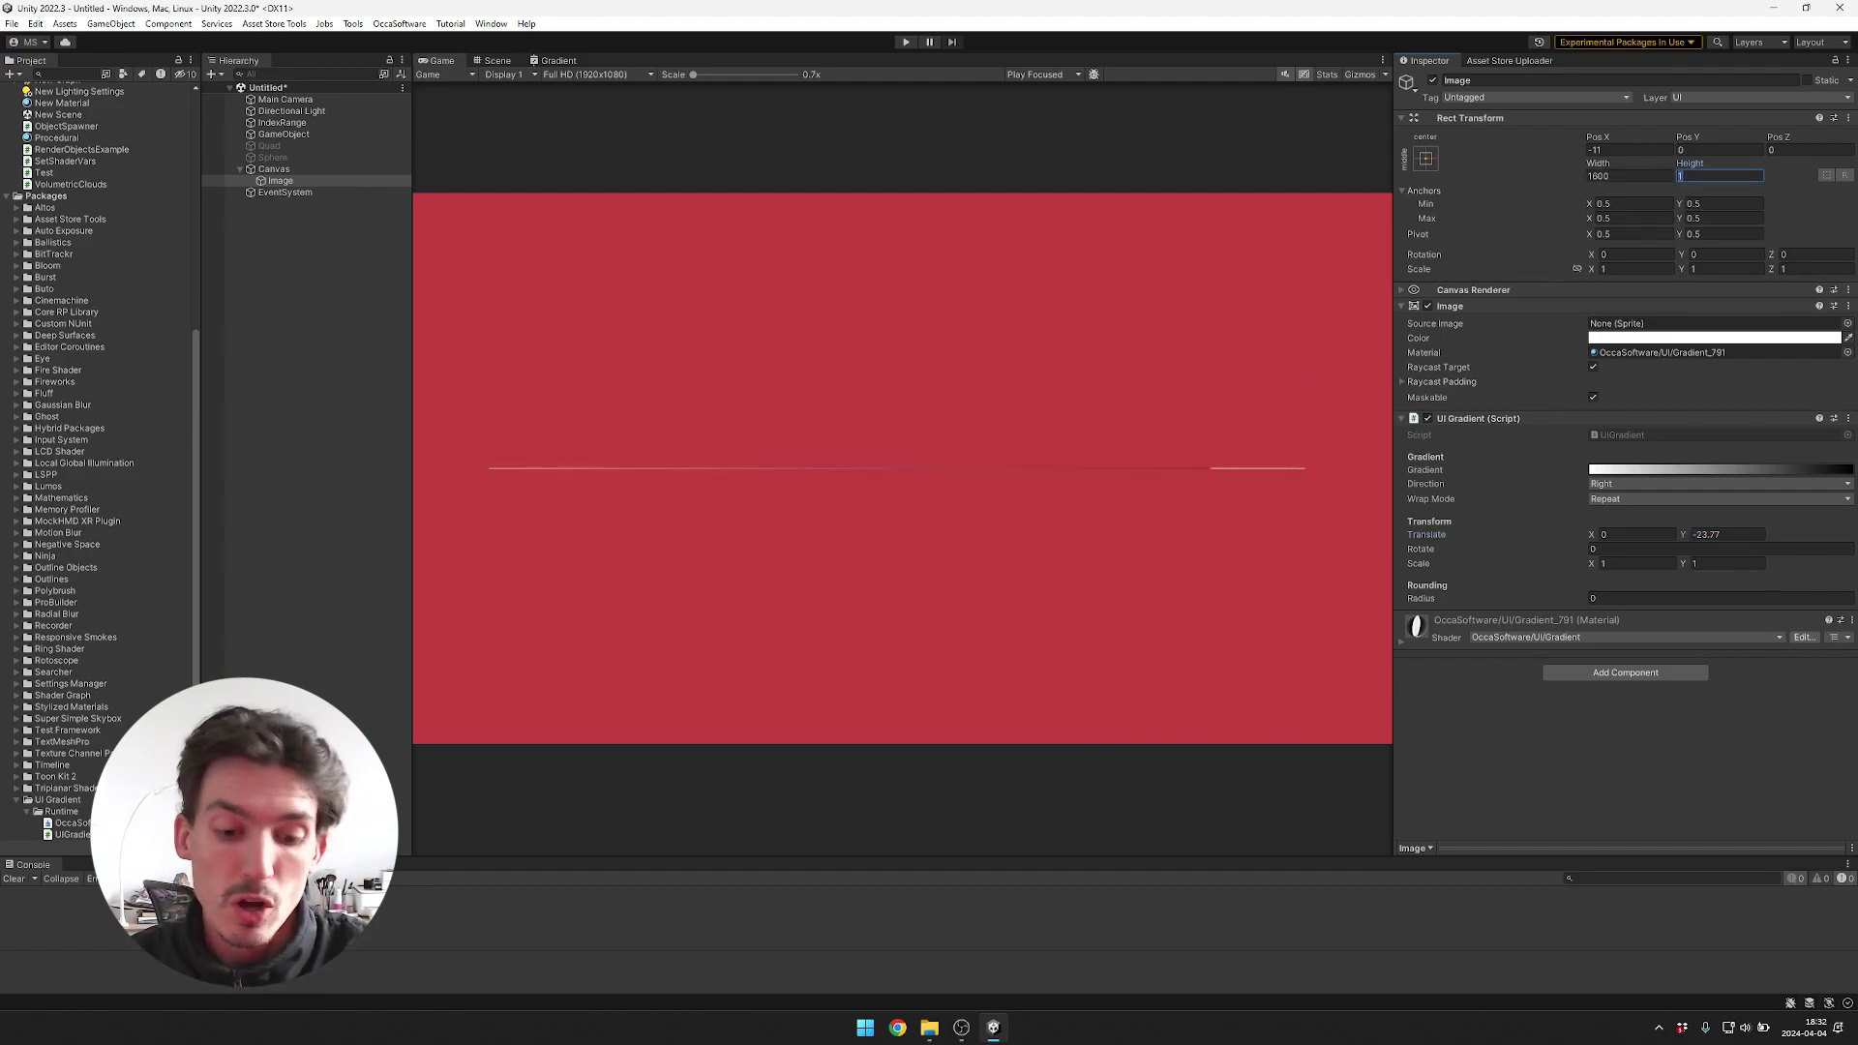
type("30")
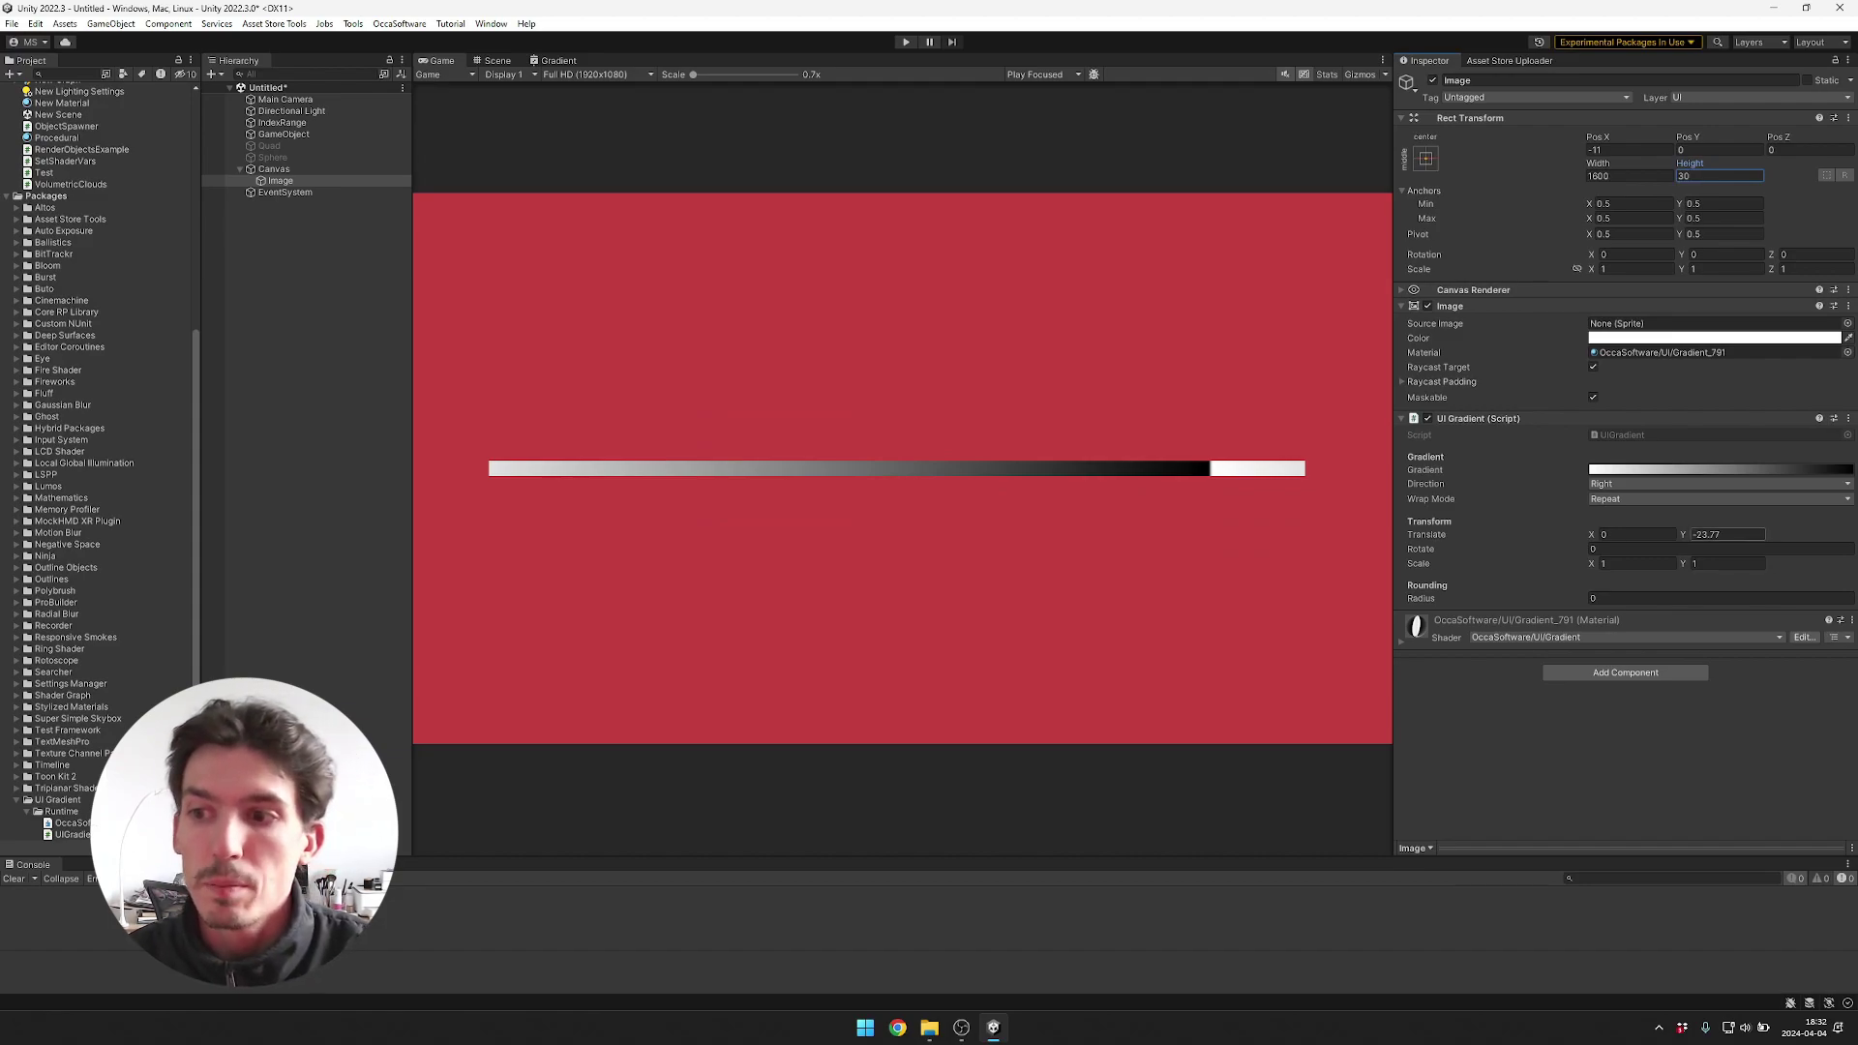
left_click_drag(1683, 535, 1742, 534)
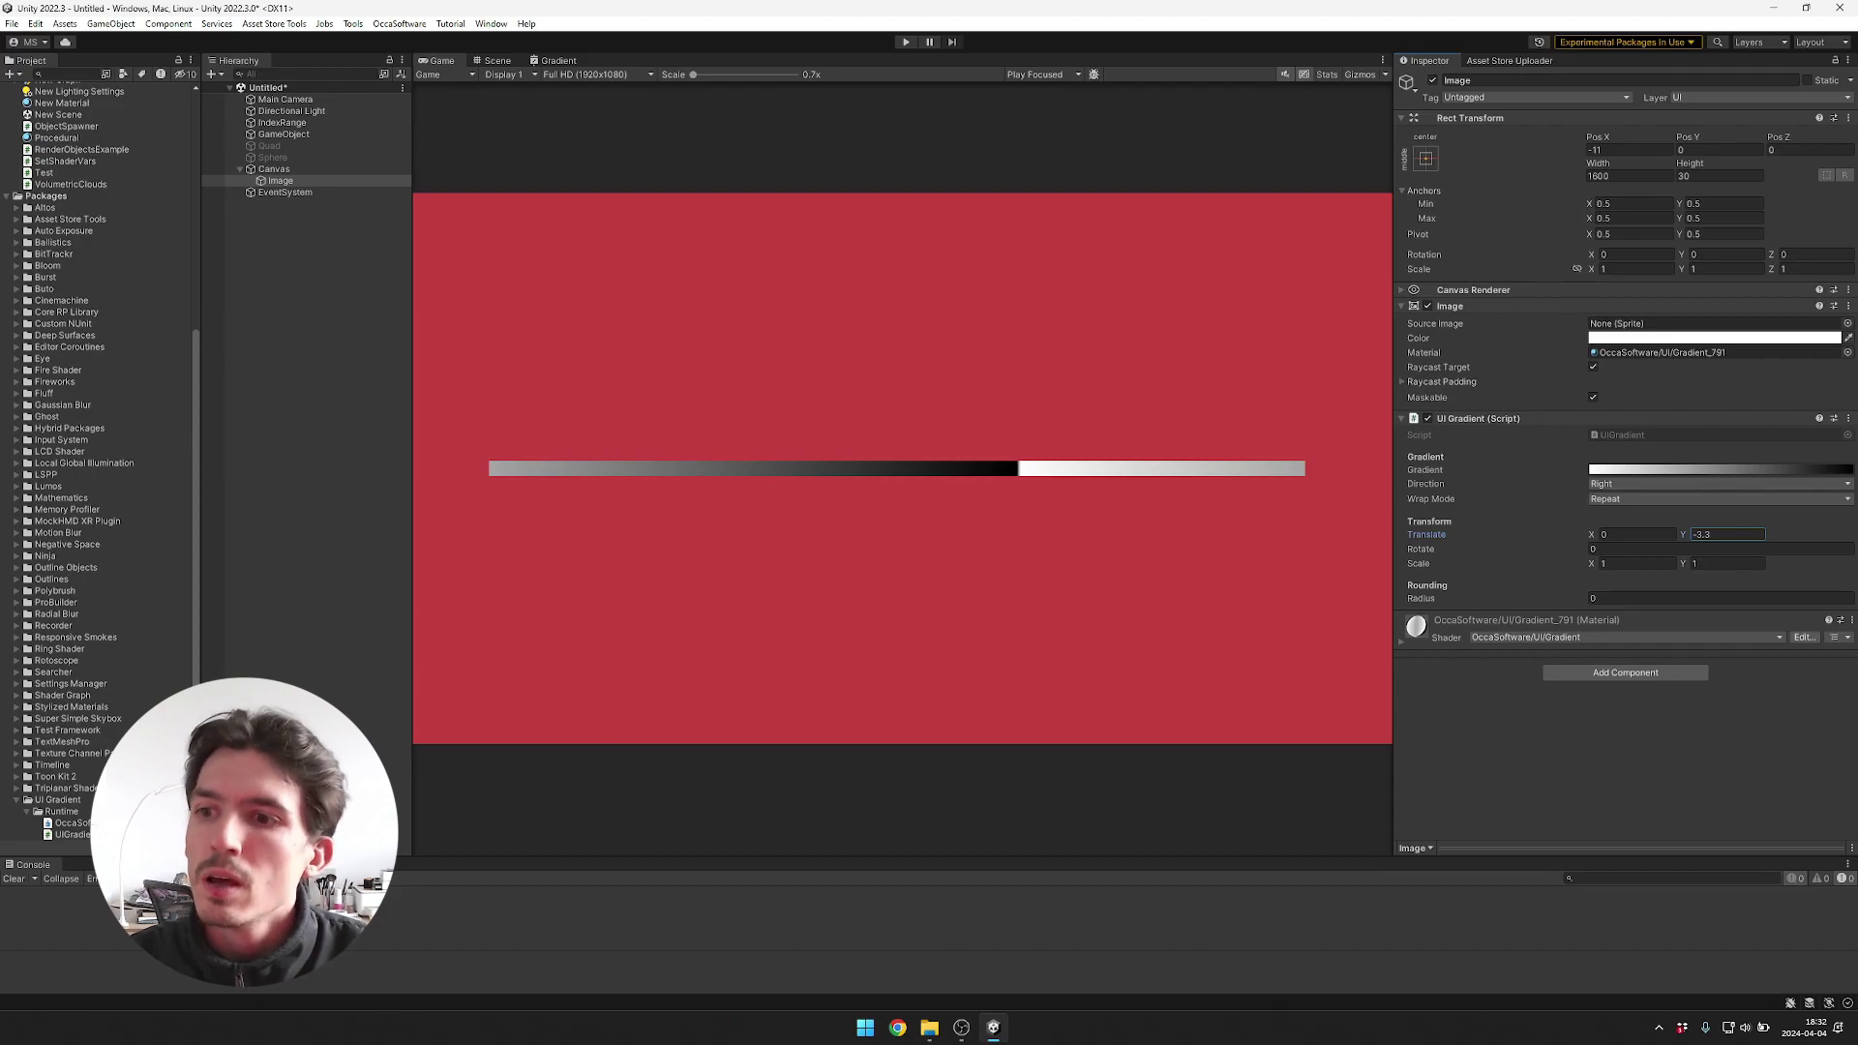
Make the gradient's end colour white and lower its end alpha to 0 so it fades out.
left_click(1720, 469)
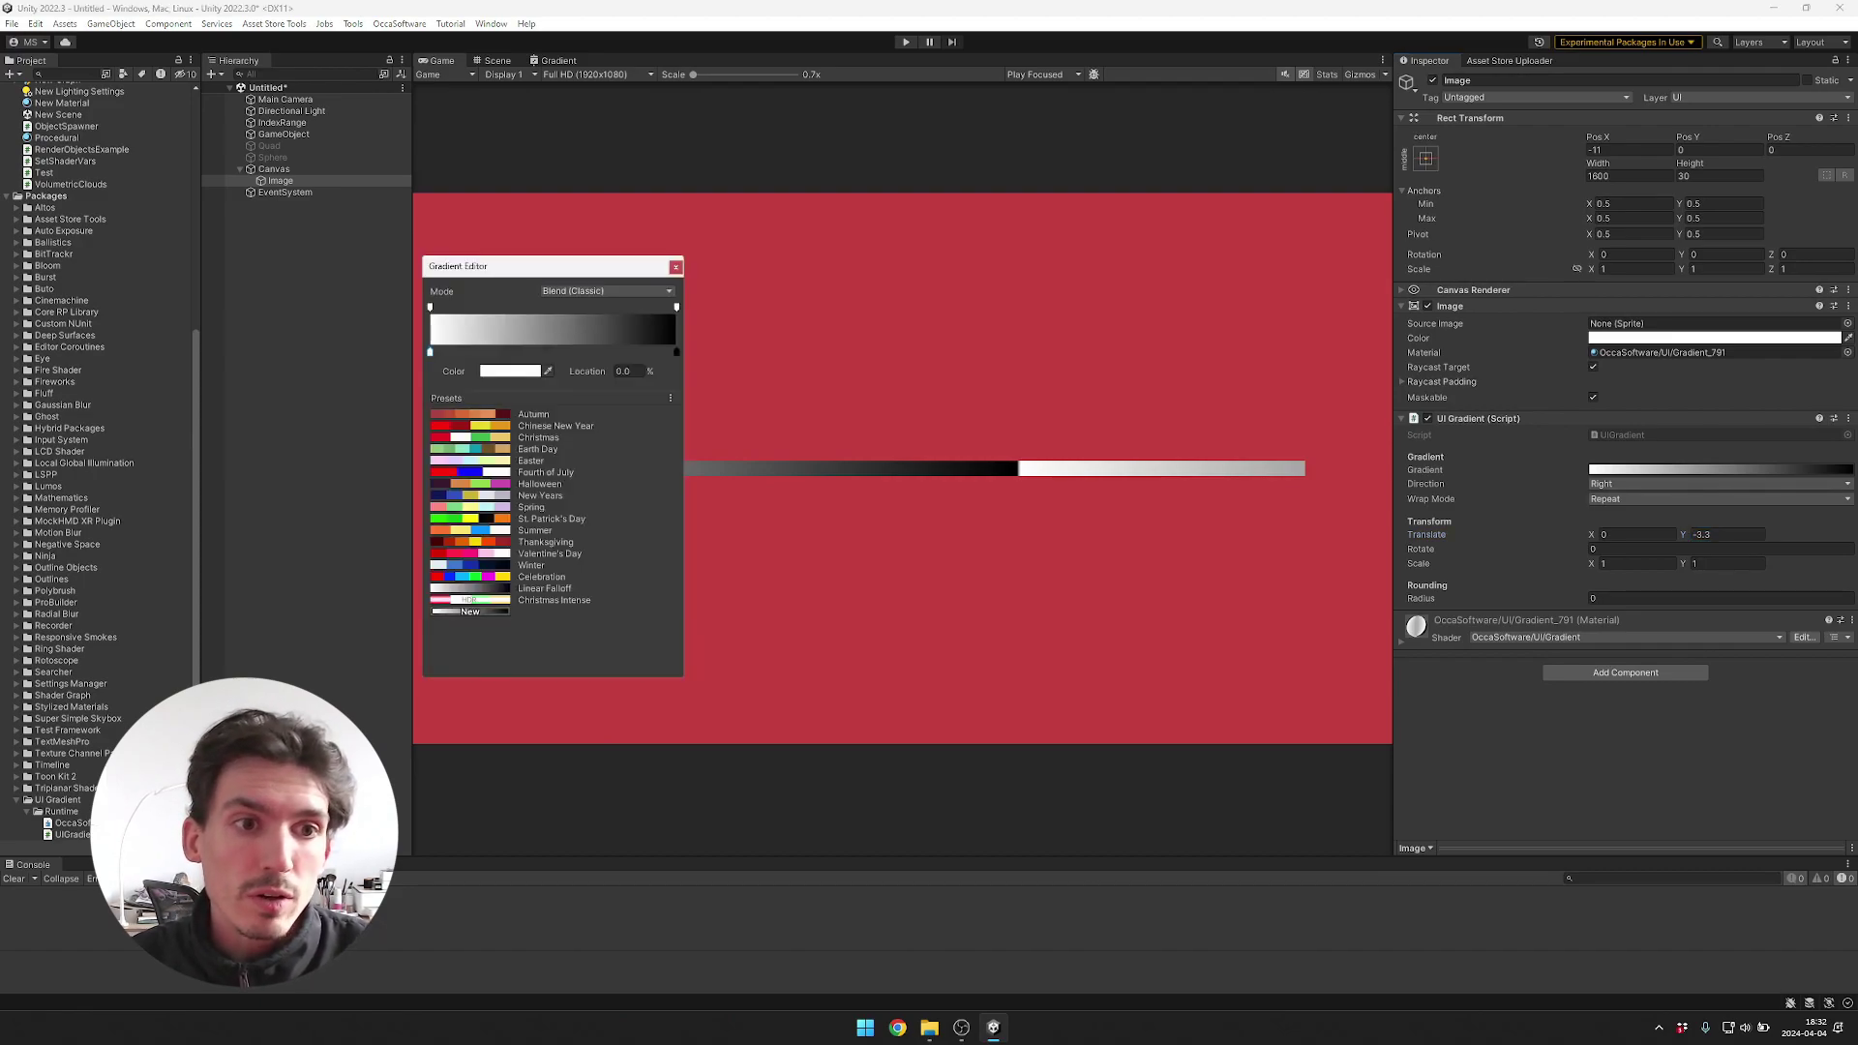
left_click(676, 307)
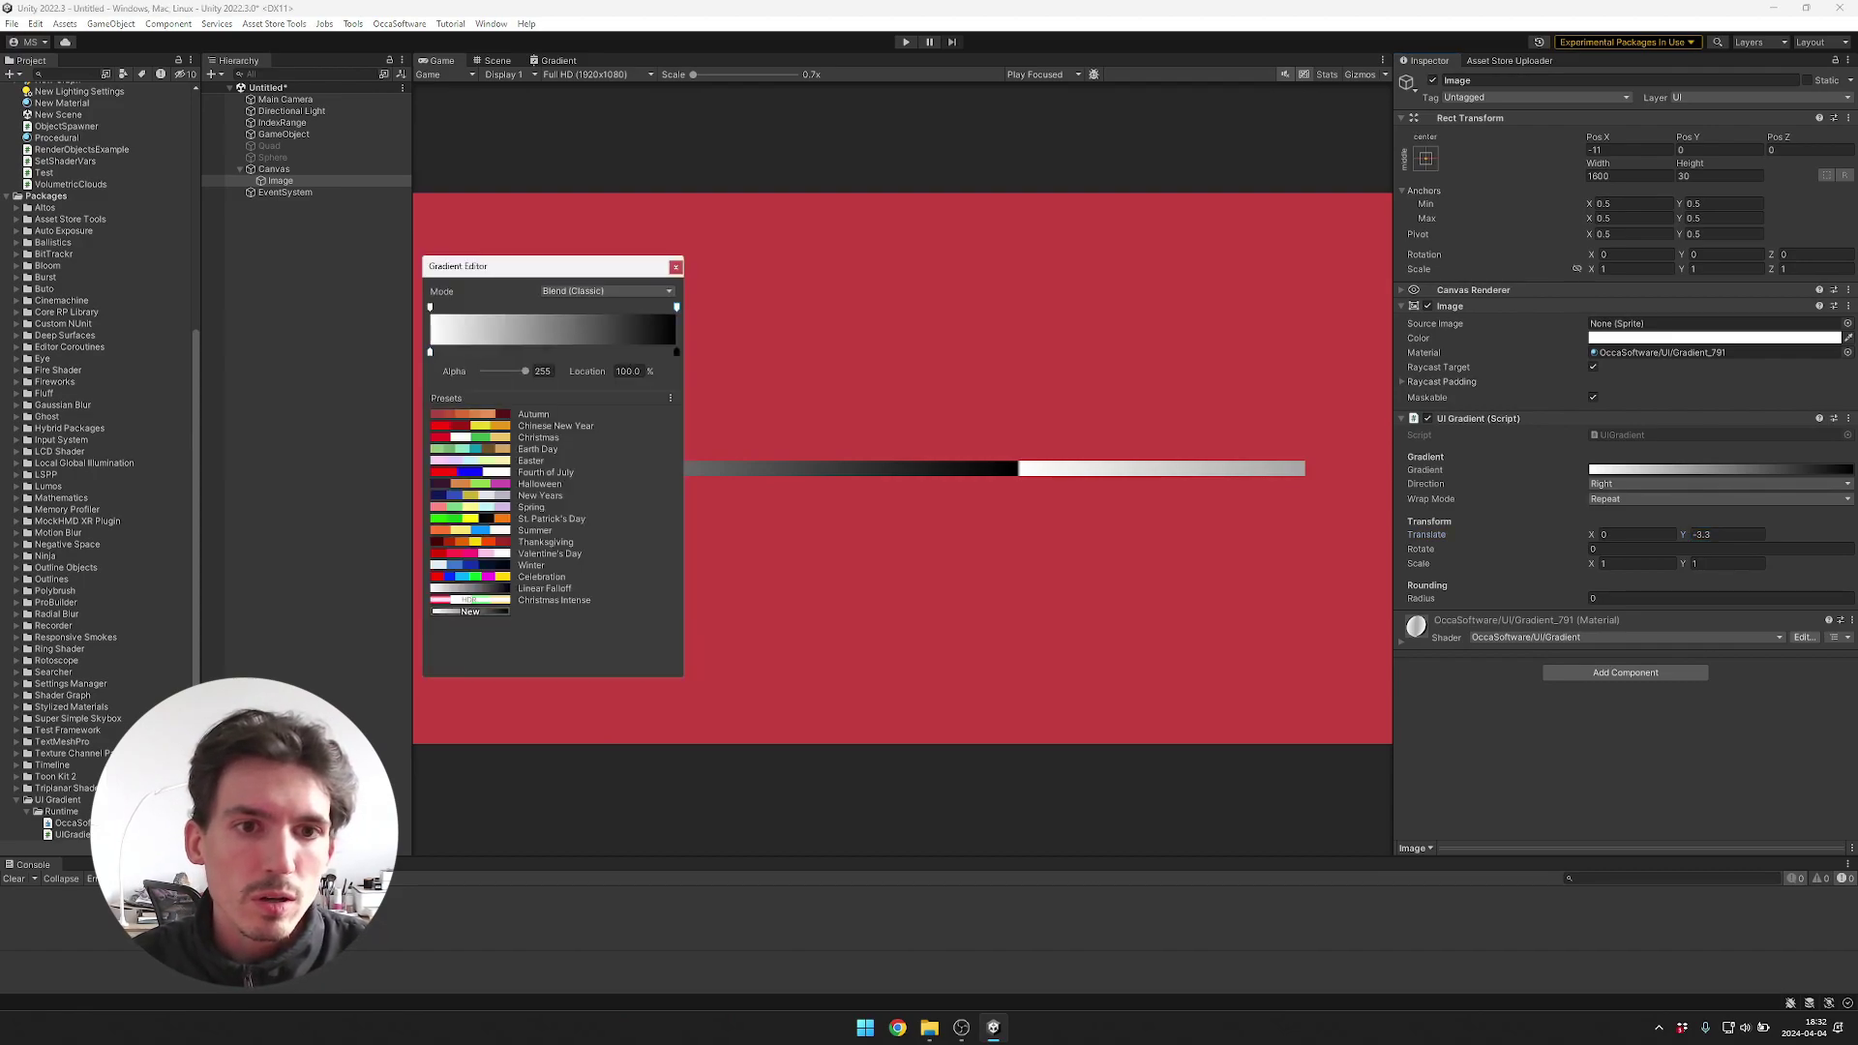
left_click(676, 352)
left_click(508, 371)
left_click(559, 442)
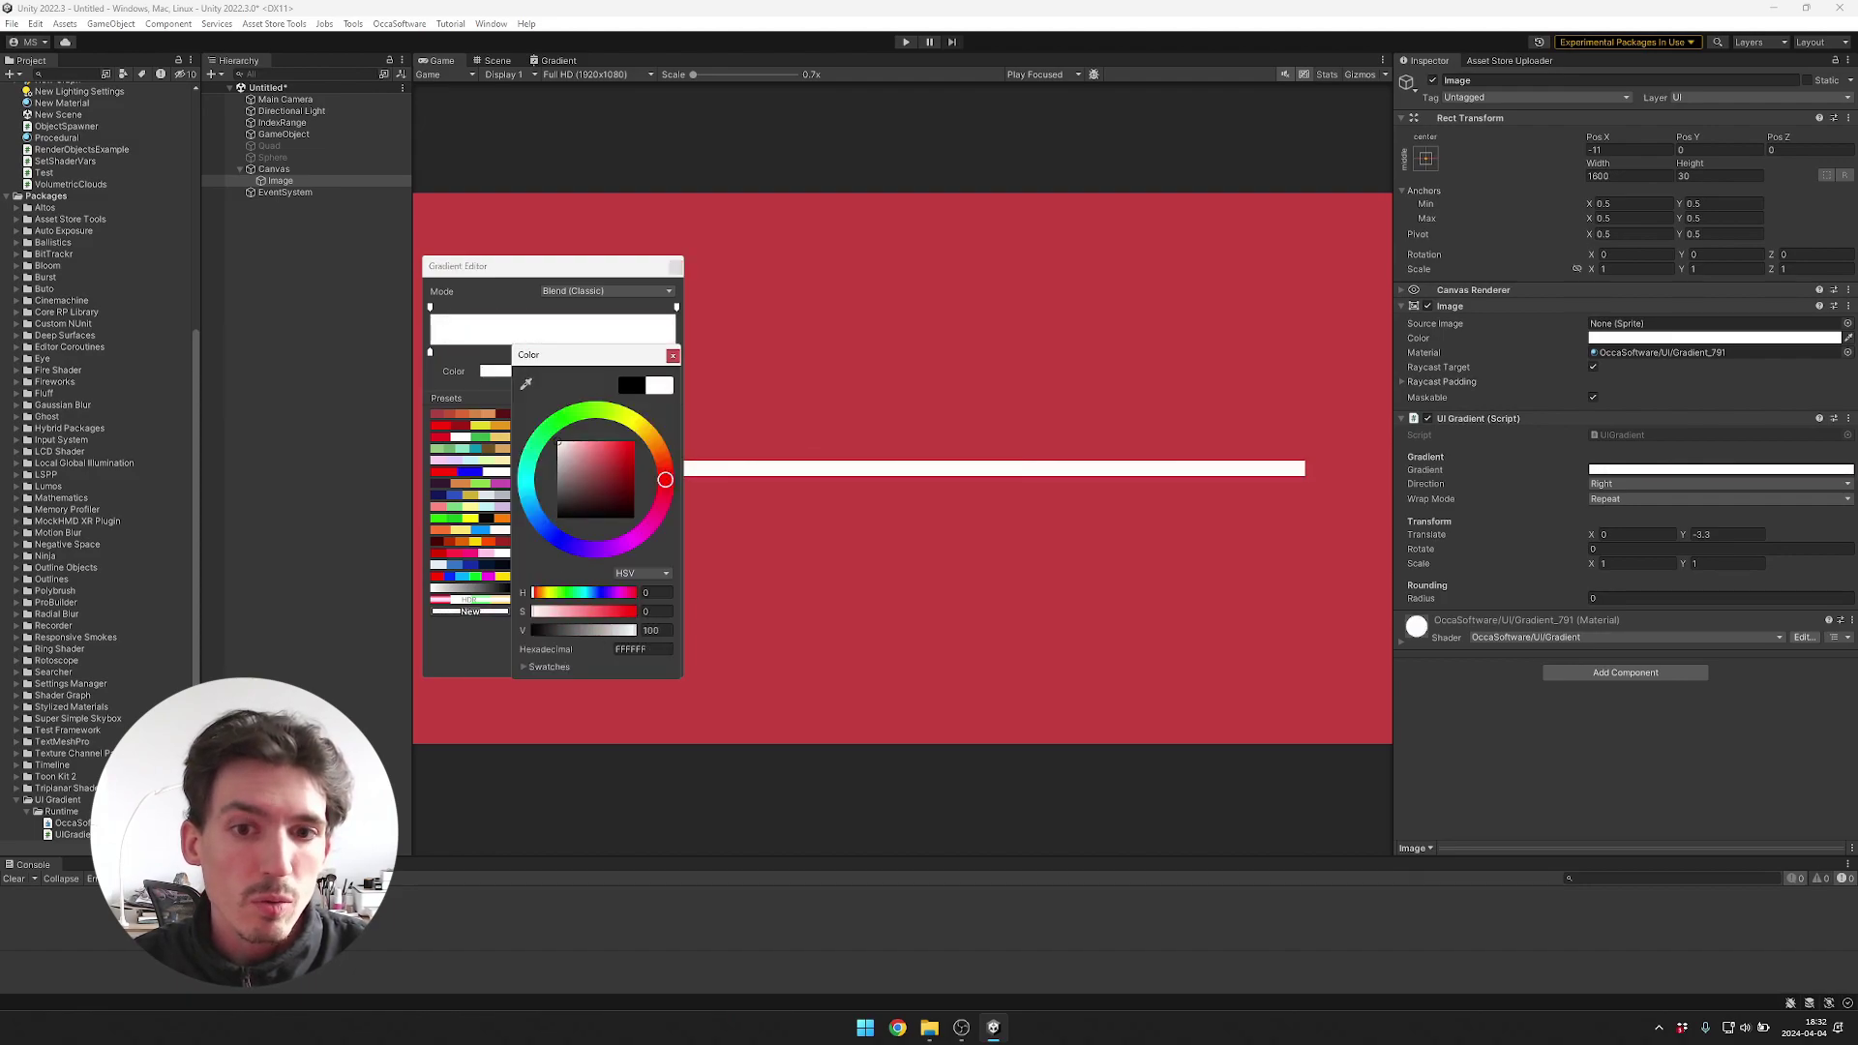
left_click(672, 355)
left_click(676, 307)
left_click_drag(528, 371, 483, 370)
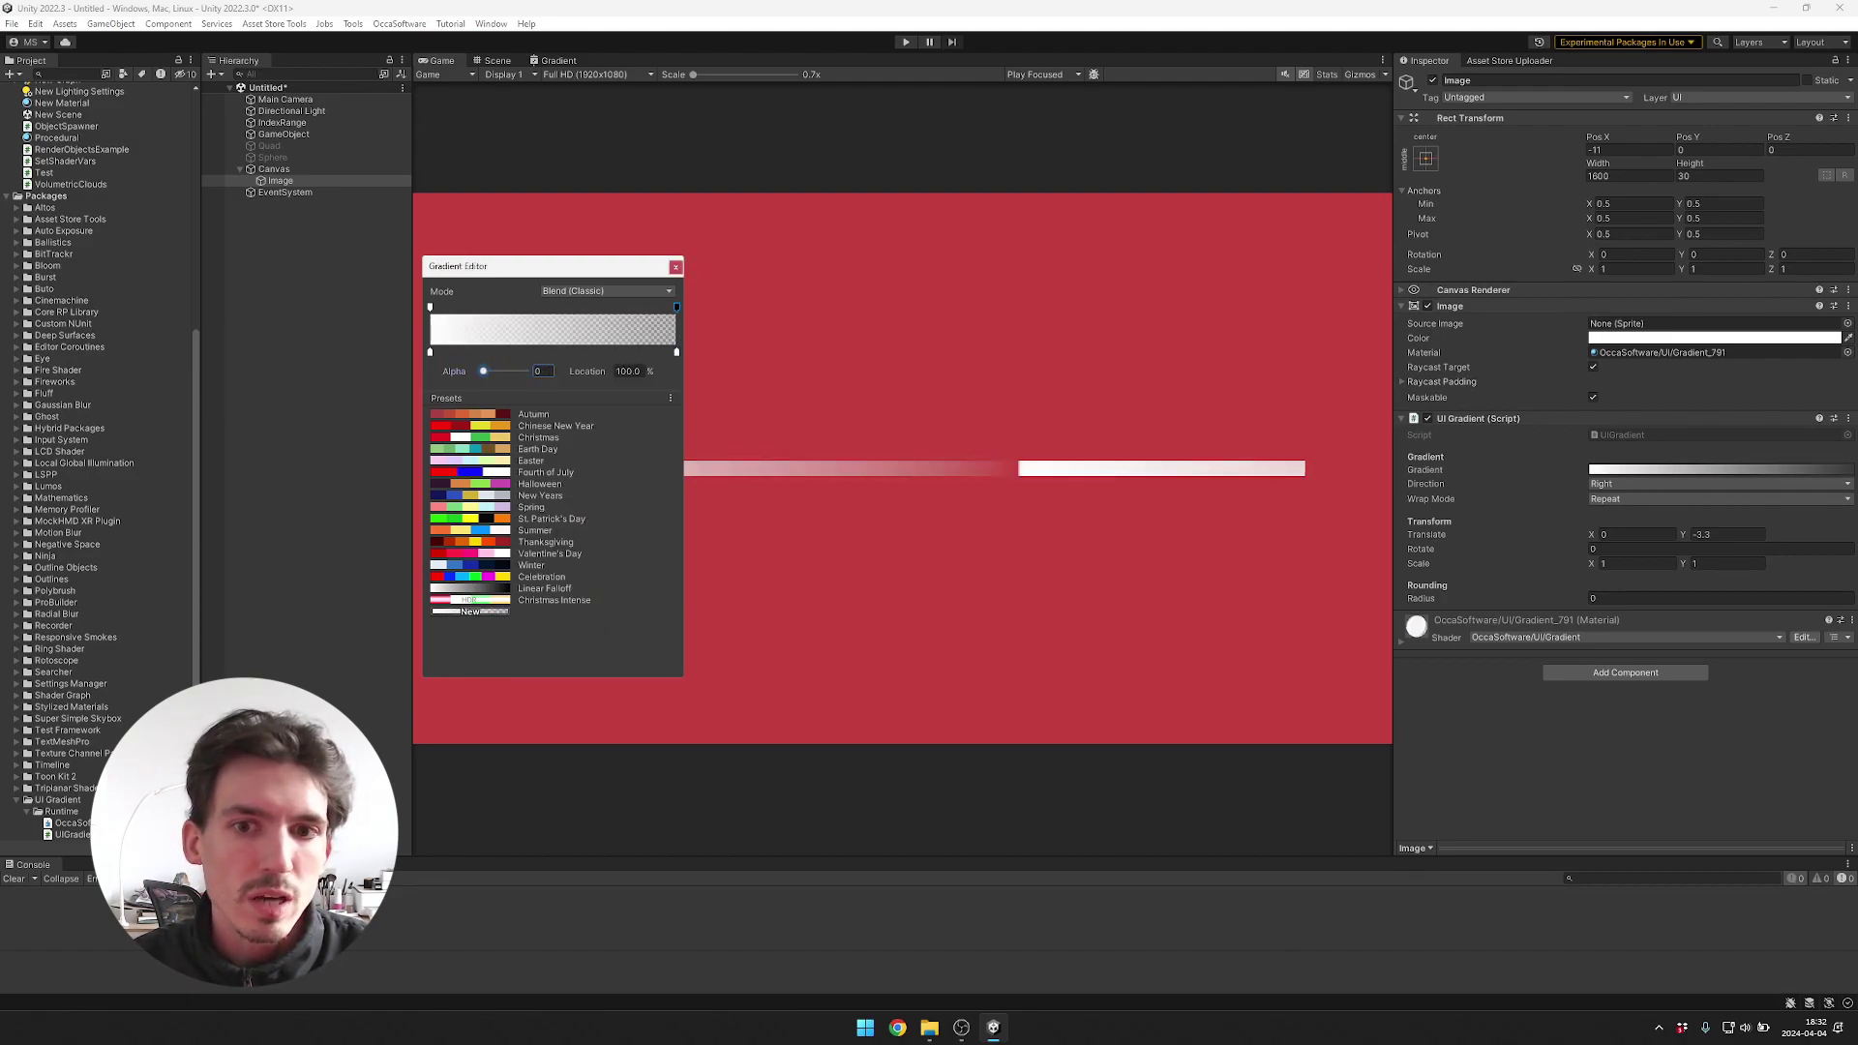
key("Escape")
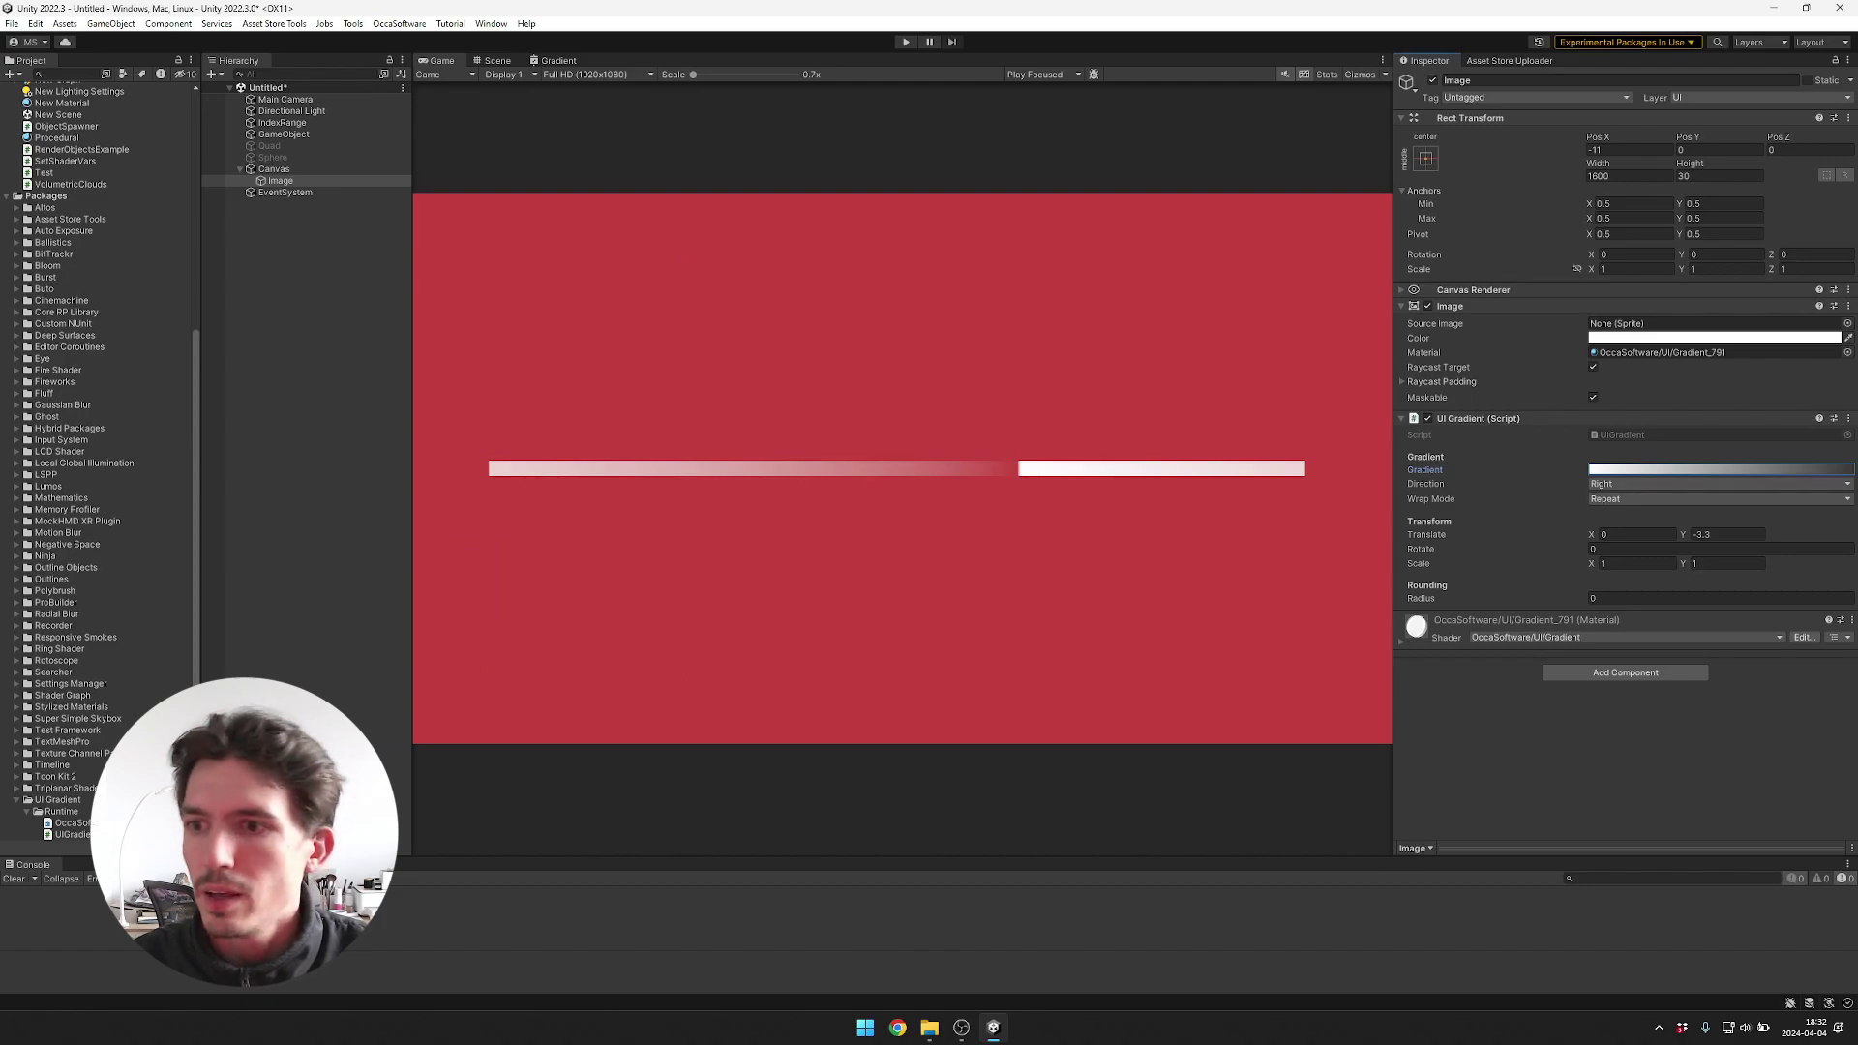
Slide the fading gradient along the bar with Translate Y and reset Translate Y to 0.
left_click_drag(1683, 535, 1855, 534)
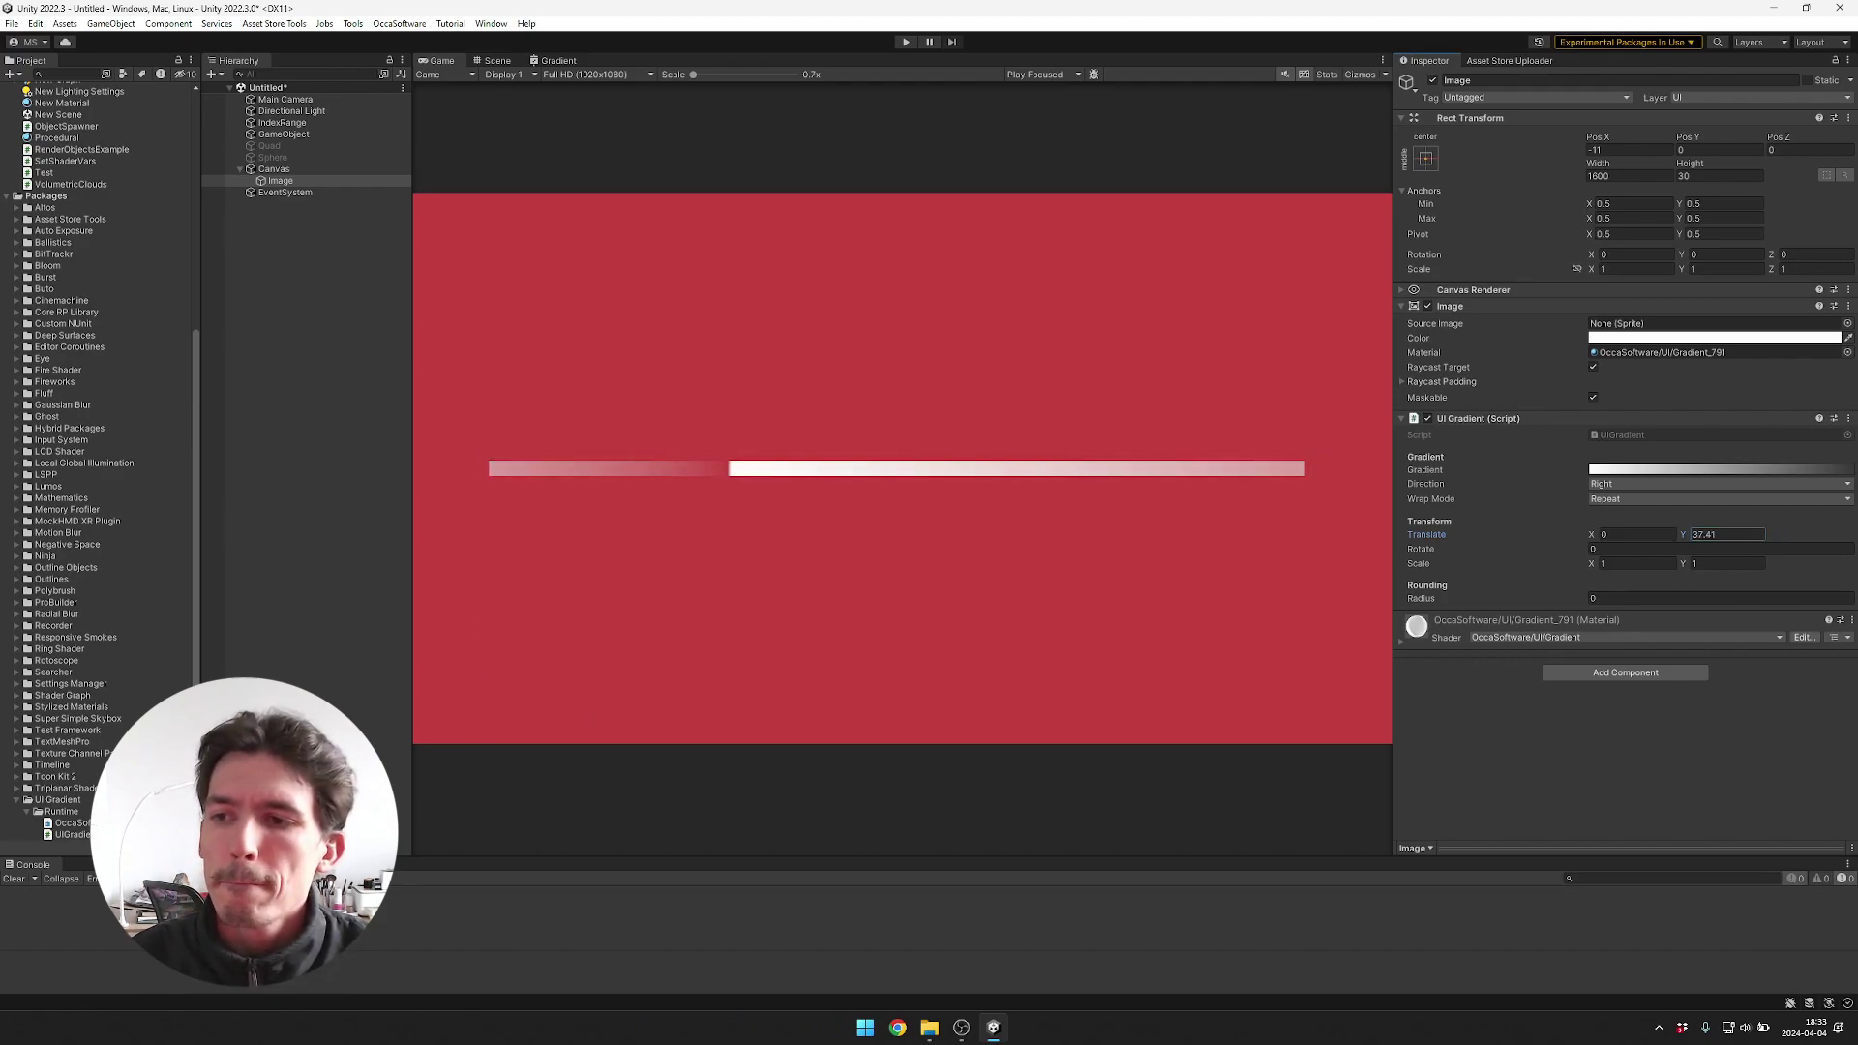
type("0")
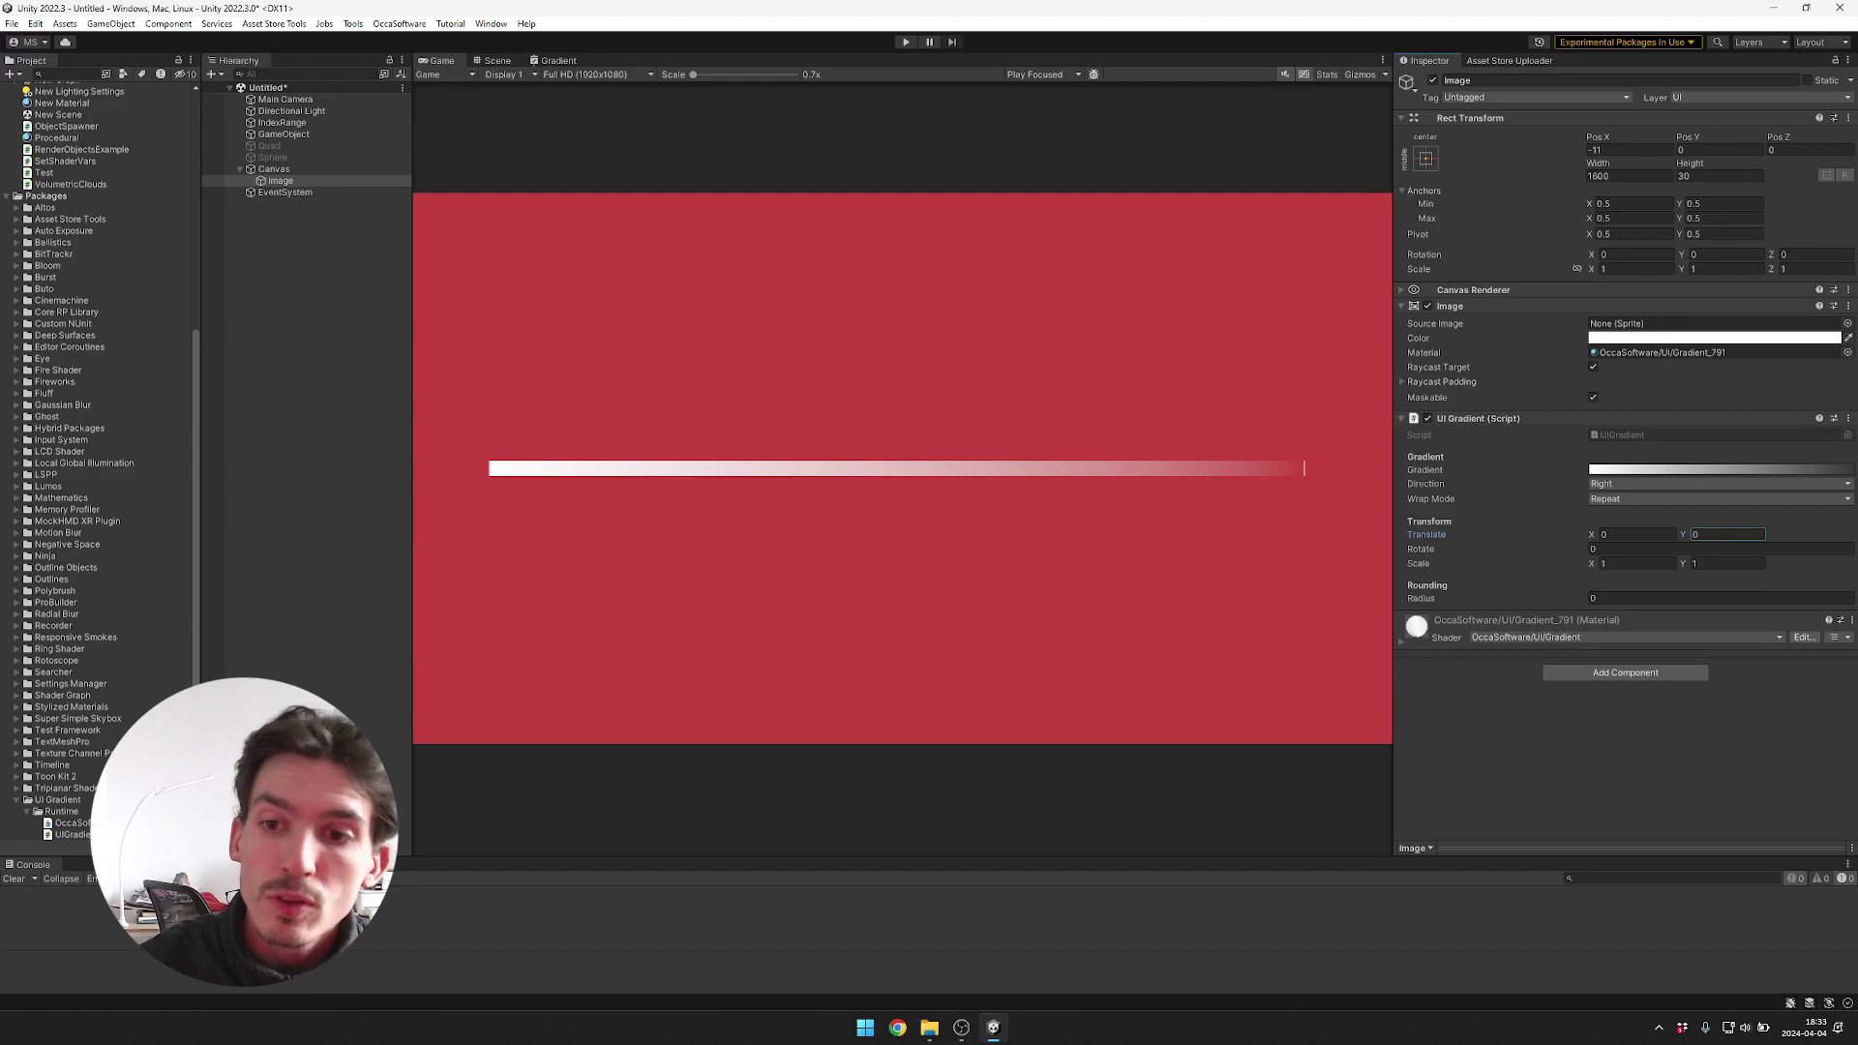
key("Return")
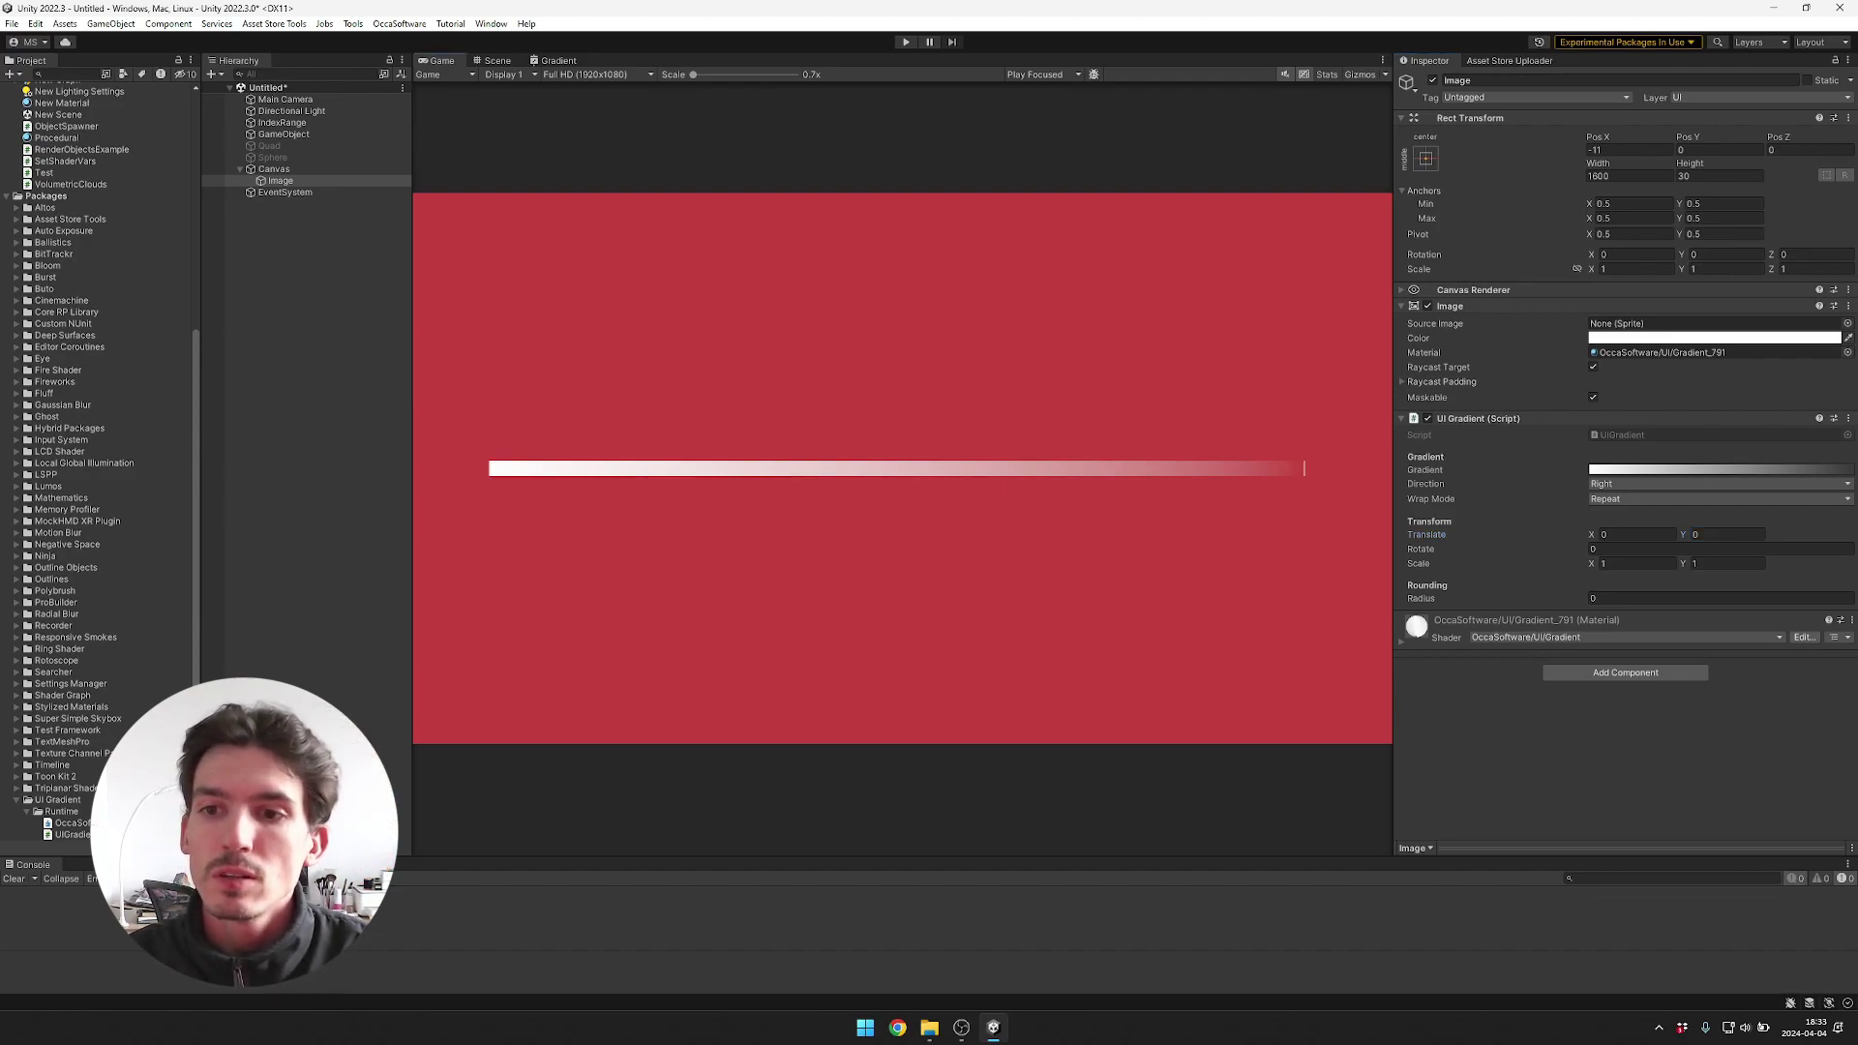
Examine the seam at the bar's right end and set the gradient's Wrap Mode to Clamp.
scroll(1313, 469, "up", 5)
scroll(1297, 467, "up", 2)
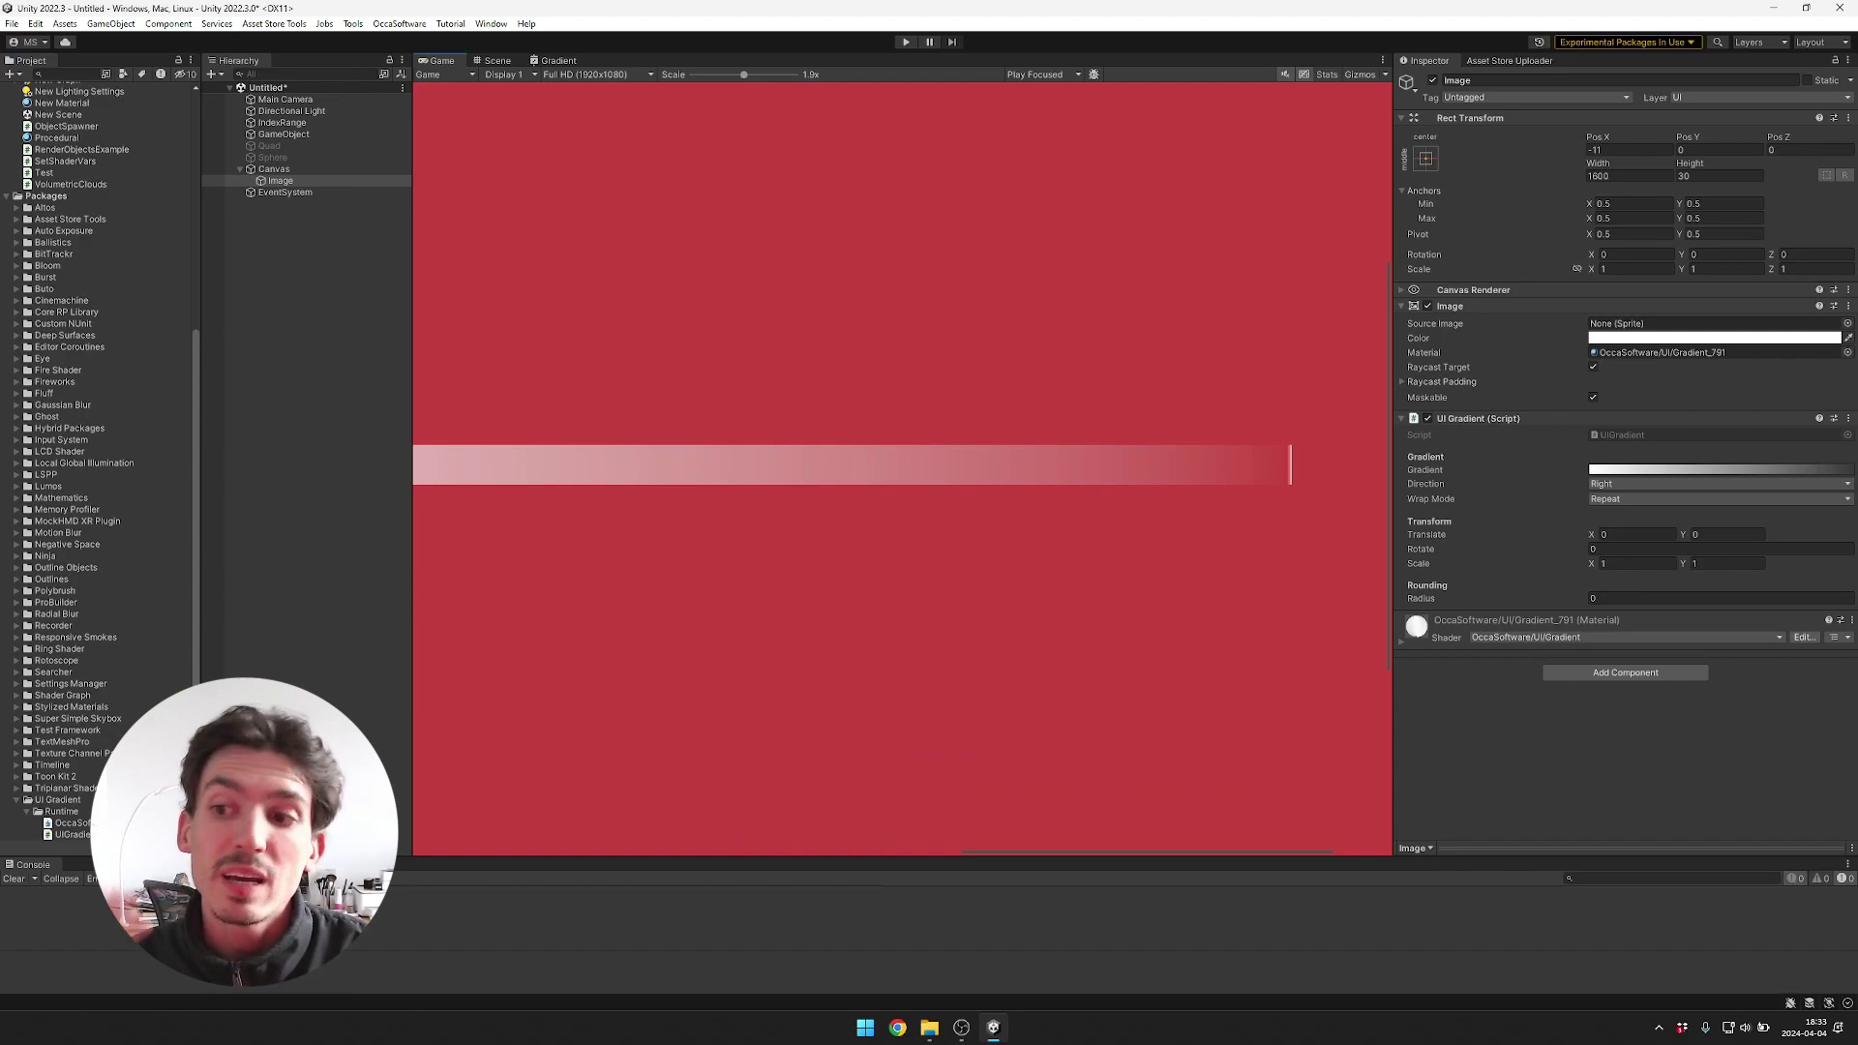
left_click(1720, 498)
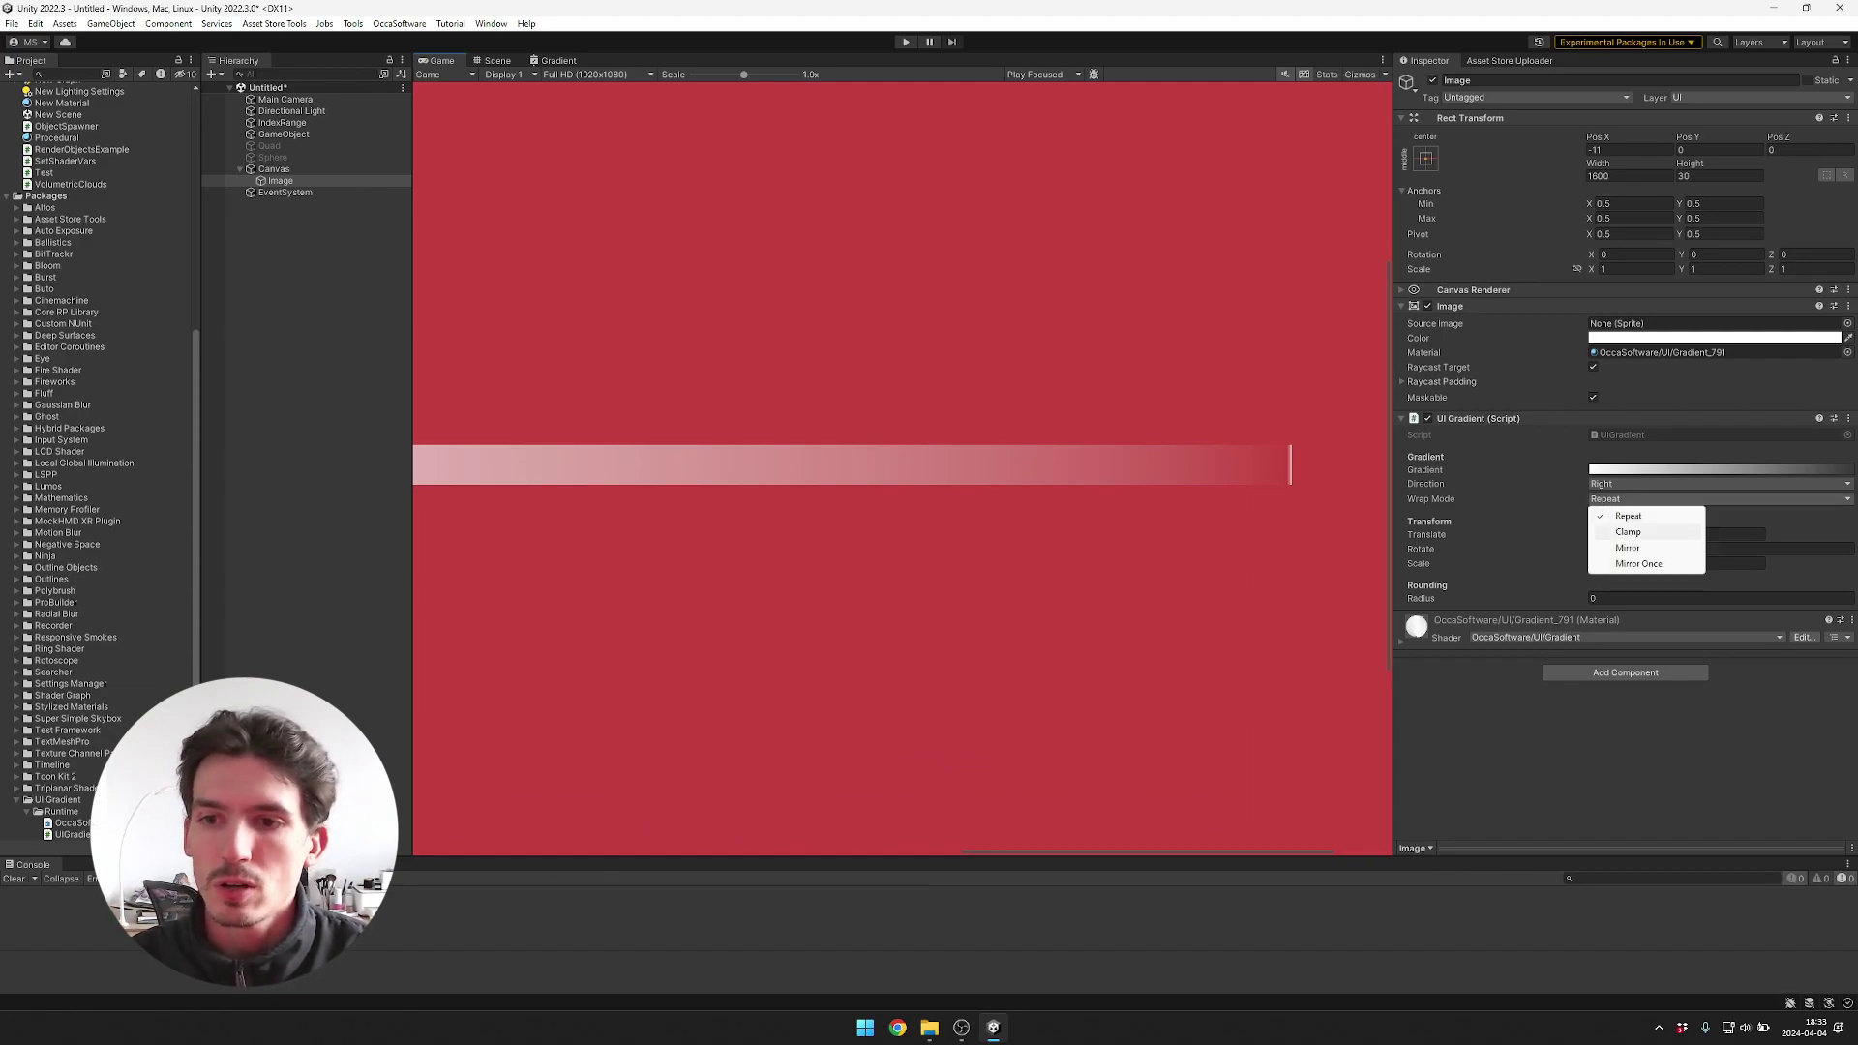
left_click(1645, 518)
scroll(895, 467, "down", 2)
scroll(895, 466, "down", 5)
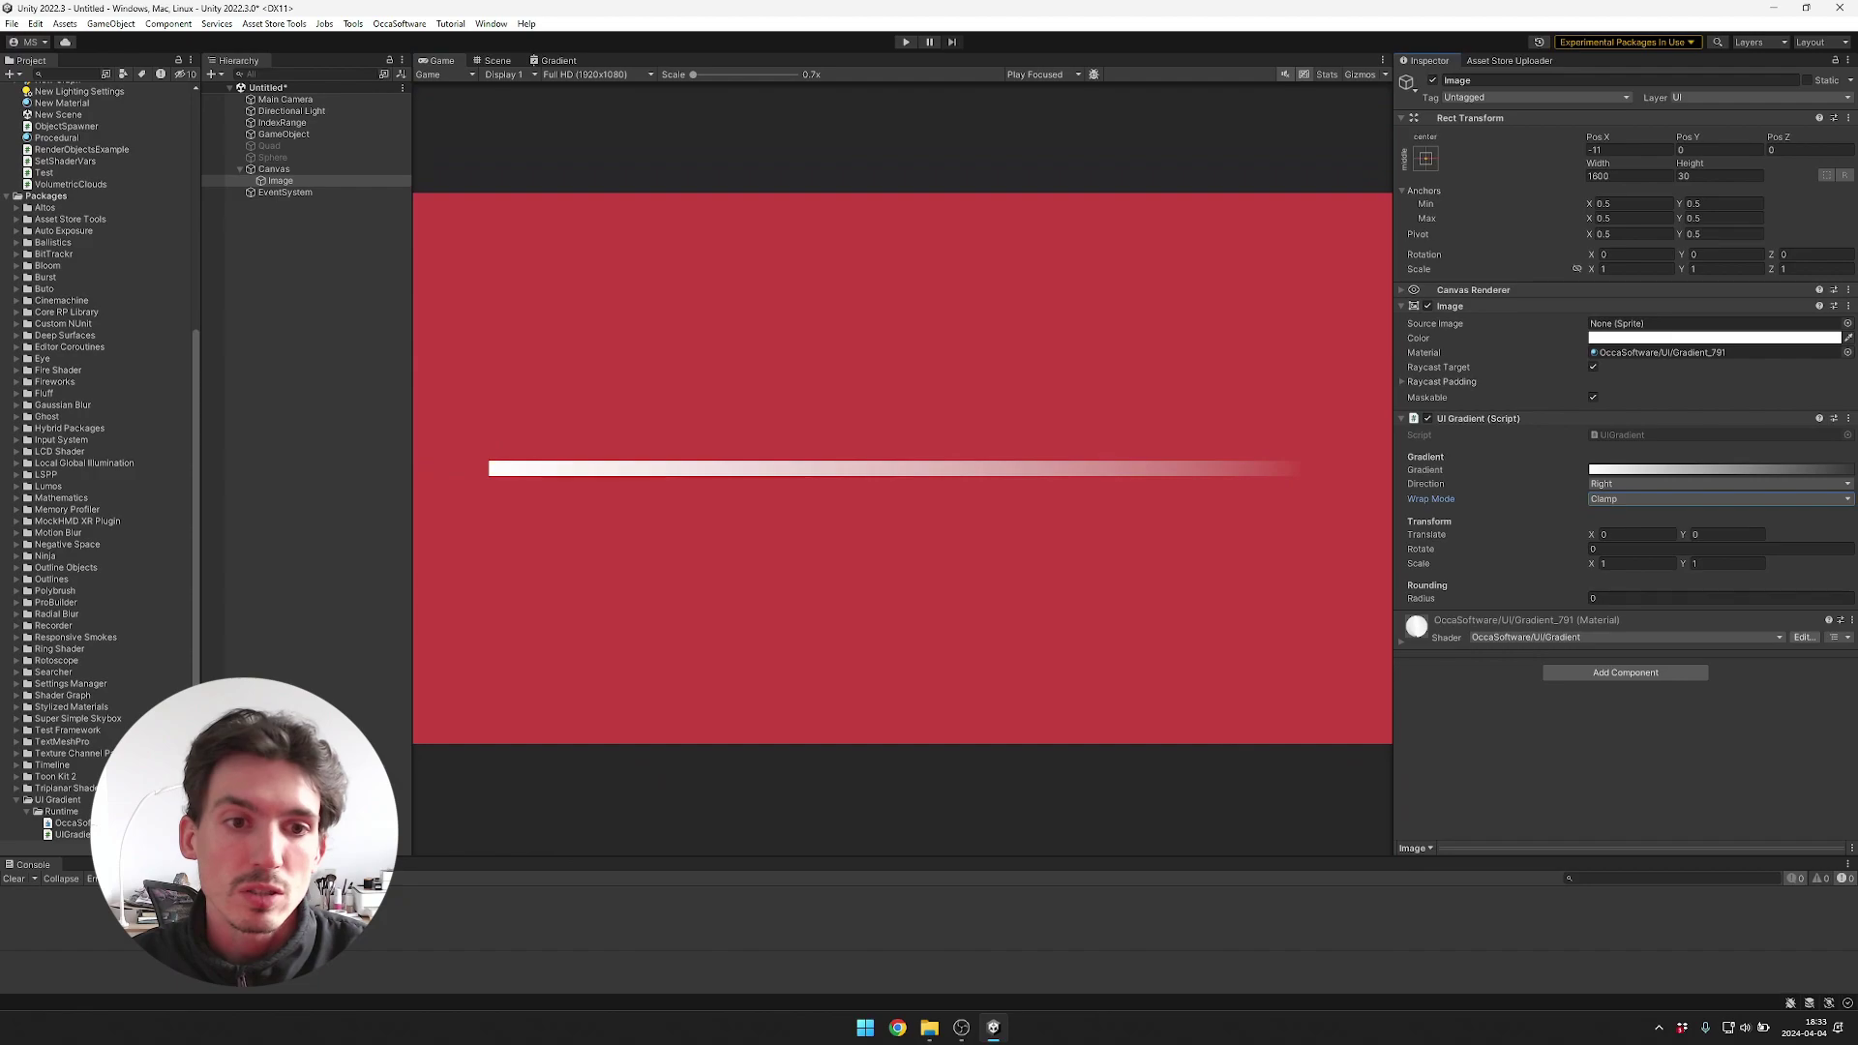
Try the Repeat wrap mode with a Translate Y shift and return Wrap Mode to Clamp.
left_click(1720, 498)
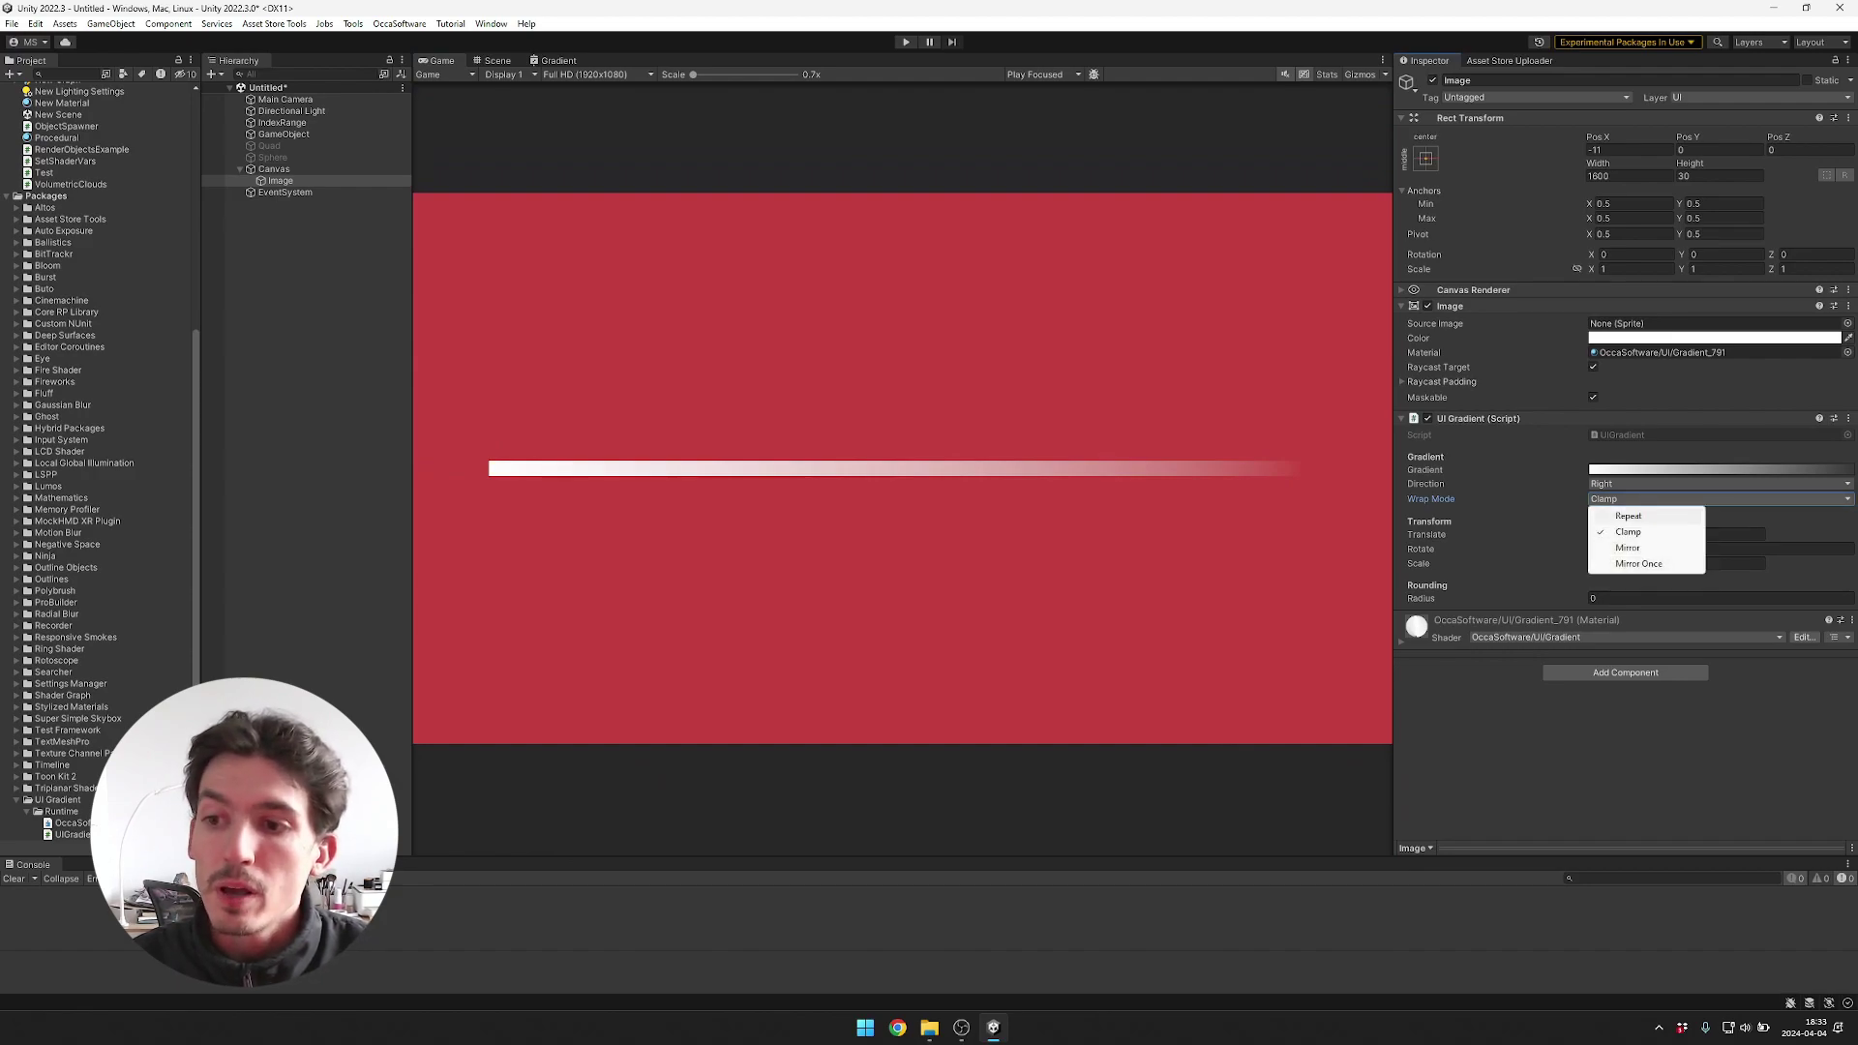
left_click(1645, 530)
mouse_move(1682, 534)
left_mouse_down()
mouse_move(1699, 534)
mouse_move(1668, 534)
mouse_move(1688, 535)
left_mouse_up()
left_click(1713, 498)
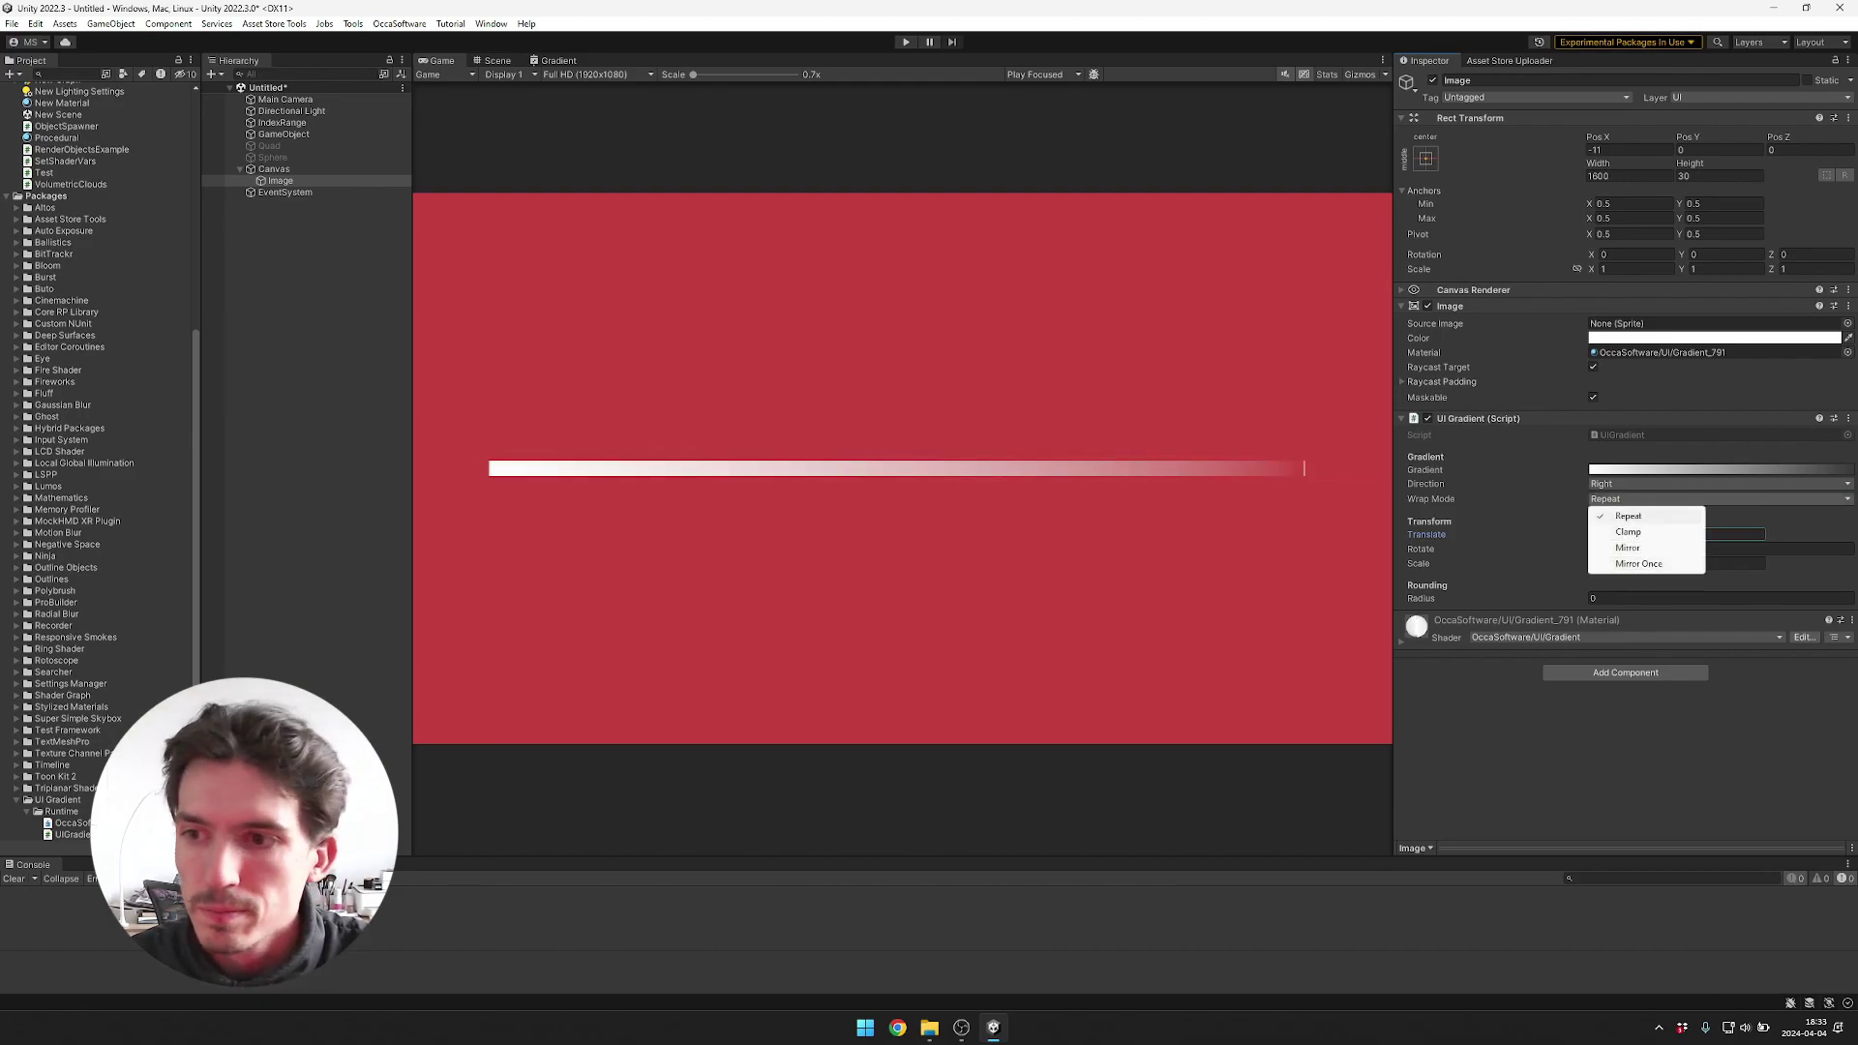
left_click(1626, 530)
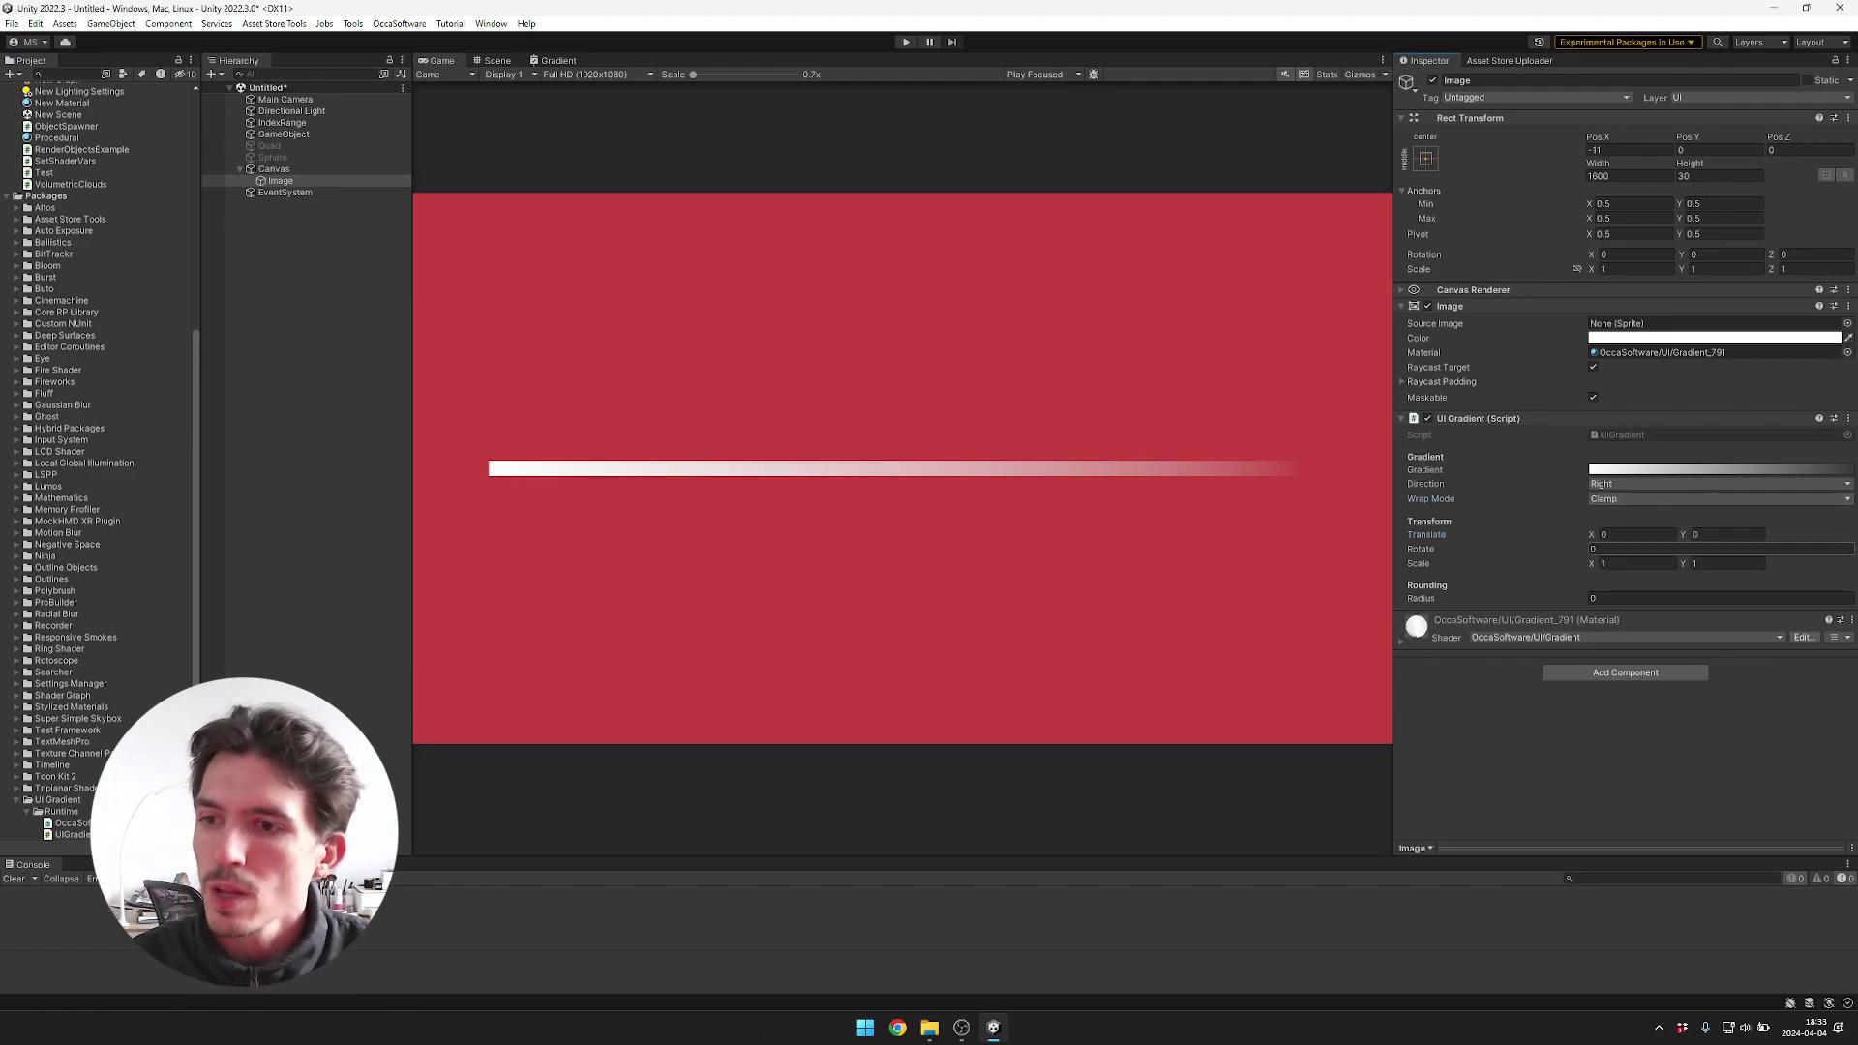
Set the gradient's Direction to Top and the image Height to 300.
left_click(1646, 483)
left_click(1625, 501)
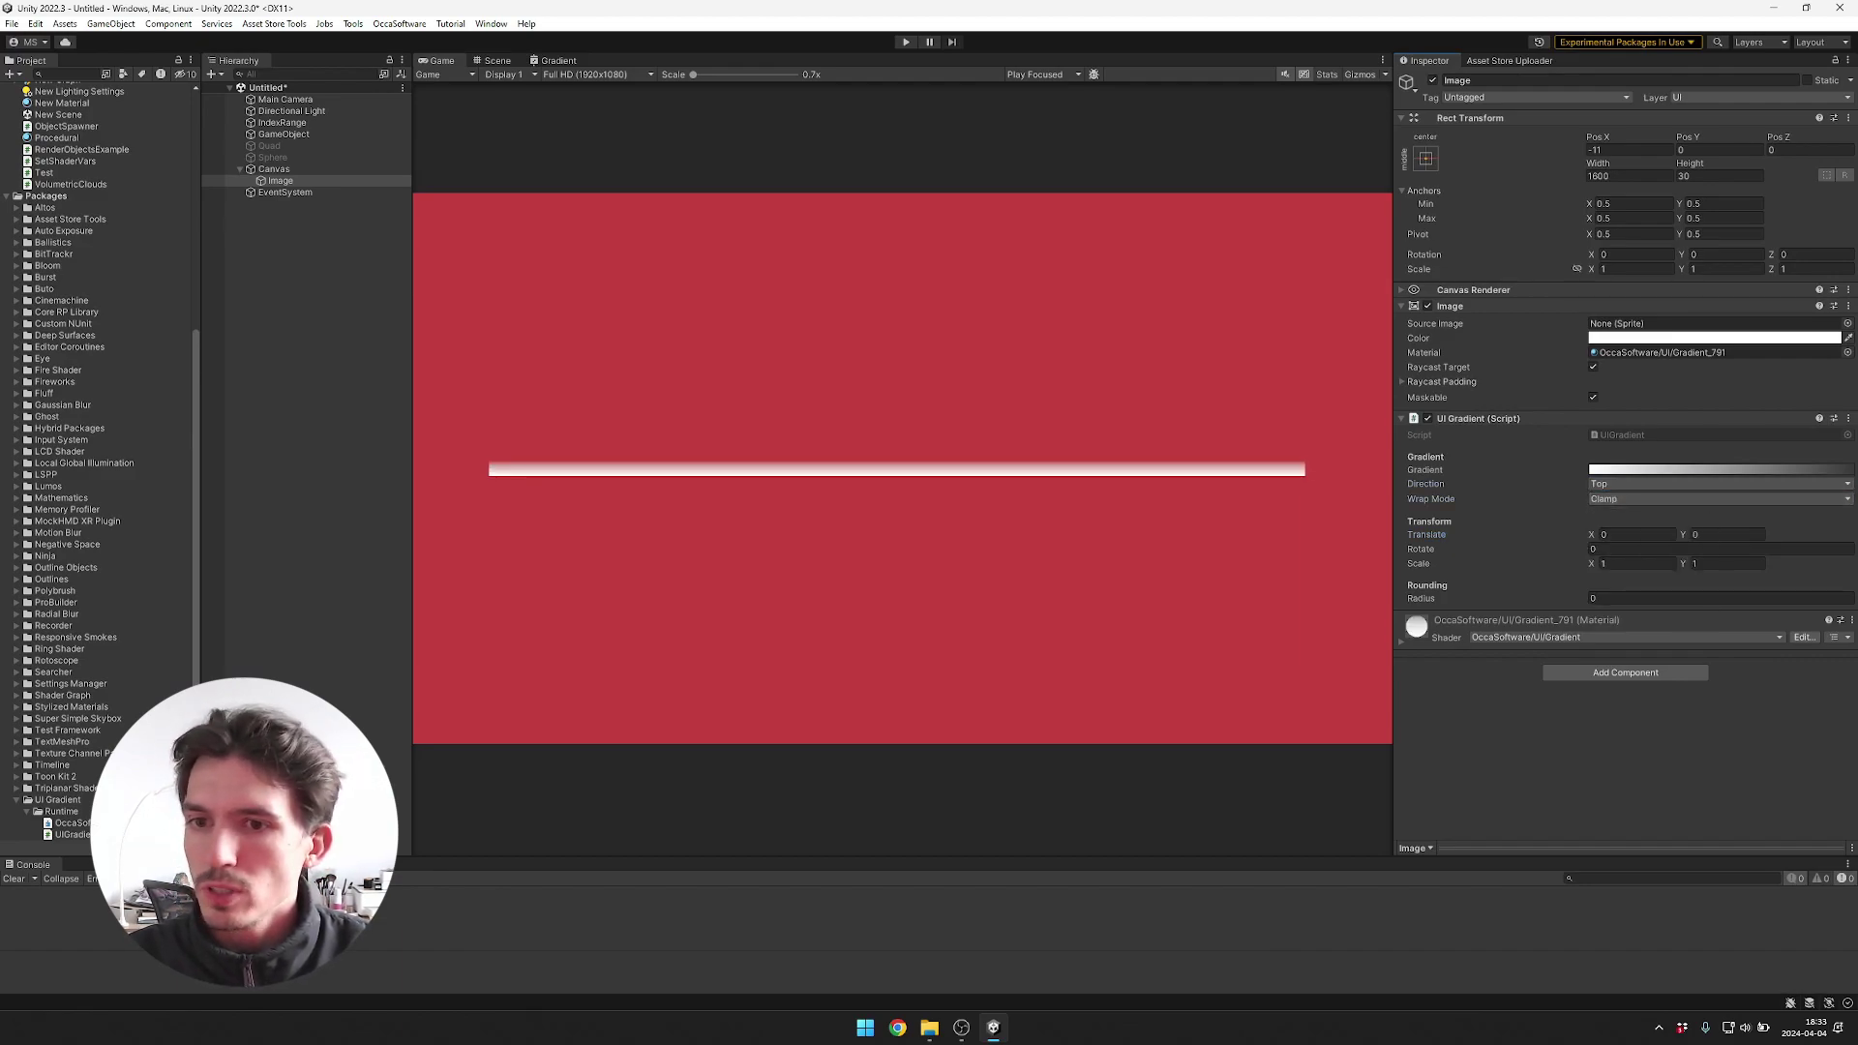
left_click(1649, 469)
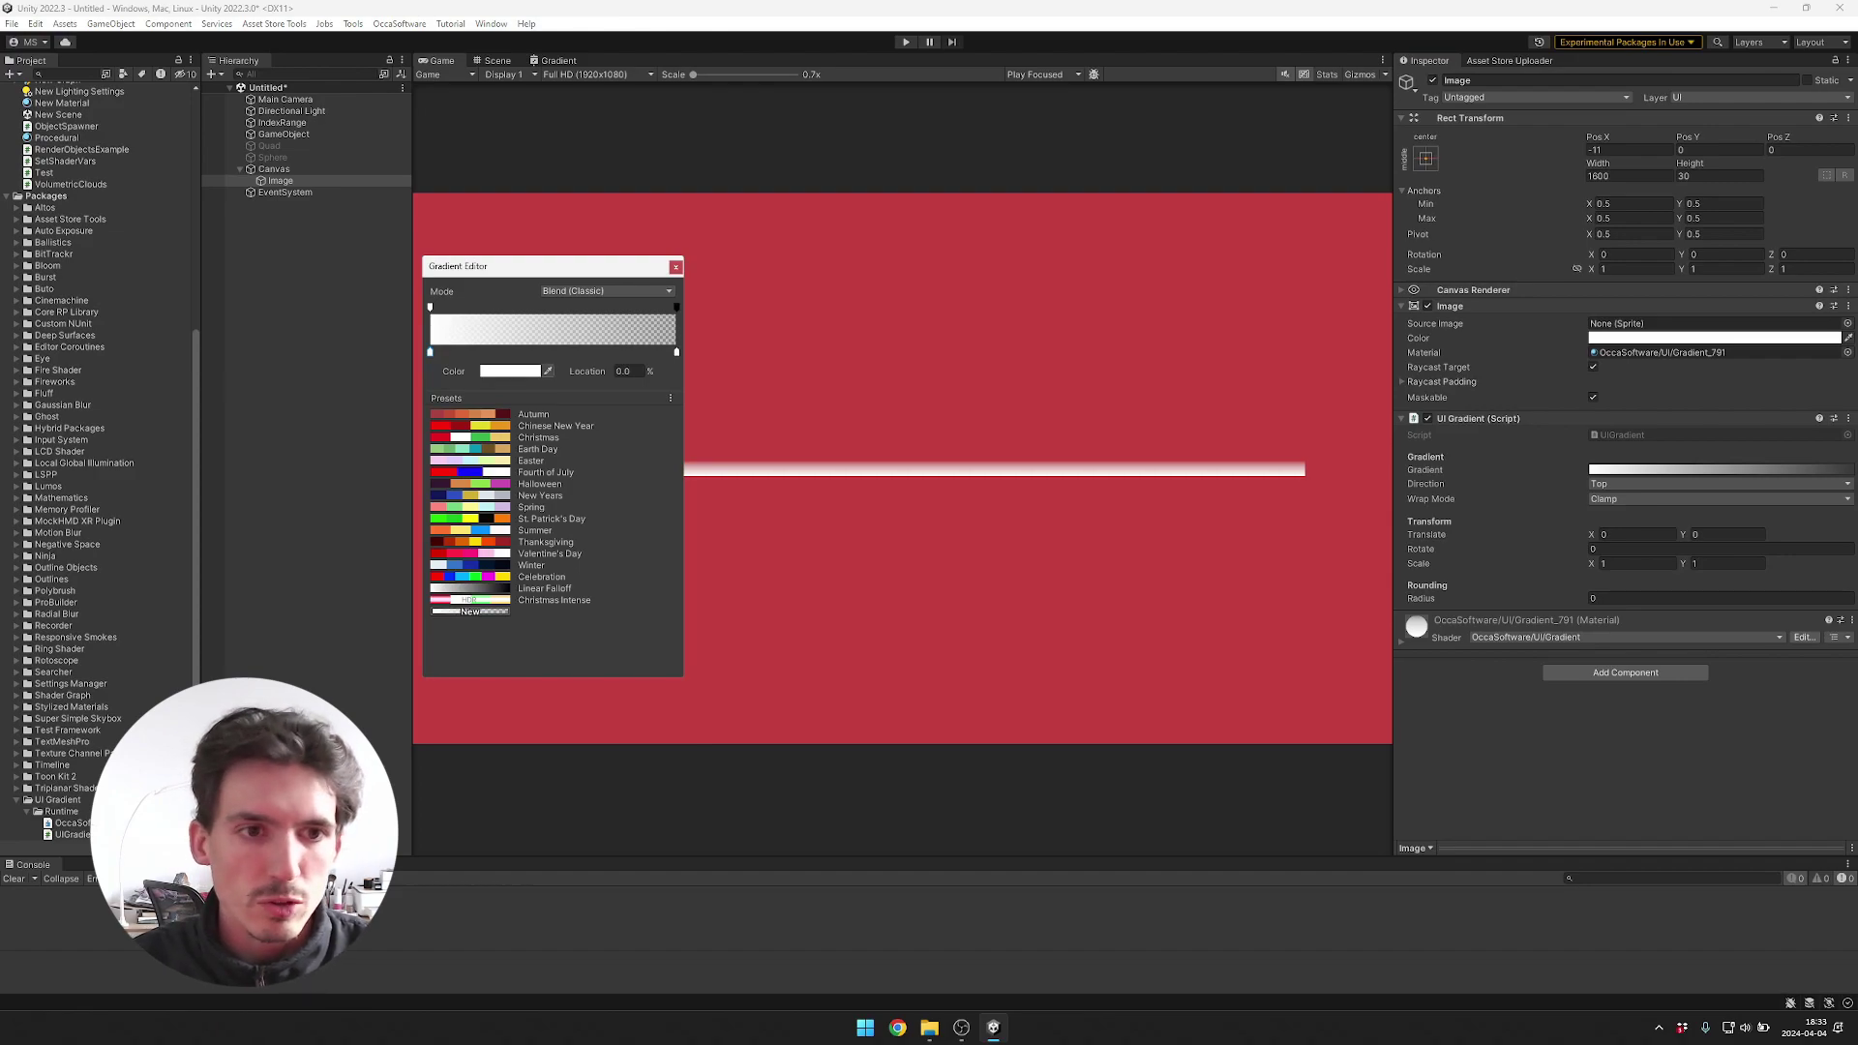
left_click(1719, 175)
type("300")
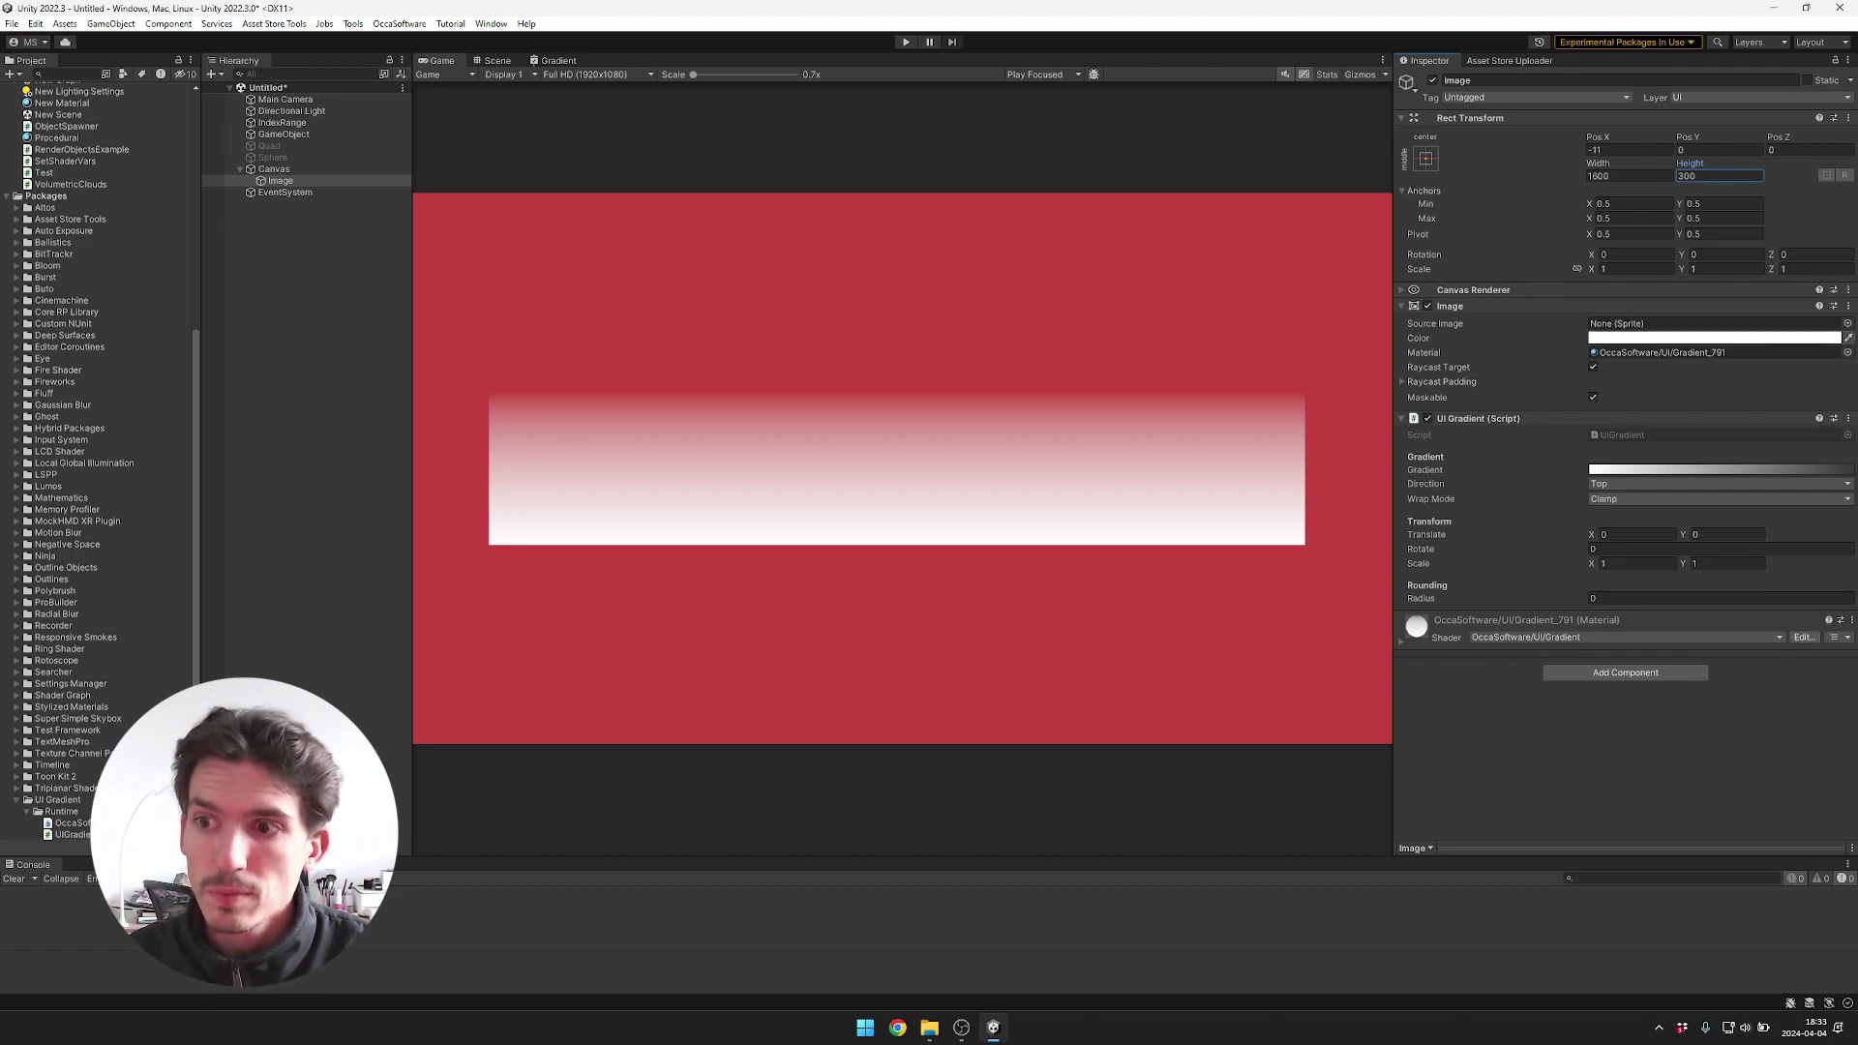
Raise the gradient's end alpha to 255 and change its end colour to blue.
left_click(1720, 470)
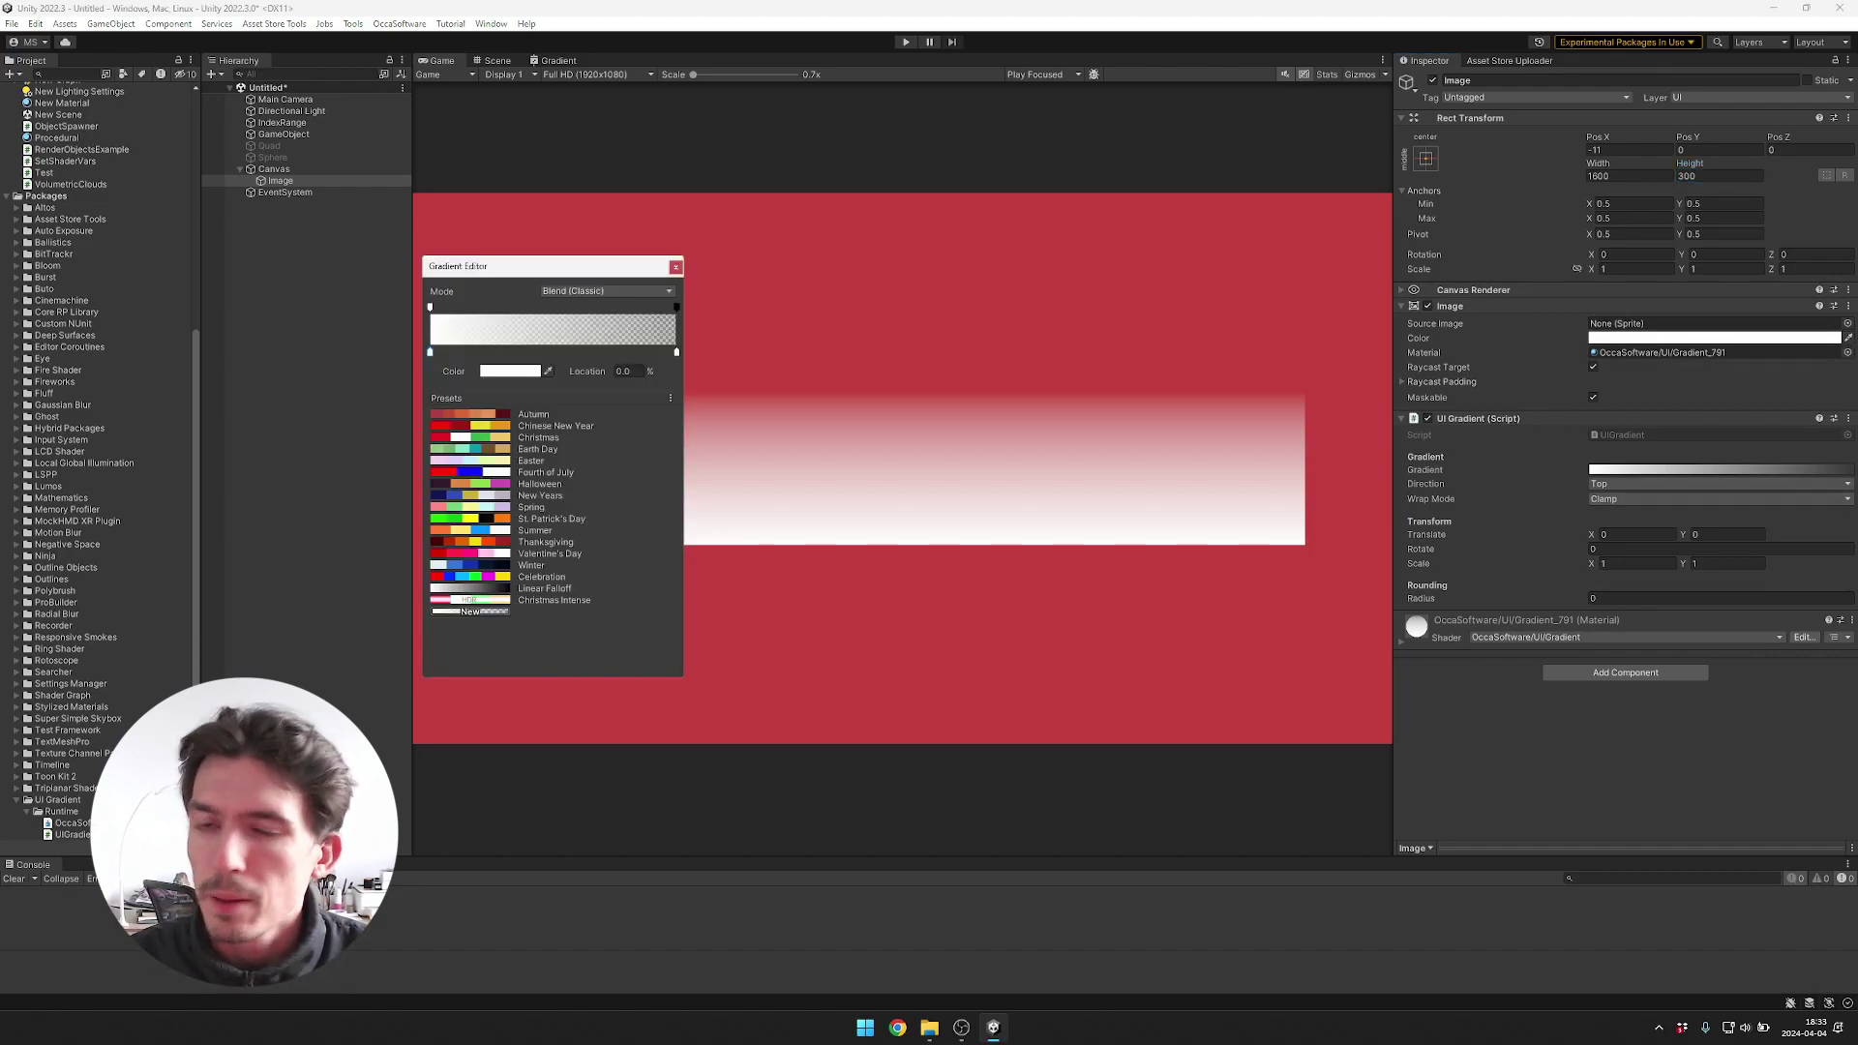
left_click_drag(483, 370, 530, 371)
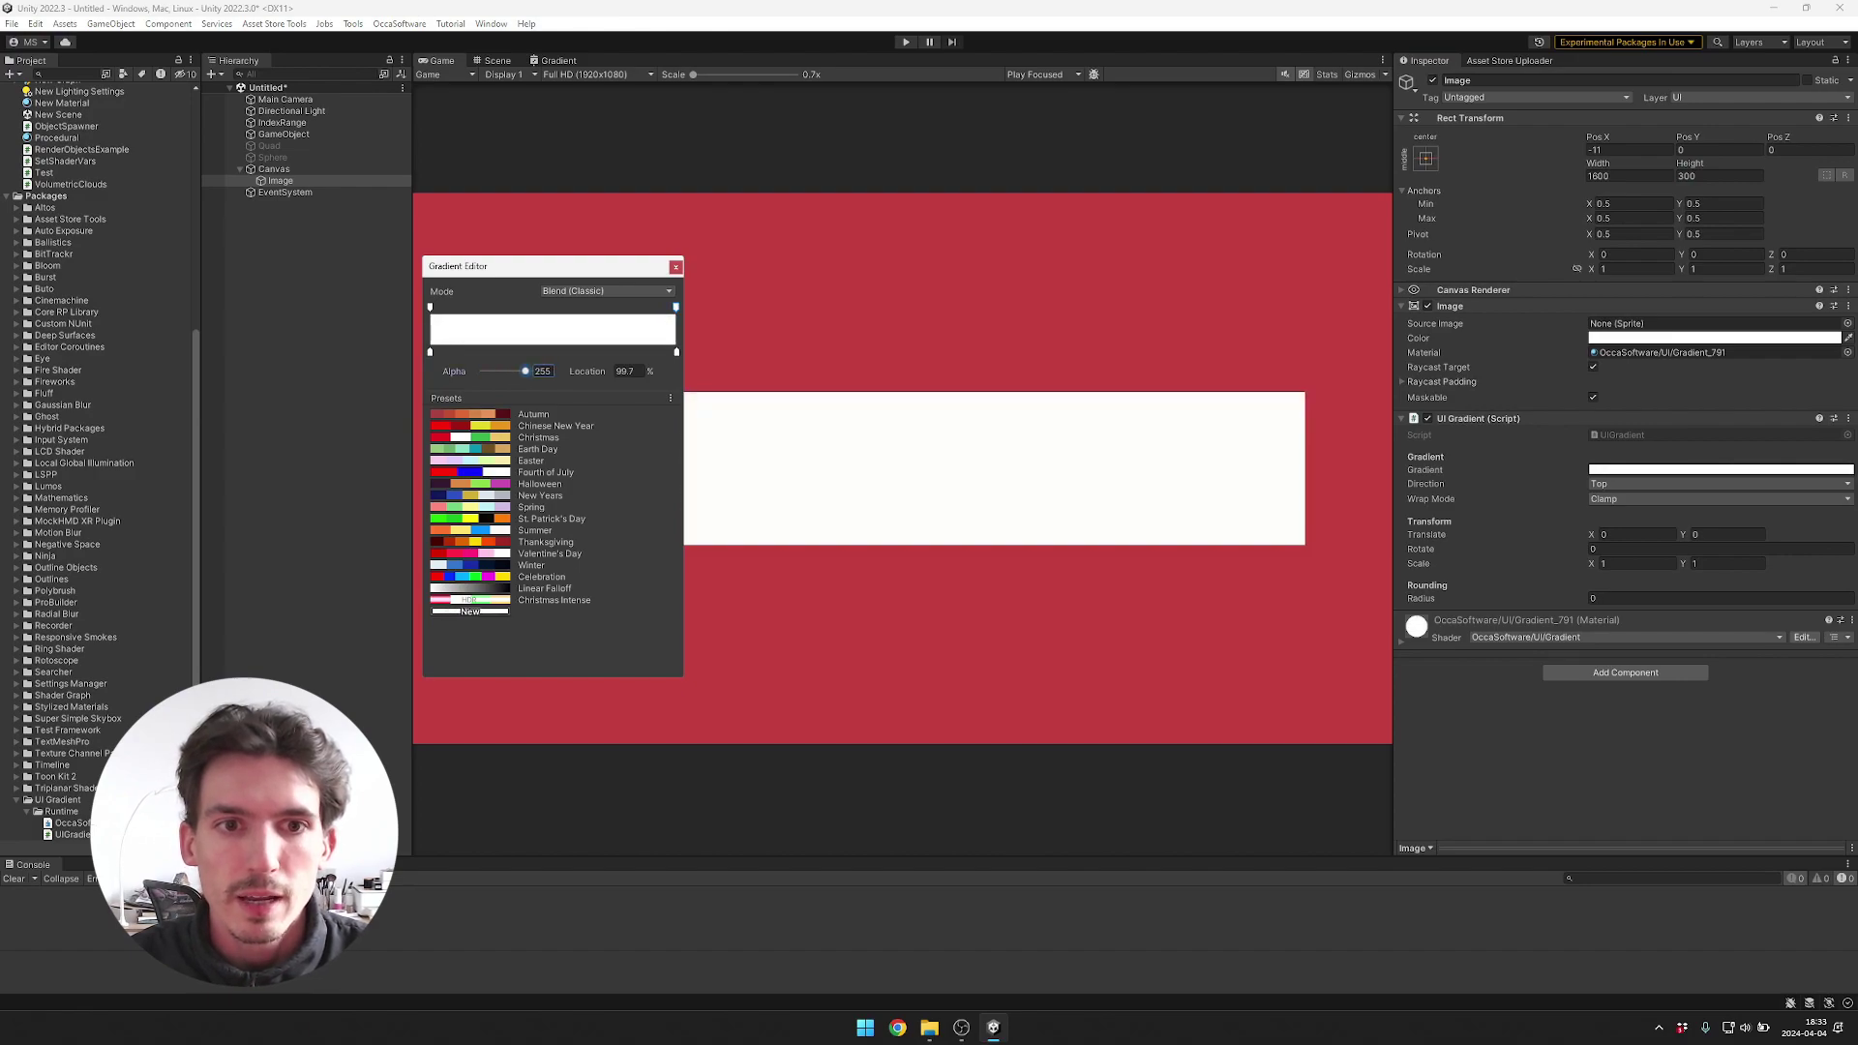
left_click(675, 351)
left_click(511, 370)
left_click(594, 476)
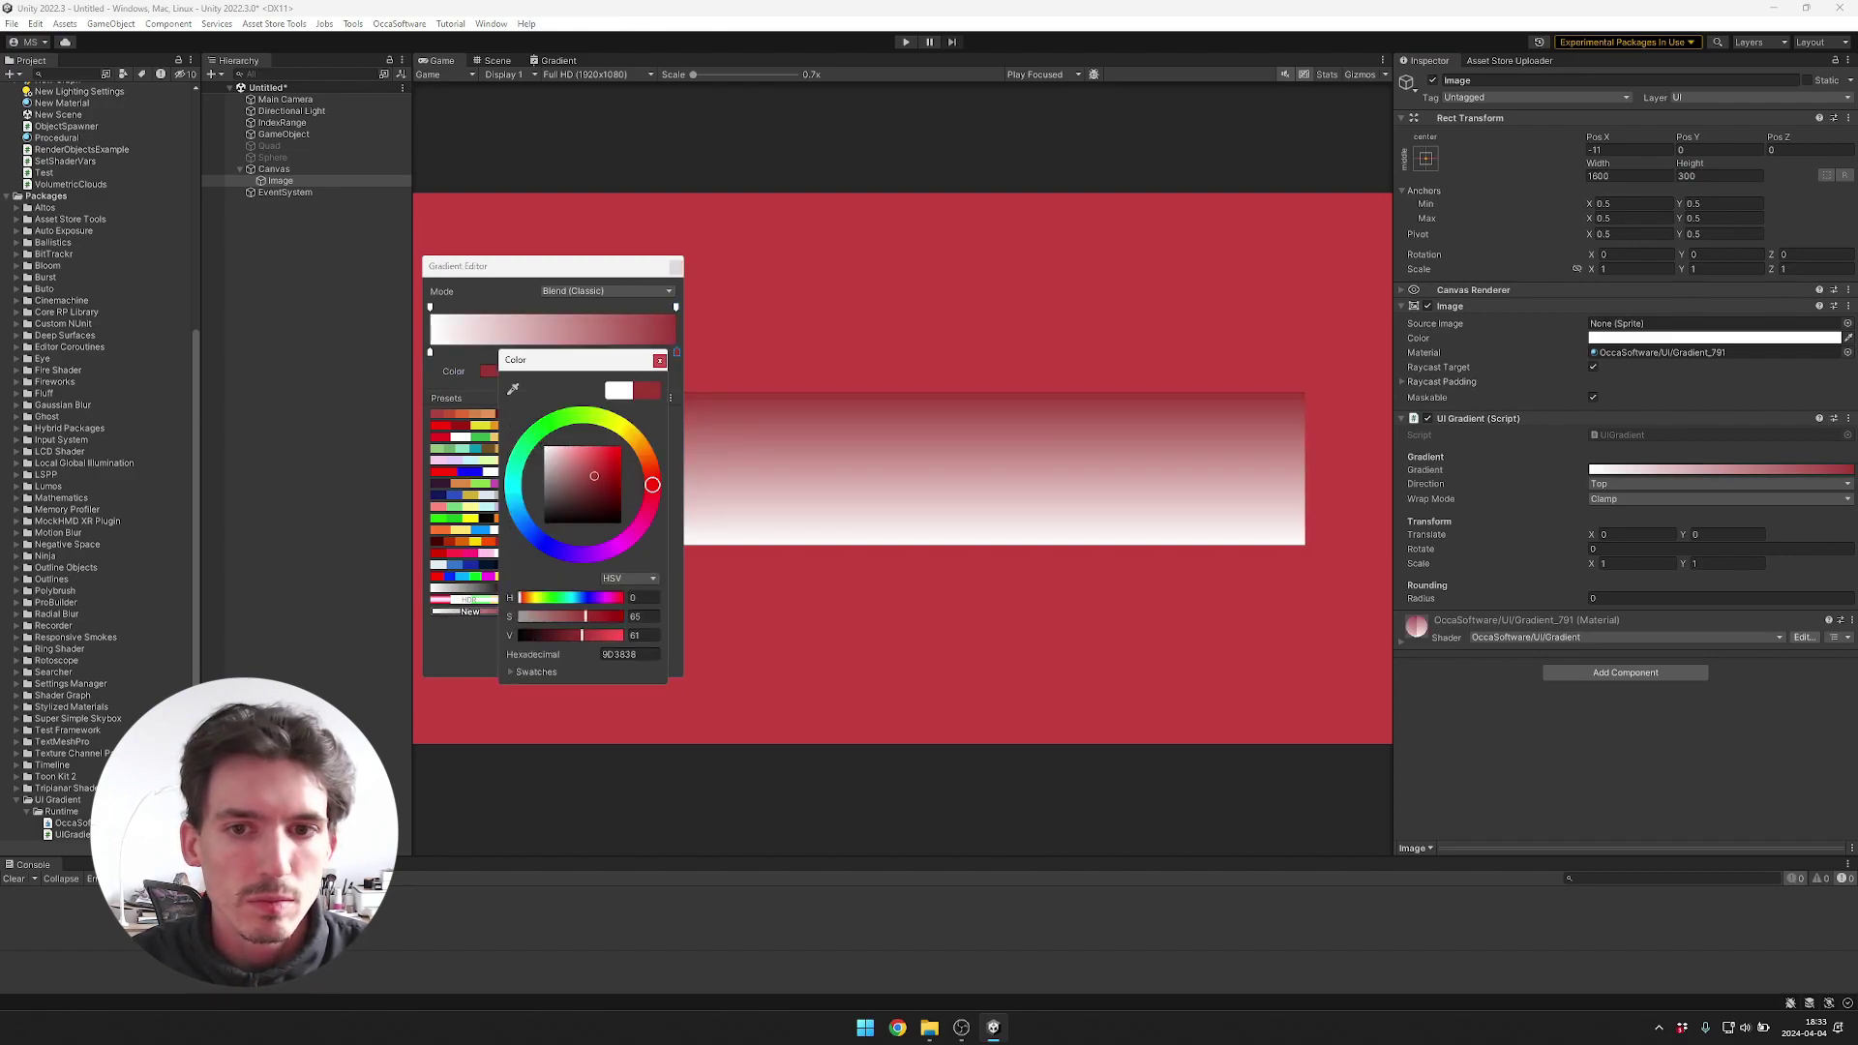
left_click(530, 531)
Change the gradient's start colour from white to a lighter, moderately saturated blue.
left_click(430, 352)
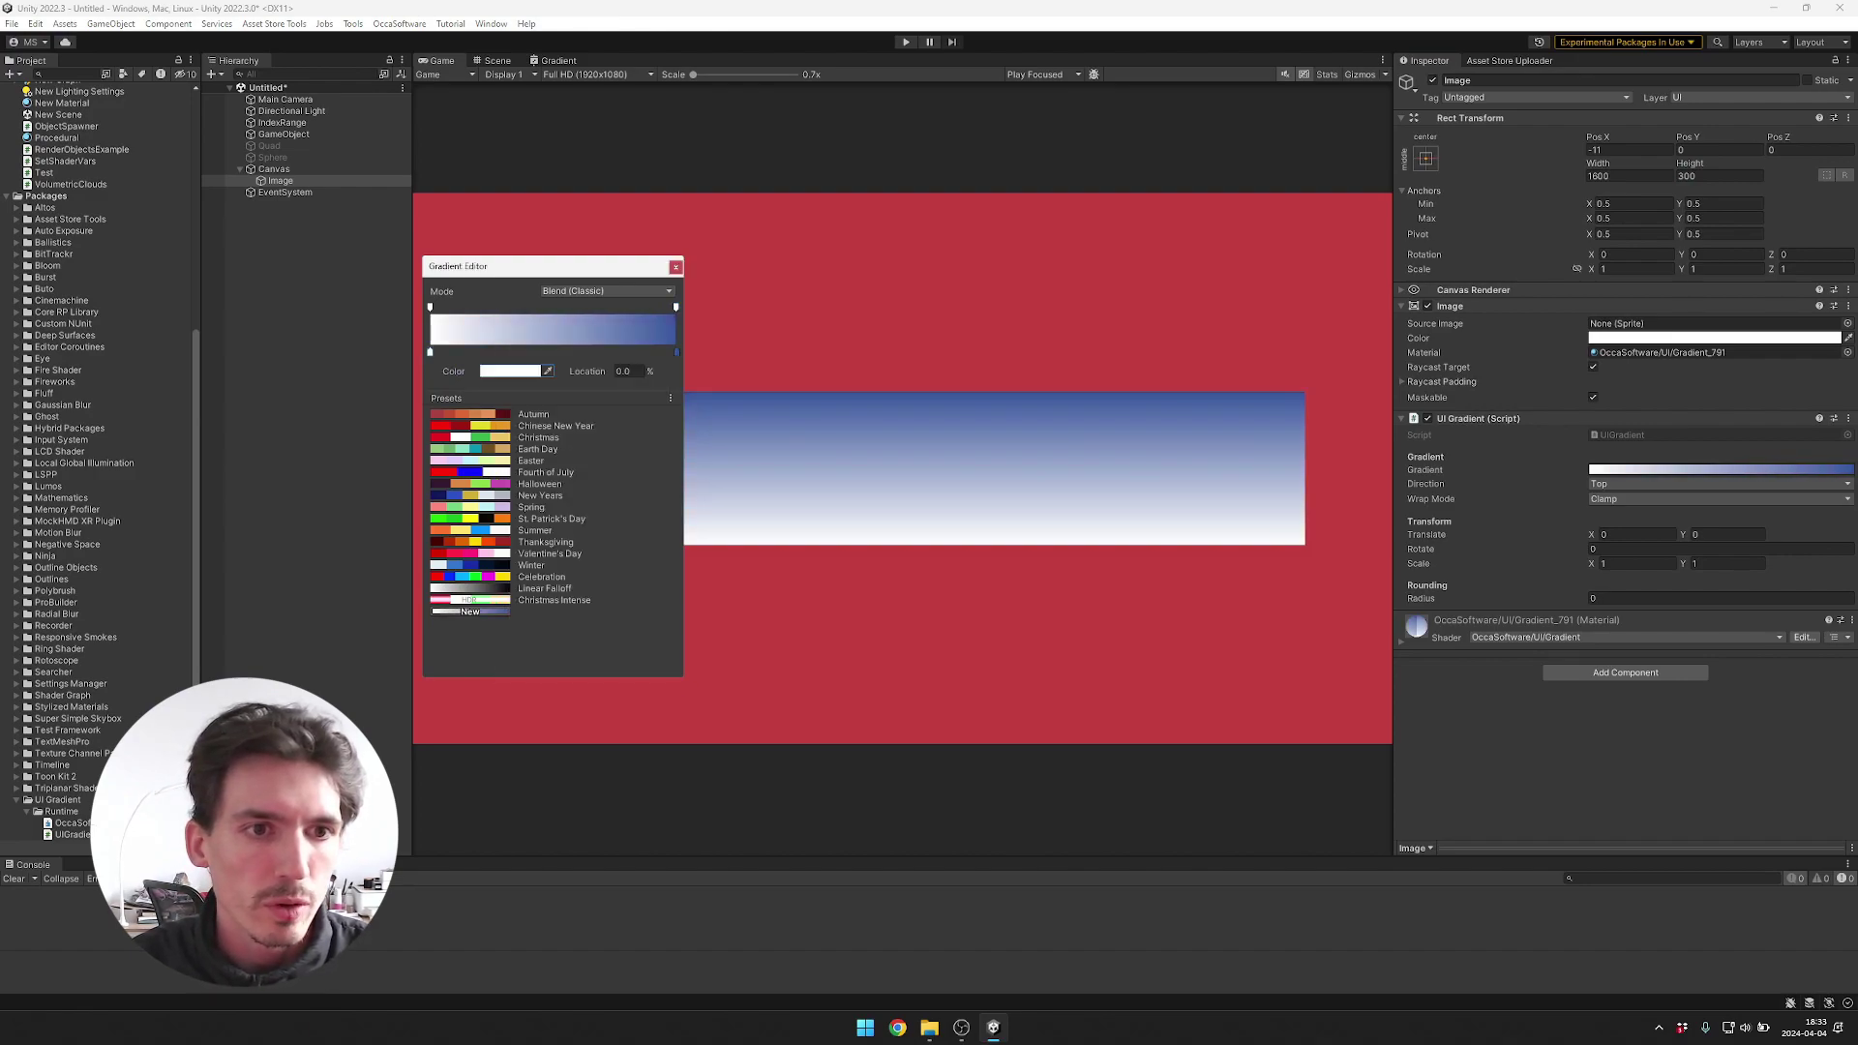
left_click(494, 371)
left_click(589, 500)
left_click(543, 531)
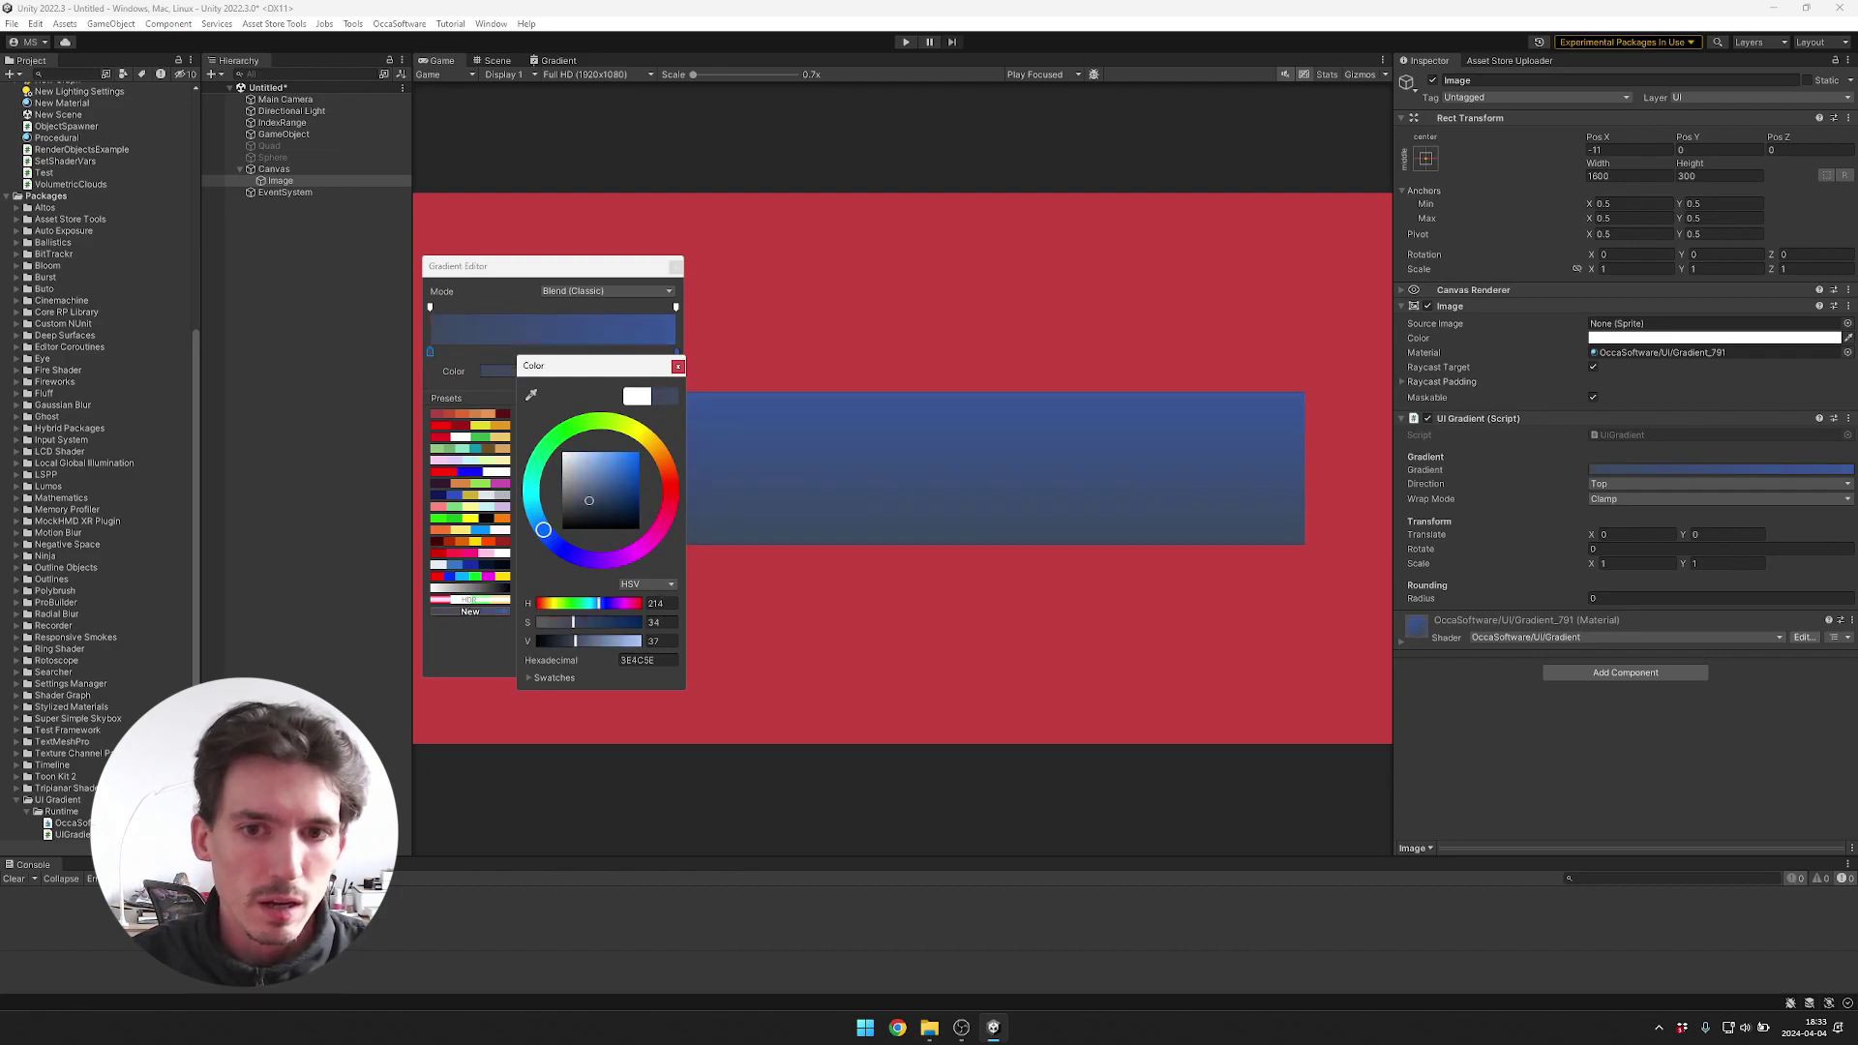
left_click(588, 470)
left_click(677, 366)
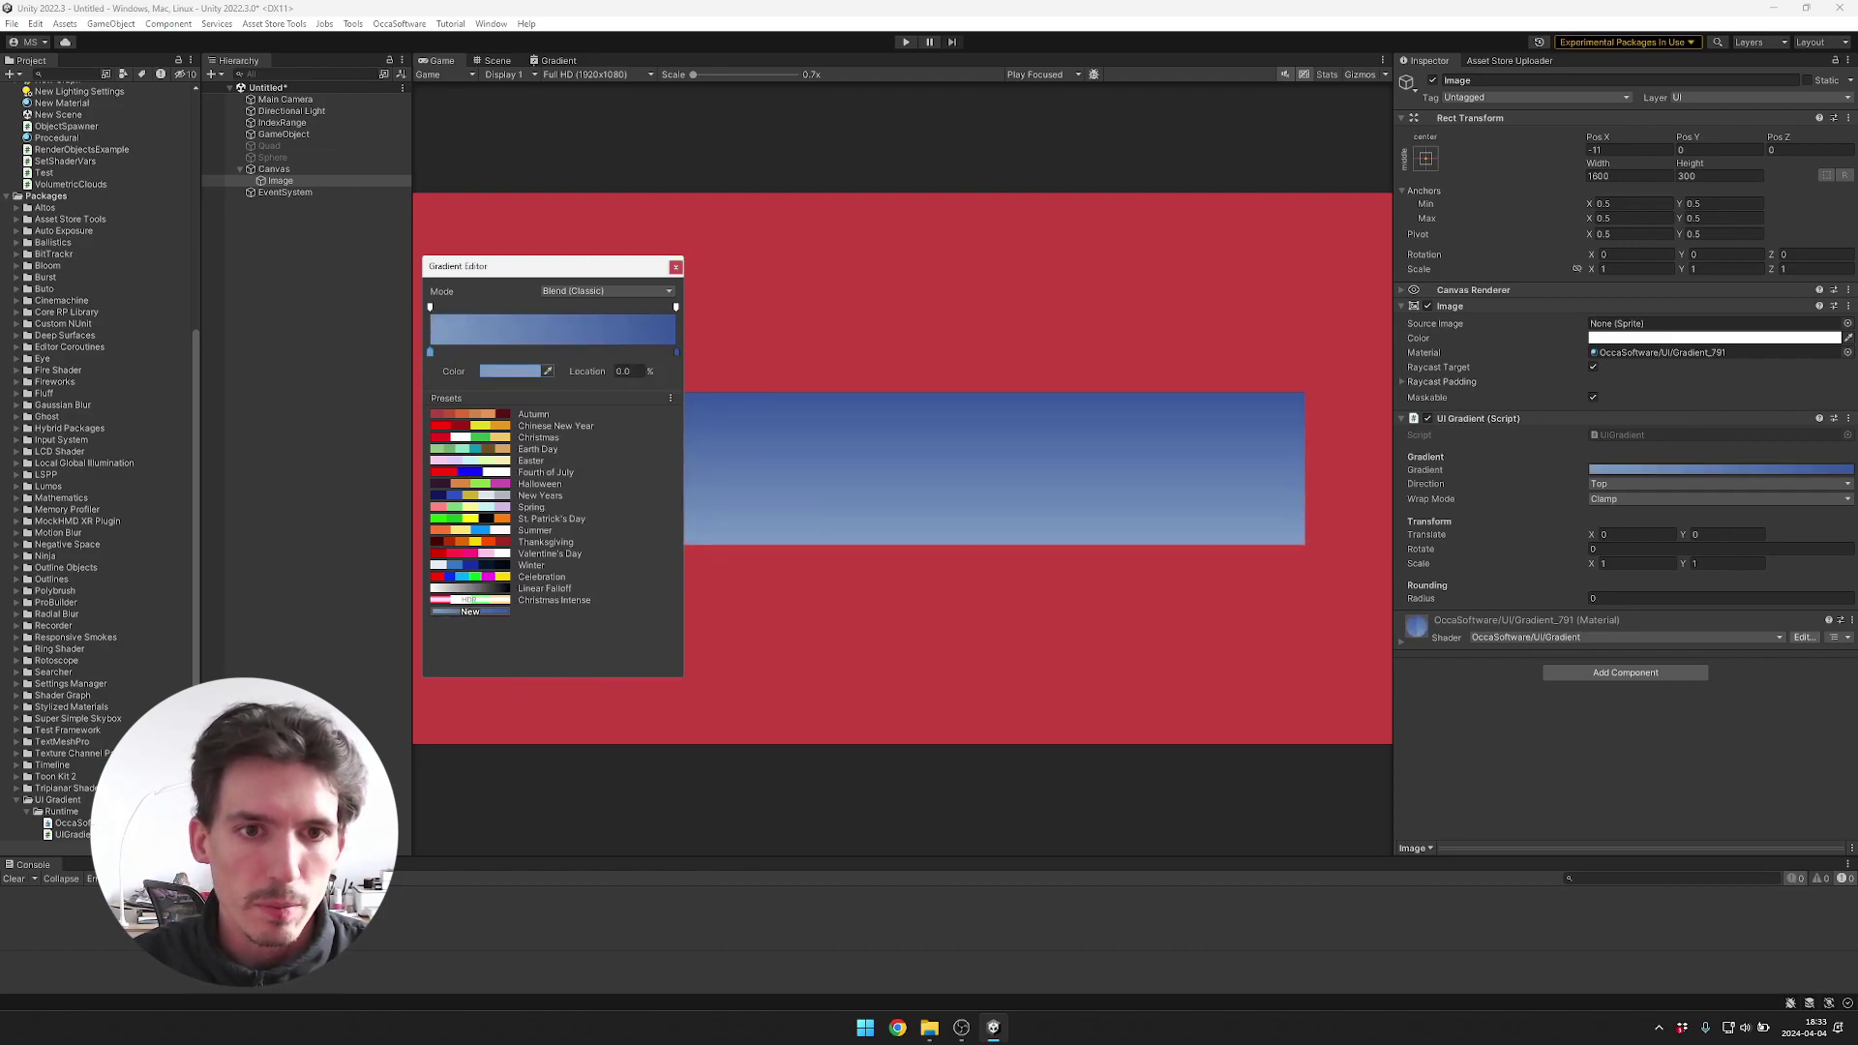
left_click(508, 371)
left_click_drag(596, 465, 613, 464)
Deepen the gradient's end colour to a more saturated blue, hex 1B4CB5.
left_click(493, 371)
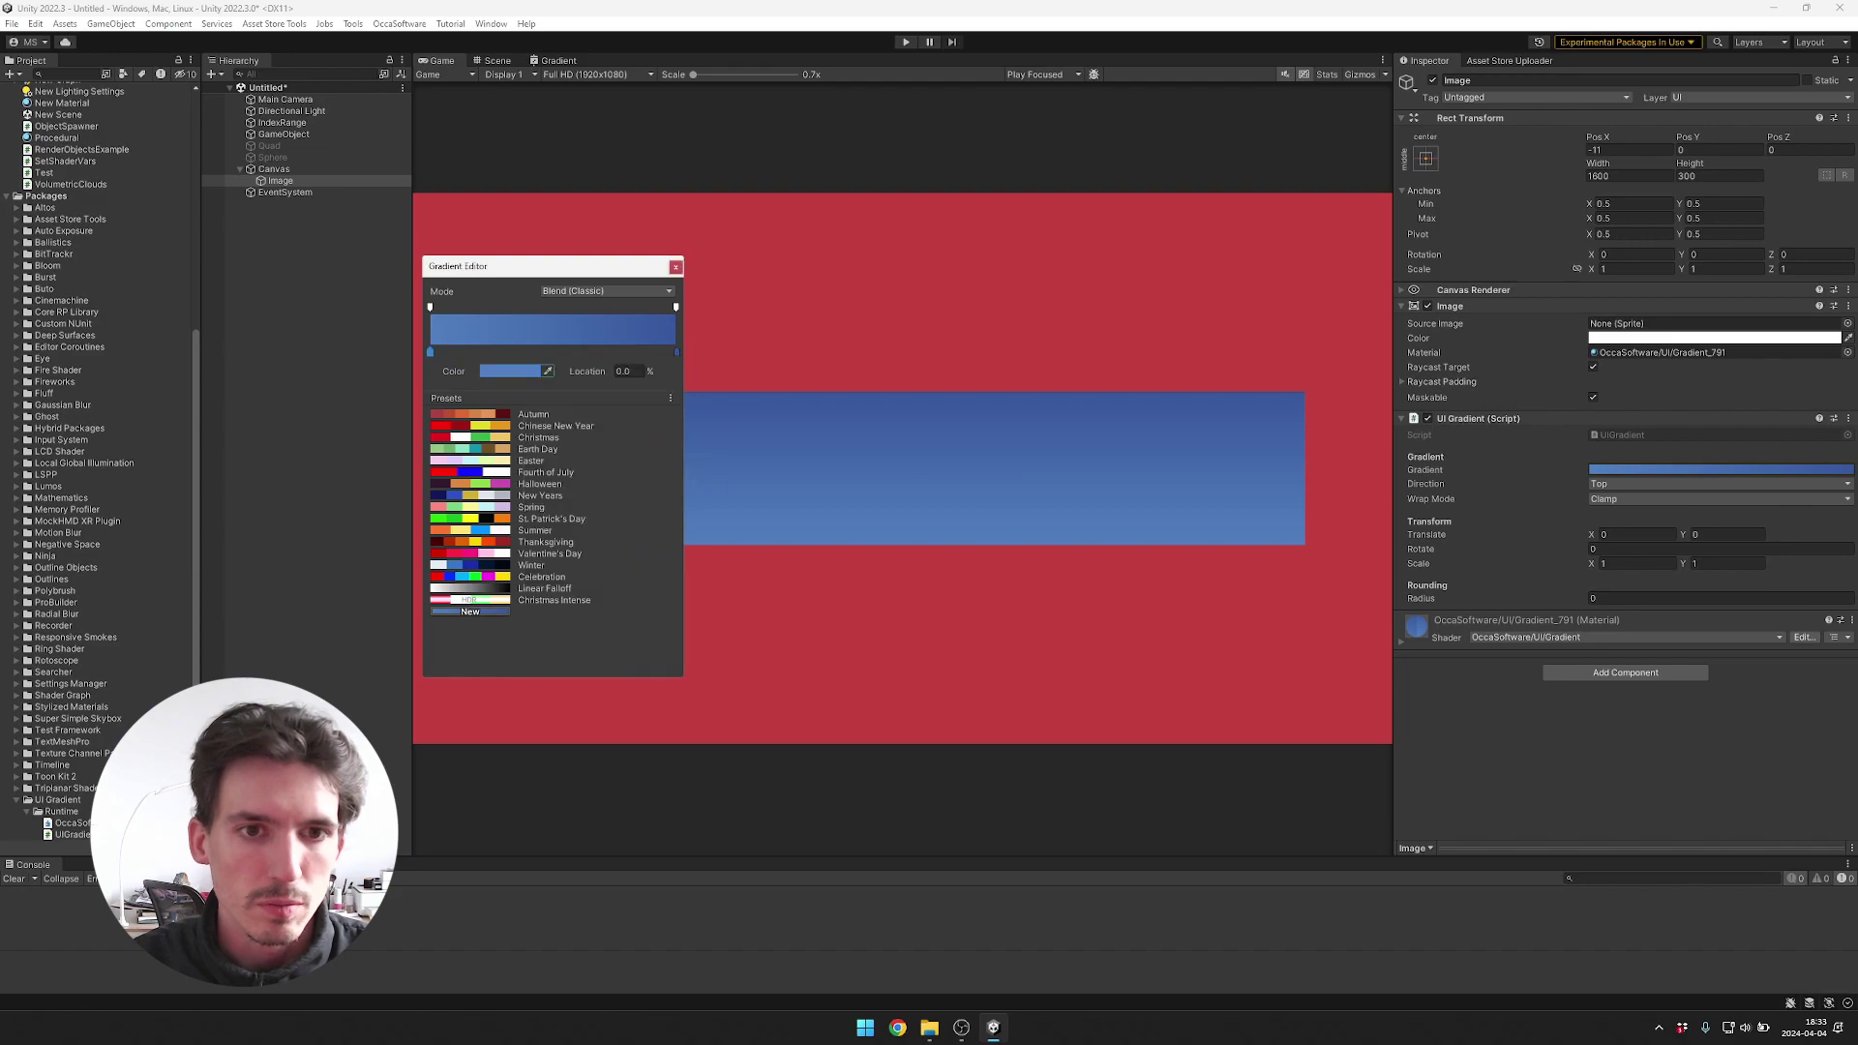
left_click(493, 371)
left_click(635, 476)
left_click(639, 466)
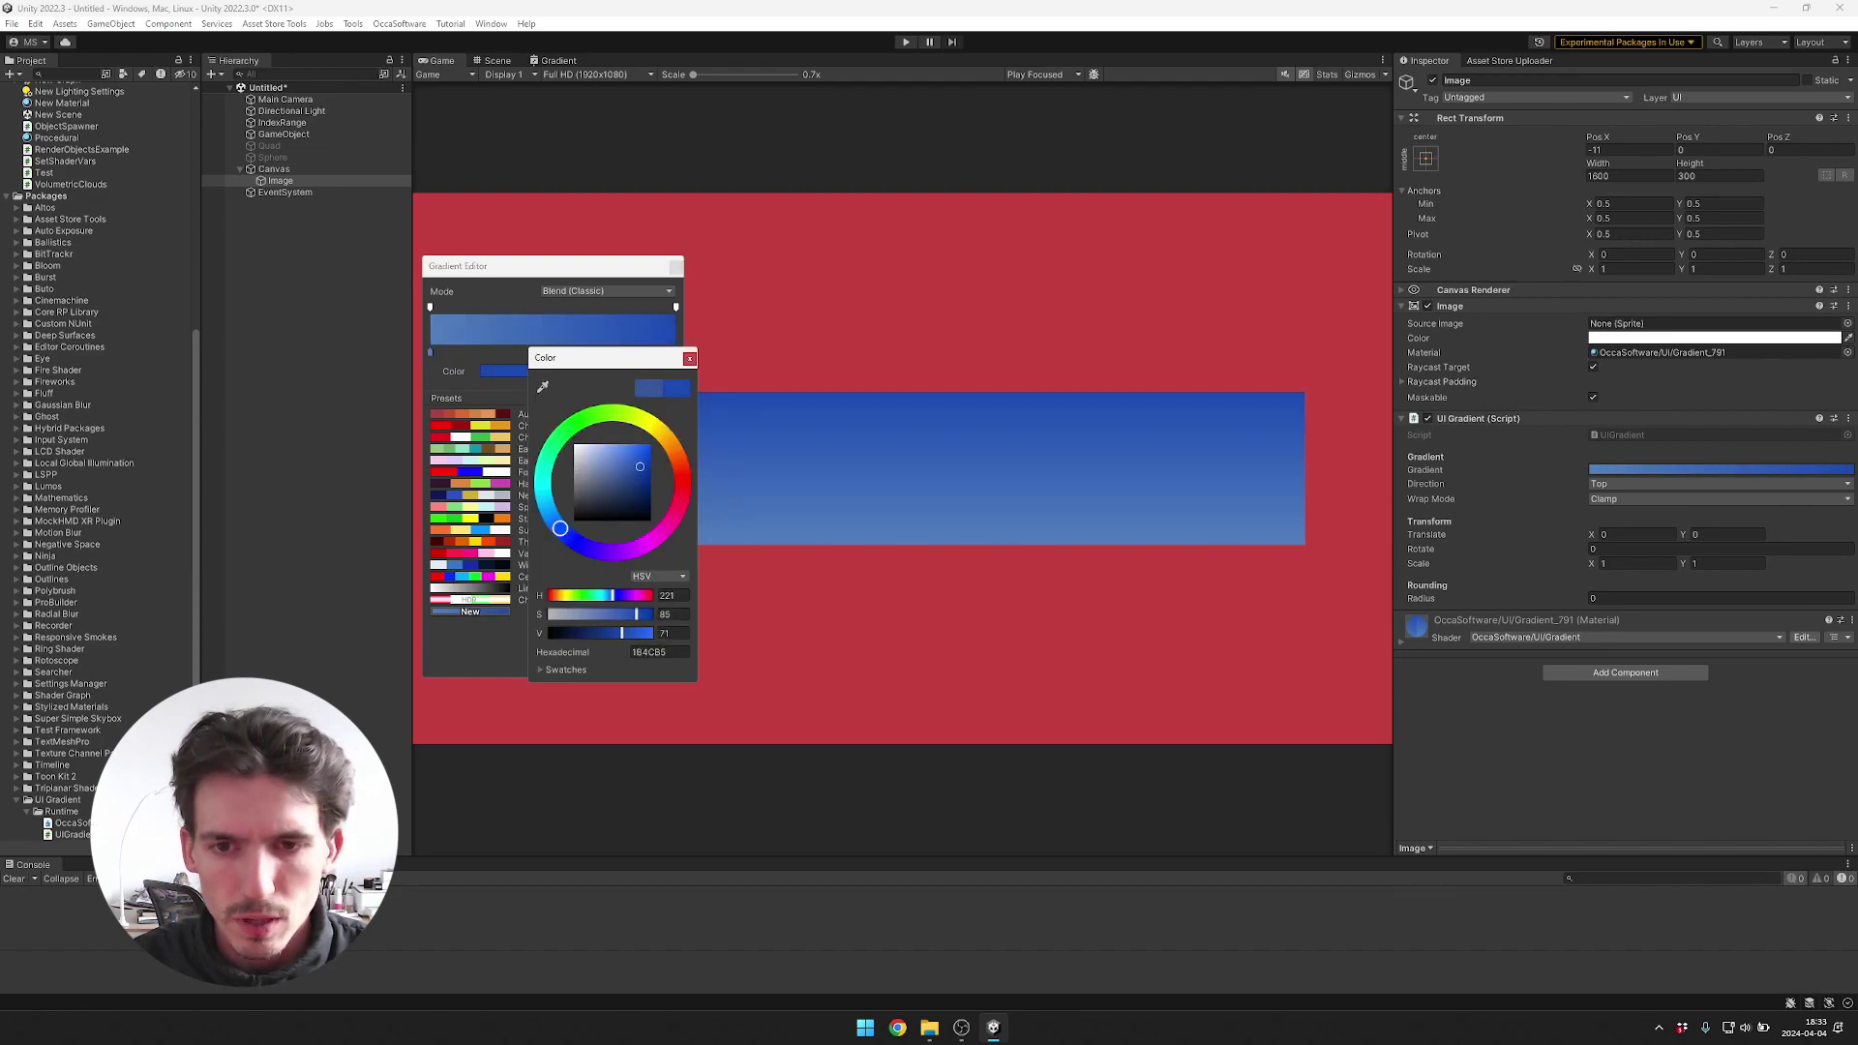
left_click(689, 358)
Set the gradient's mode to Blend (Perceptual) and close the gradient editor.
left_click(607, 290)
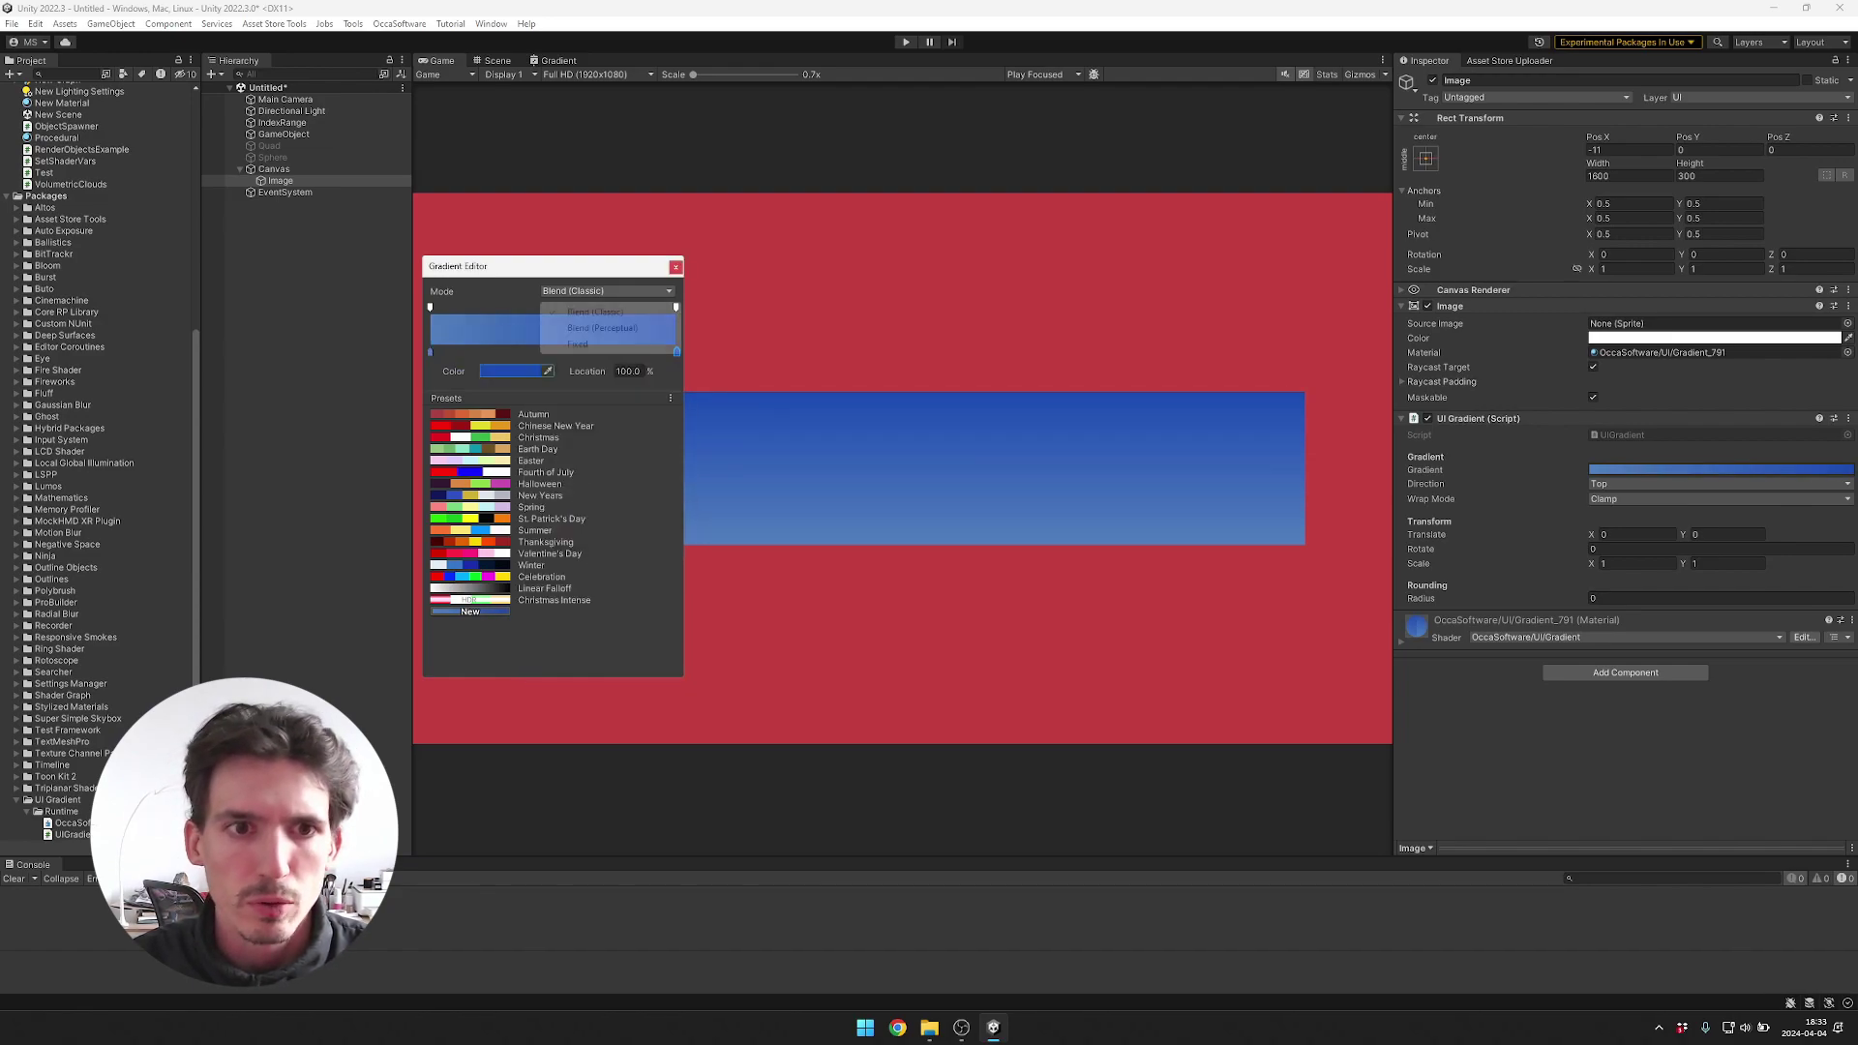
left_click(602, 328)
left_click(675, 267)
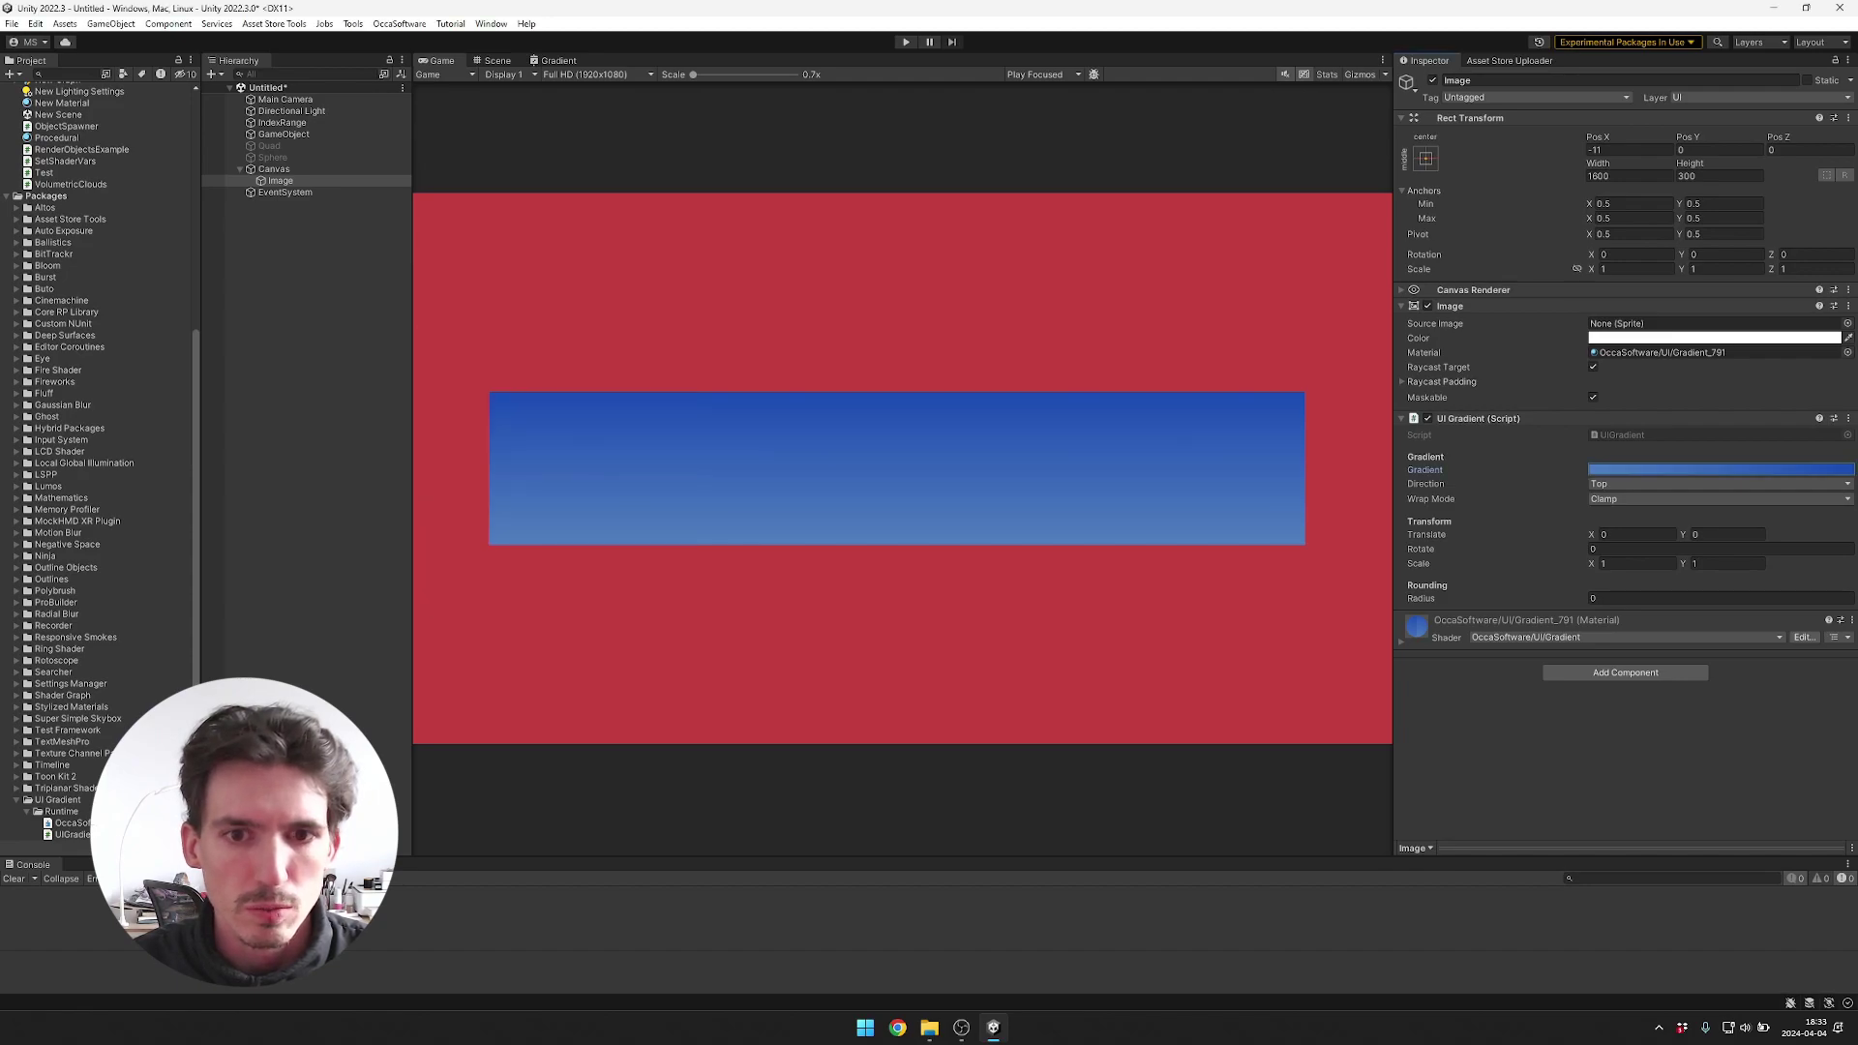
Set the gradient's Direction to Top Right and round the image's corners with a Radius of about 207.
left_click(1645, 484)
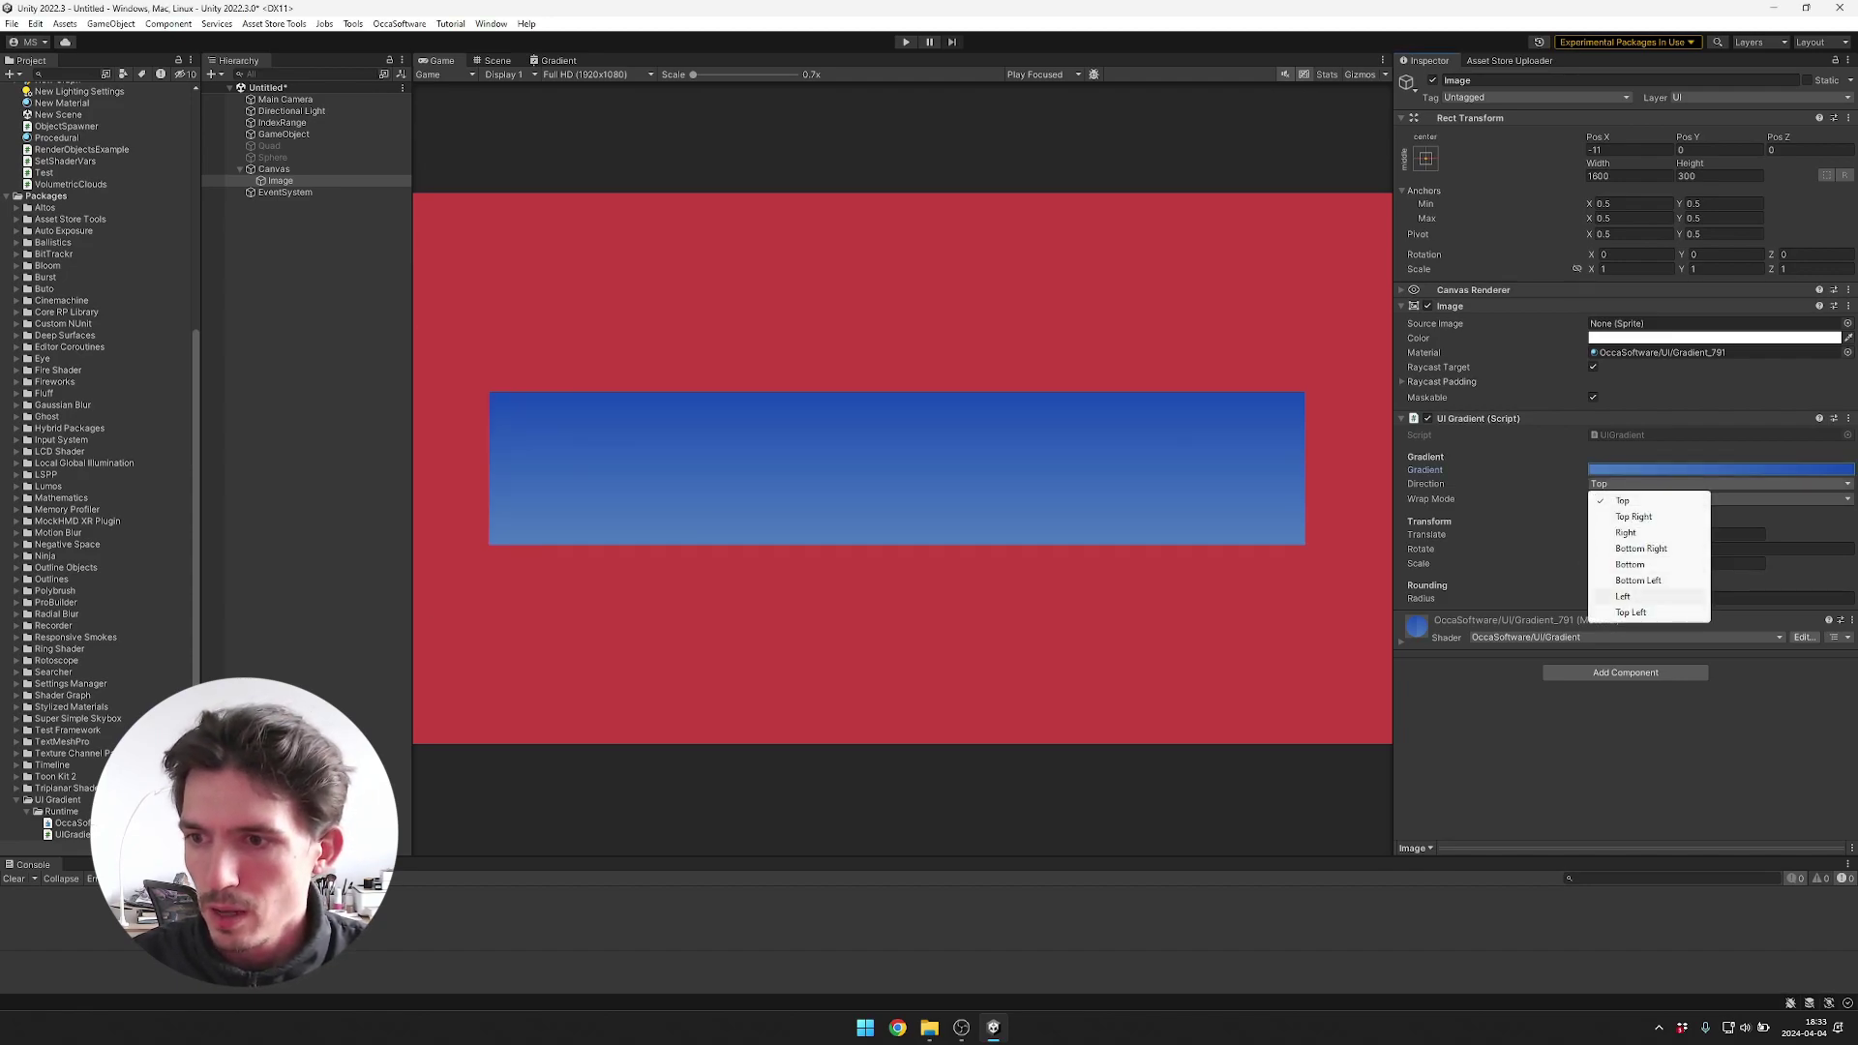
left_click(1633, 517)
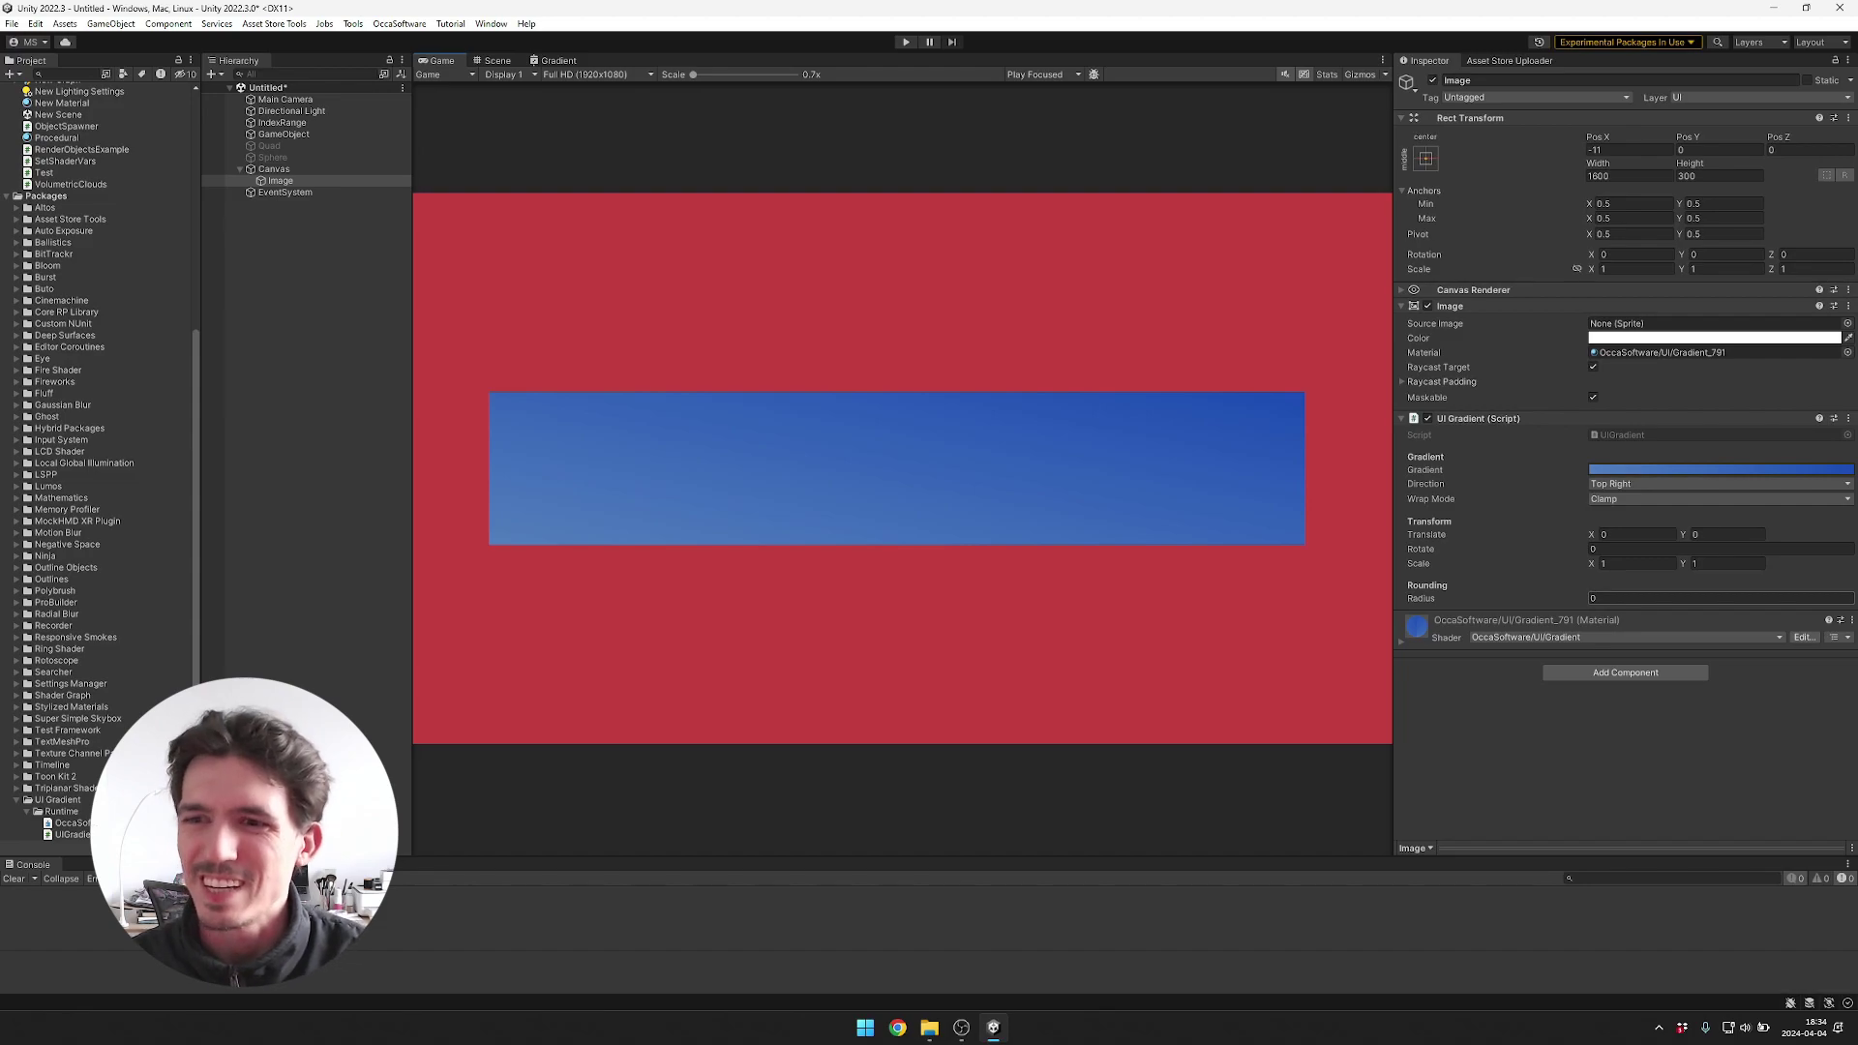
left_click_drag(1421, 598, 1596, 598)
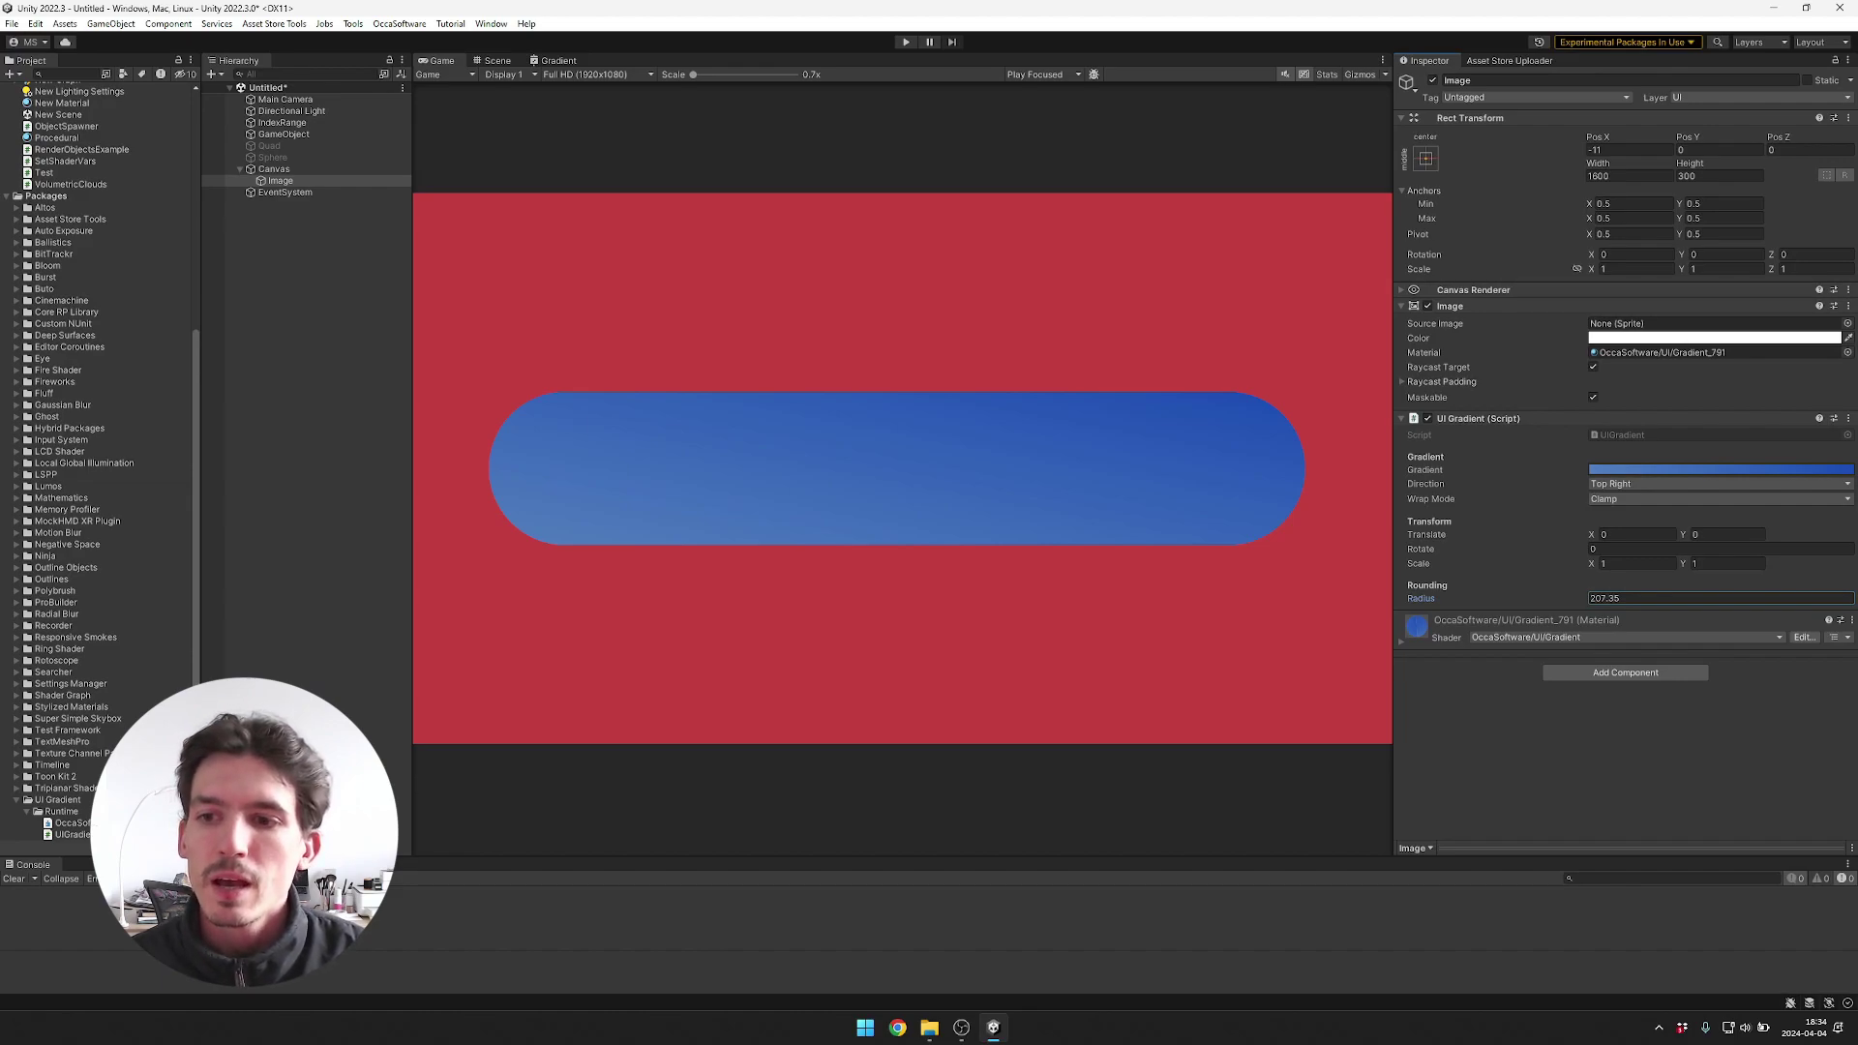
Try rotating the gradient inside the rounded image and reset Rotate to 0.
mouse_move(1558, 549)
left_mouse_down()
mouse_move(1471, 548)
mouse_move(1579, 549)
mouse_move(1554, 549)
left_mouse_up()
mouse_move(1419, 548)
left_mouse_down()
mouse_move(1447, 548)
mouse_move(1415, 549)
left_mouse_up()
type("0")
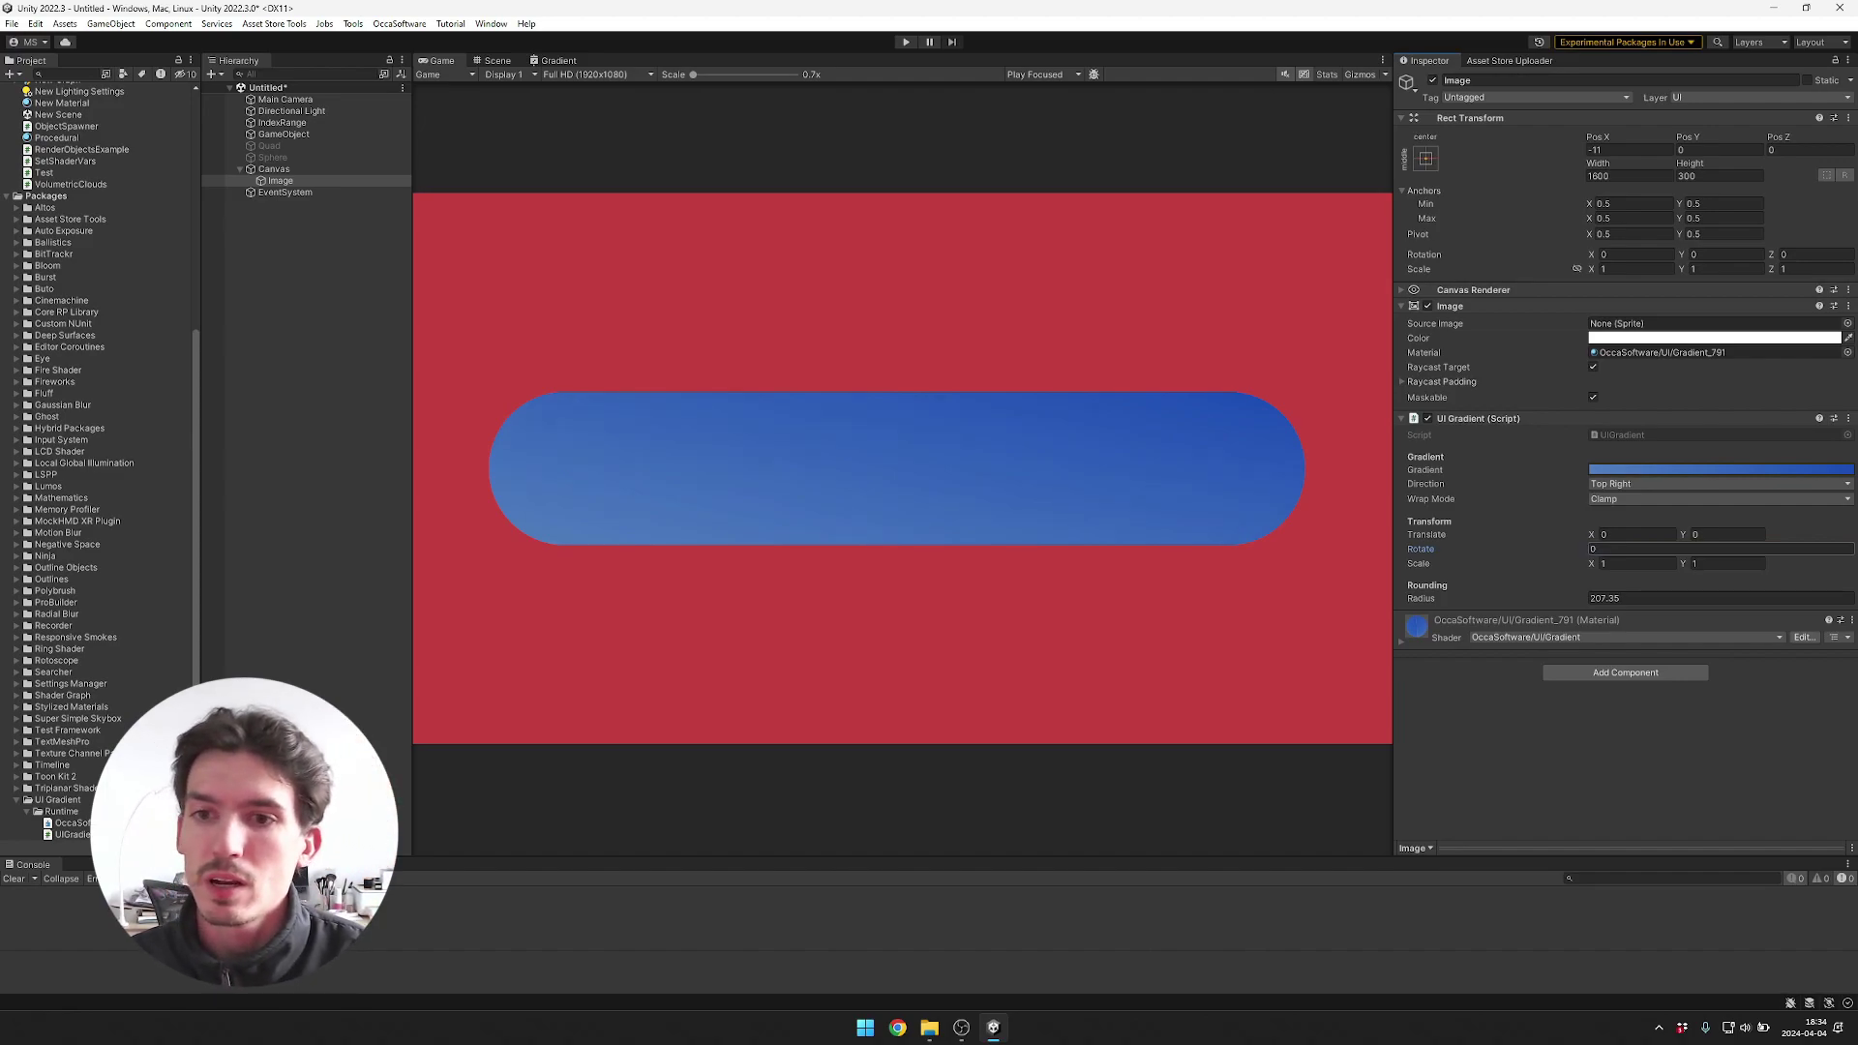
key("Return")
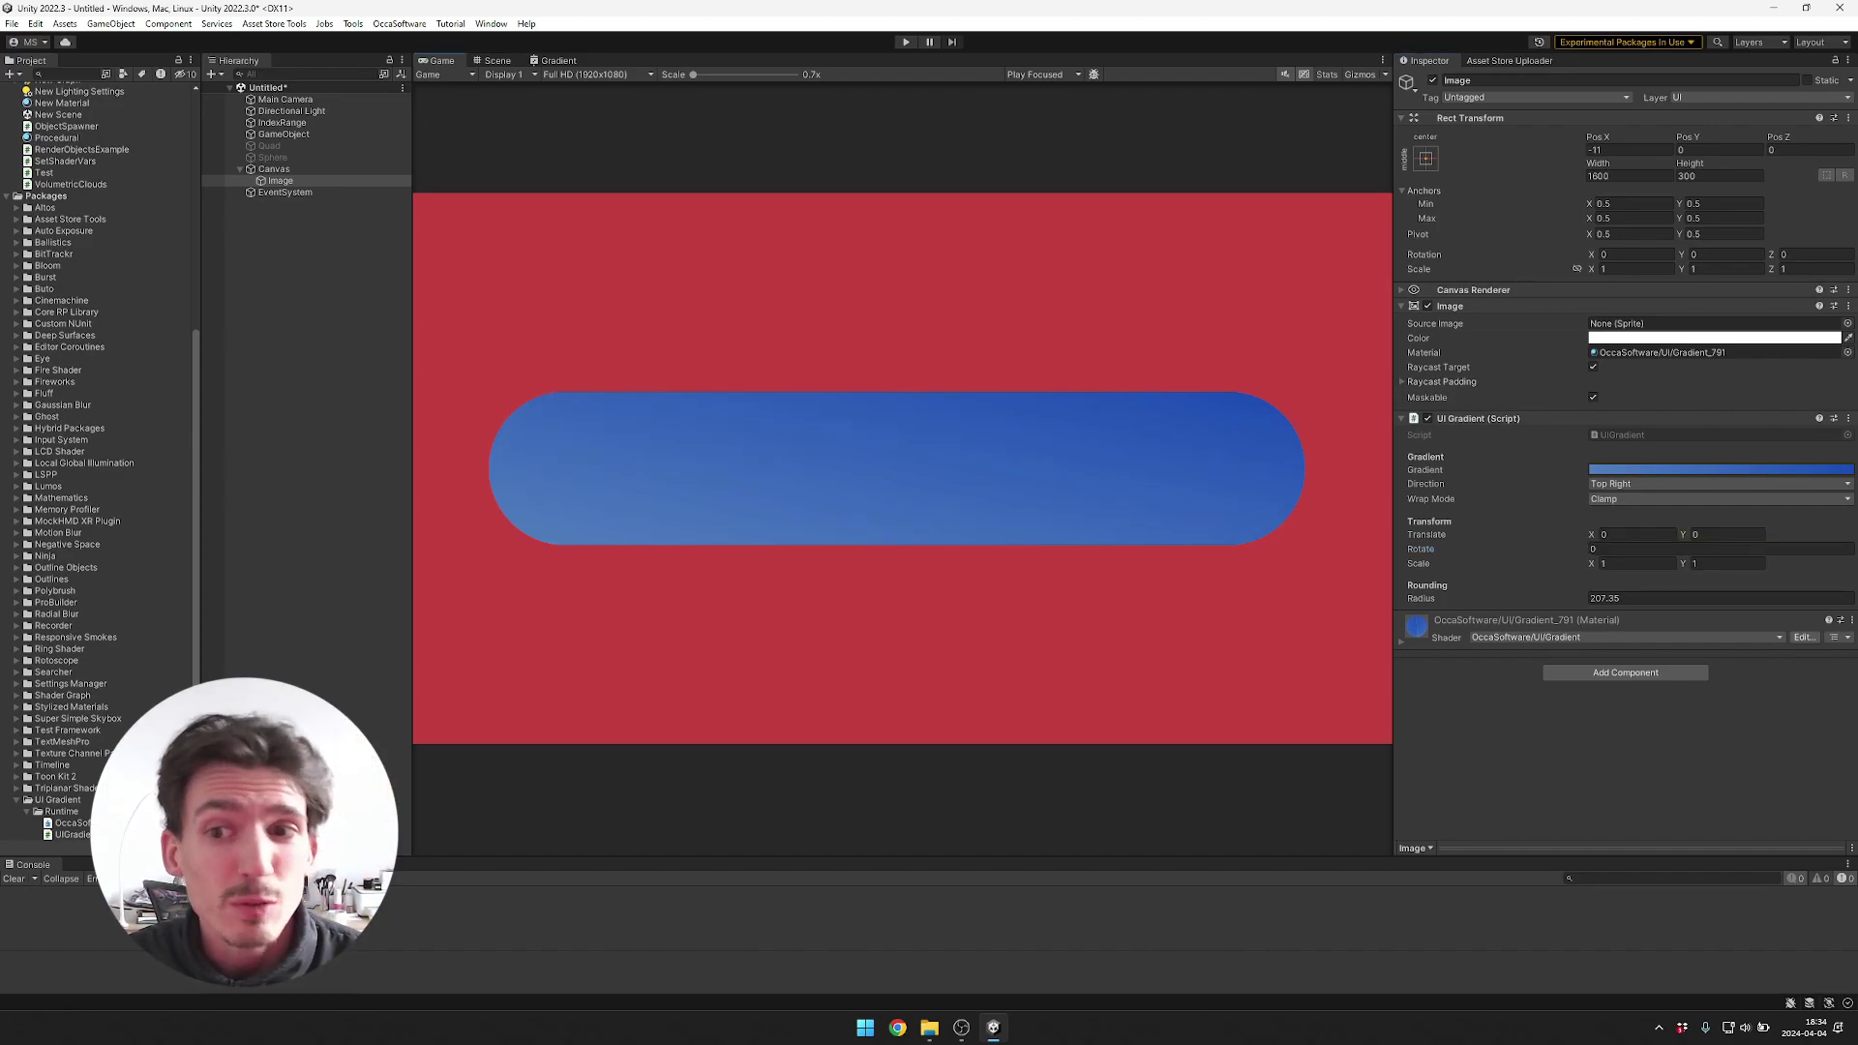